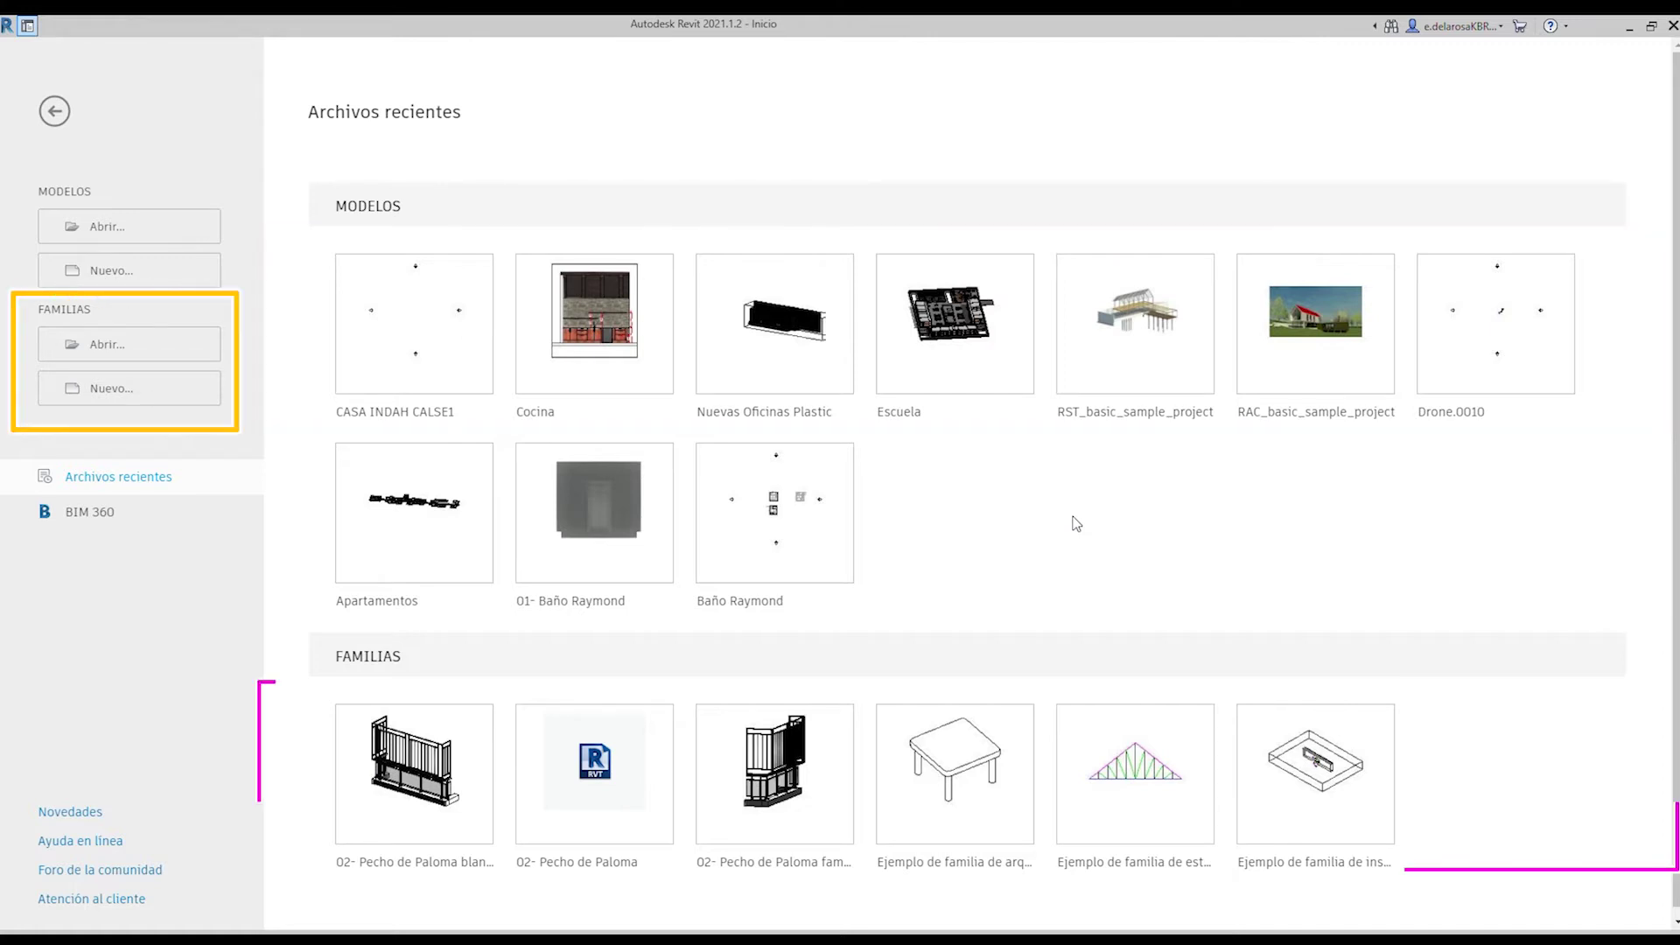
Create a new model project from the start page, accepting the default project settings.
scroll(691, 717, down, 1)
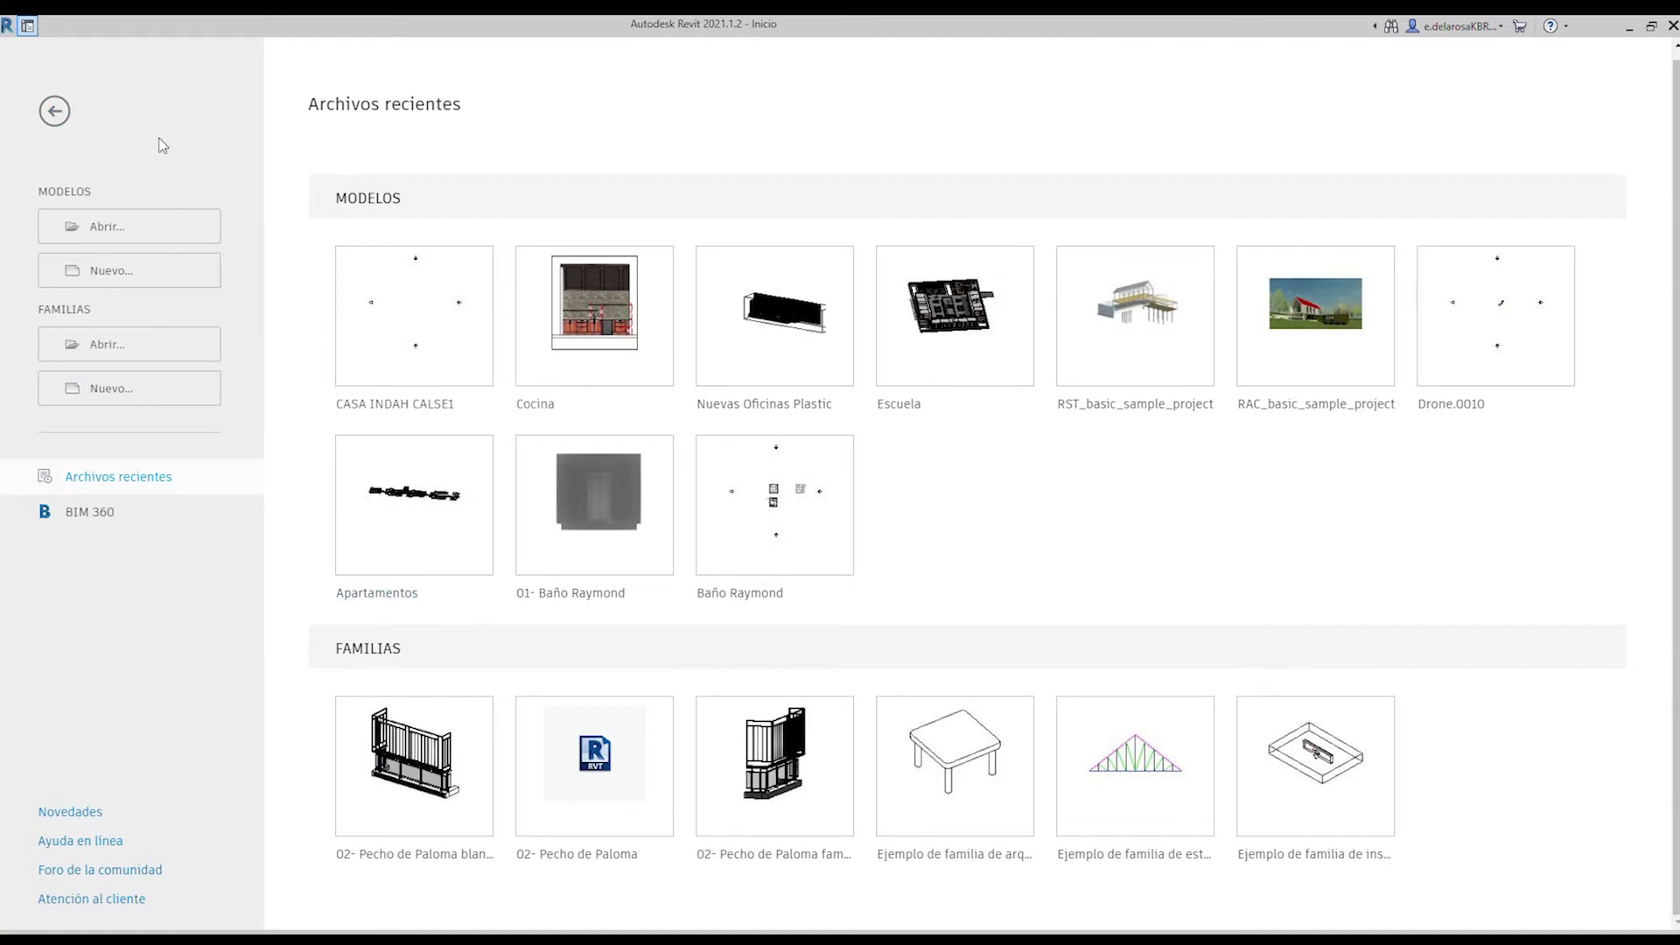
click(153, 276)
click(786, 538)
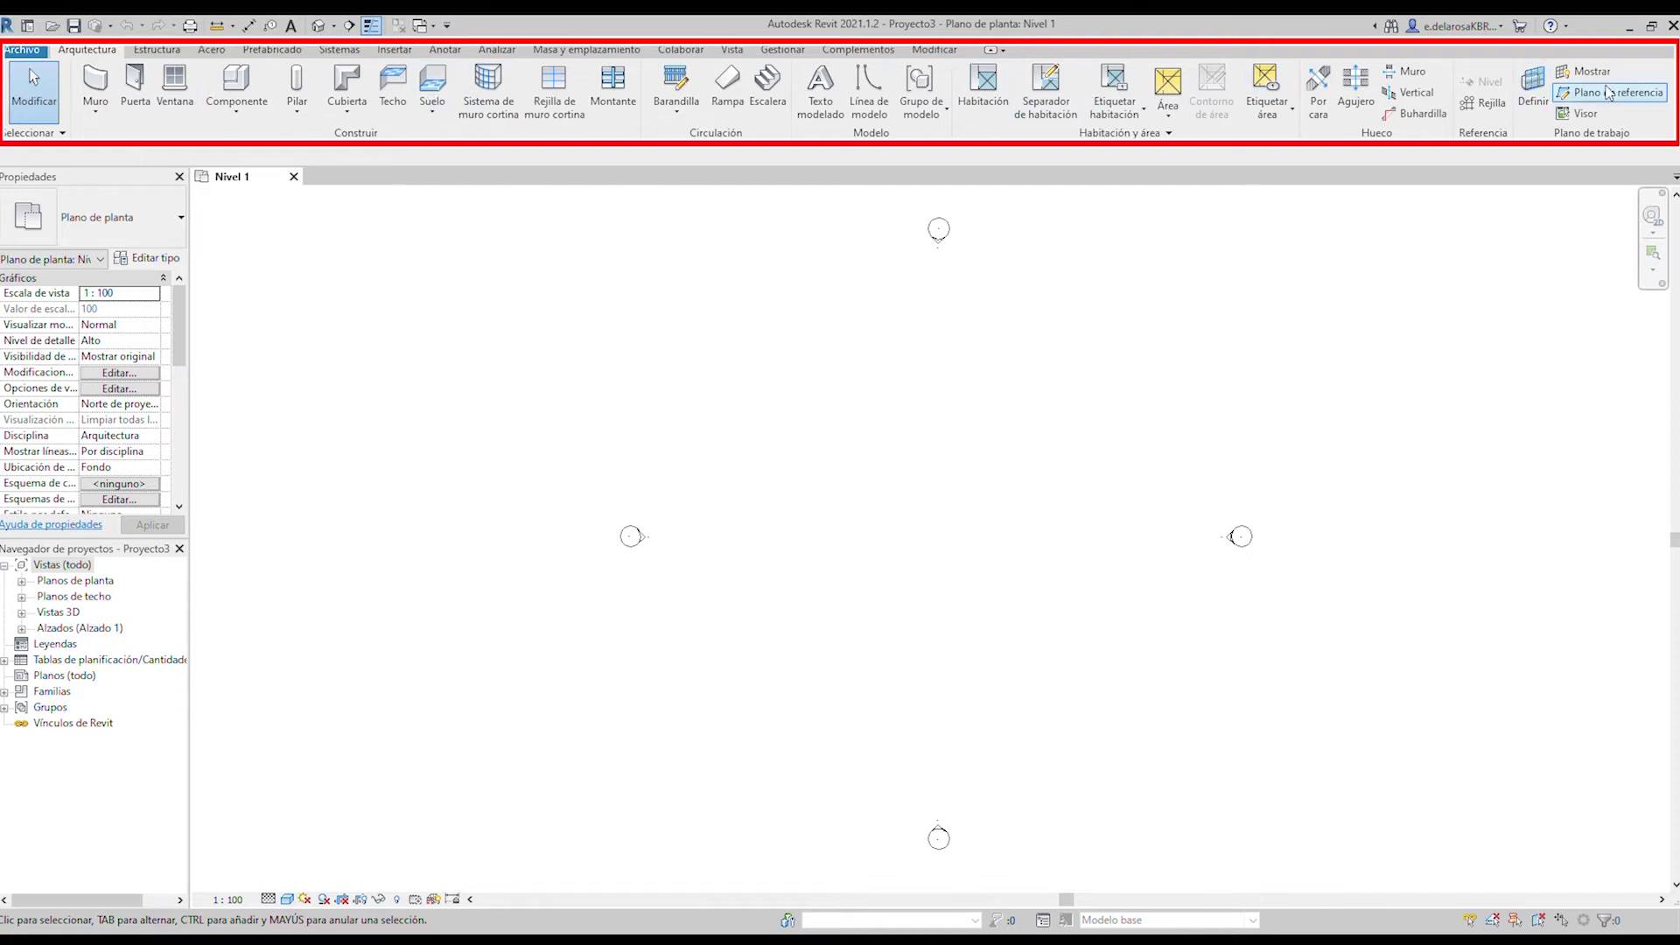
Draw chained plaster-layer partition walls: an upper wall about 23 m, a right wall about 8.9 m and a lower wall about 21 m.
click(96, 88)
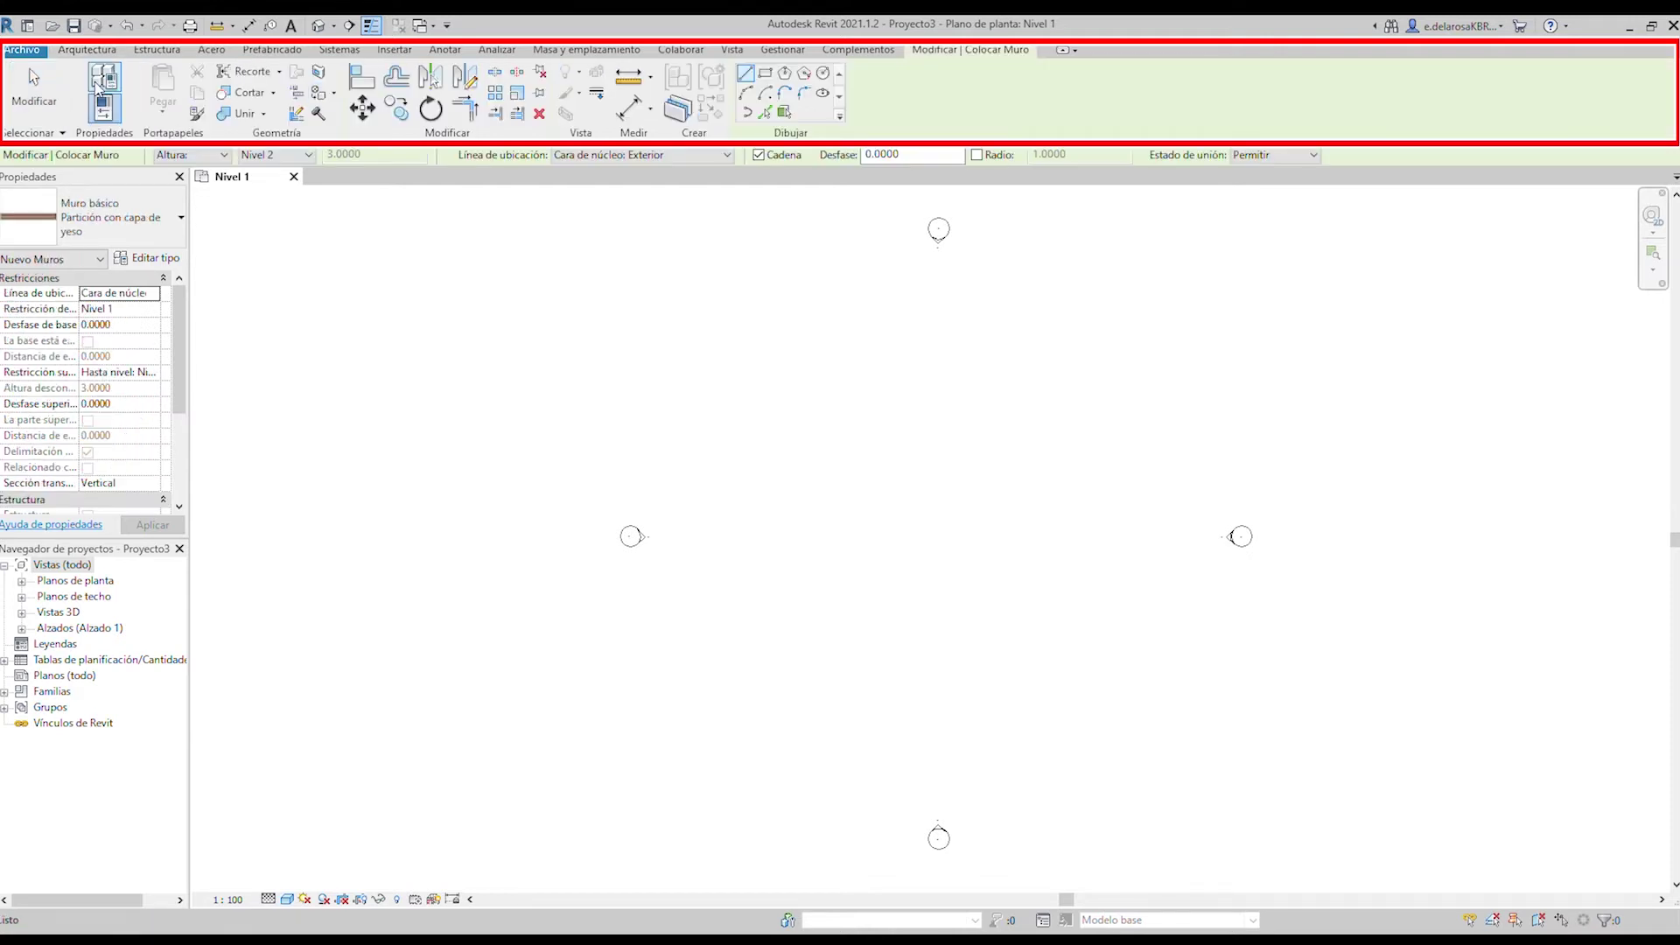
middle_drag(870, 668, 569, 536)
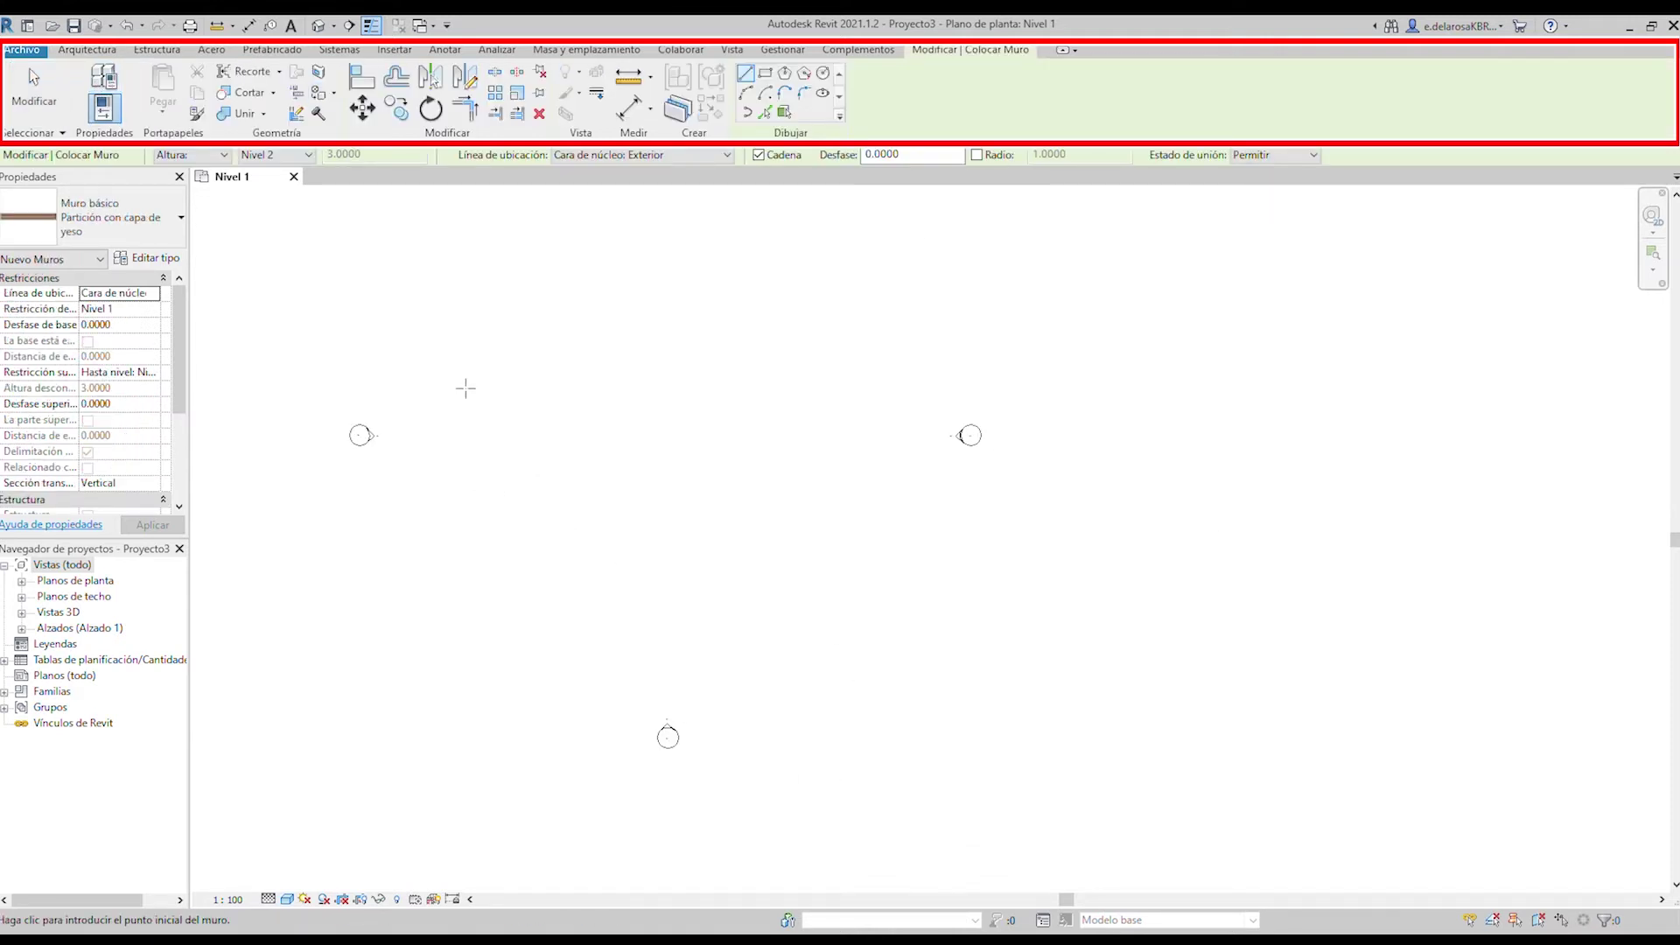
click(471, 373)
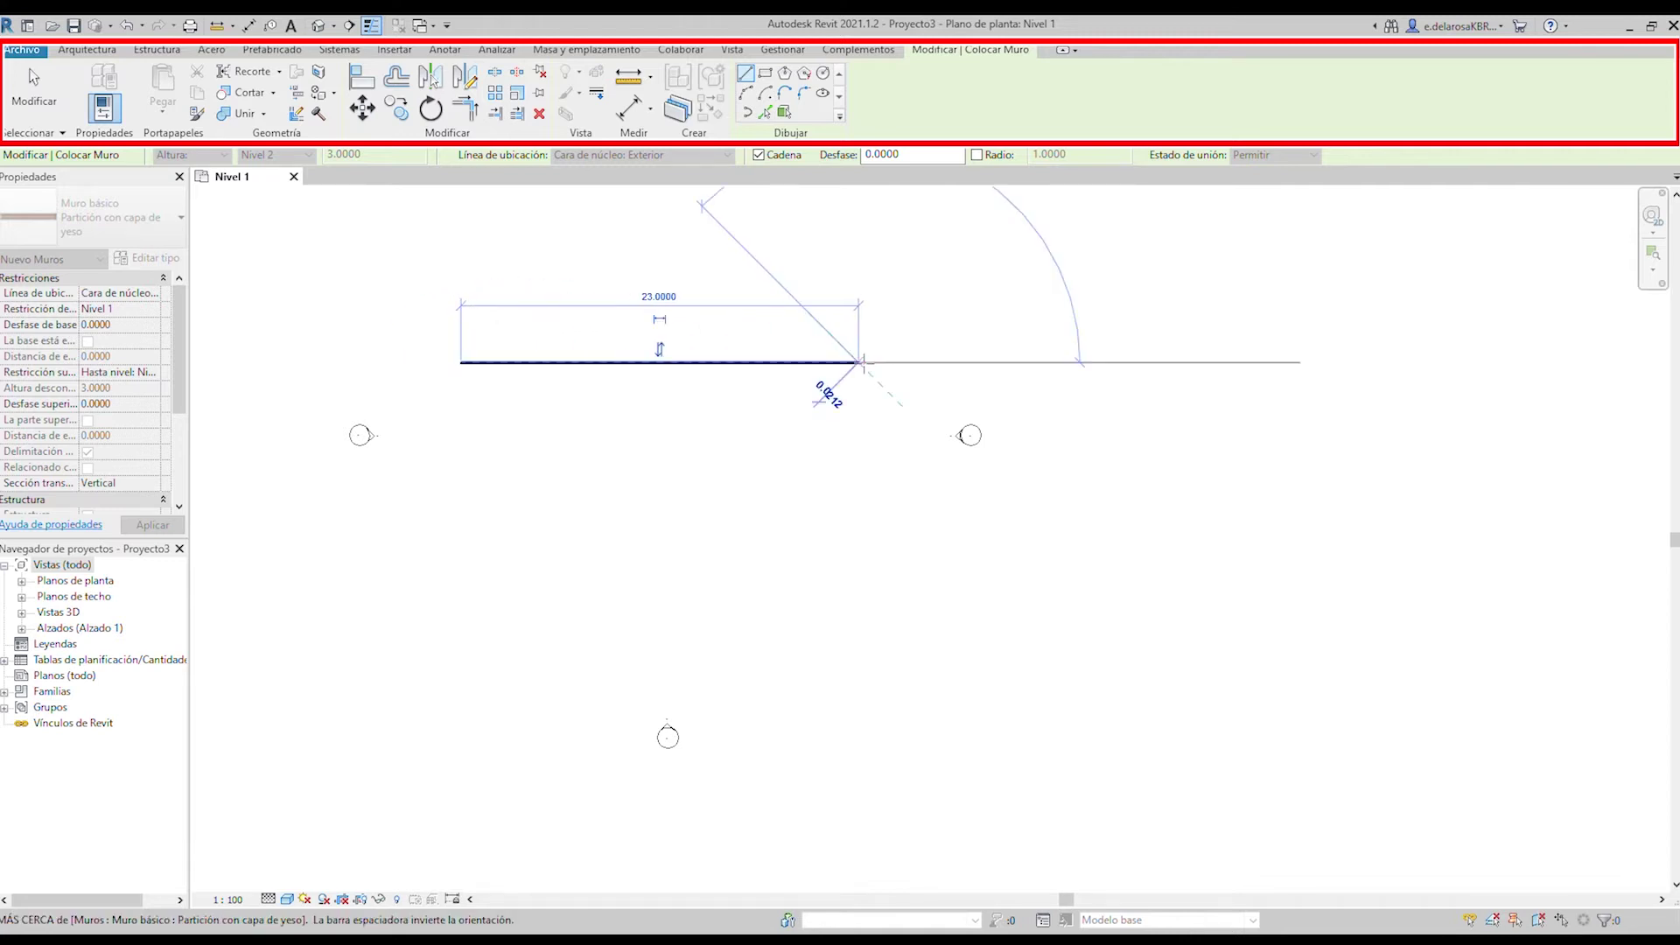
click(858, 362)
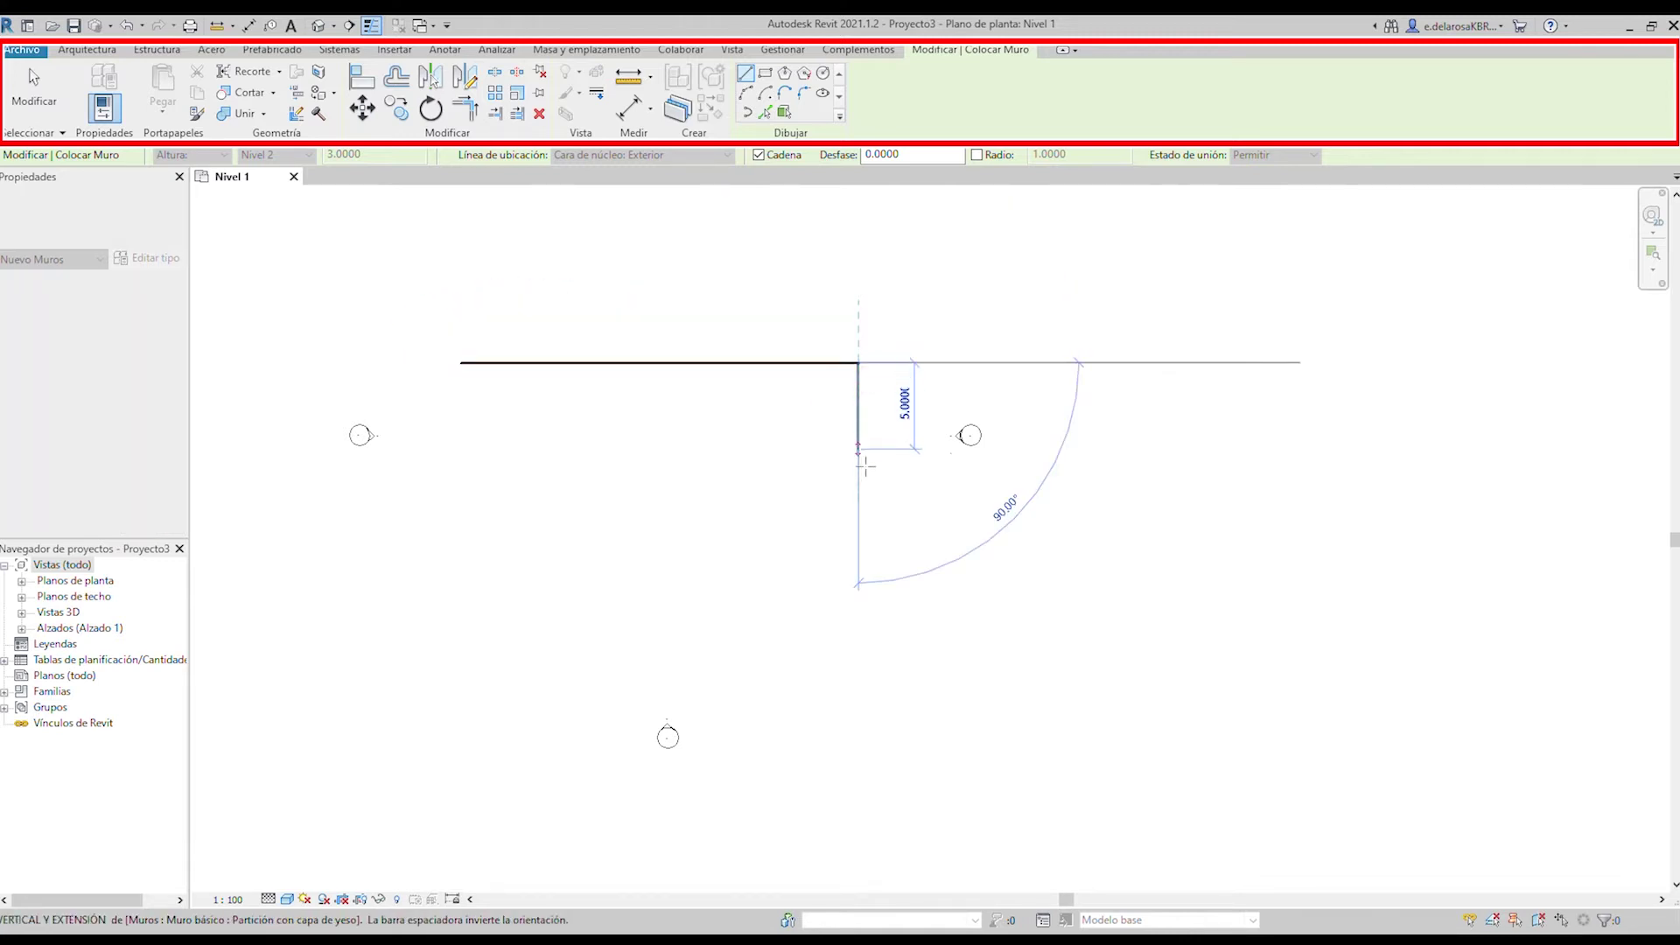
click(858, 518)
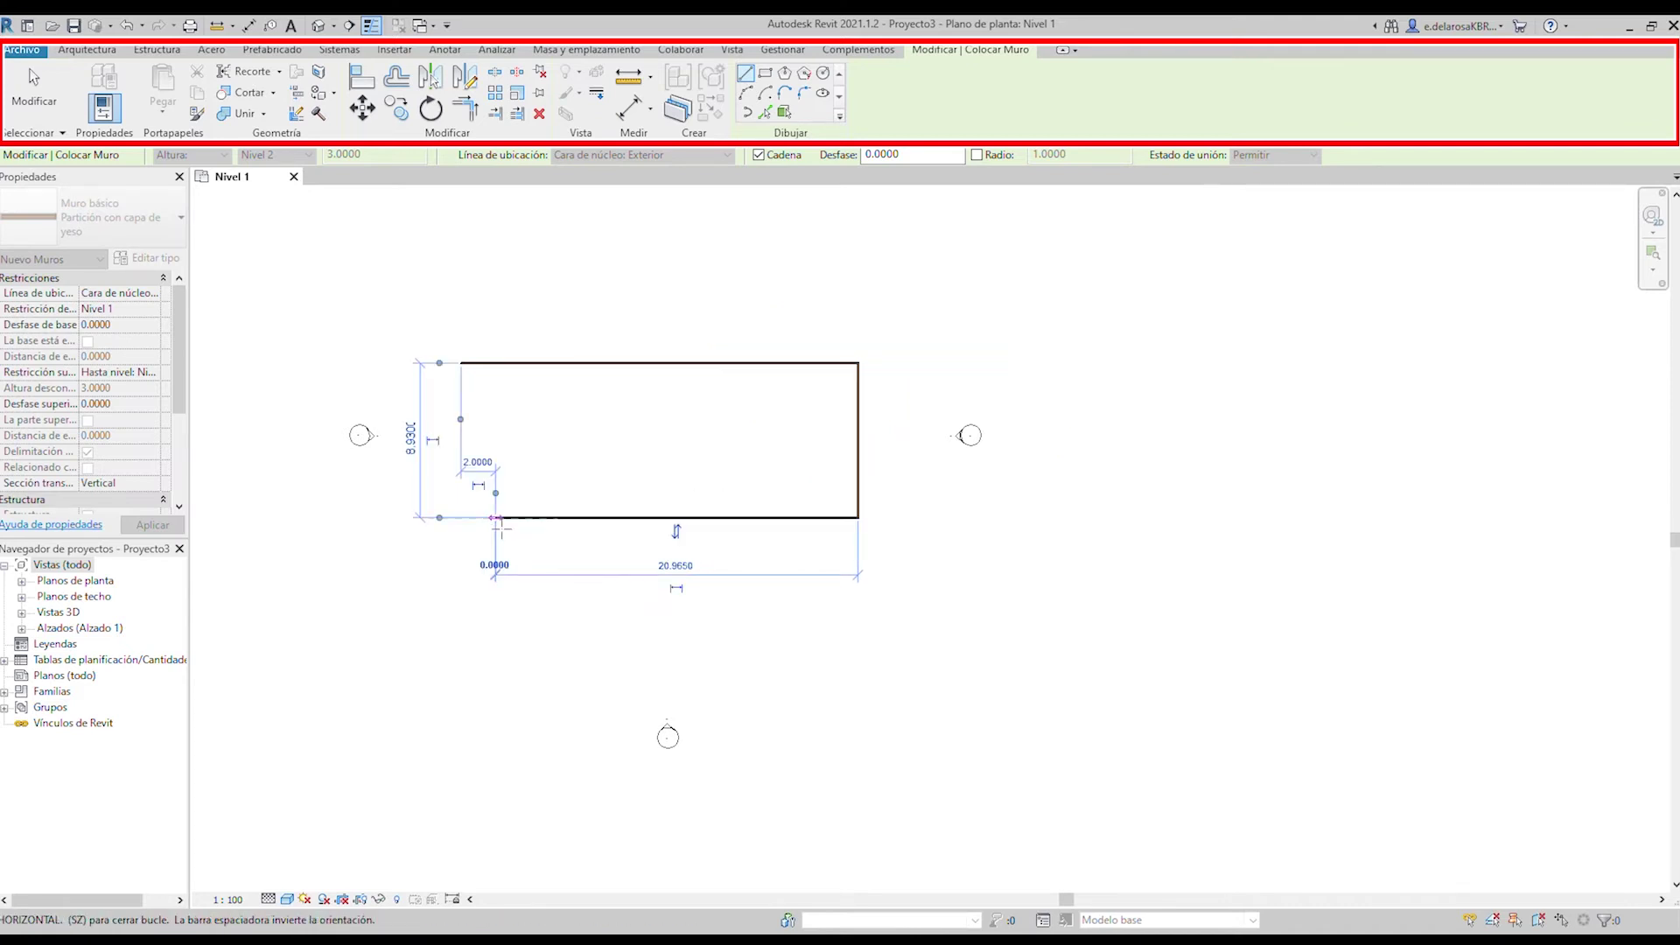
click(496, 518)
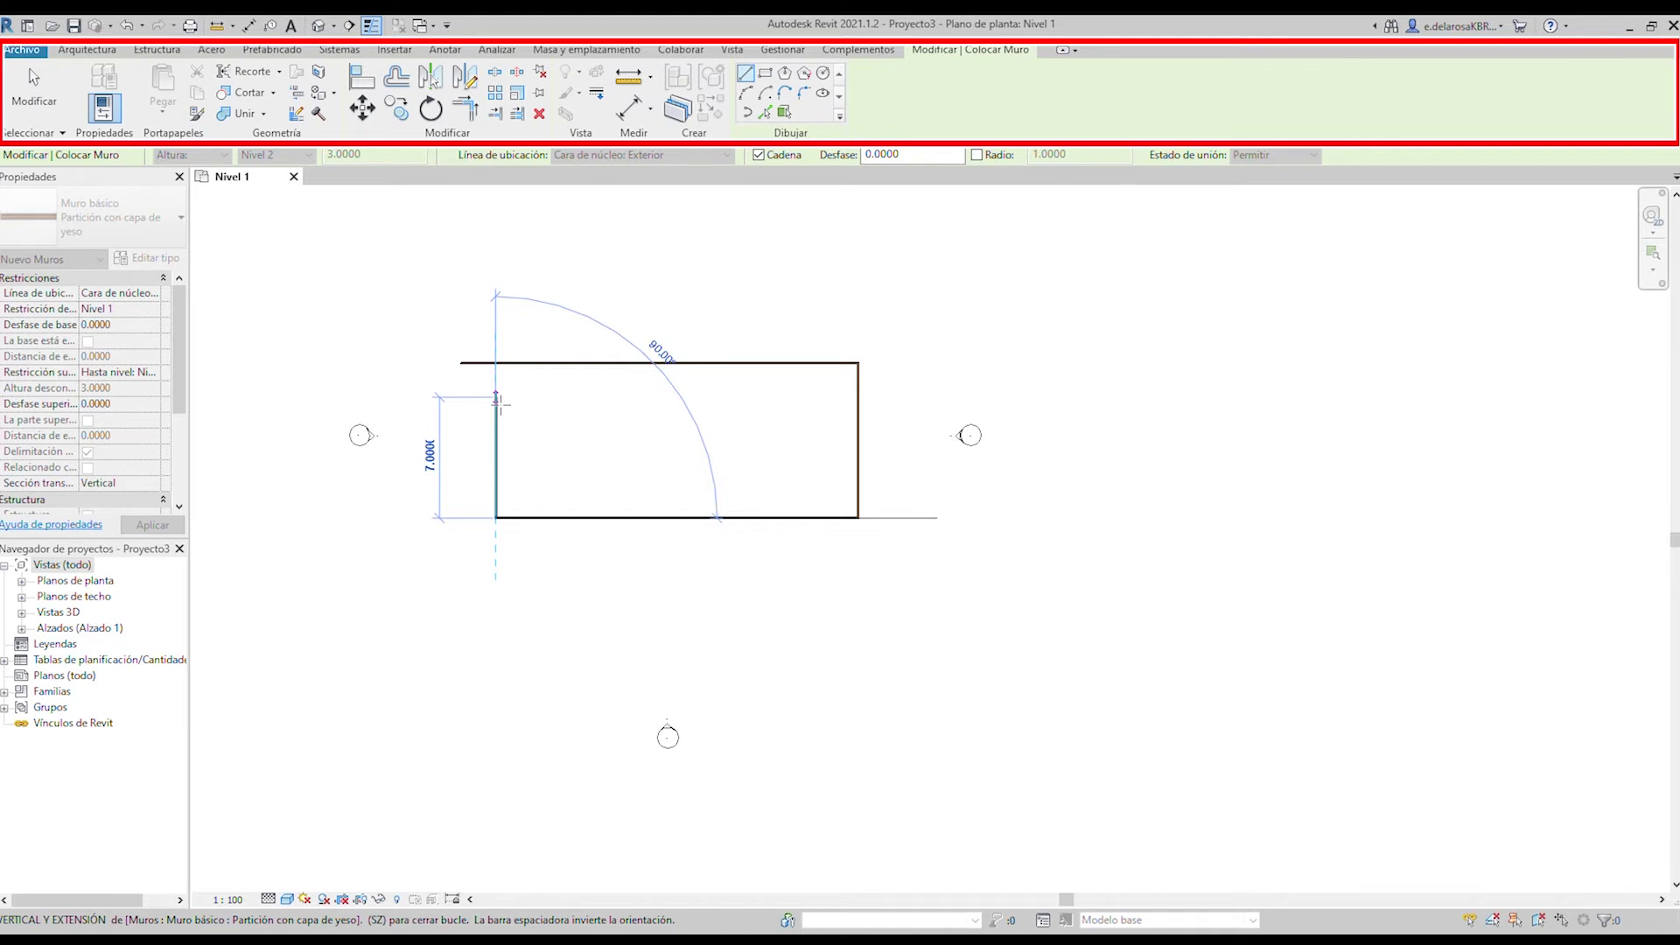
Add a 3 m wall running upward from the lower wall's left end and finish the wall chain.
text(3)
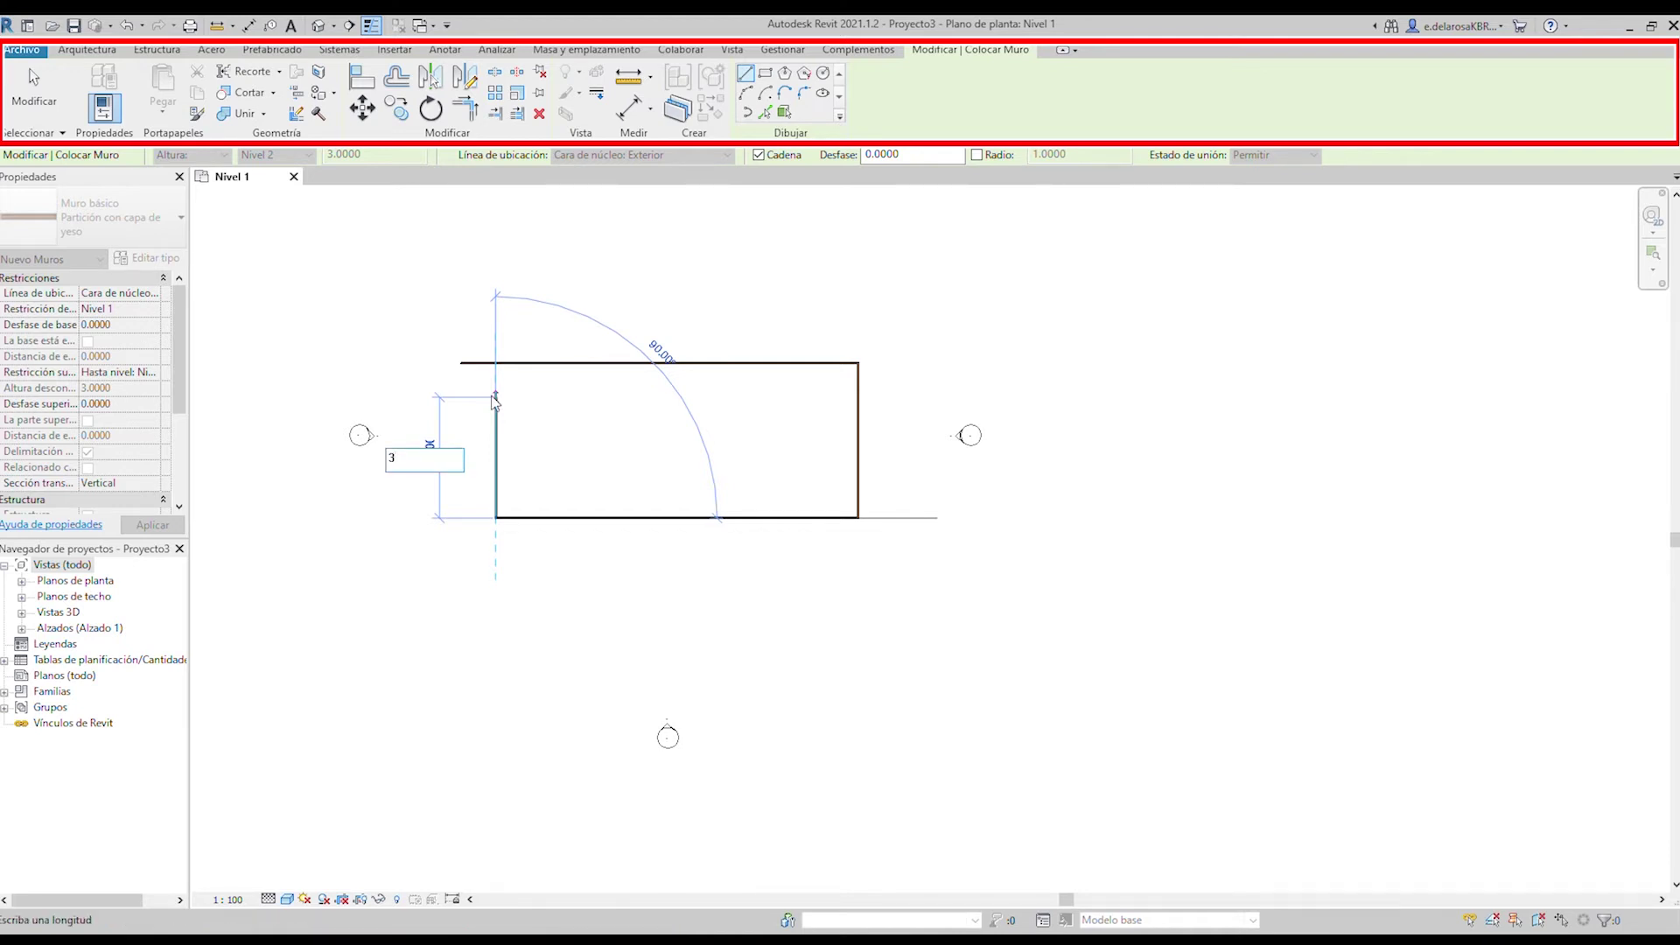
key(Return)
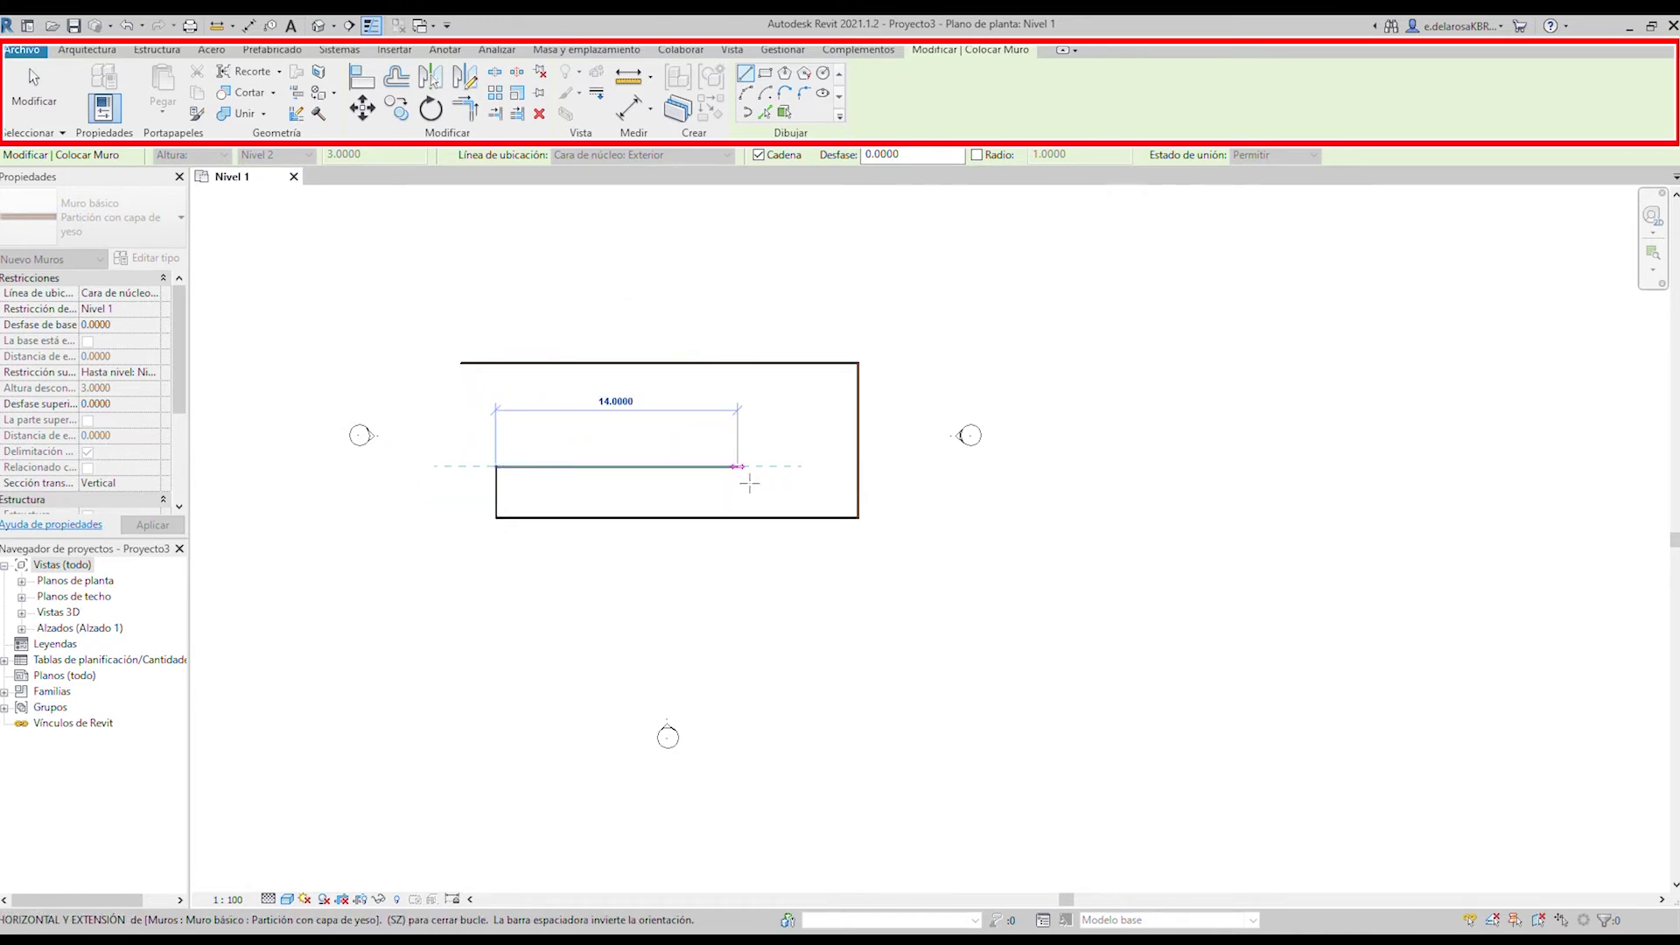
key(Escape)
key(Escape)
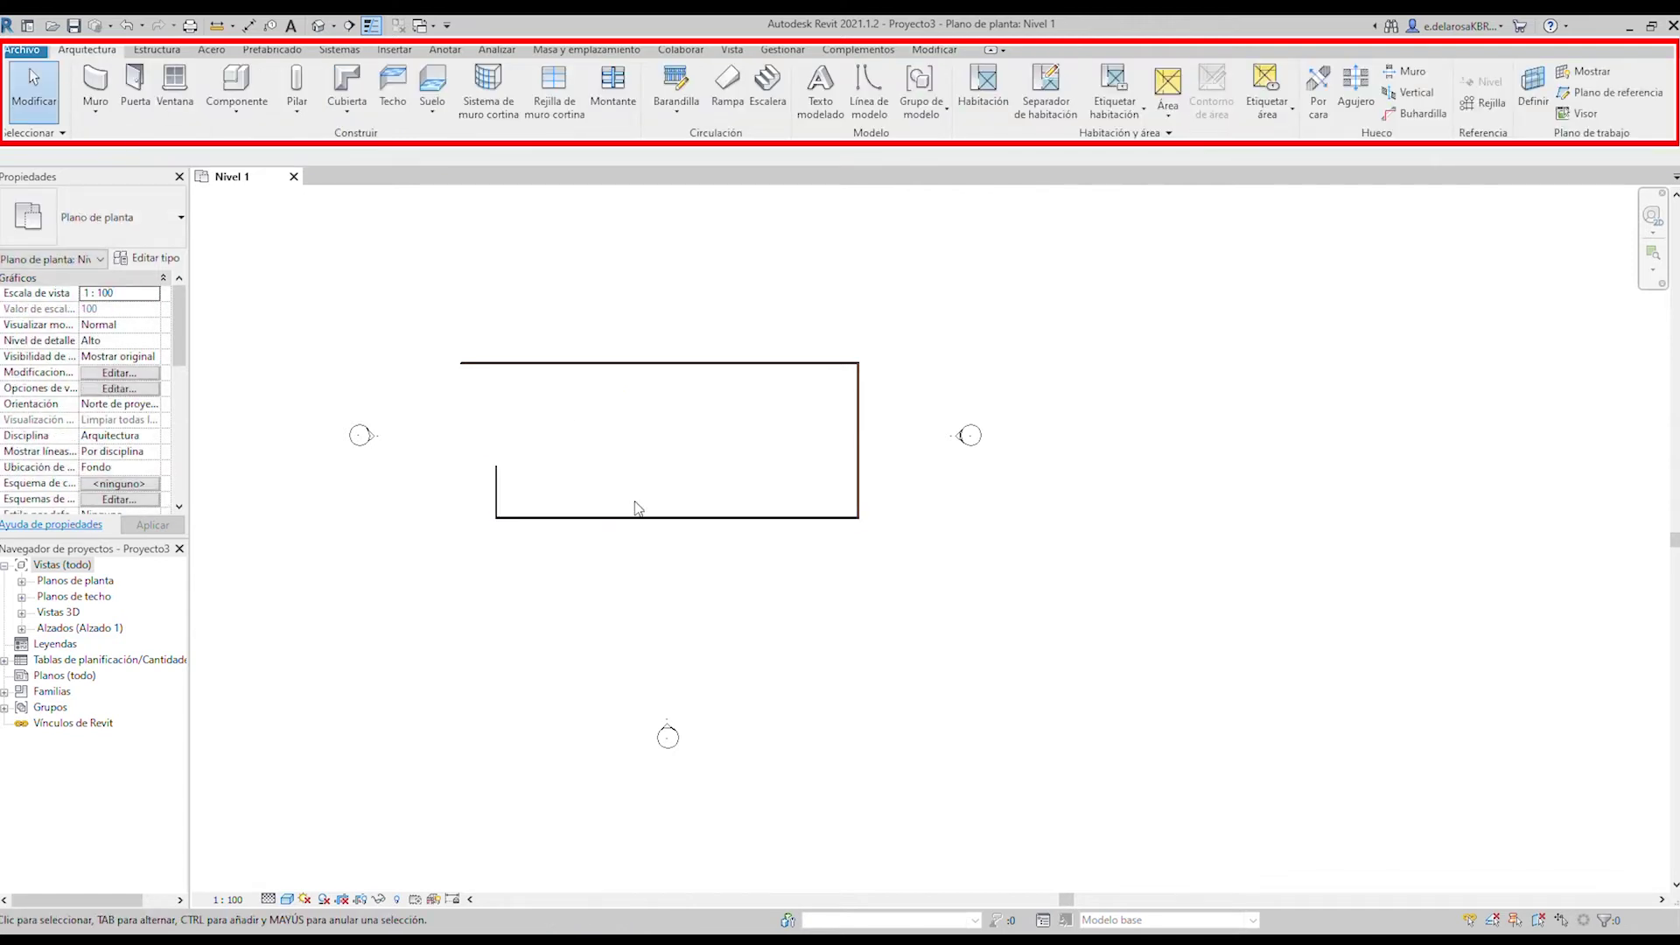
middle_drag(743, 551, 826, 602)
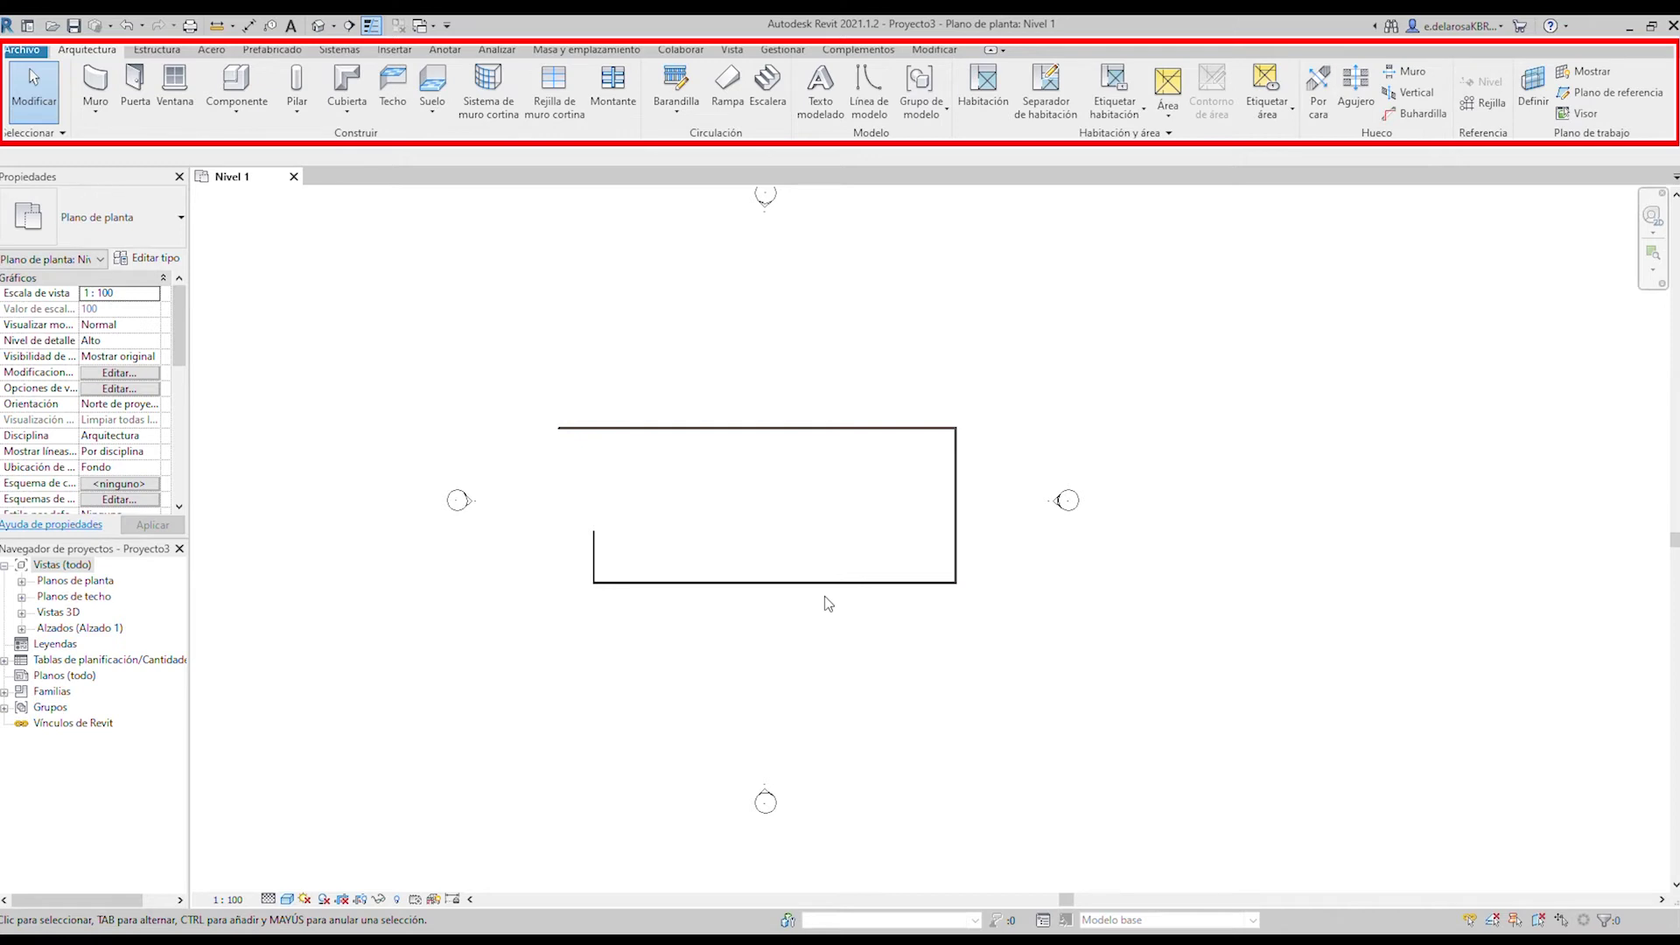
middle_drag(827, 582, 863, 632)
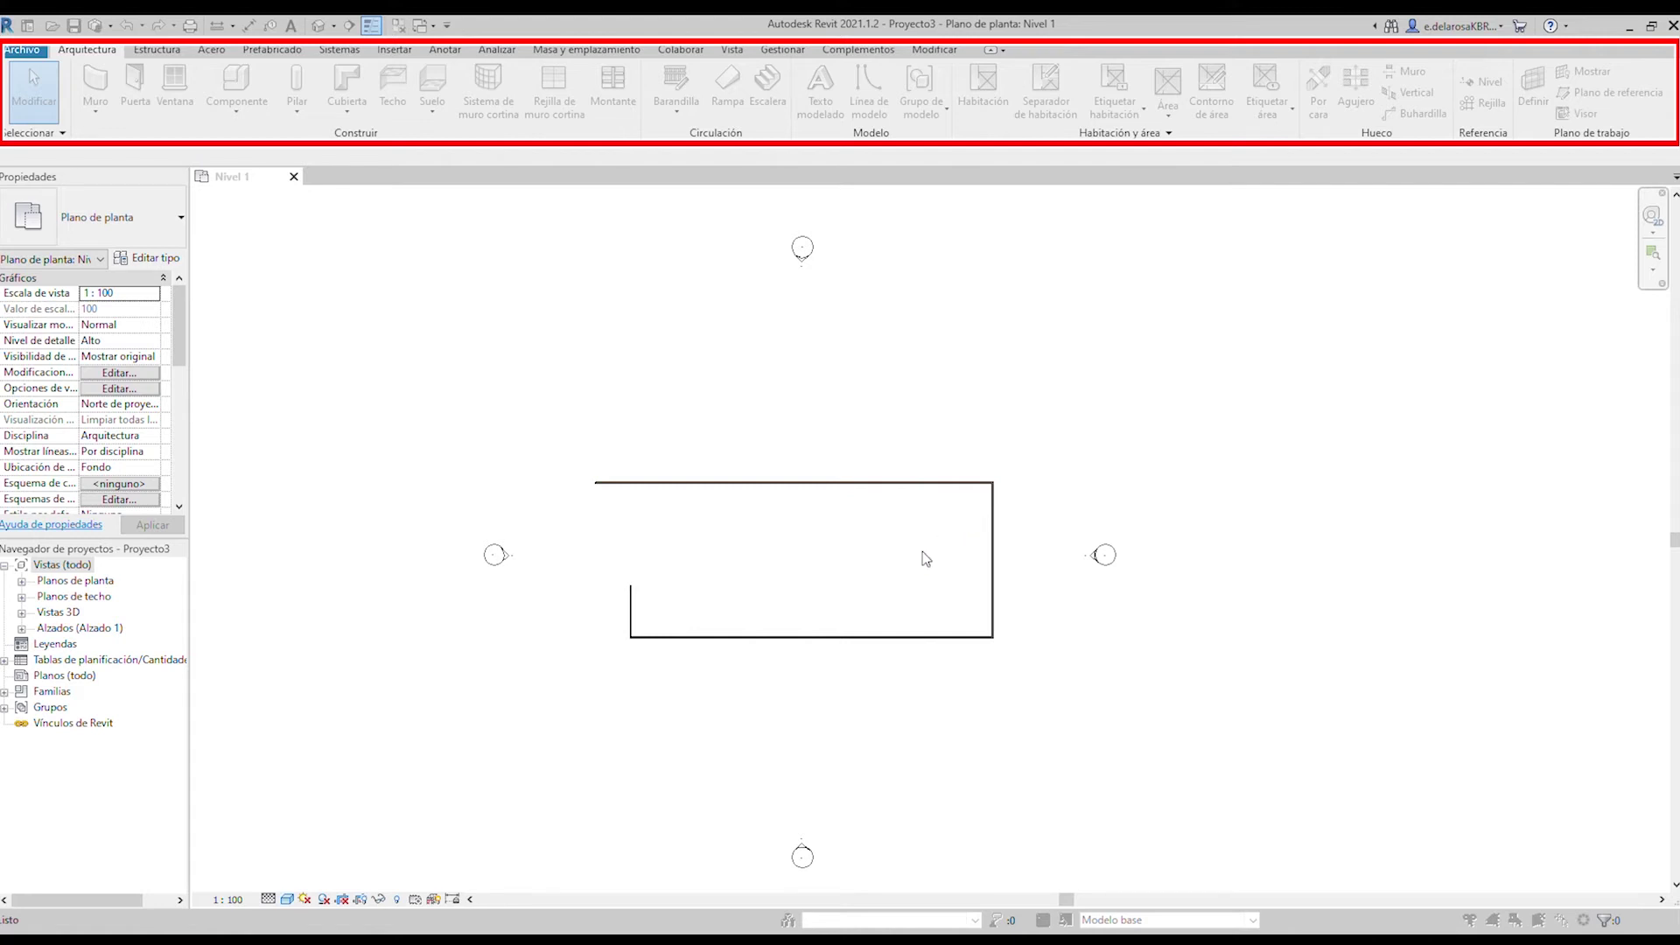
scroll(670, 525, up, 2)
scroll(674, 527, down, 1)
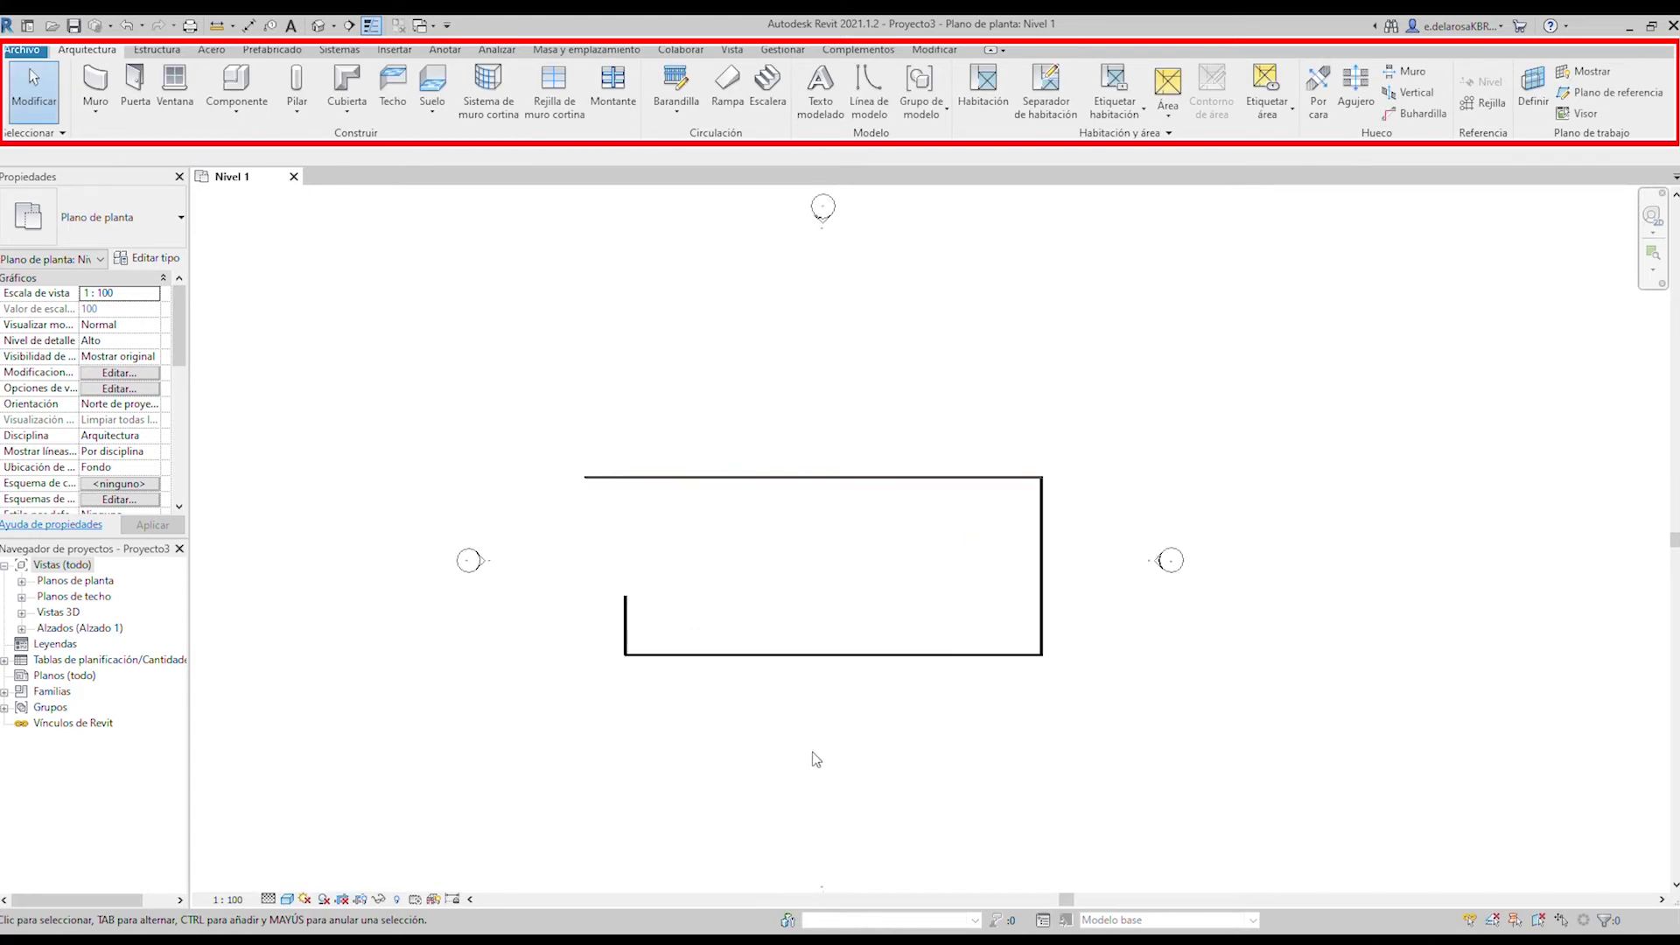
scroll(763, 385, down, 1)
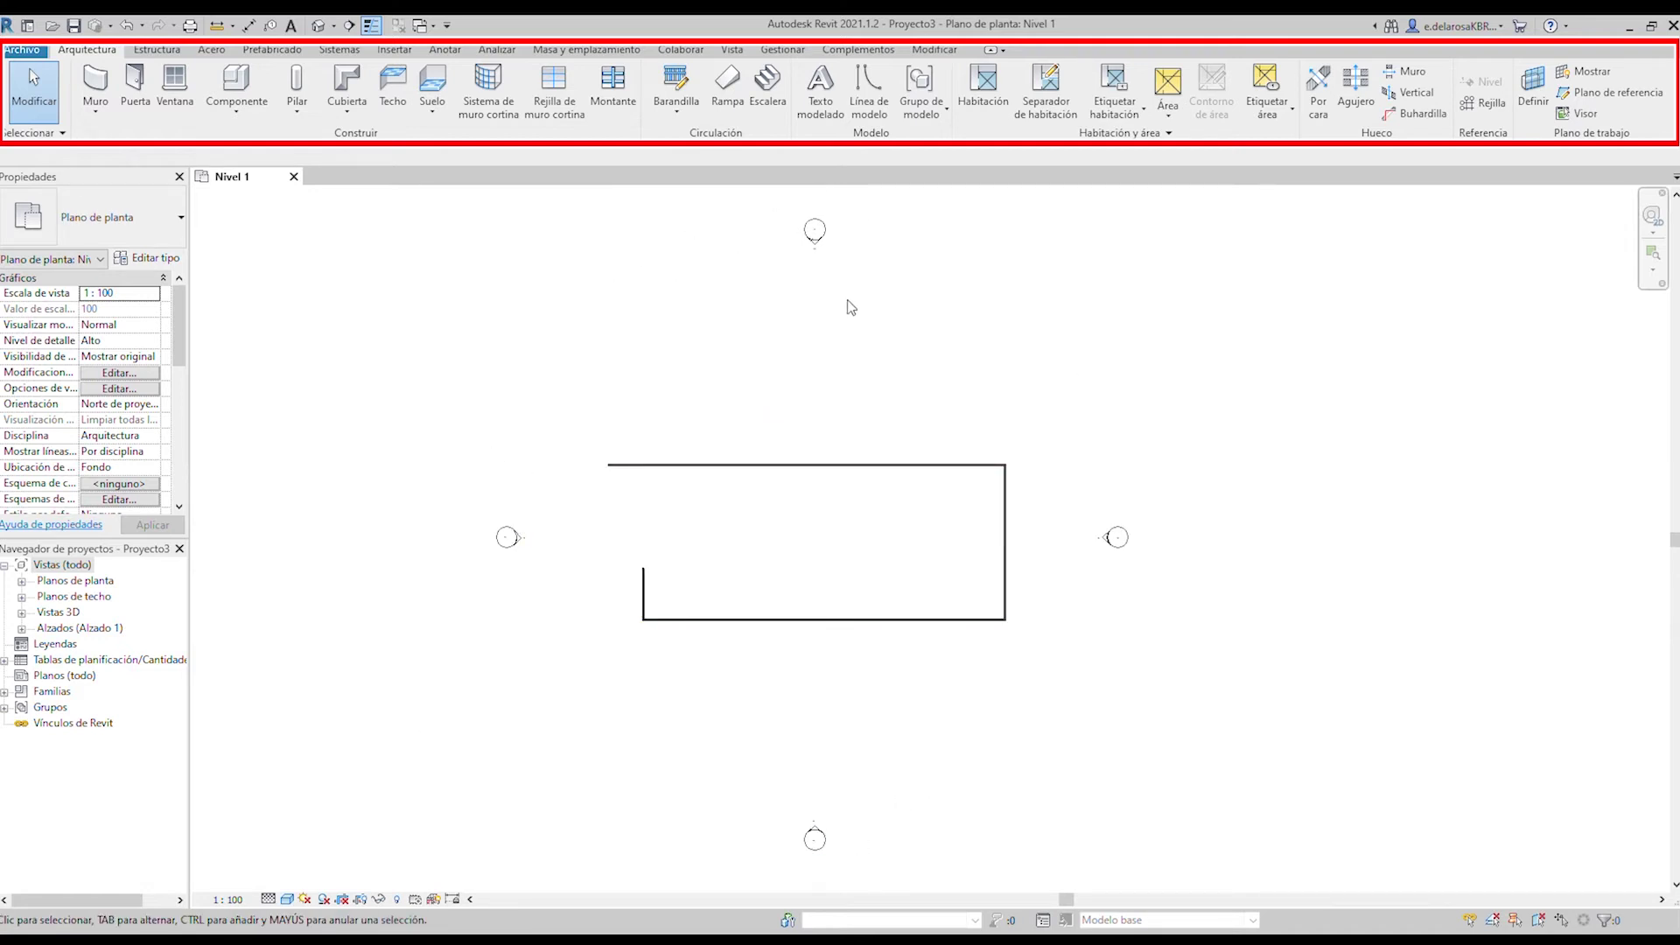
Place five 80 x 210 cm single-leaf doors: three in the upper wall, one in the lower wall and one in the right wall.
click(133, 80)
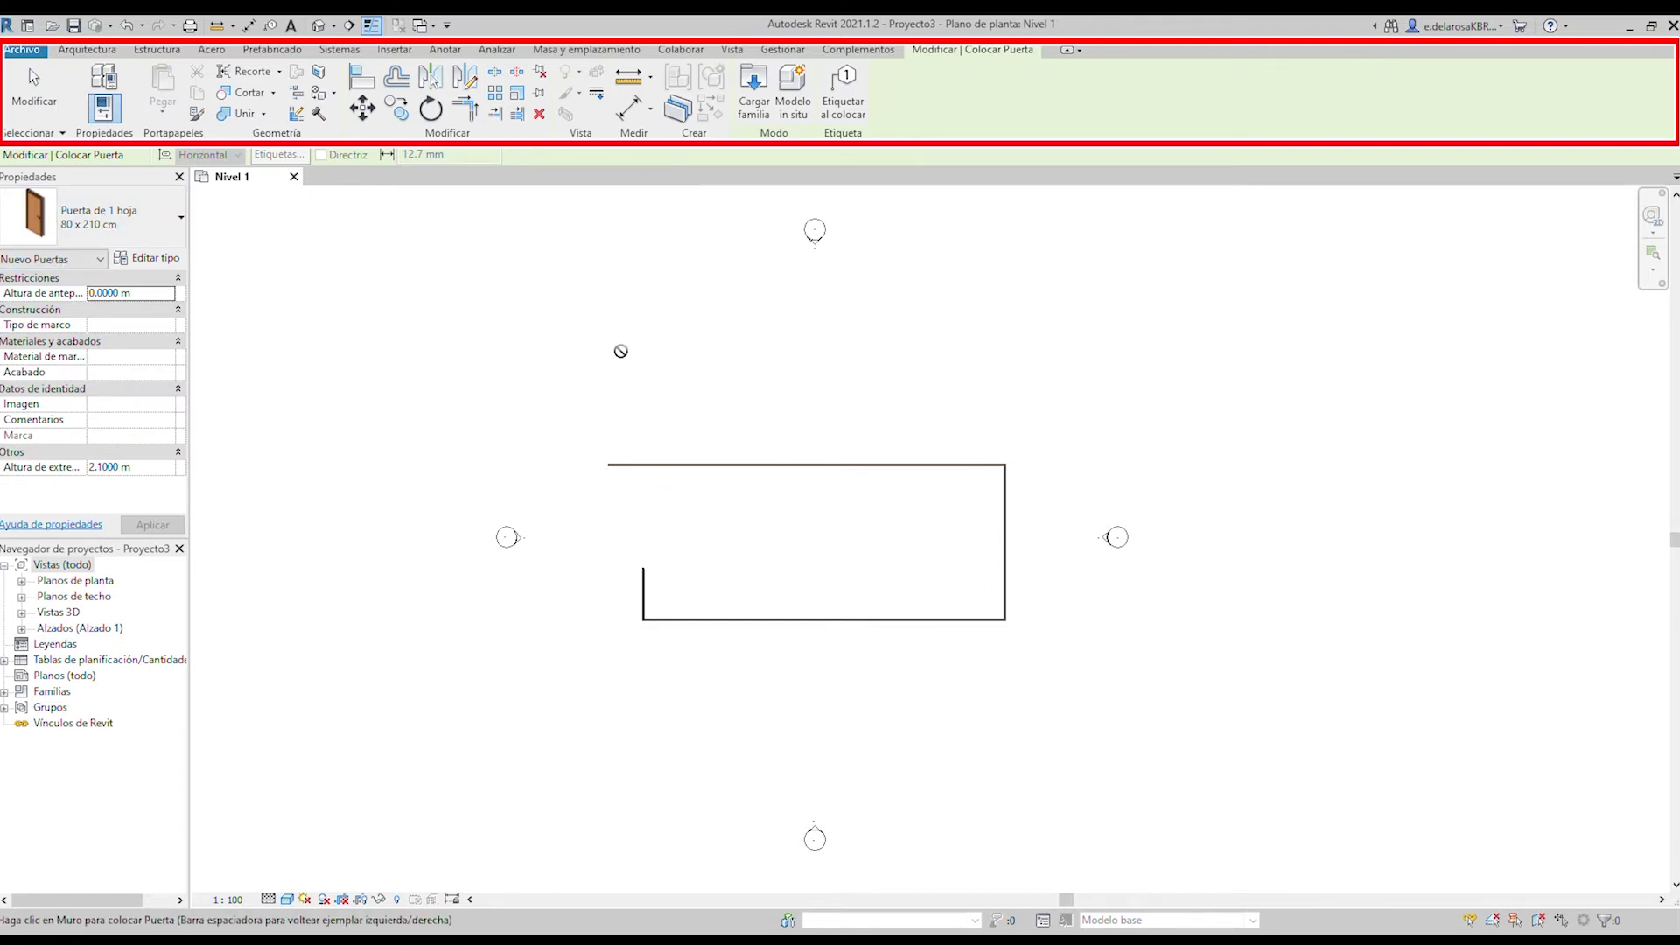
scroll(713, 486, up, 3)
click(686, 451)
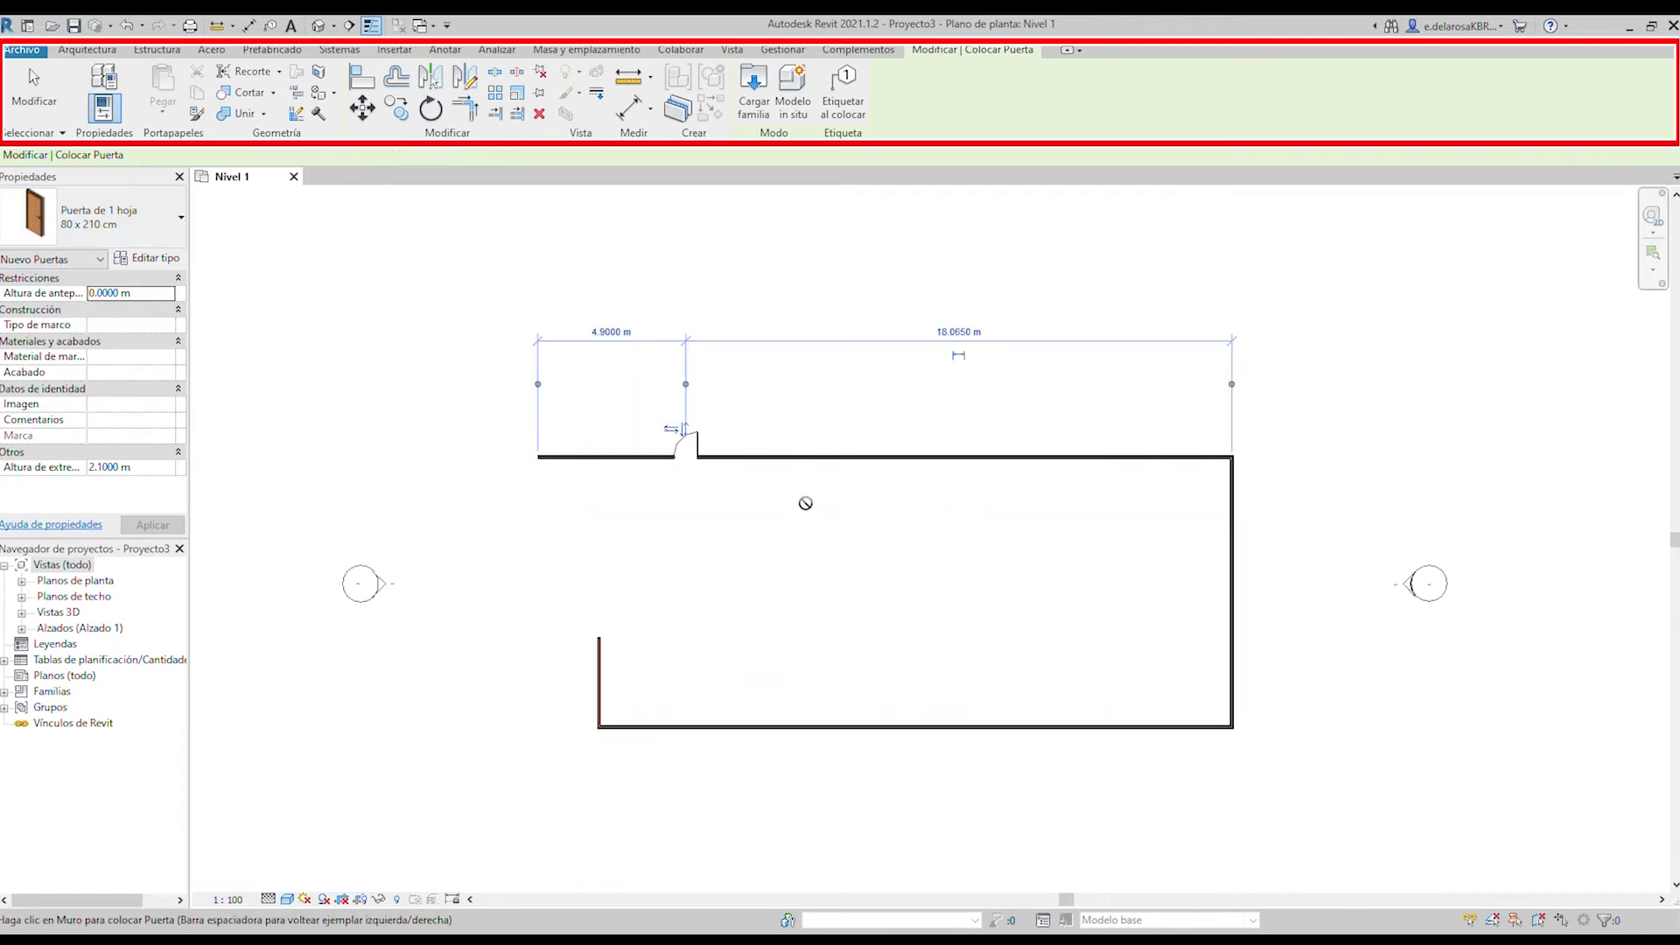
click(795, 457)
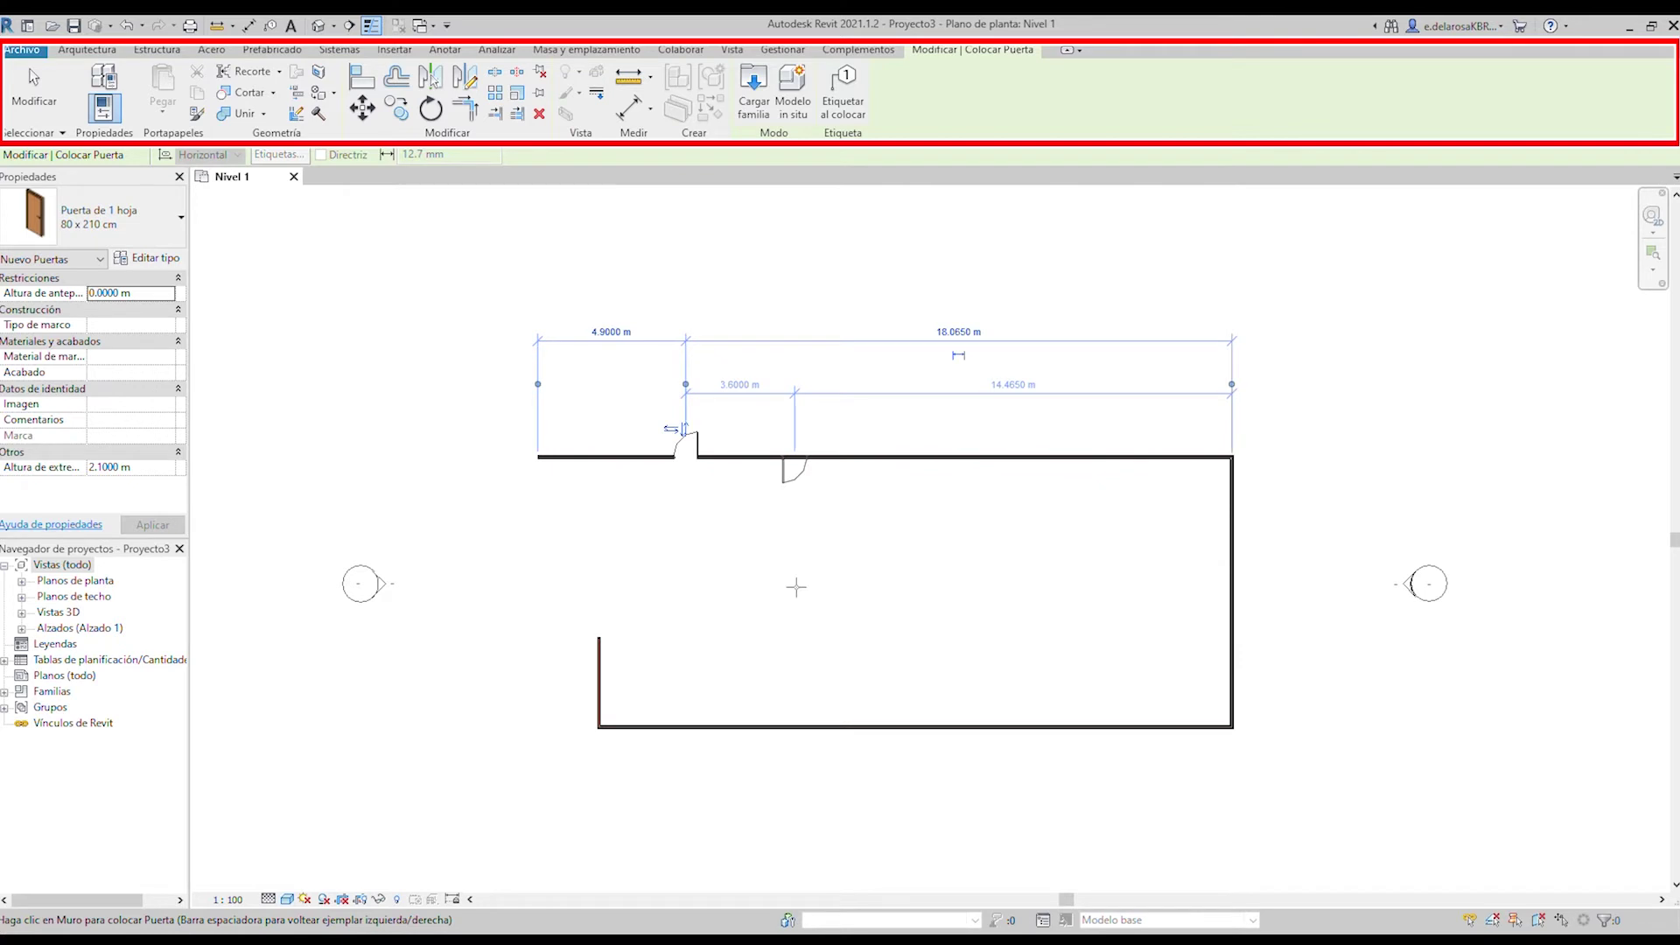
click(766, 739)
click(1247, 644)
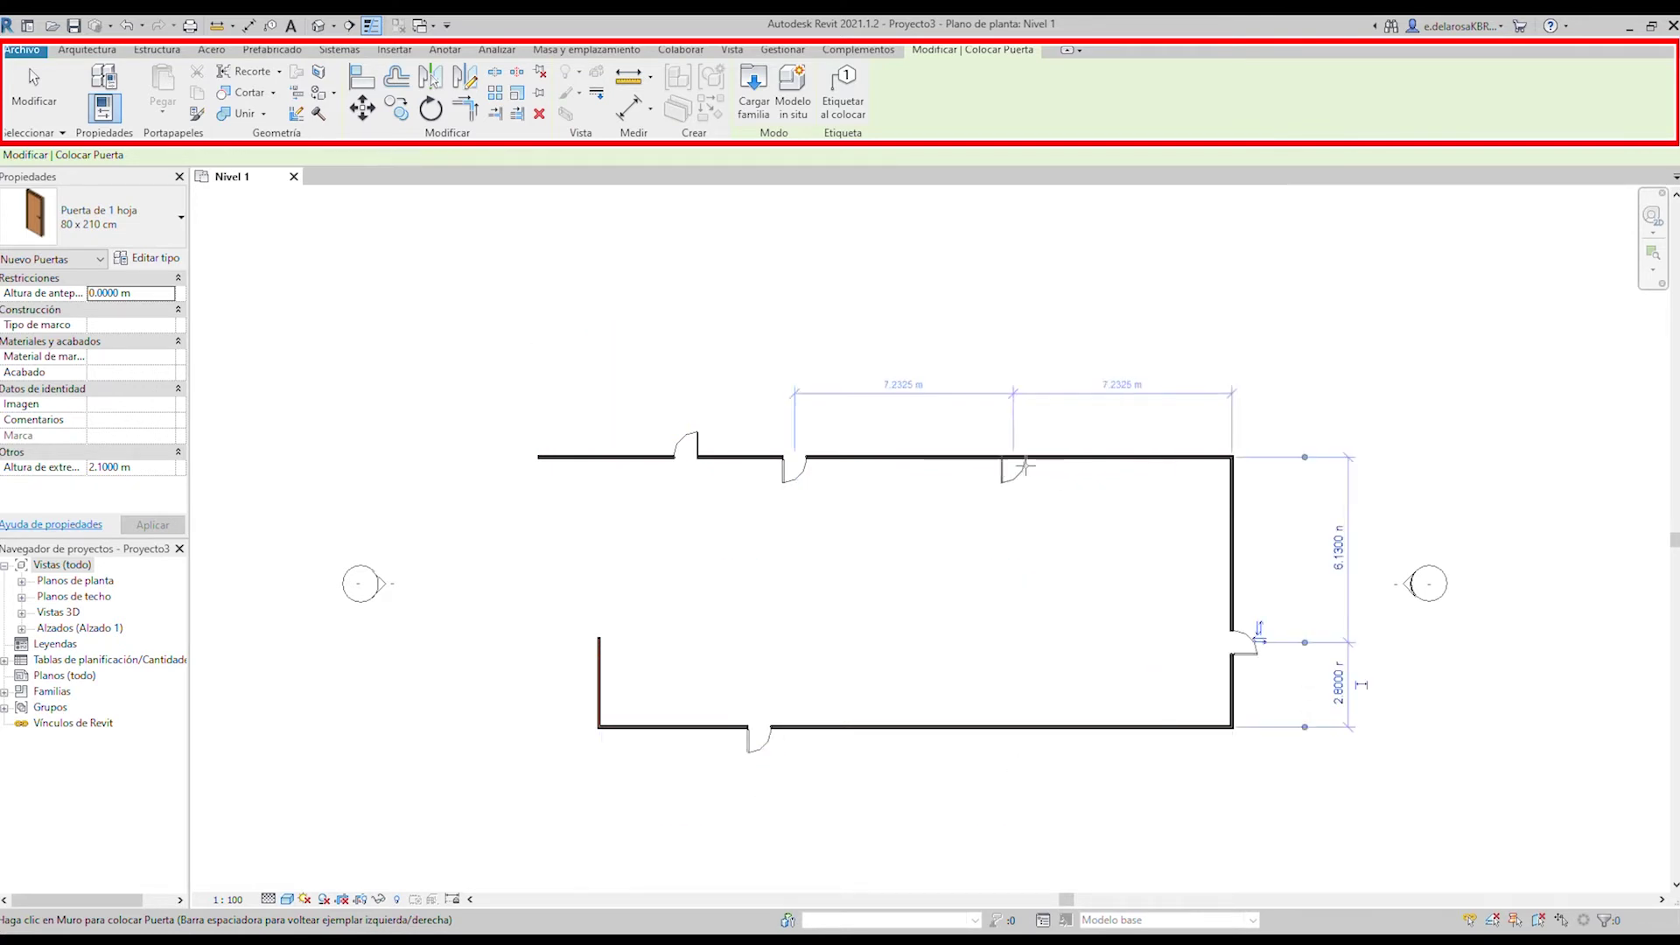
click(1015, 451)
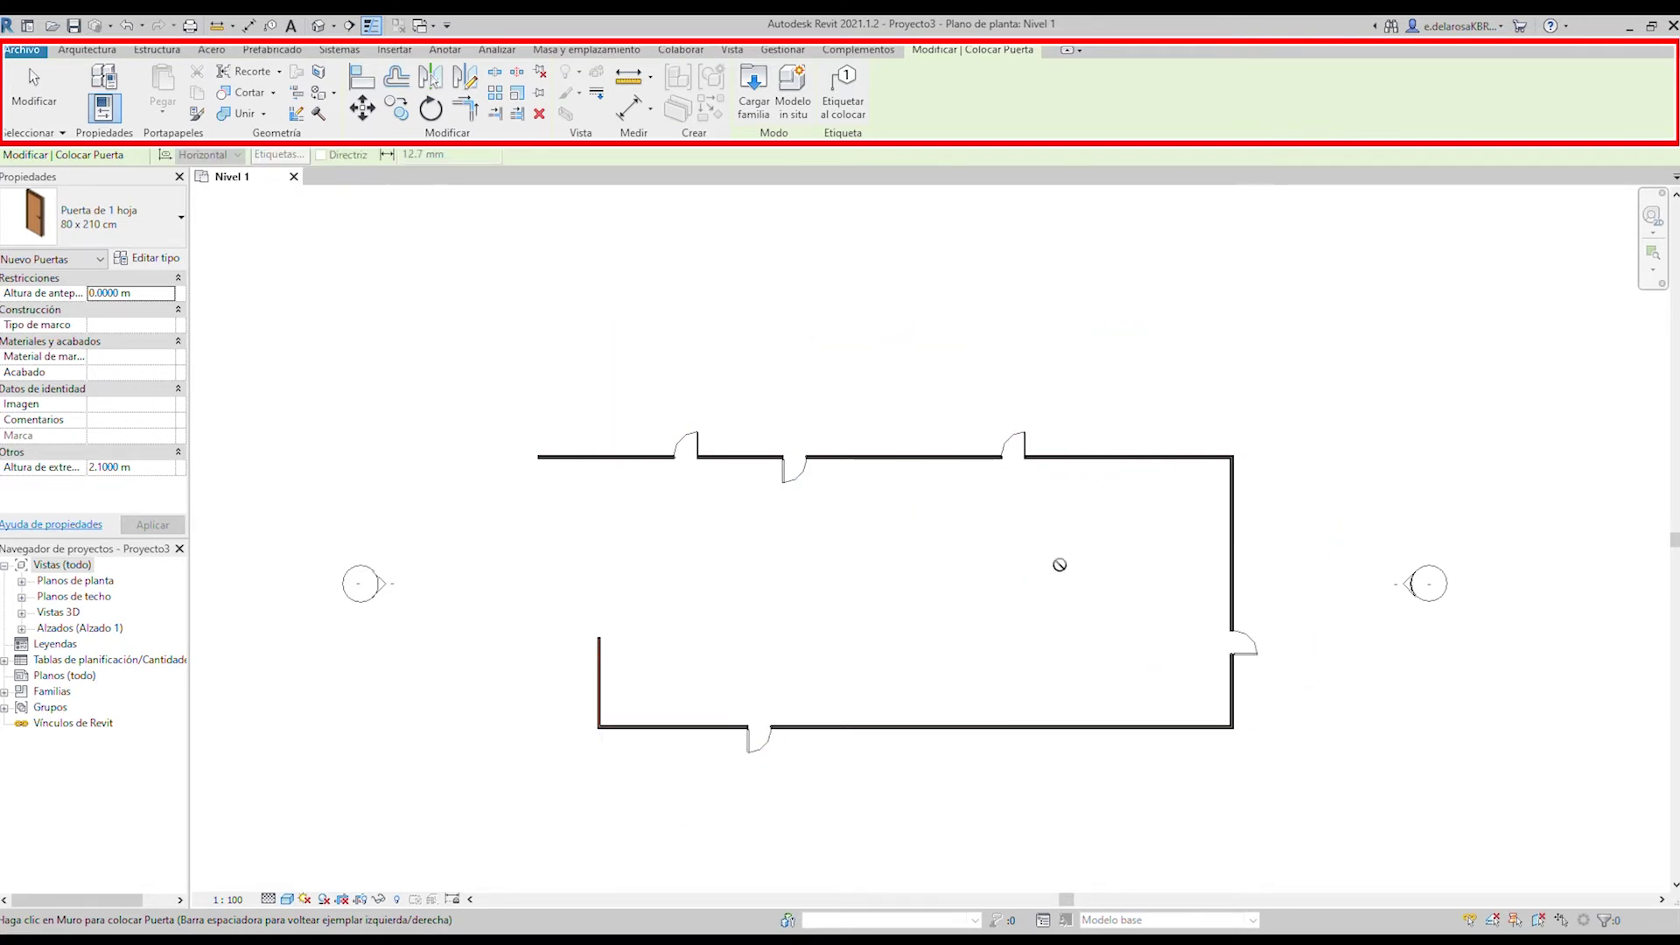
click(172, 53)
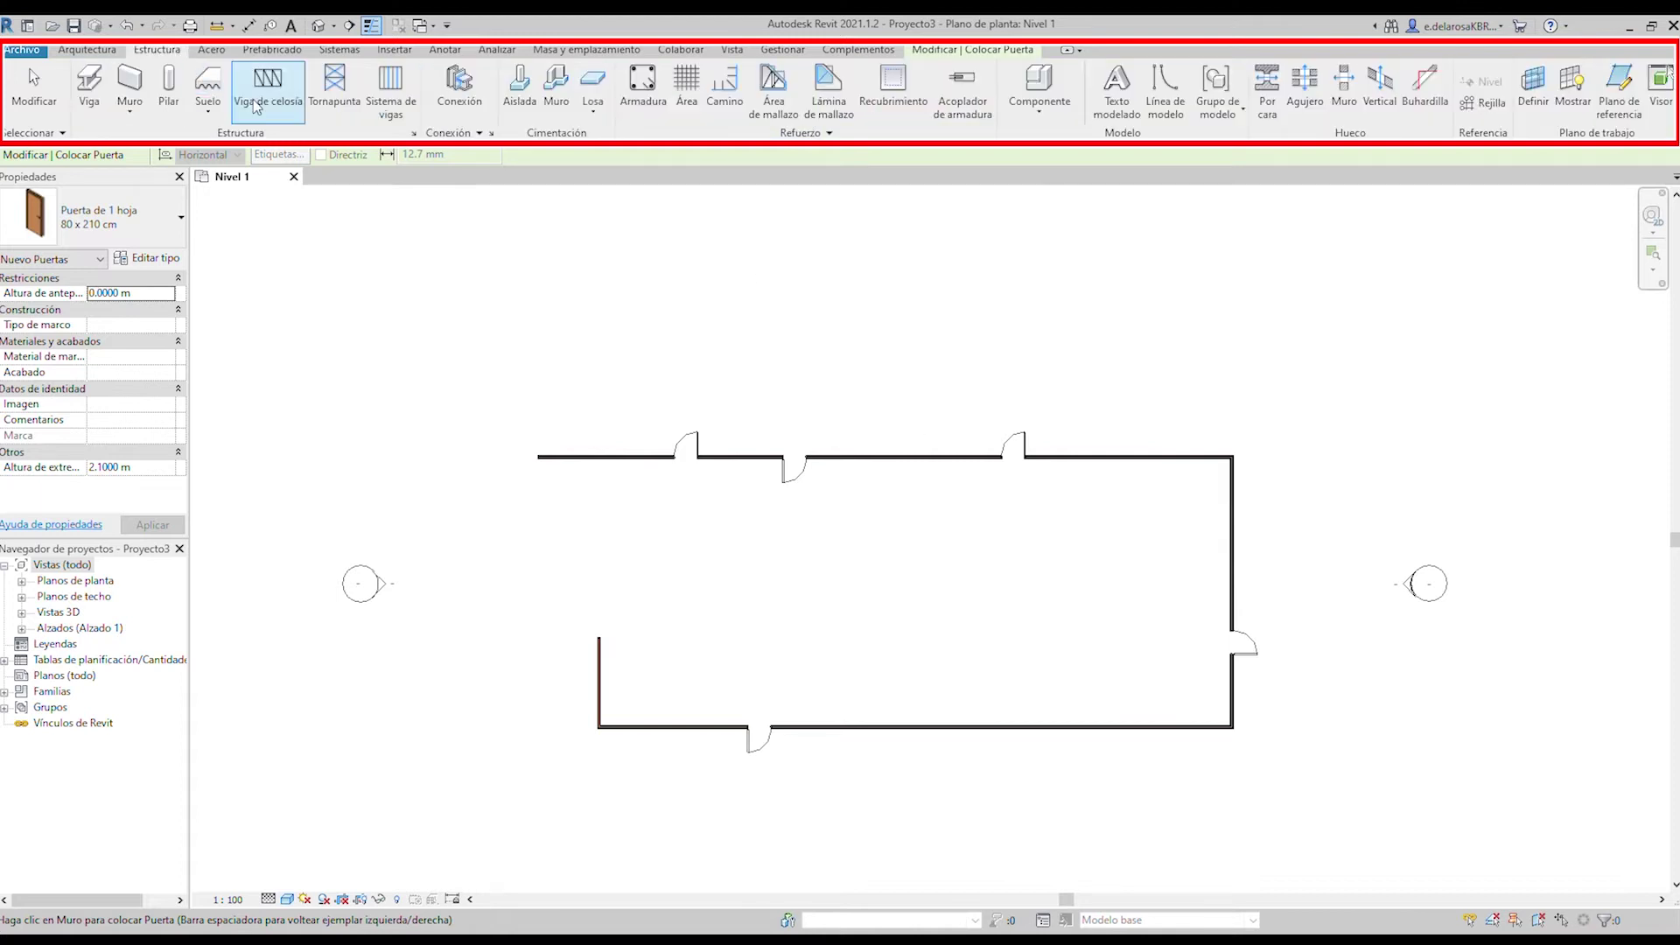
key(Escape)
key(Escape)
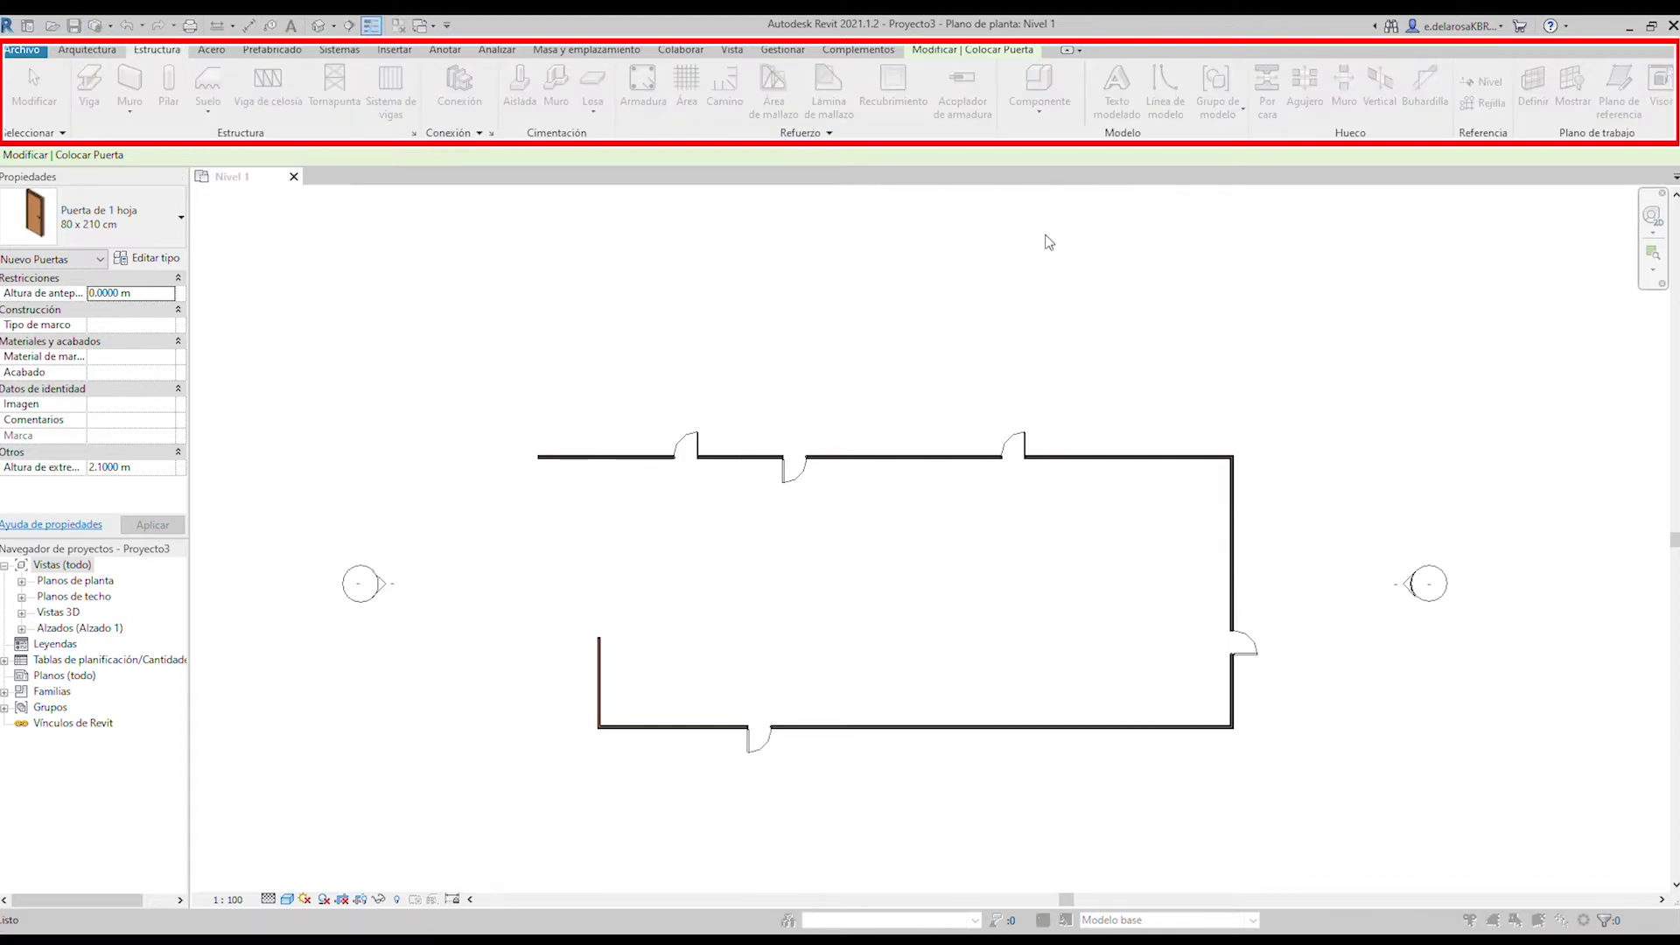
Place six 120 x 140 cm double windows with shutters: three in the upper wall, one in the right wall and two in the lower wall.
click(107, 53)
click(135, 87)
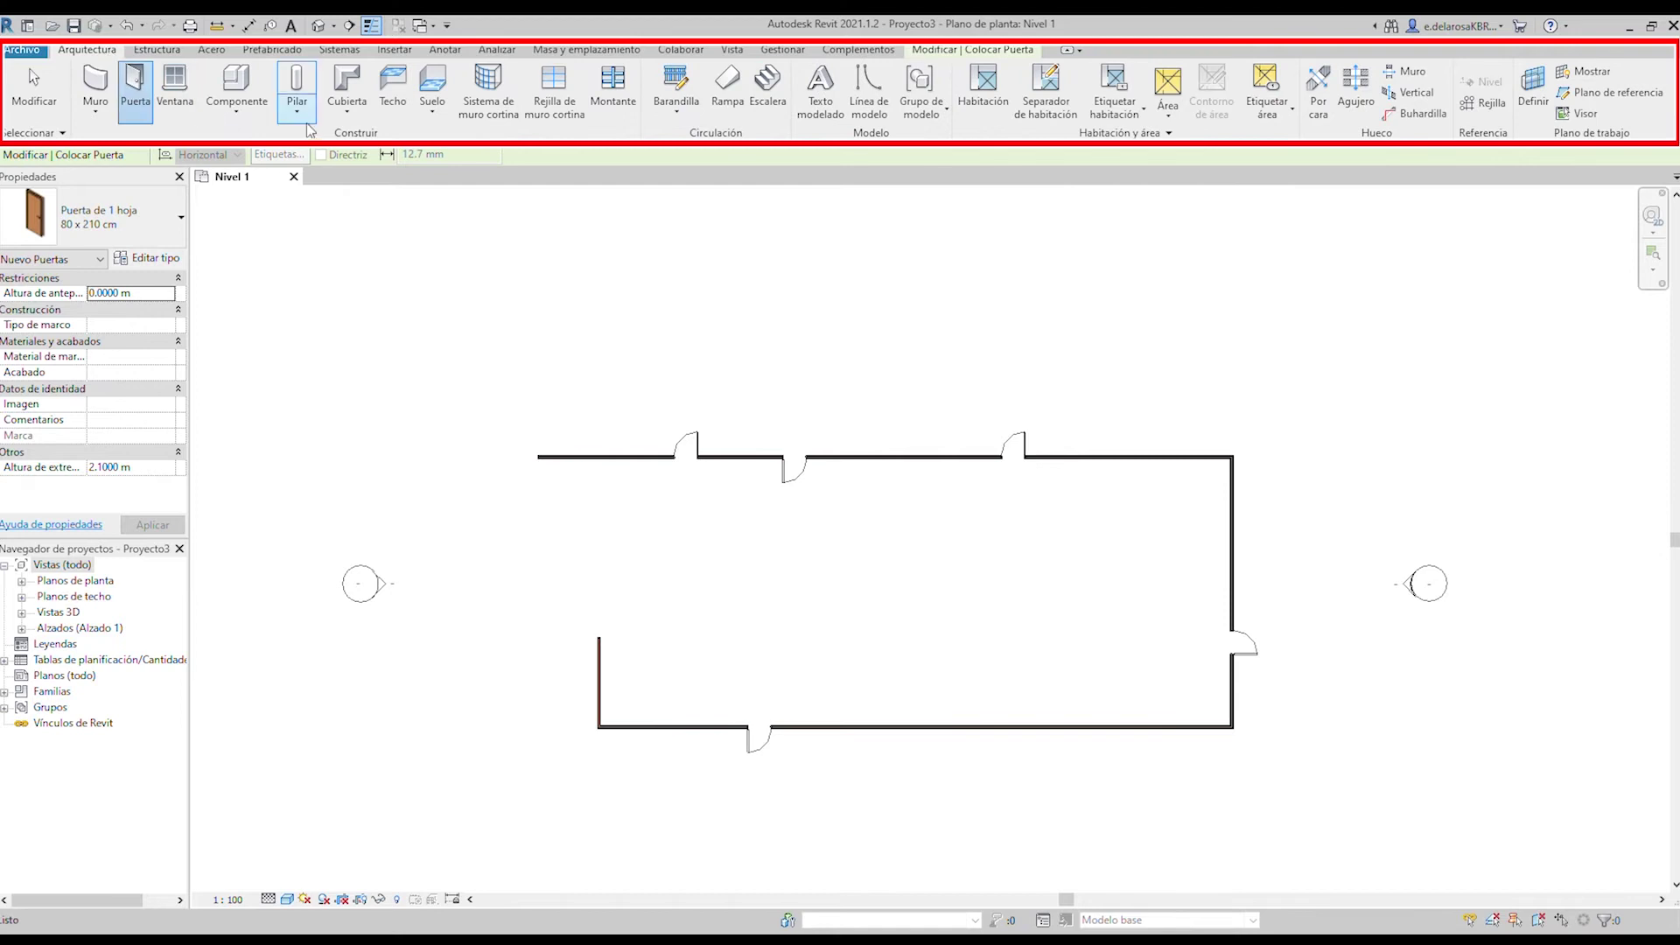
click(184, 96)
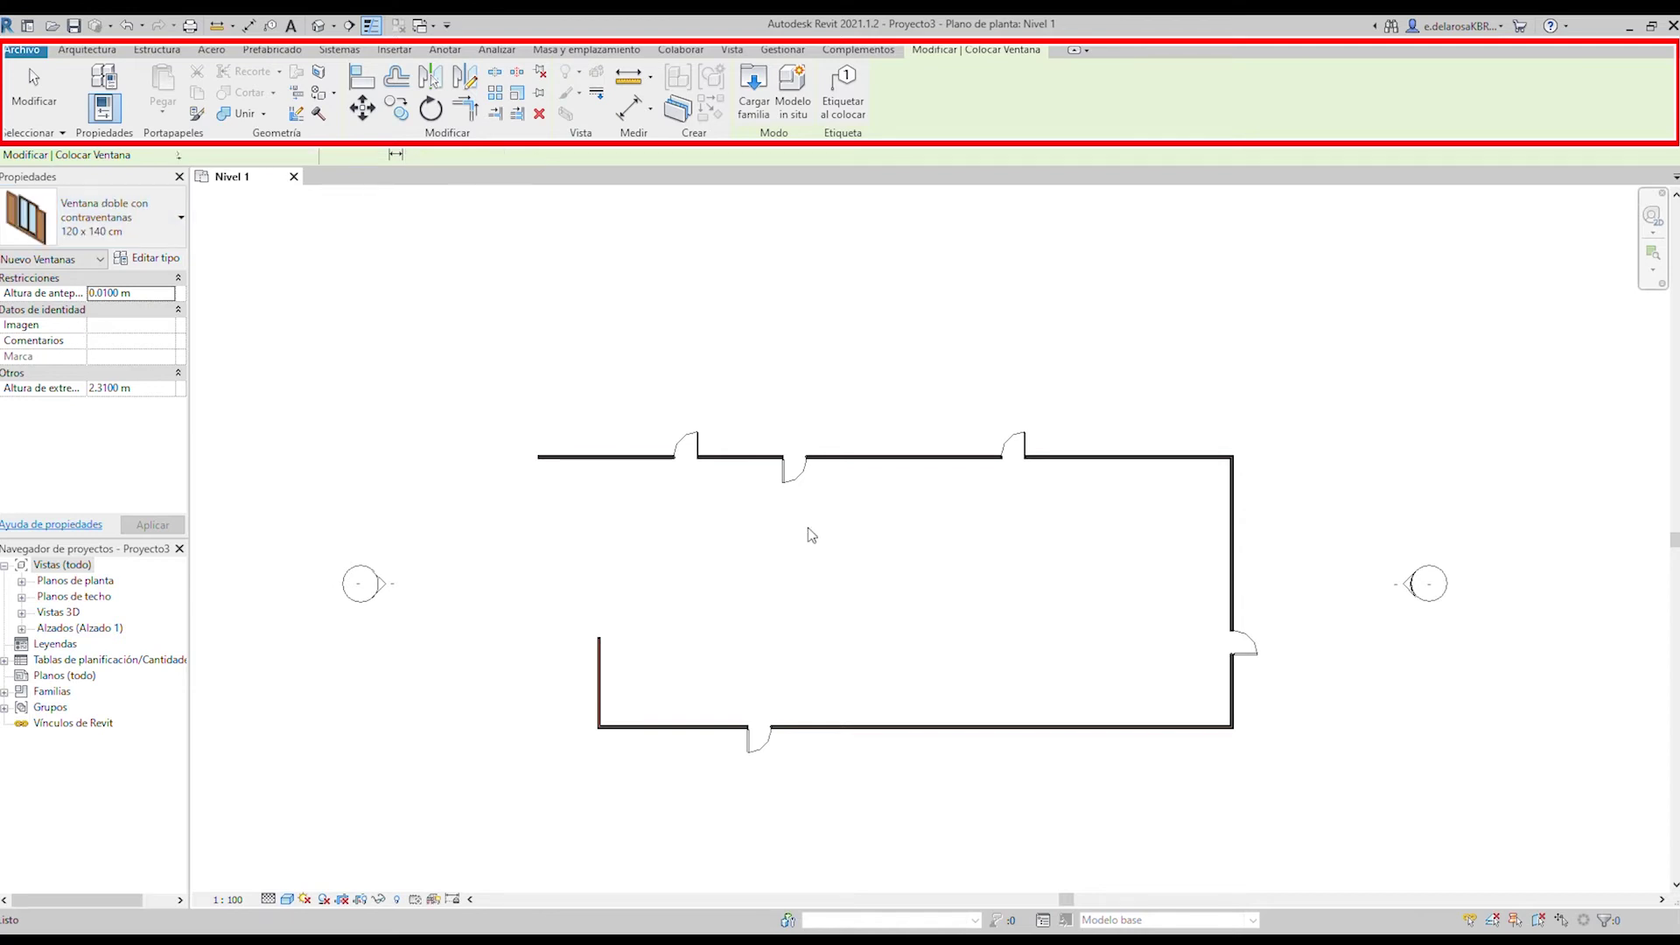
click(865, 473)
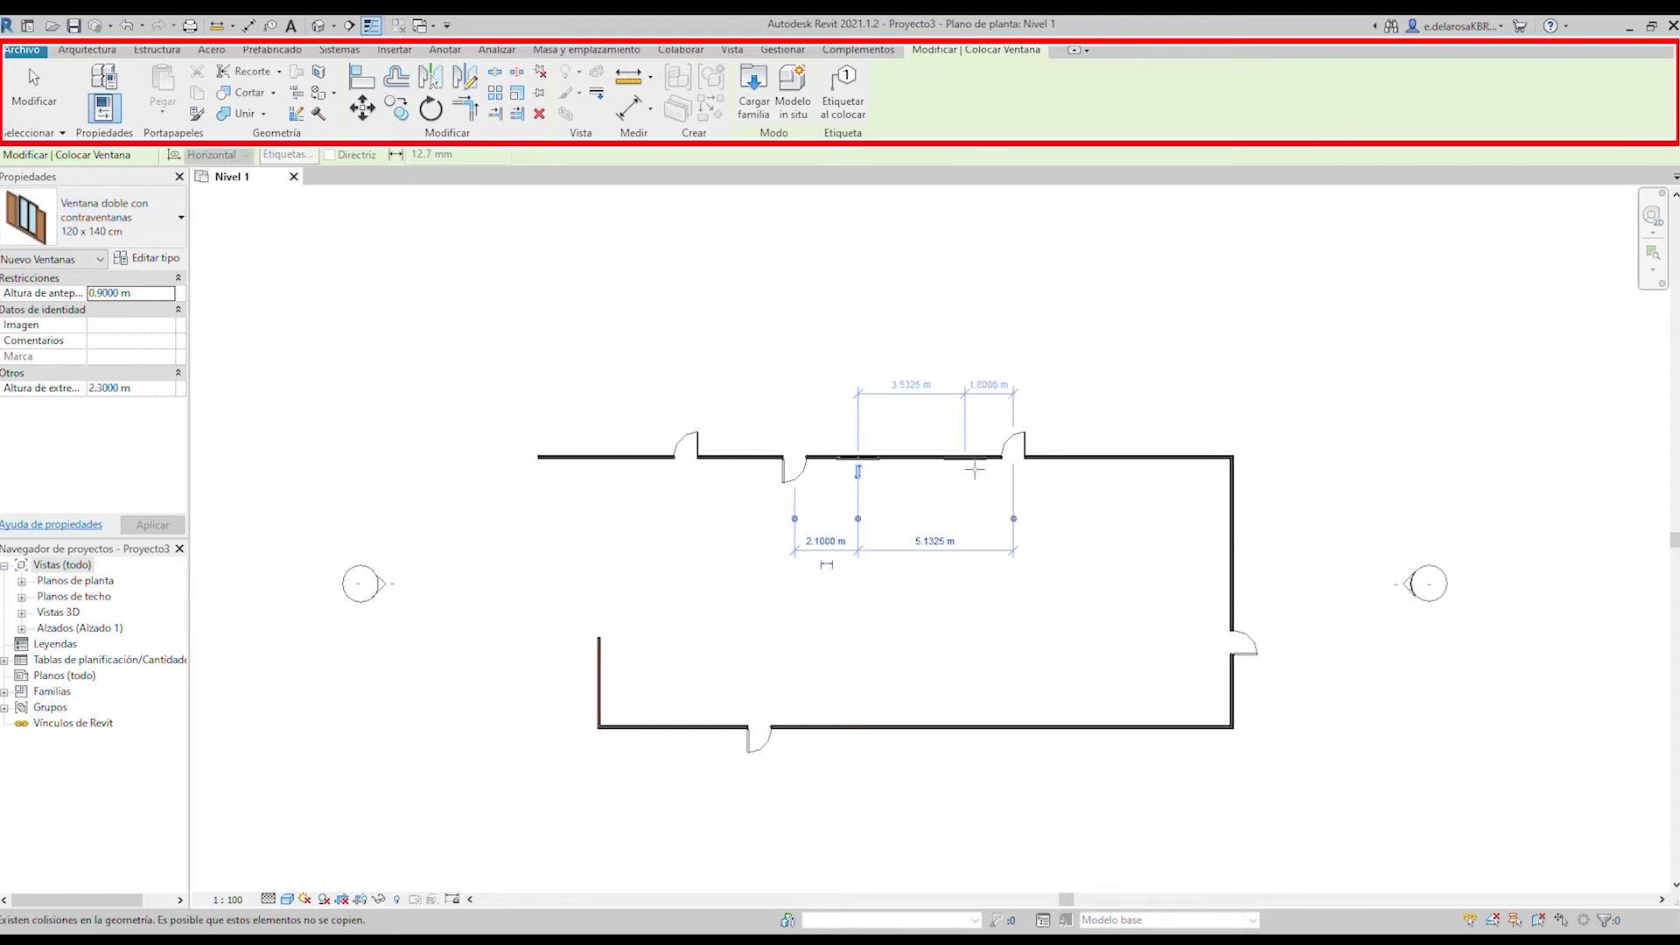
click(936, 472)
click(1137, 474)
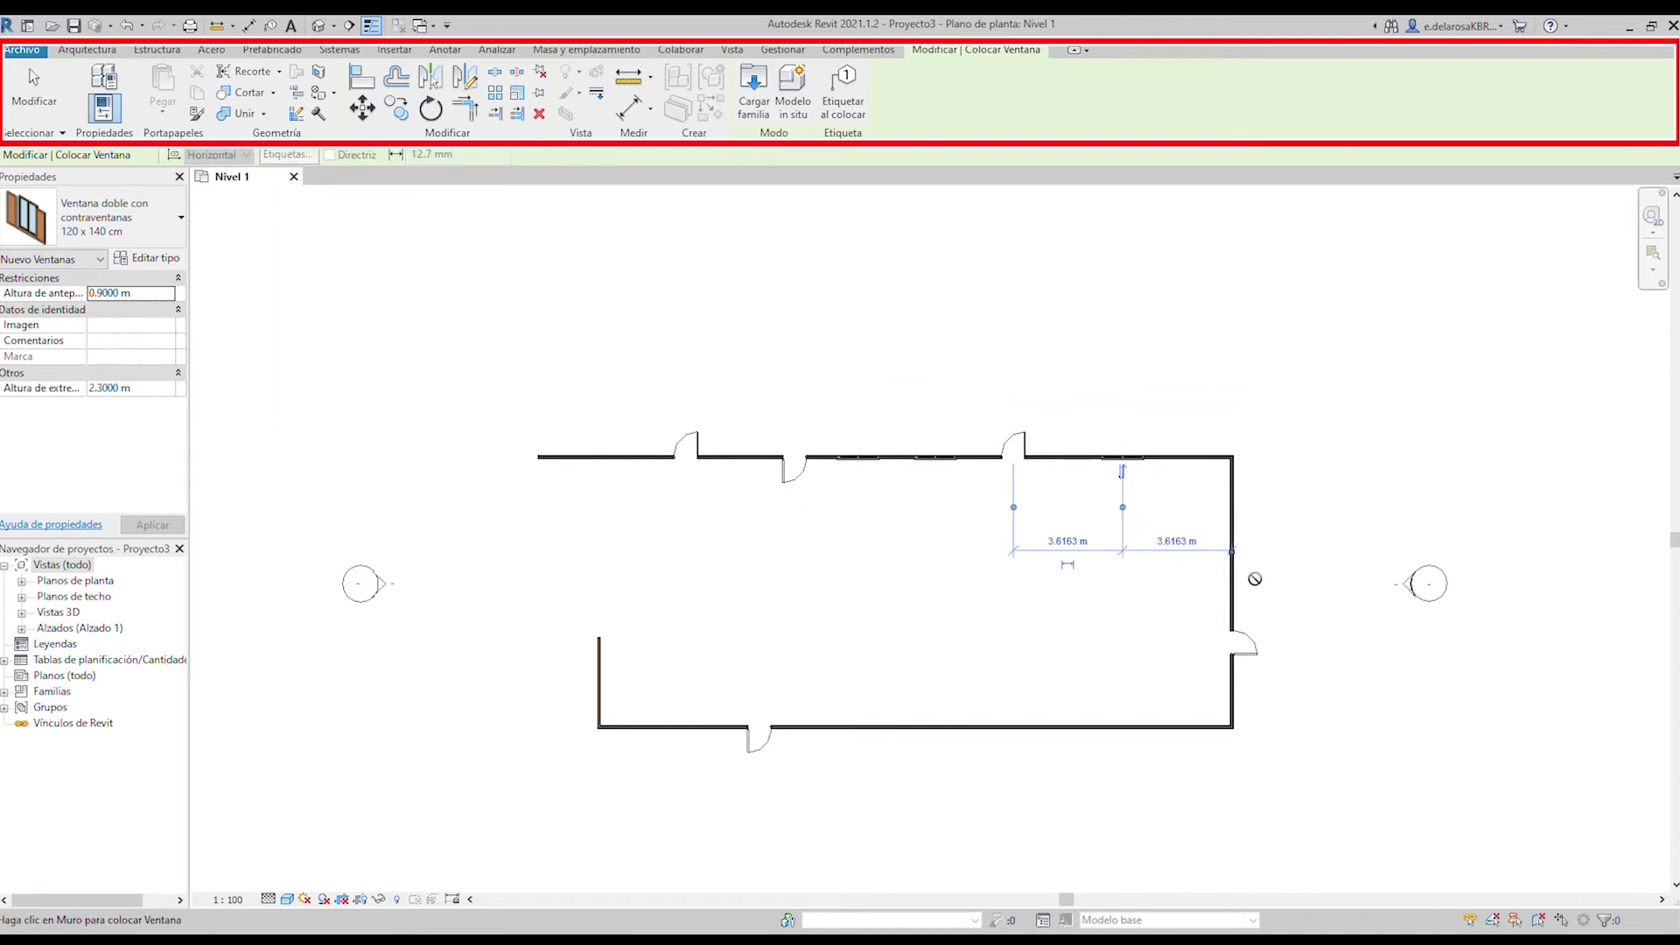
click(1233, 576)
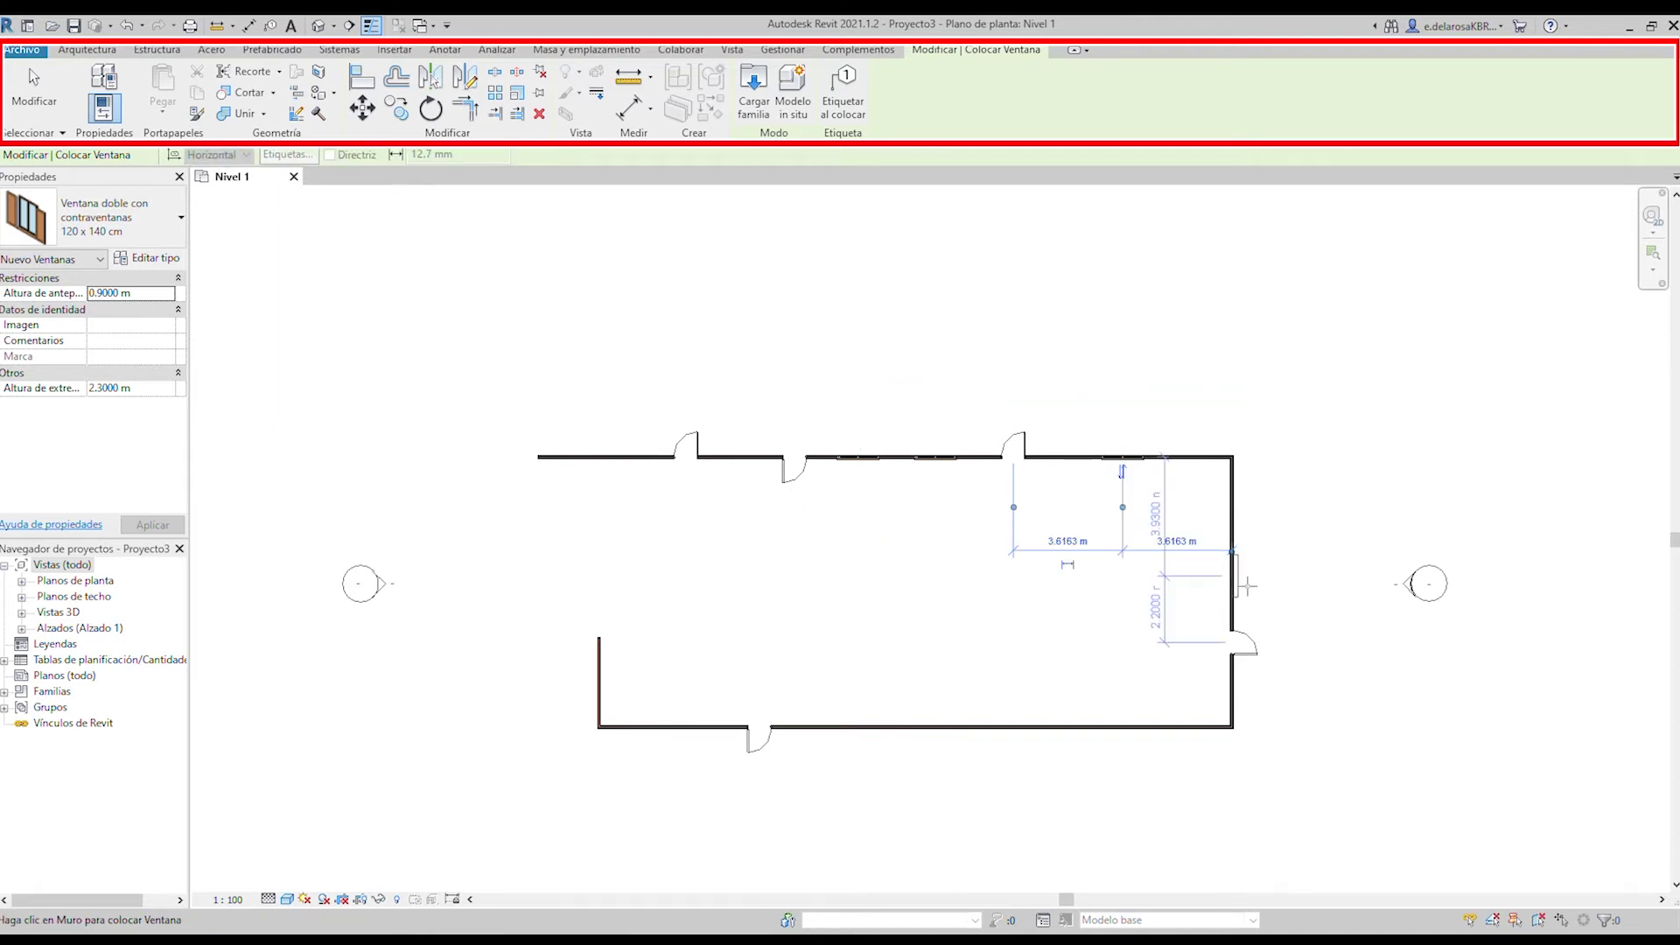
click(1051, 729)
click(642, 727)
Create a default 30 cm roof from a rectangular footprint around the walls, overhanging the right wall about 3.6 m and the upper wall about 3.4 m.
click(86, 50)
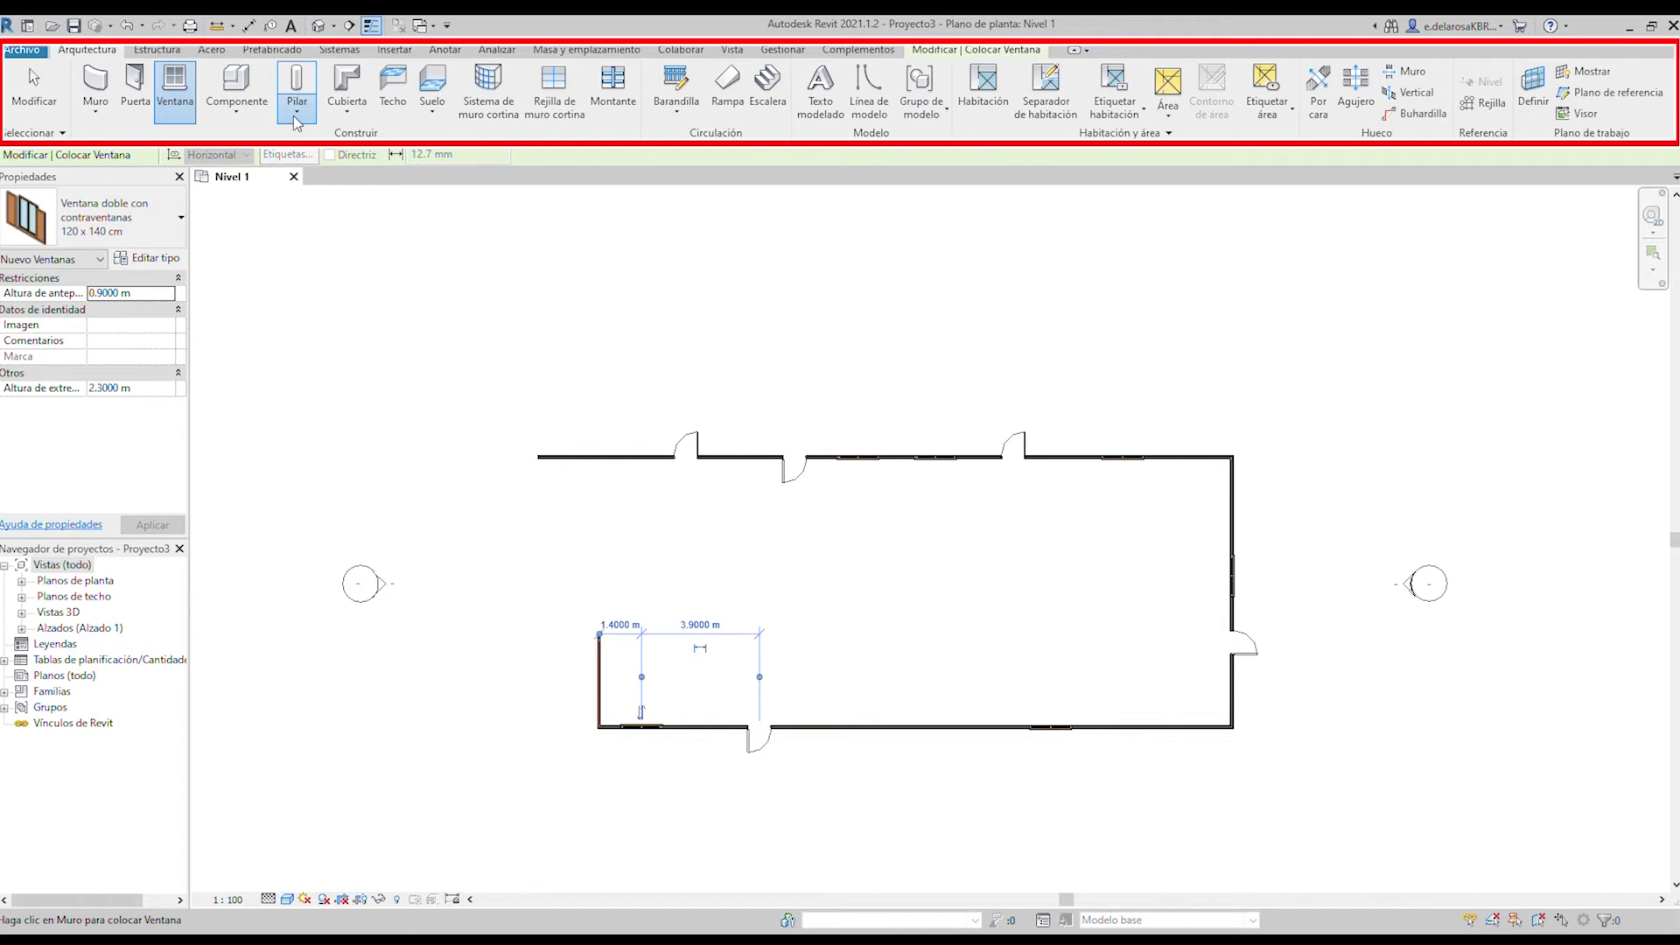
click(350, 80)
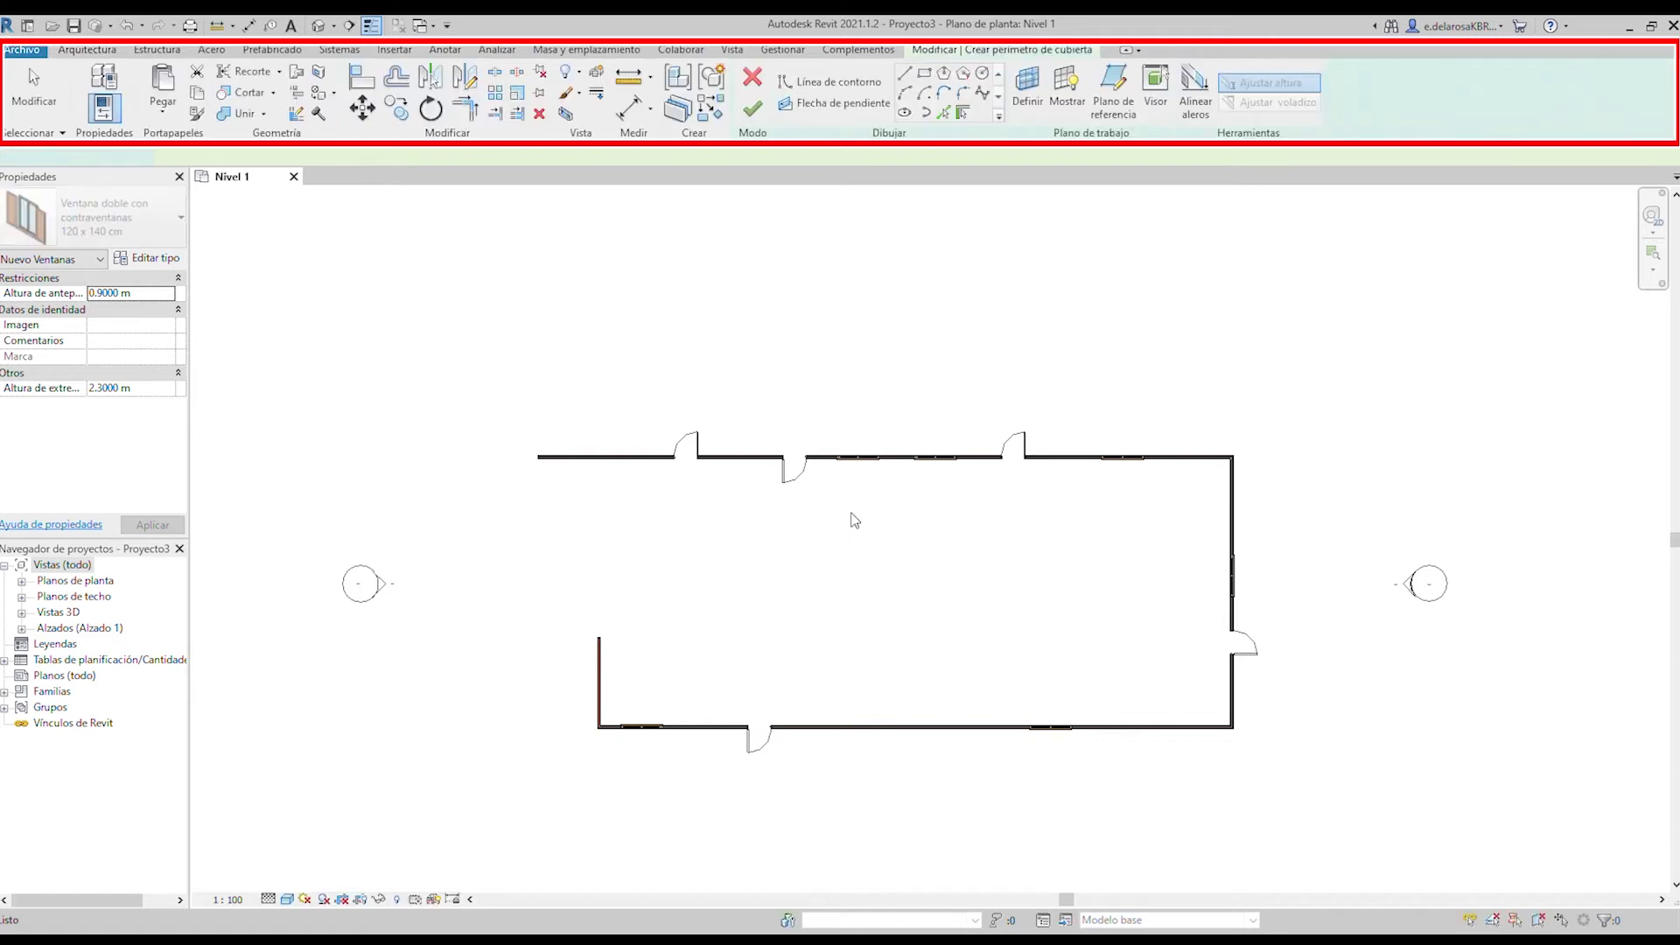
click(924, 73)
click(391, 354)
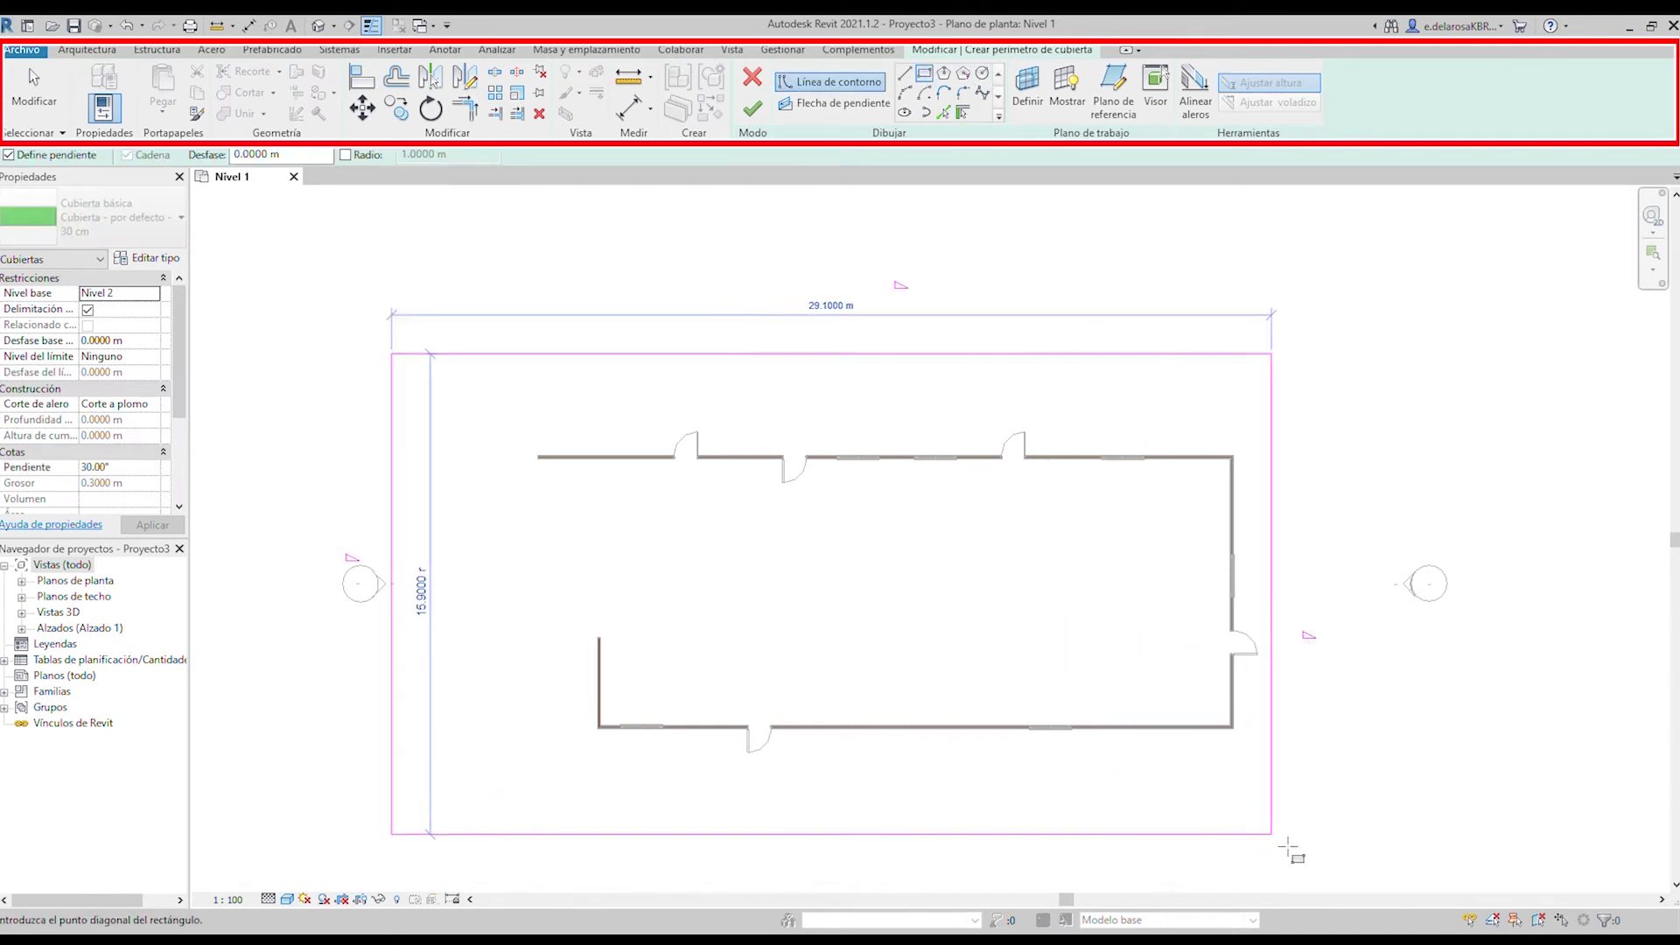
click(1341, 840)
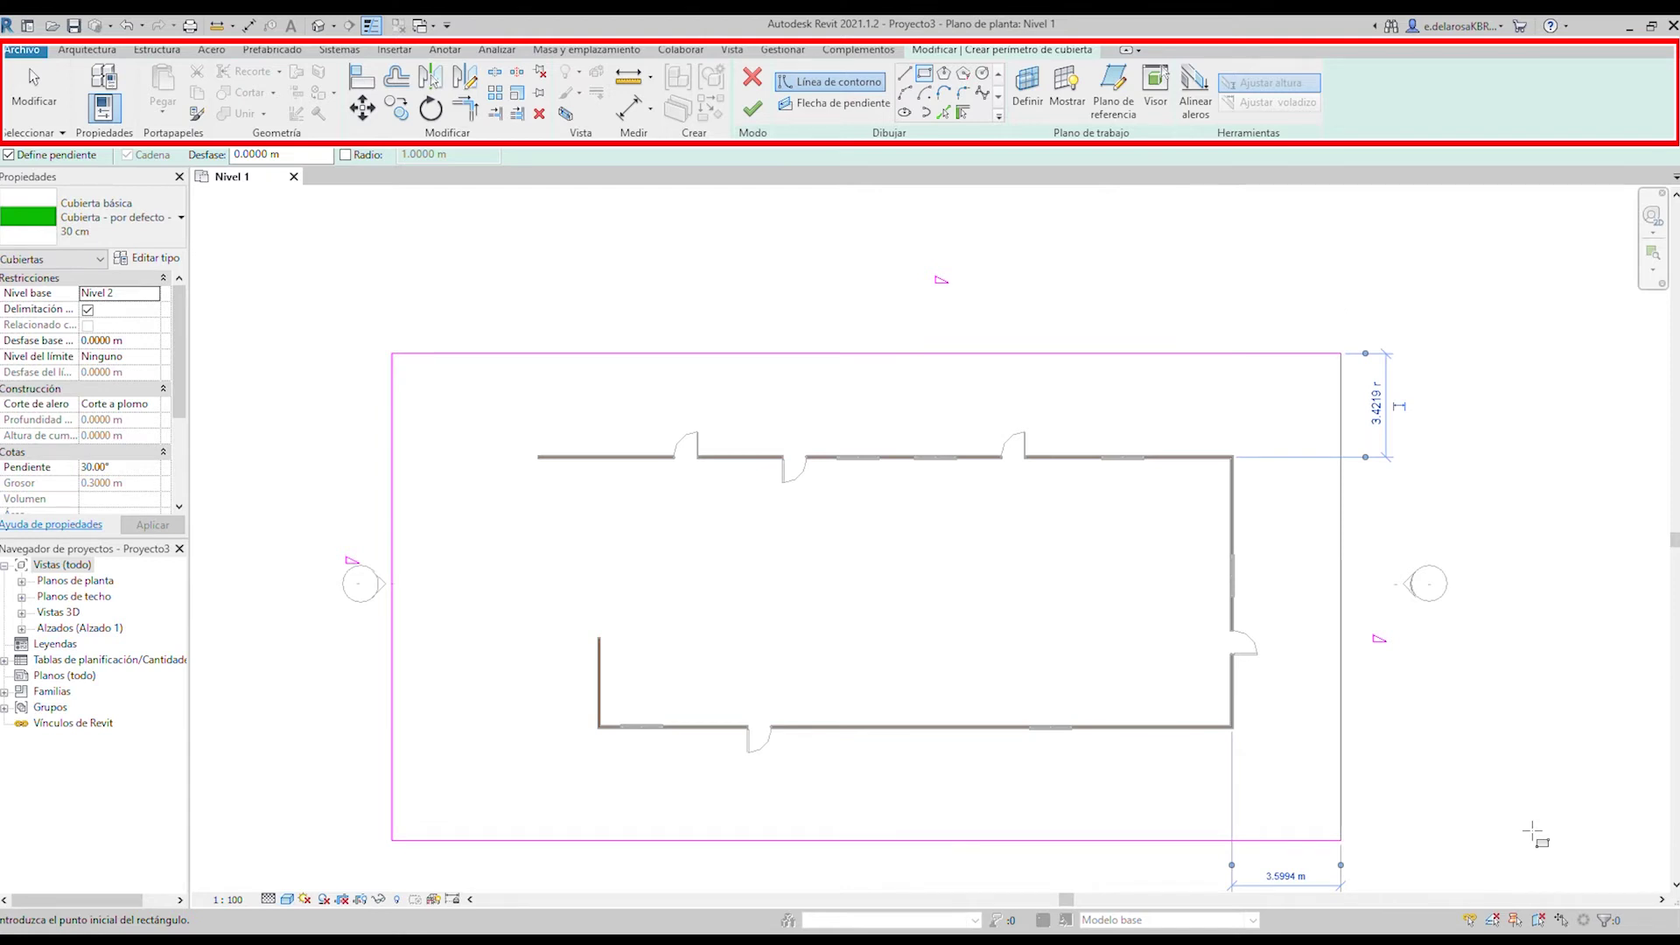
click(752, 107)
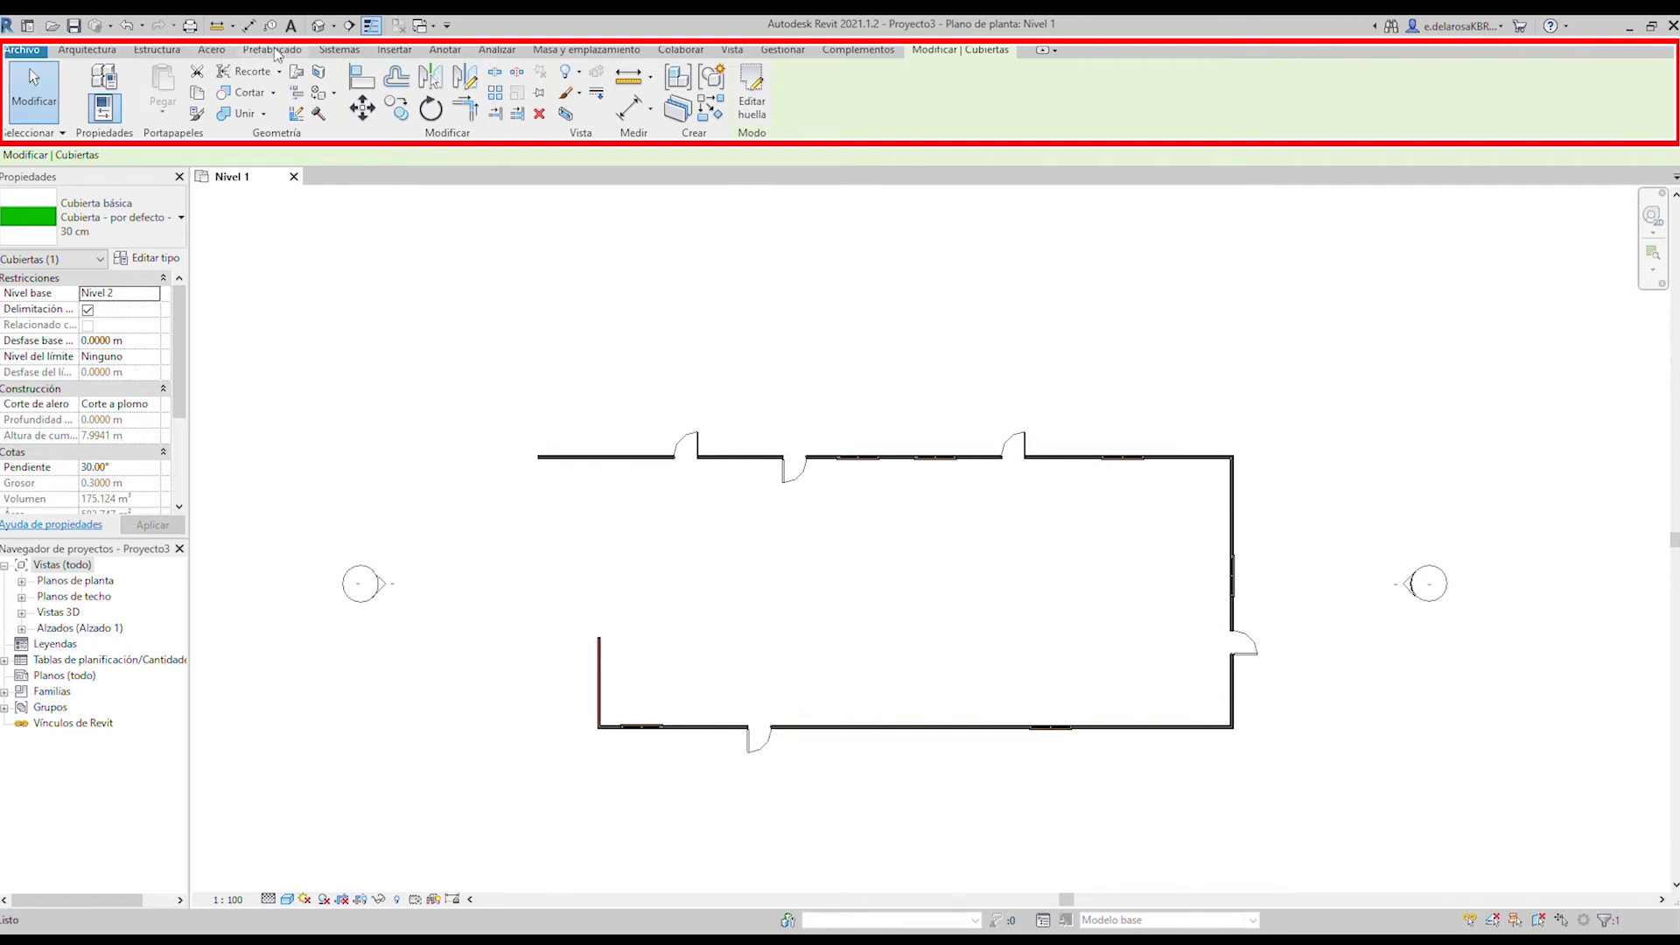
Create a default 30 cm rectangular floor on Nivel 1, from the walls' lower-left corner to their upper-right corner.
click(87, 50)
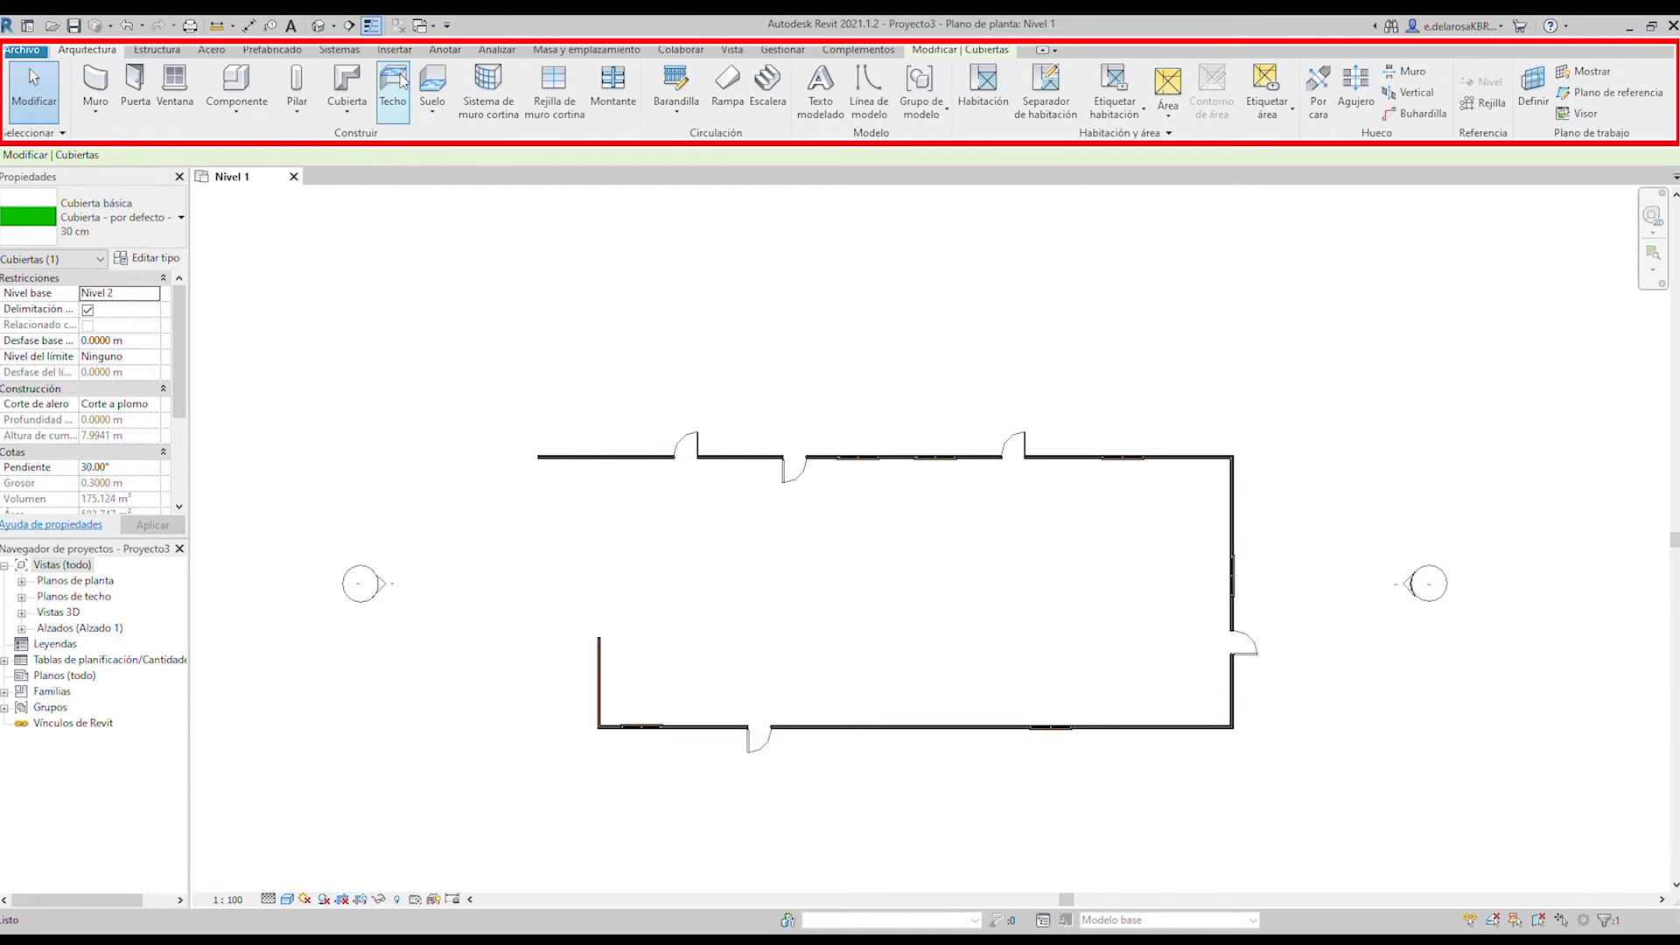
click(432, 83)
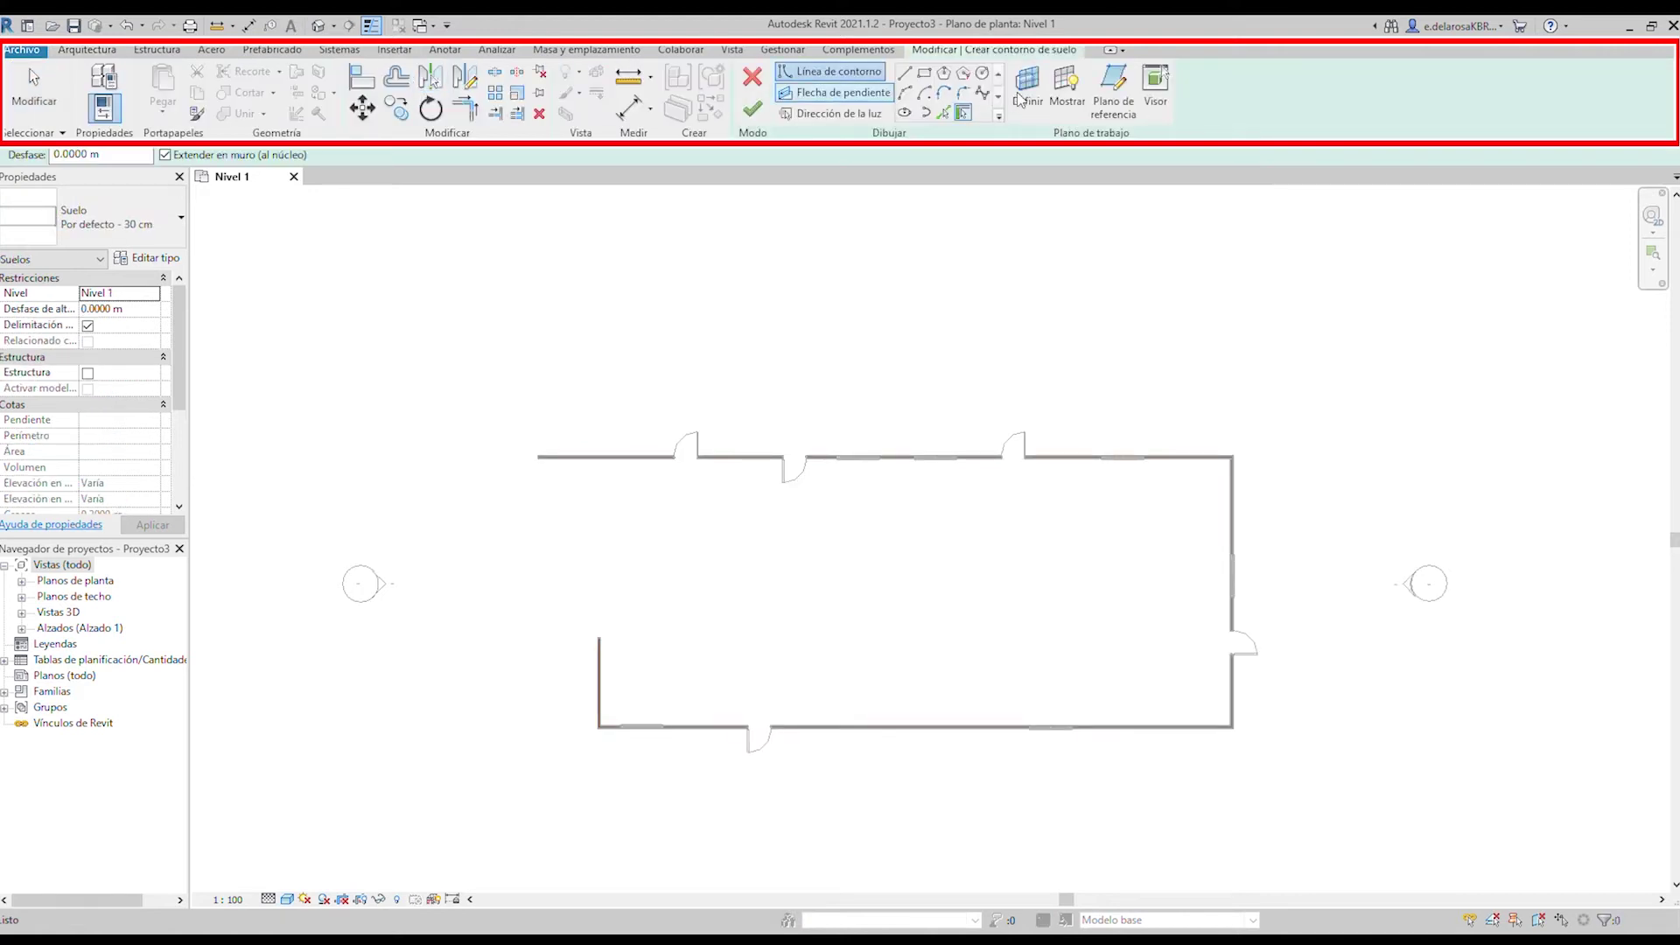
click(924, 74)
scroll(607, 733, up, 3)
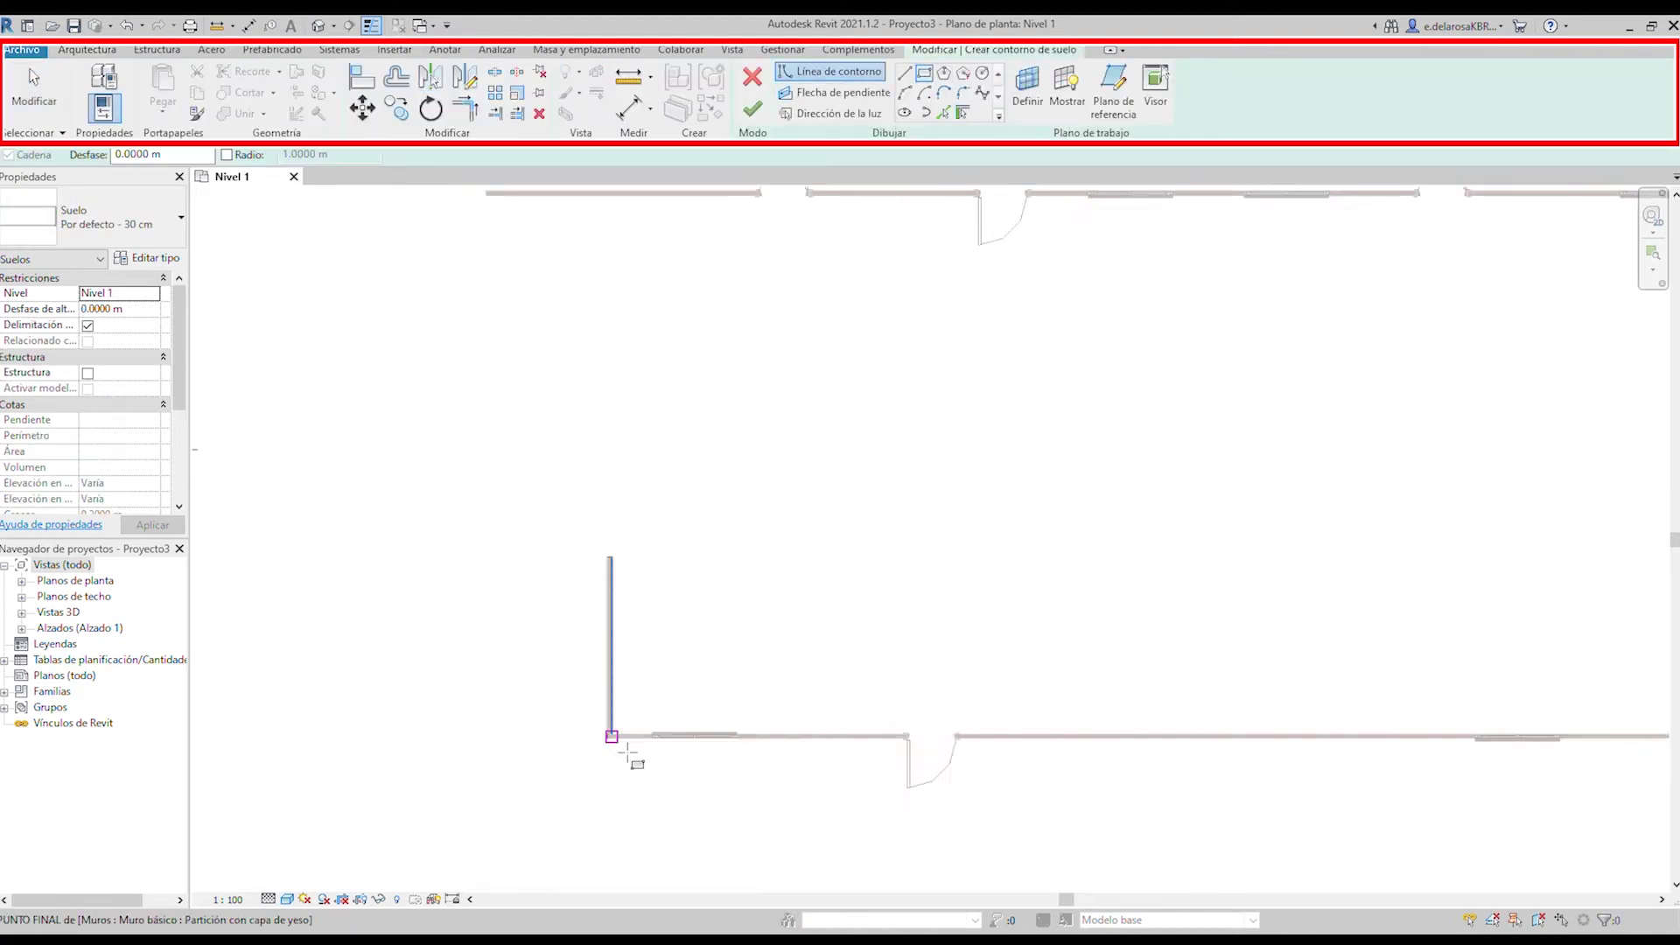
click(611, 737)
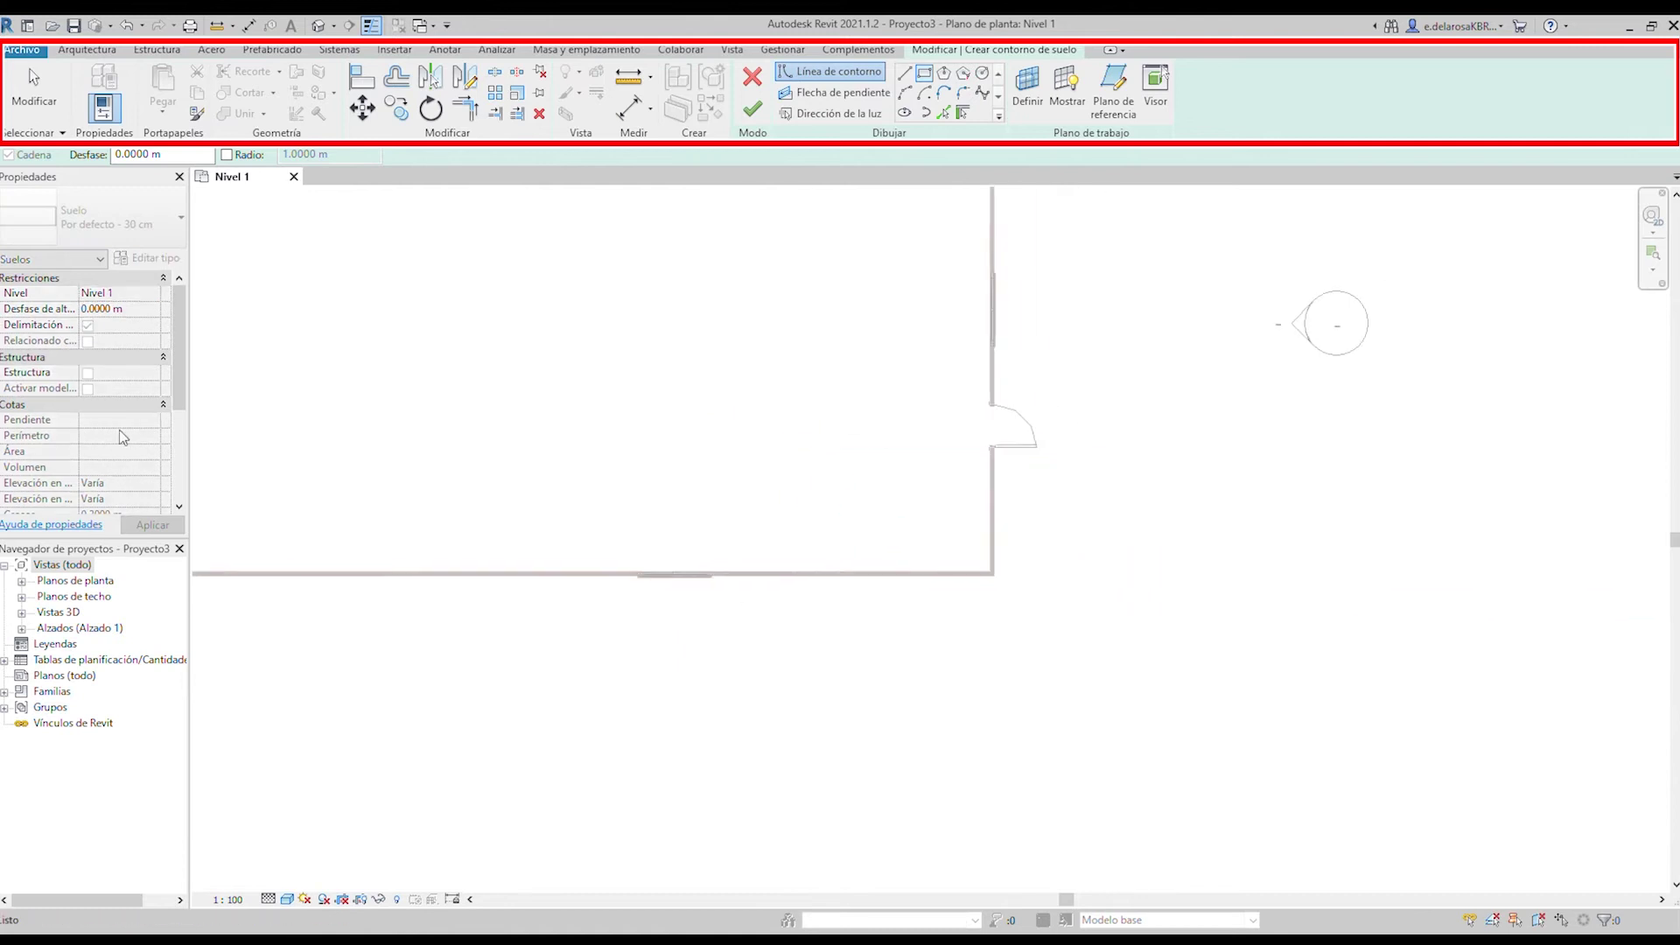
scroll(122, 438, down, 1)
scroll(825, 330, down, 3)
middle_drag(825, 329, 1005, 307)
scroll(934, 306, up, 1)
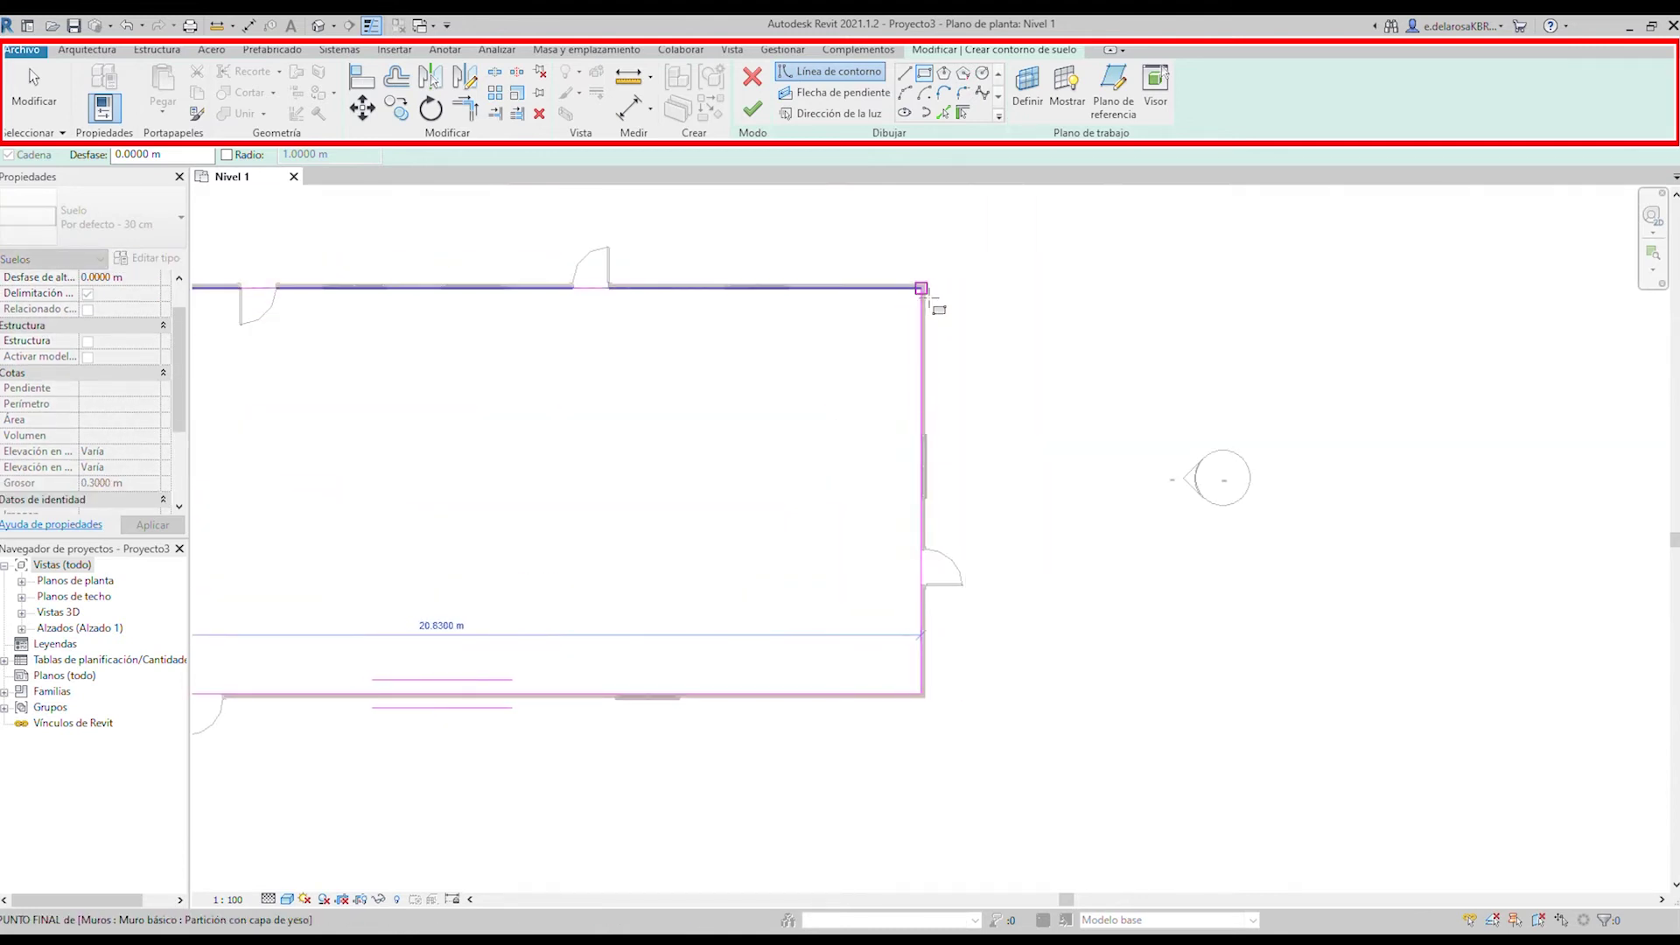
click(931, 302)
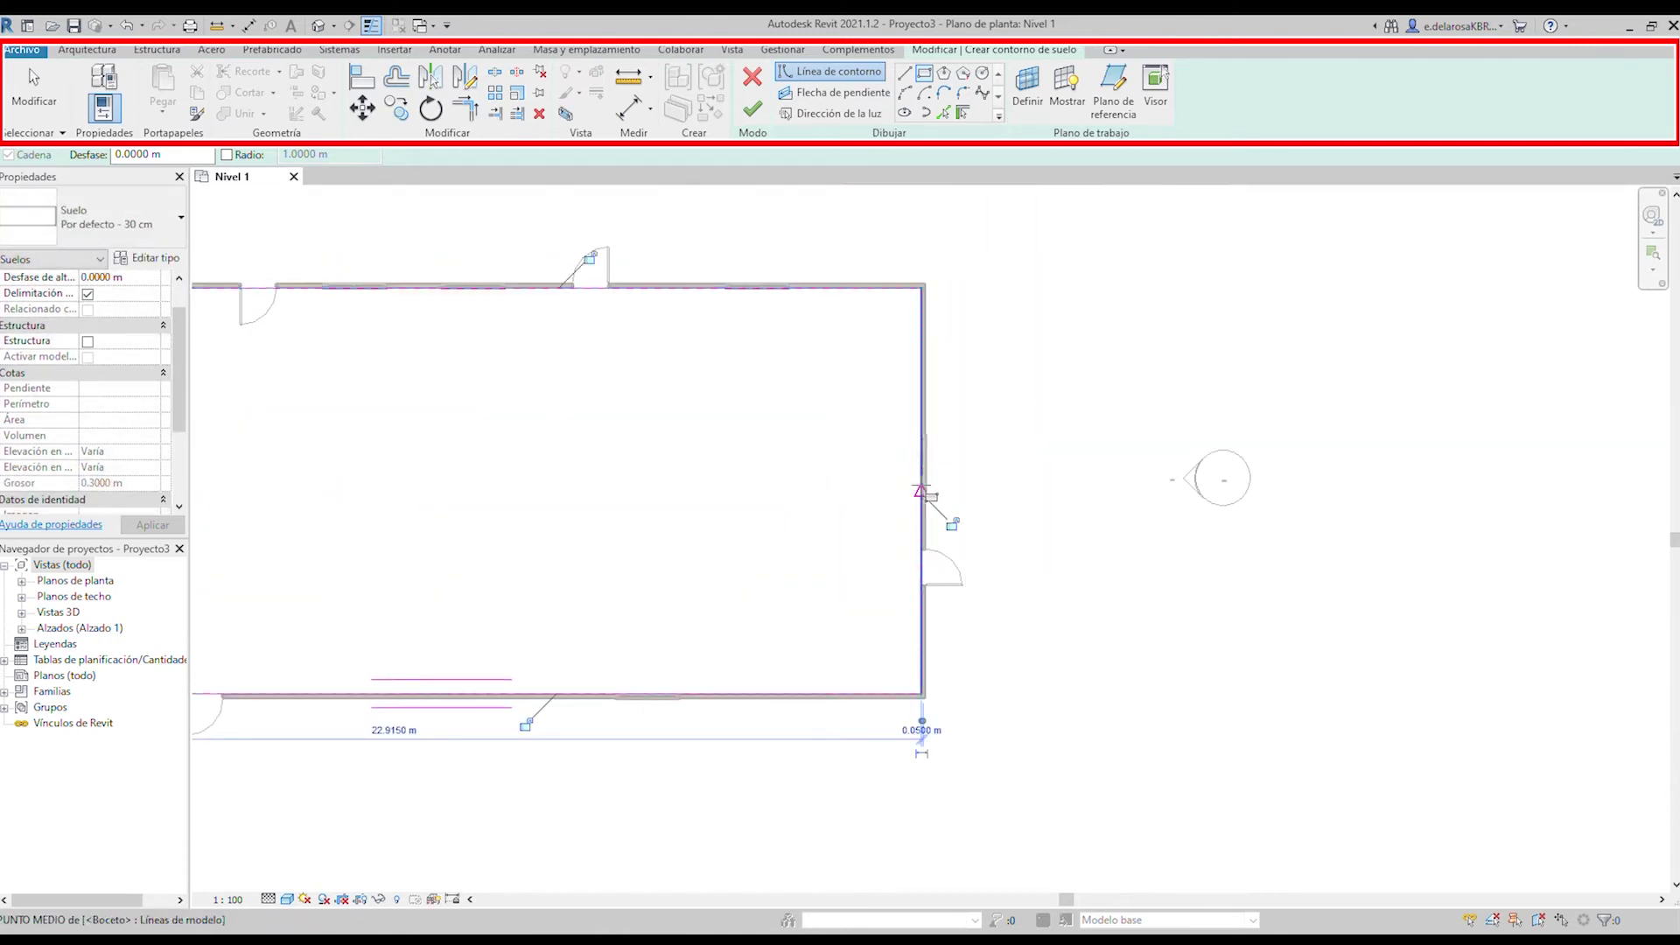
click(751, 108)
scroll(715, 252, down, 2)
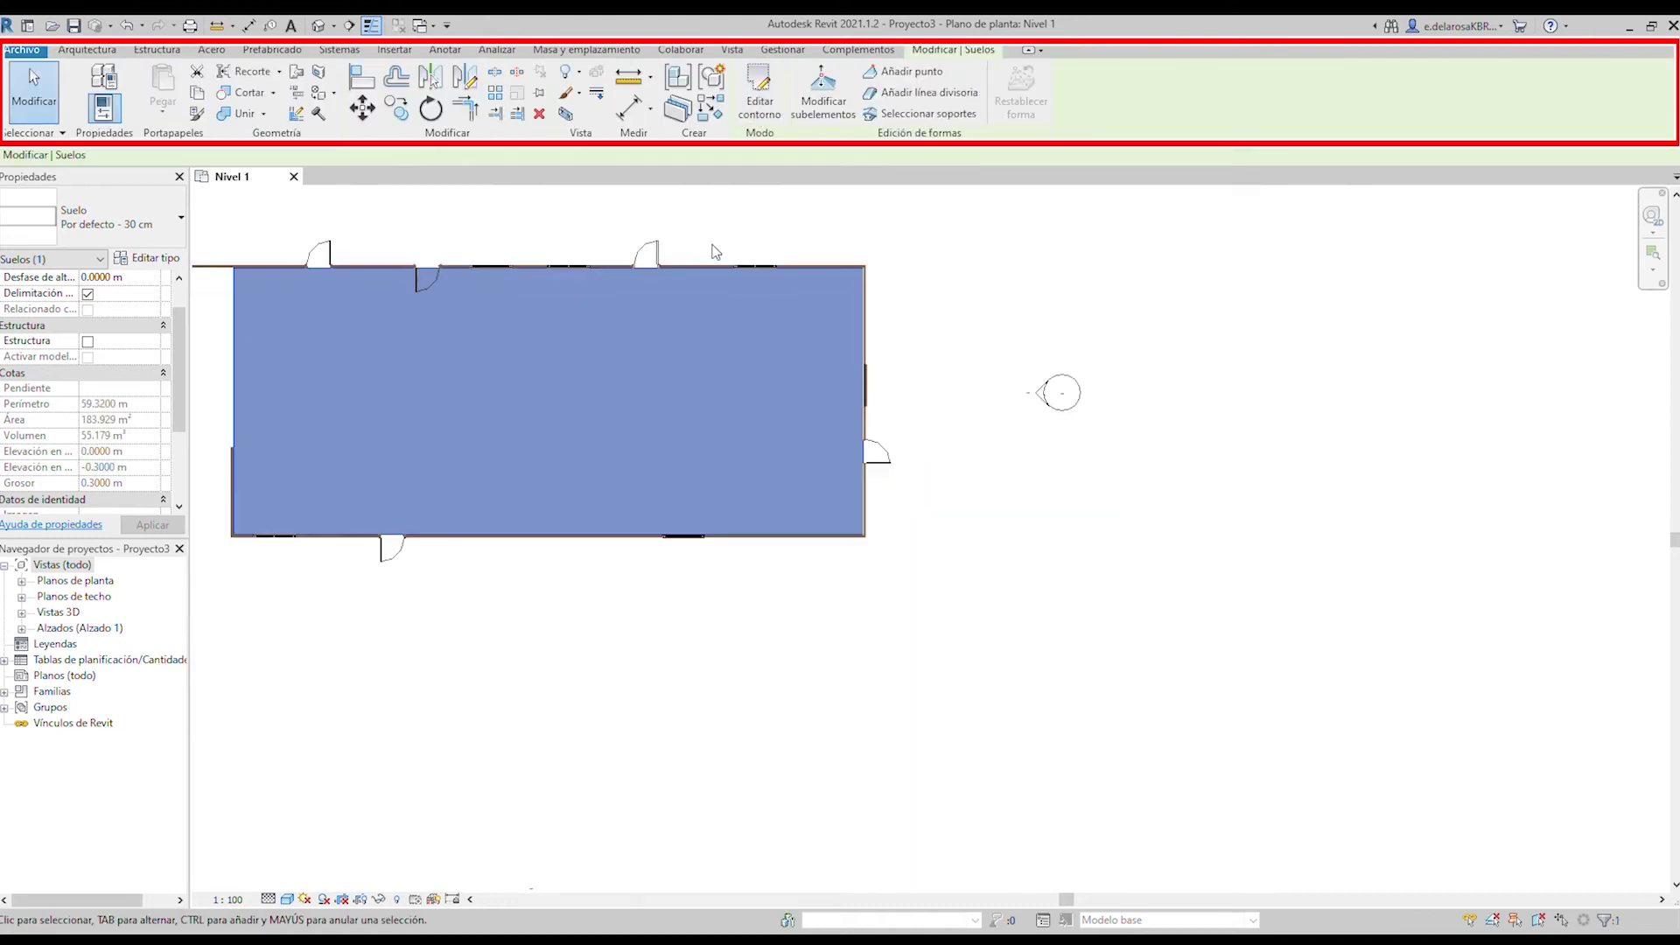
middle_drag(715, 252, 869, 340)
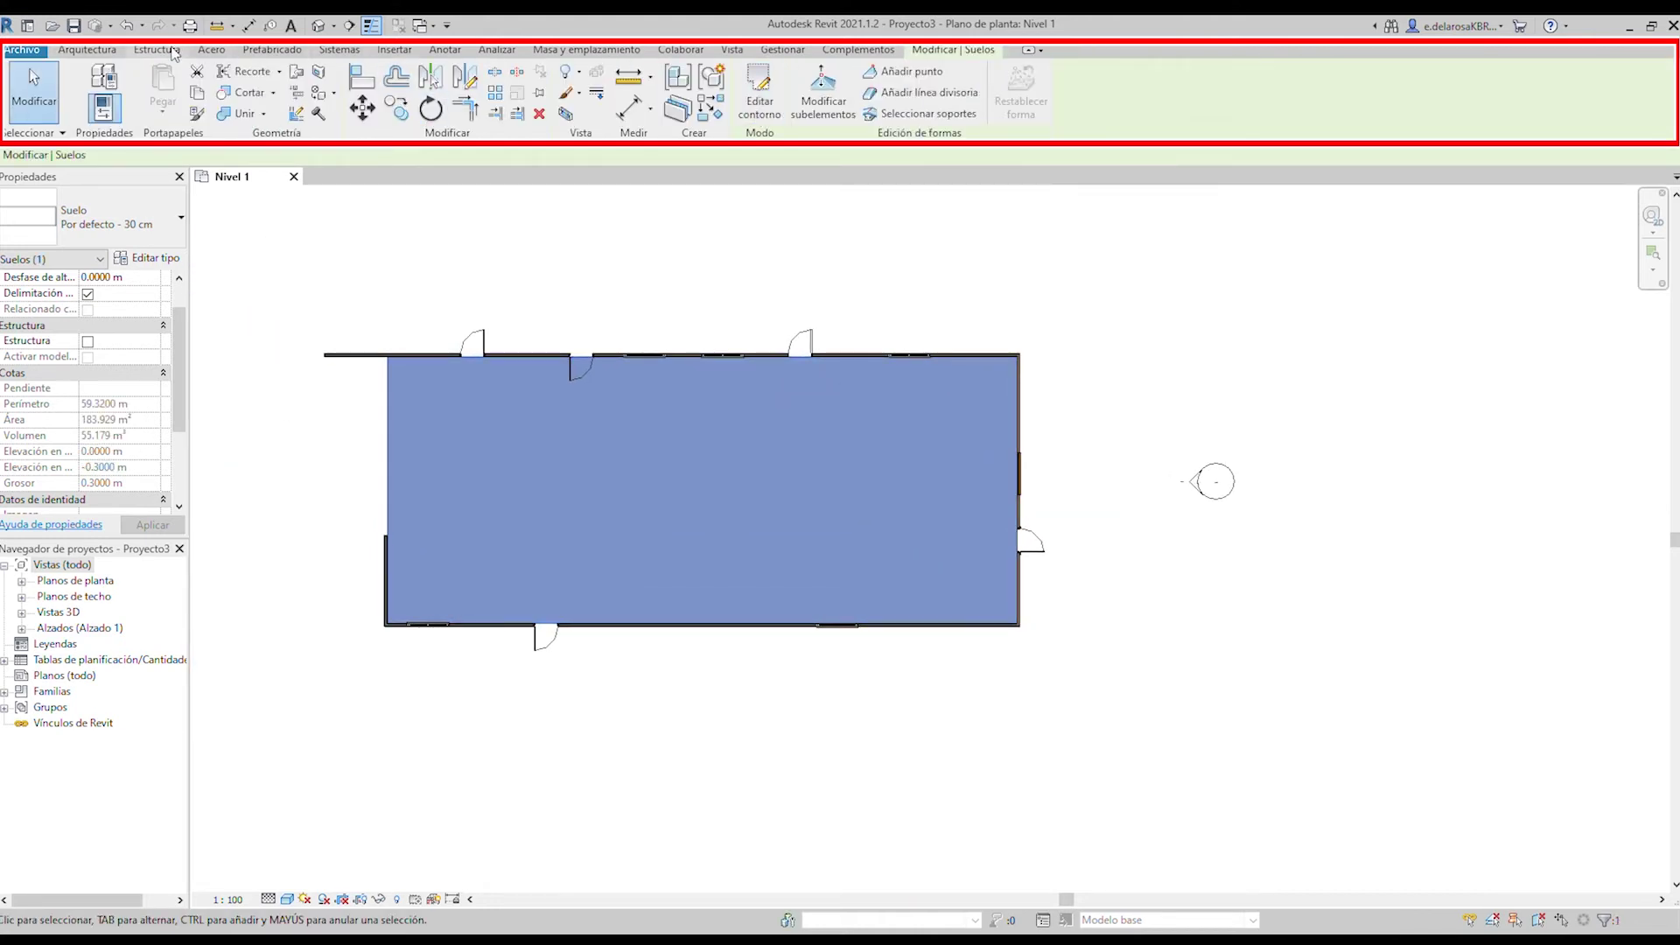
click(87, 50)
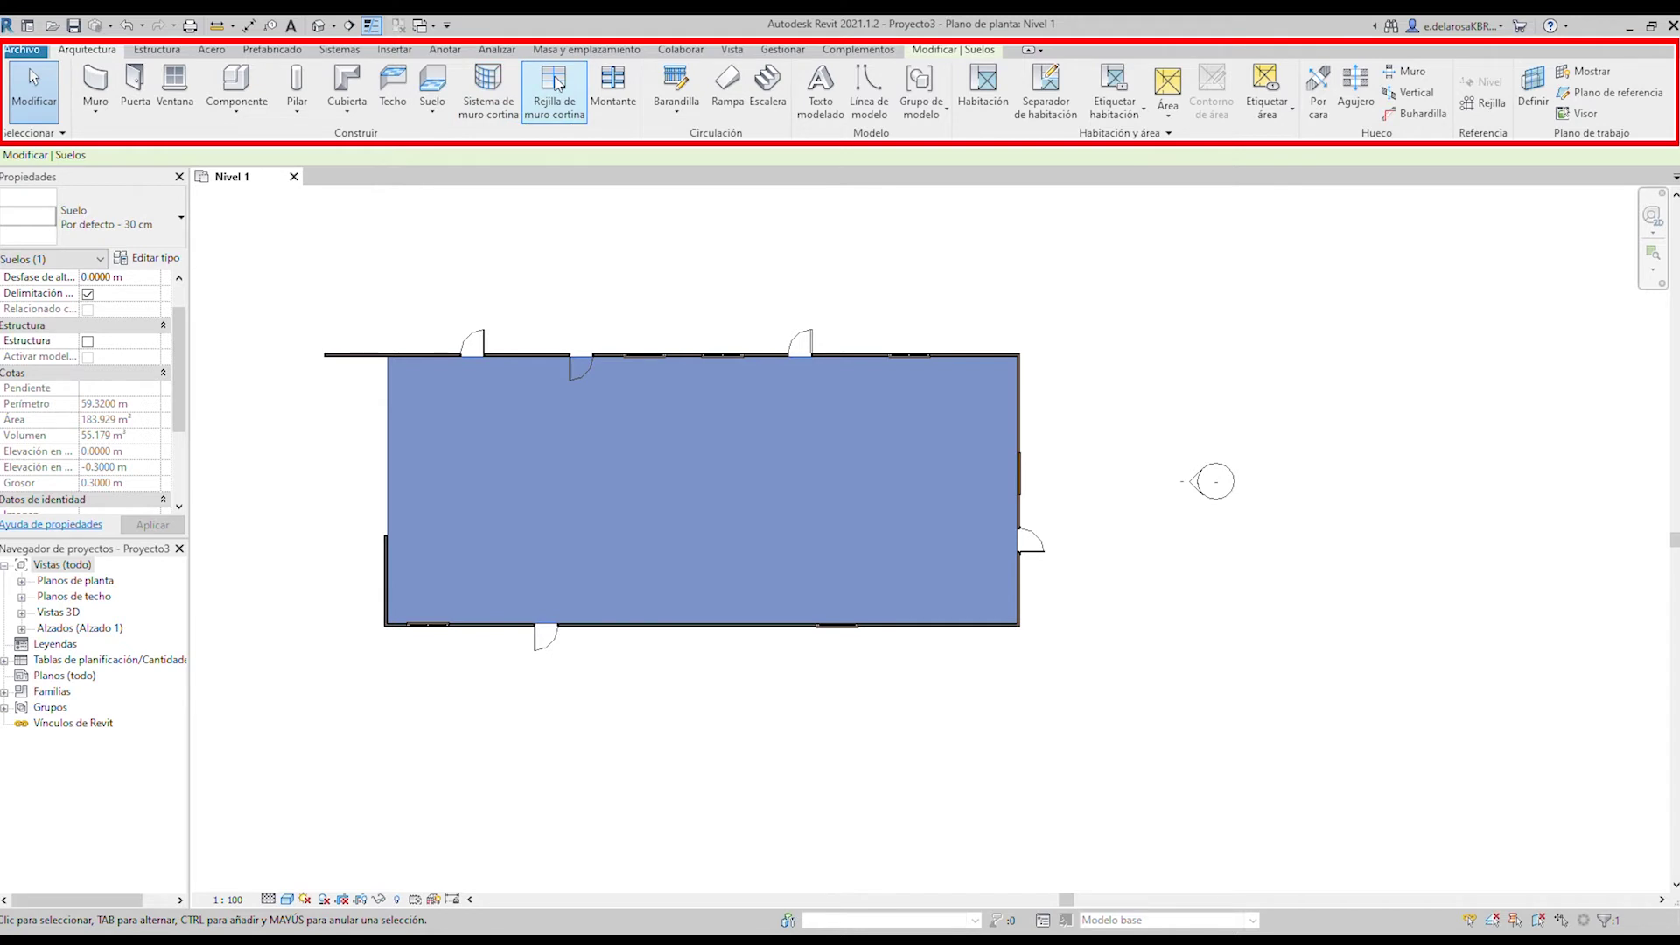
click(675, 83)
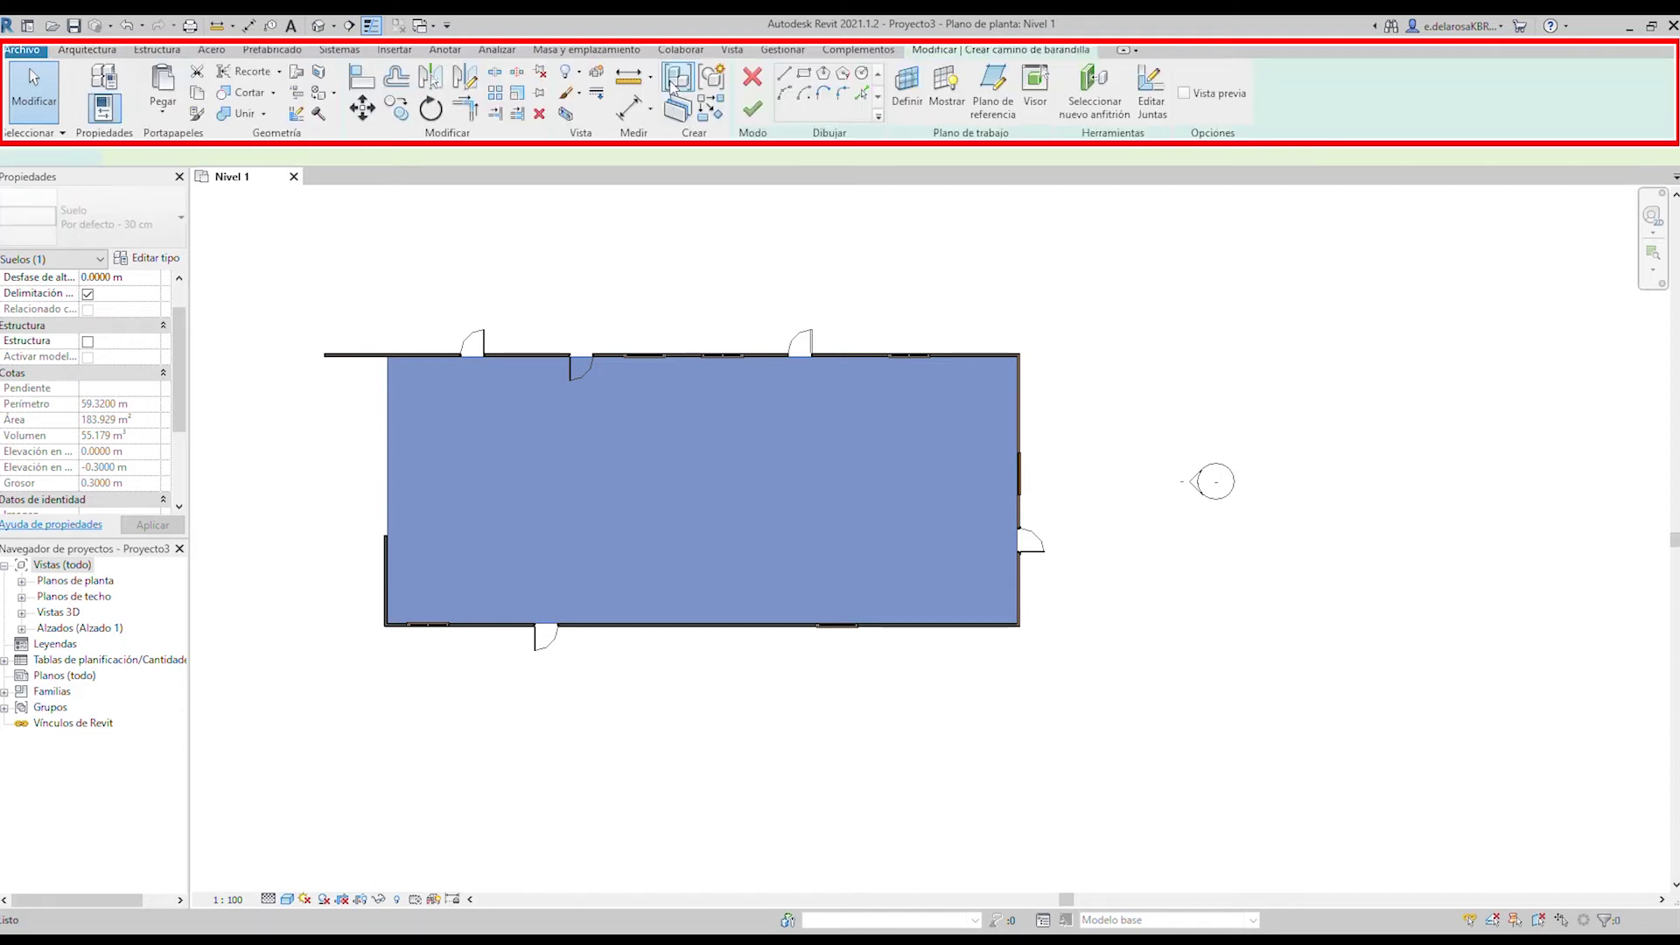
click(751, 77)
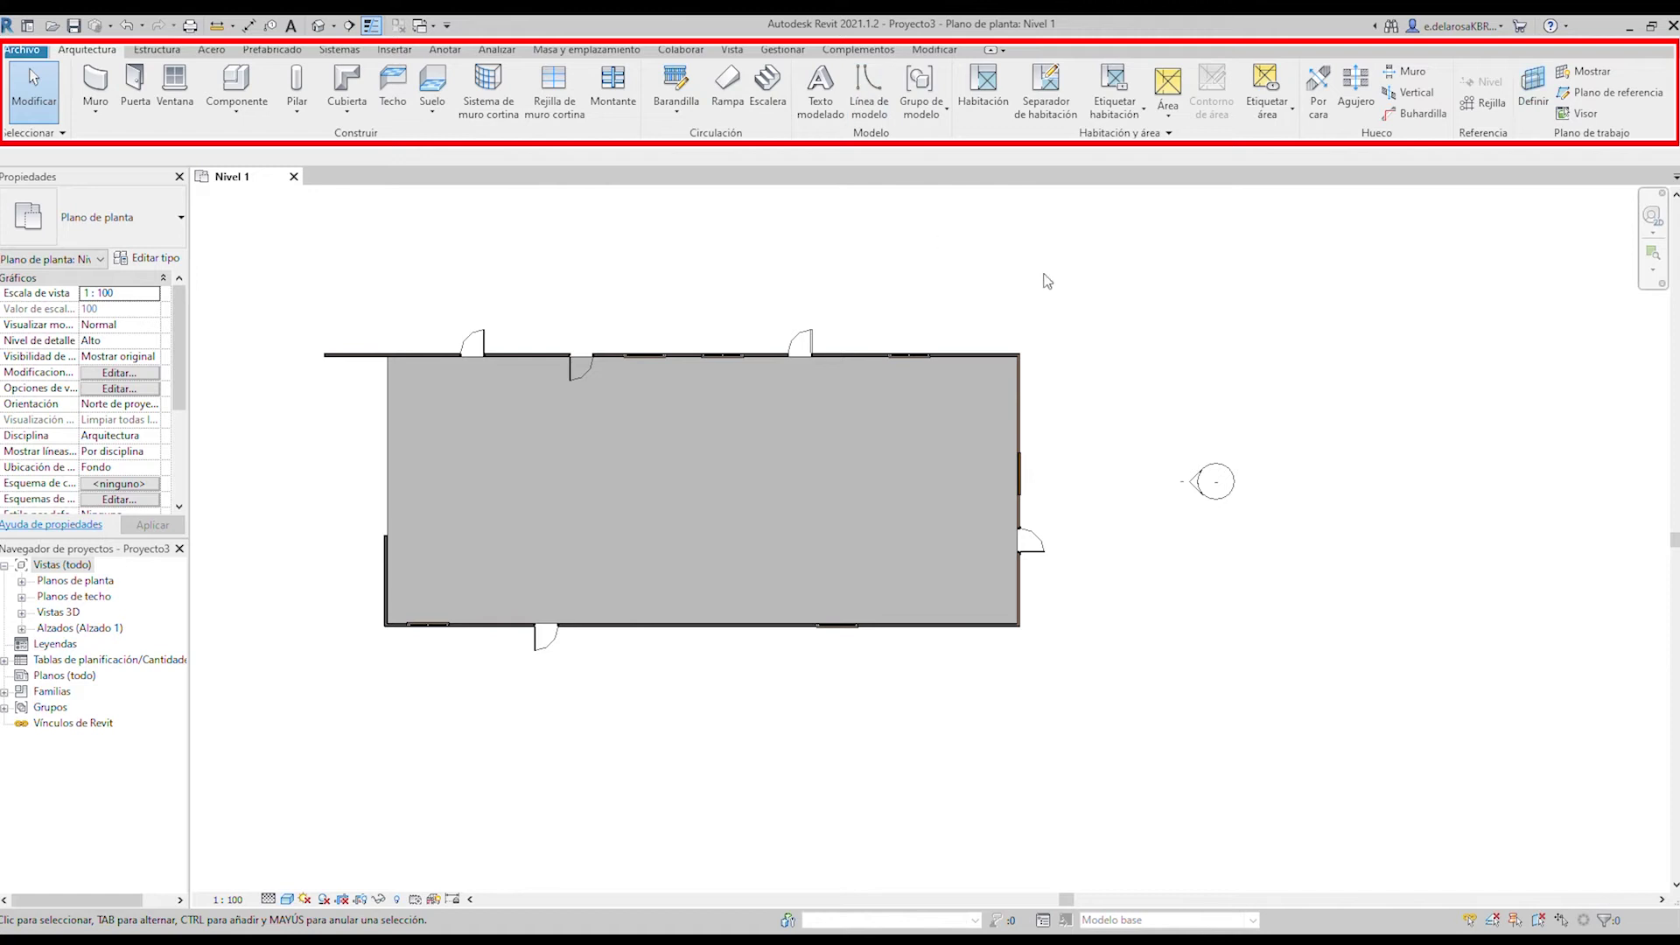
Review the structure, steel, precast, systems, insert, annotation, analysis, massing and site, collaboration, view, management, add-in and modify tool sets.
click(178, 53)
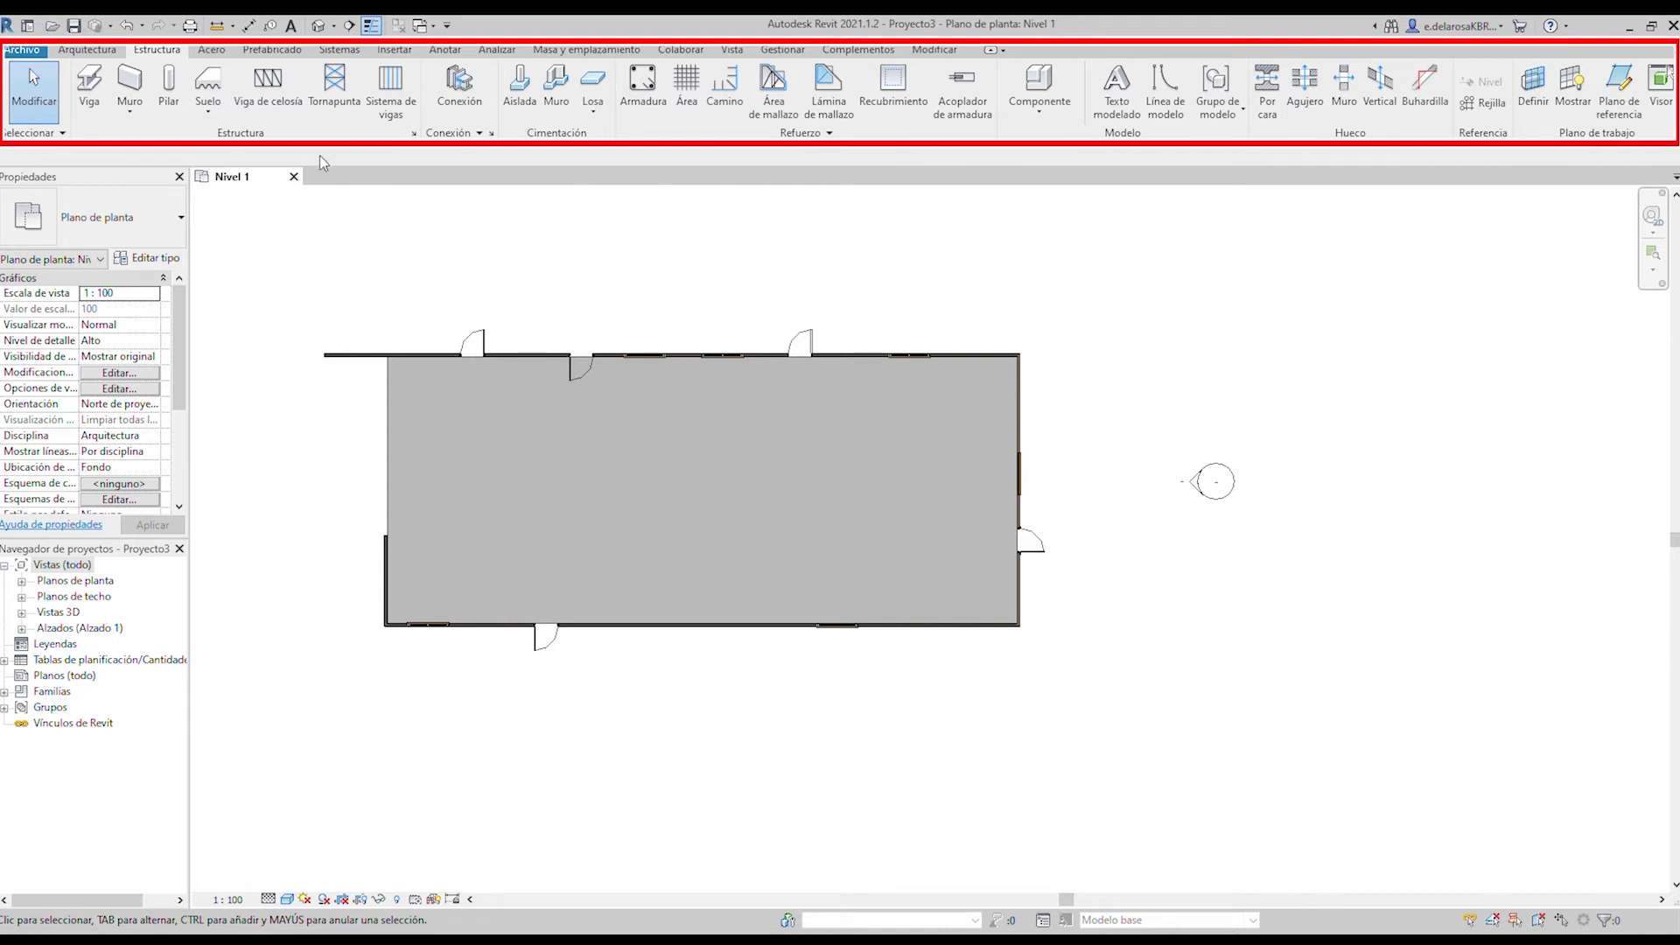
click(219, 53)
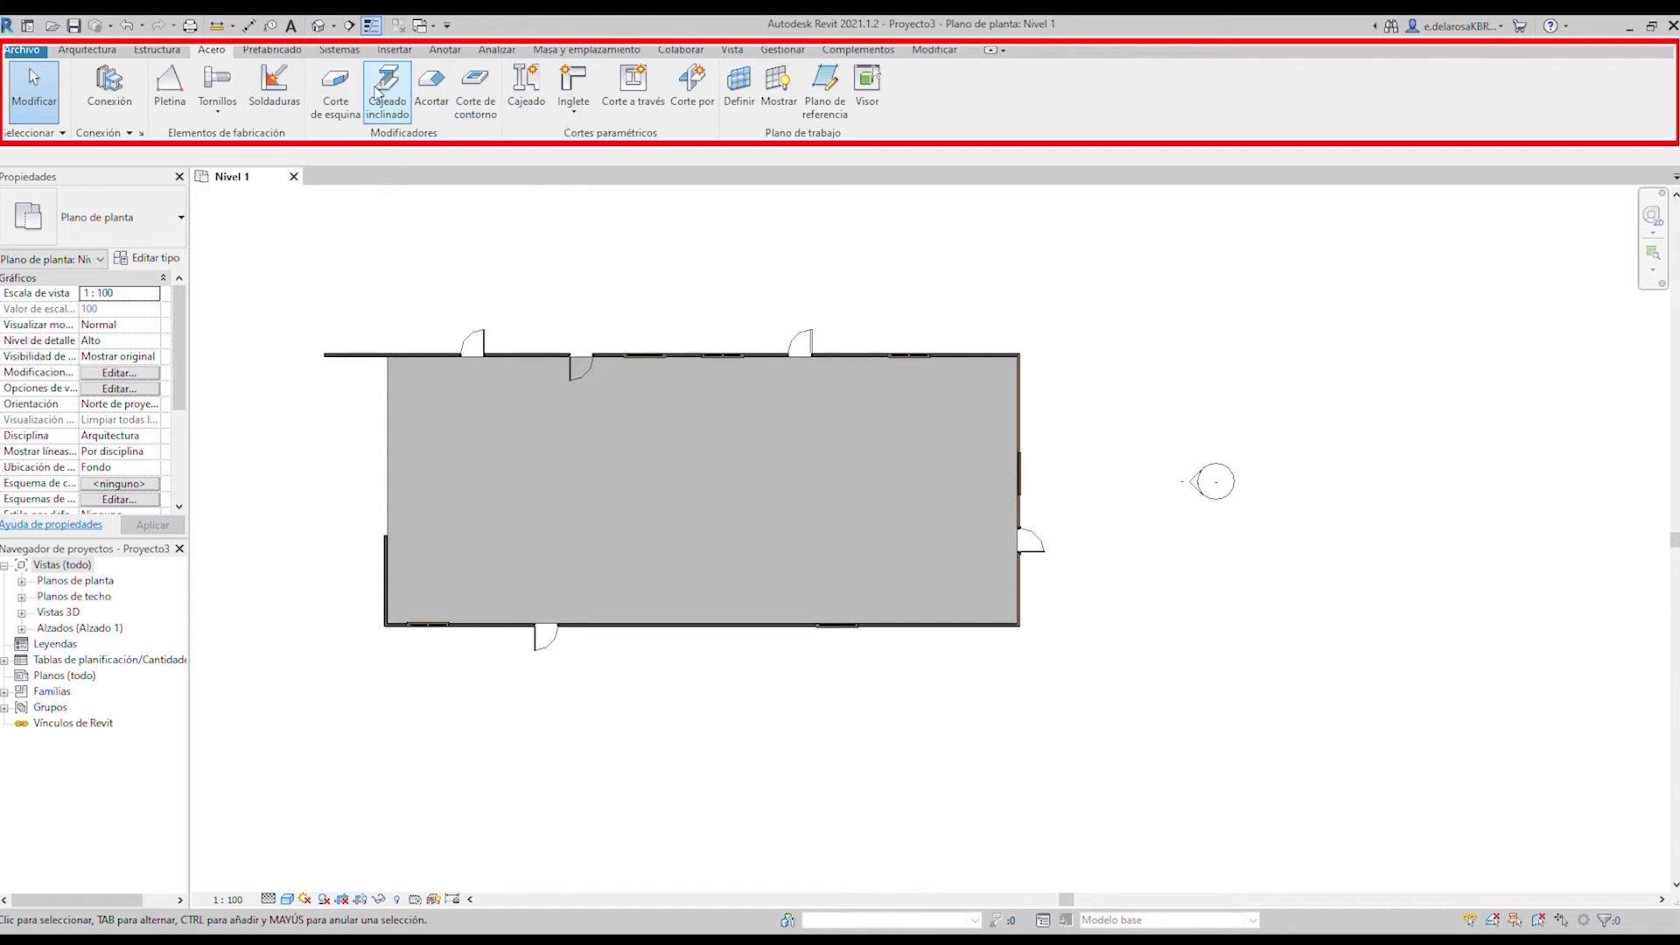
click(292, 50)
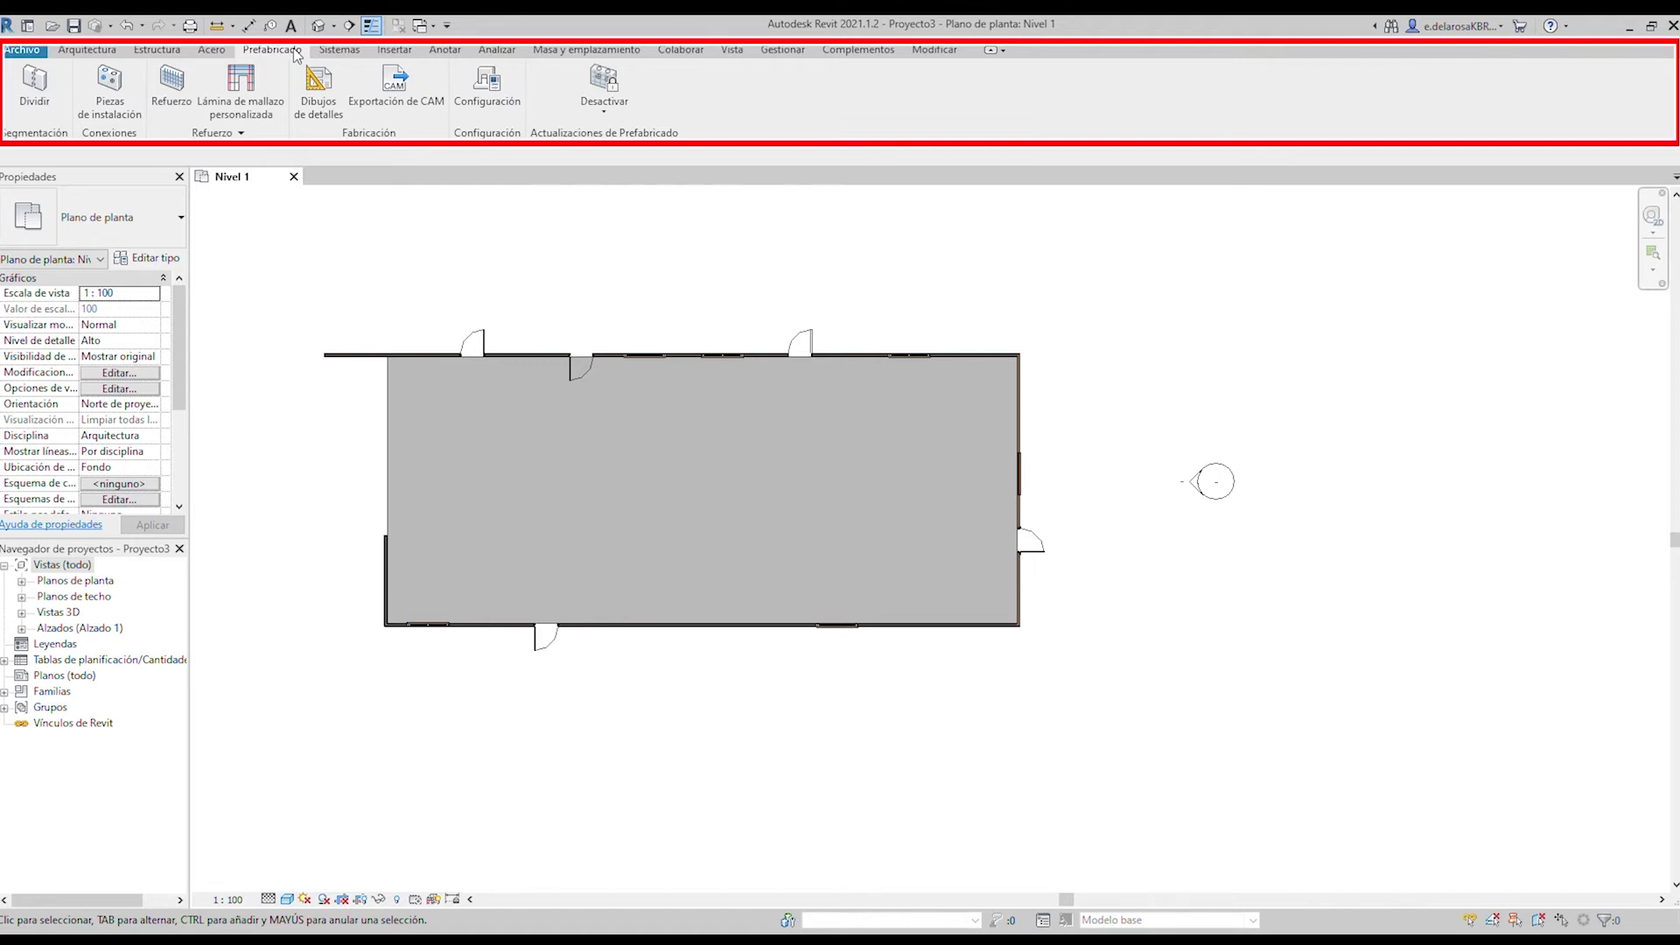
click(341, 50)
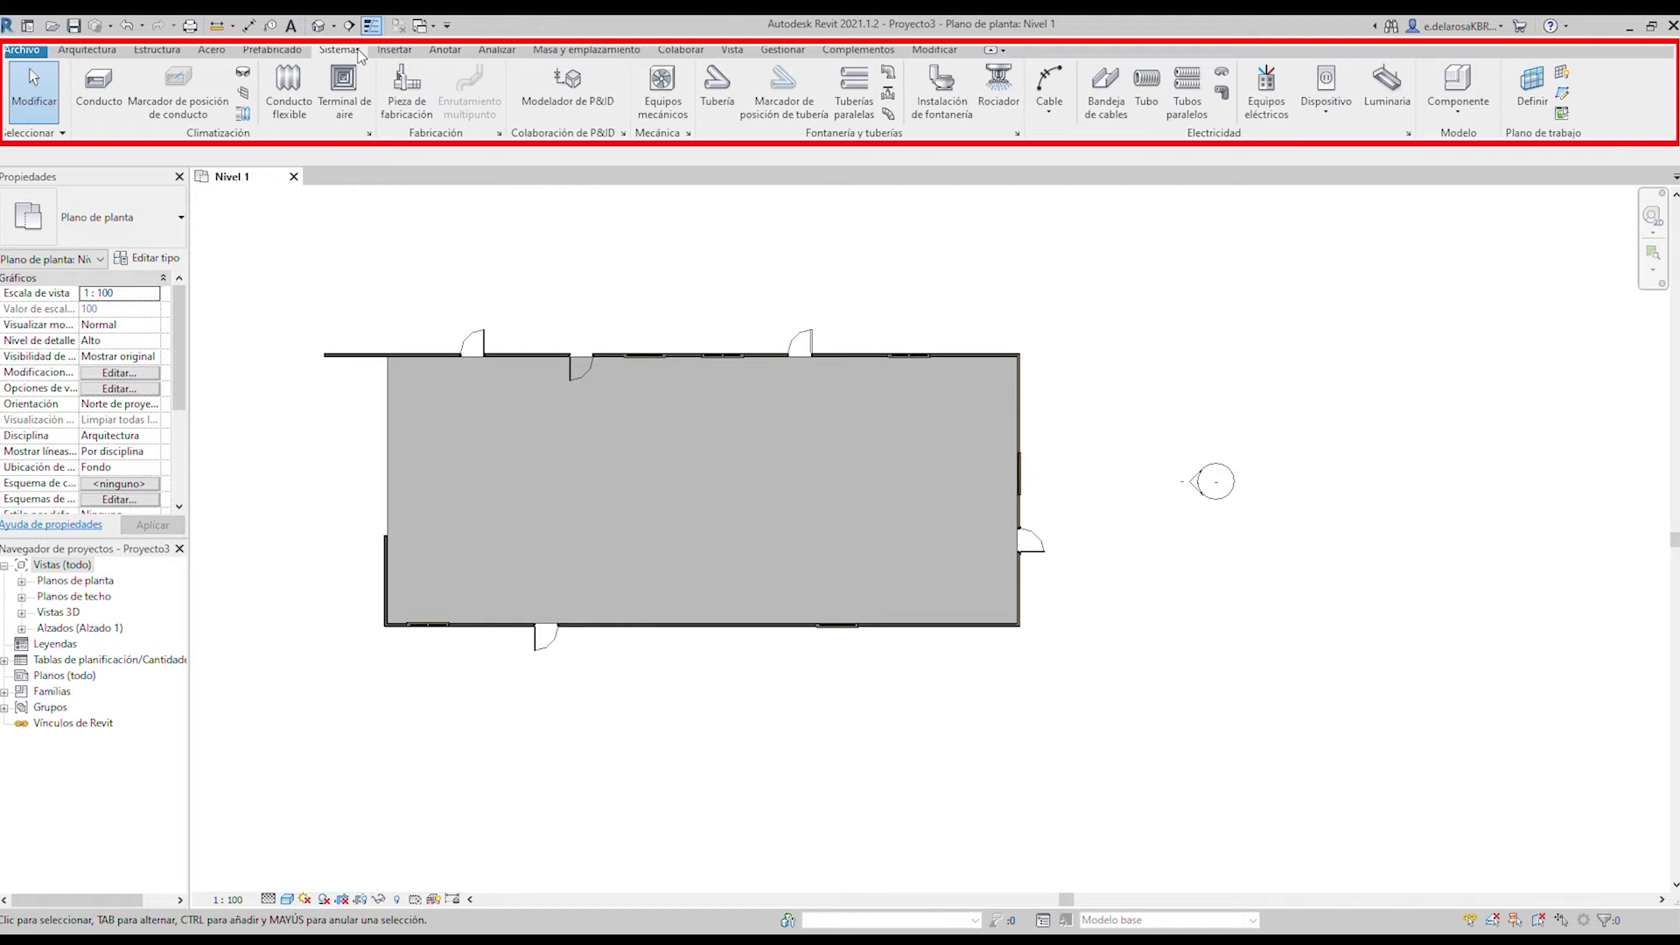
click(393, 50)
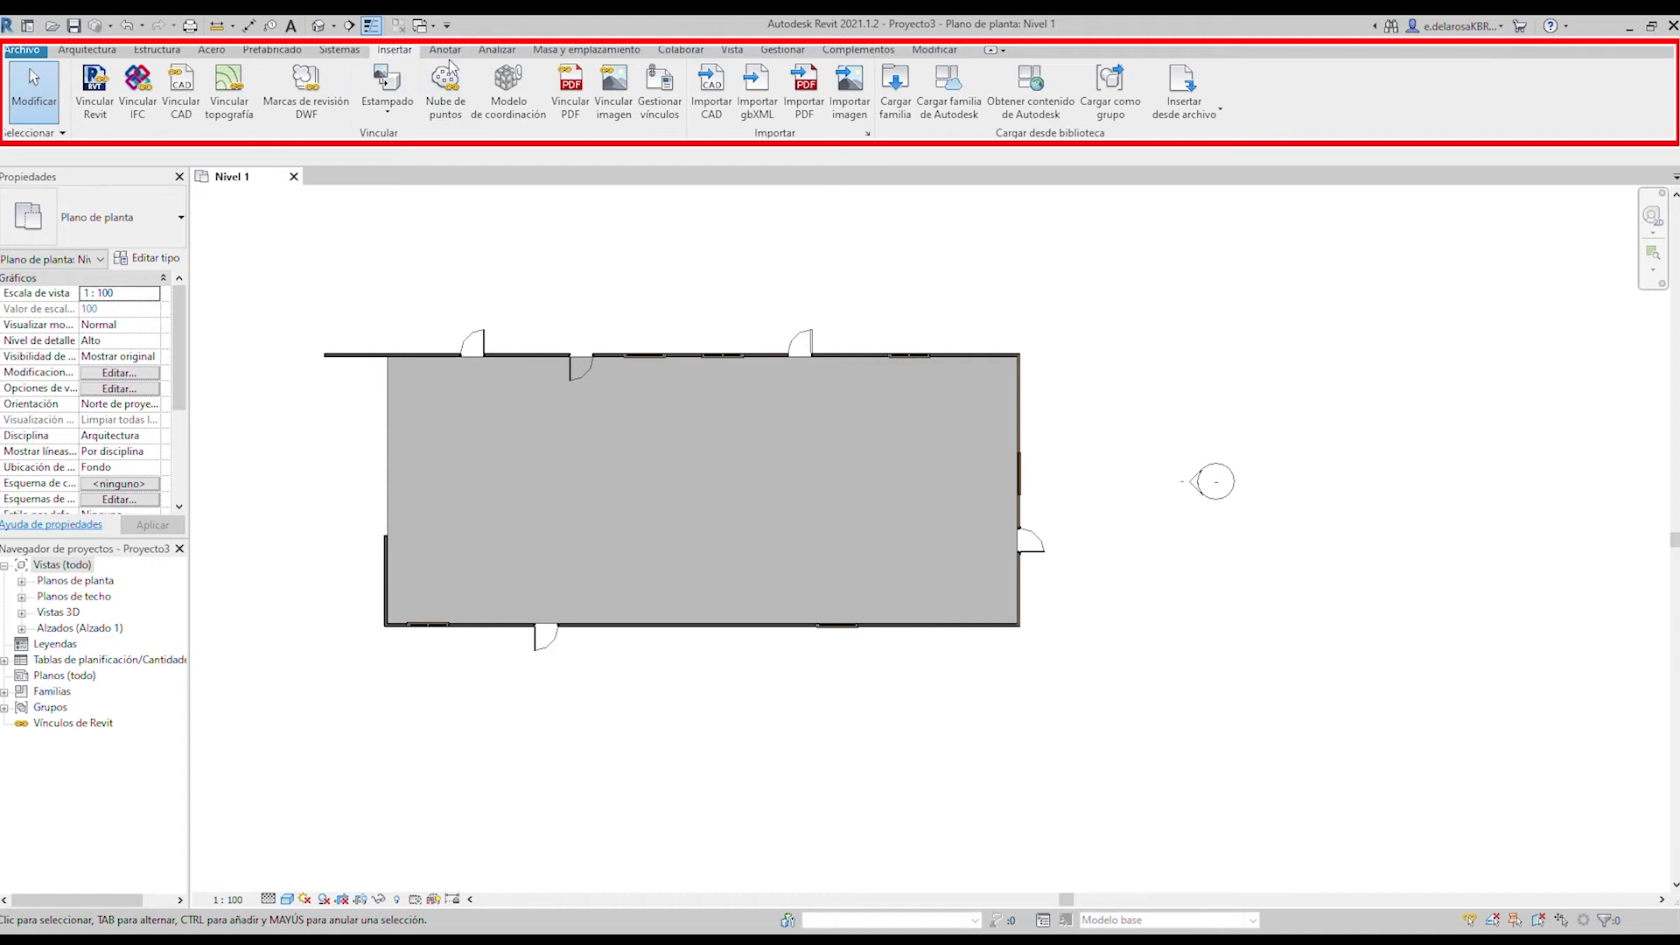
click(448, 54)
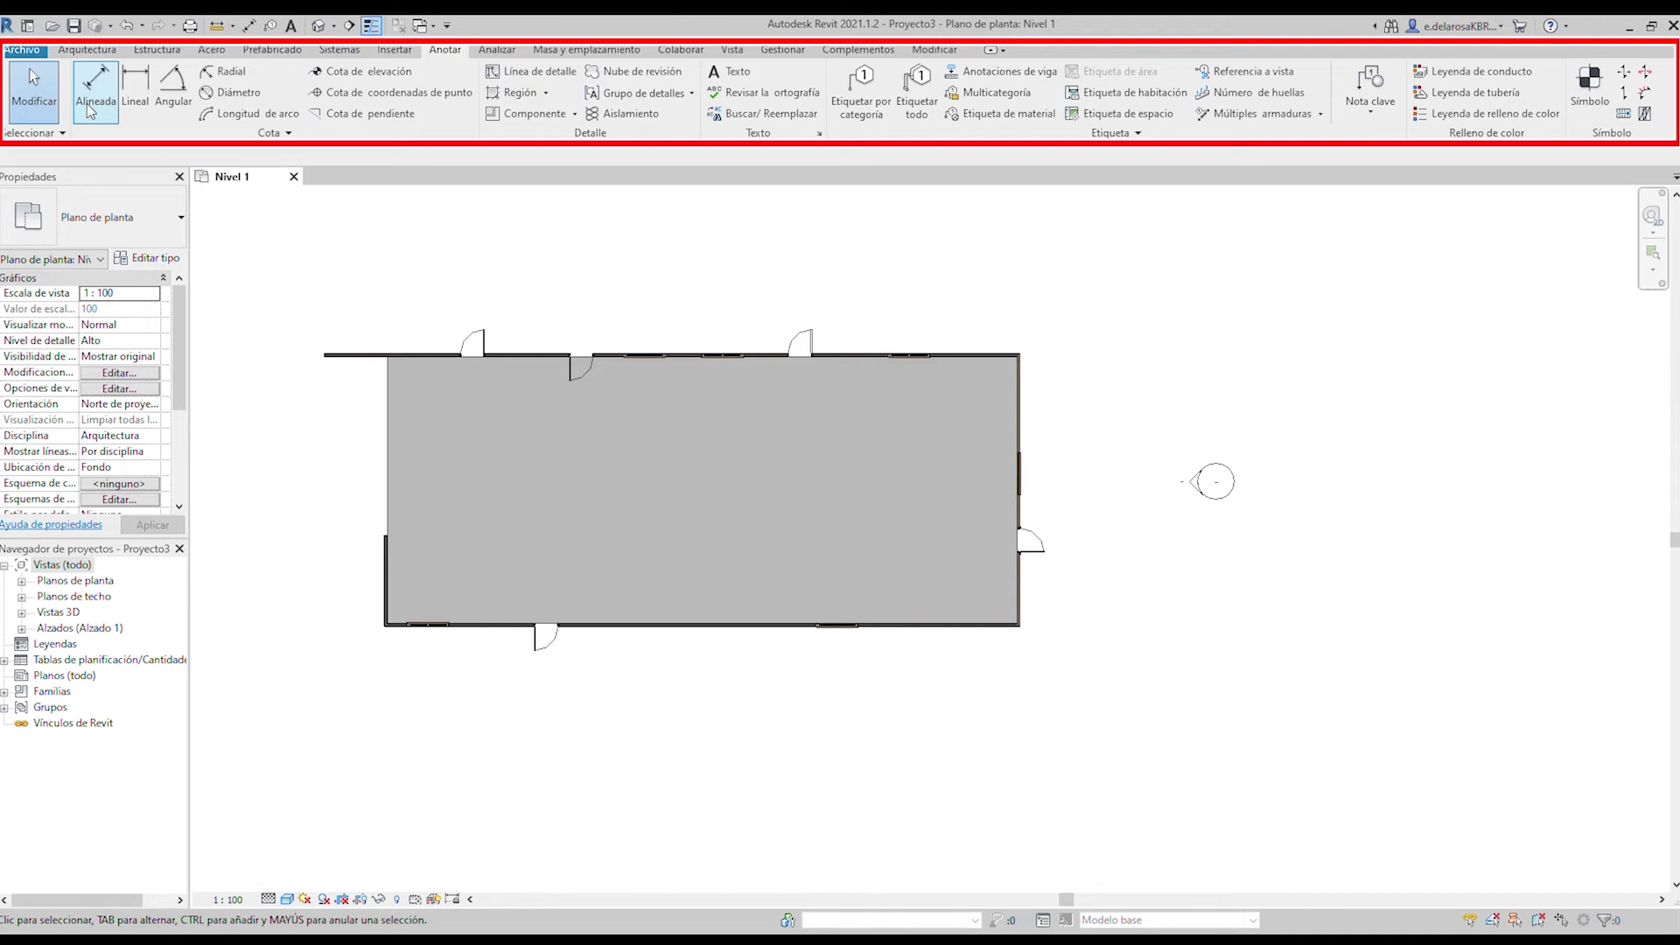
click(166, 107)
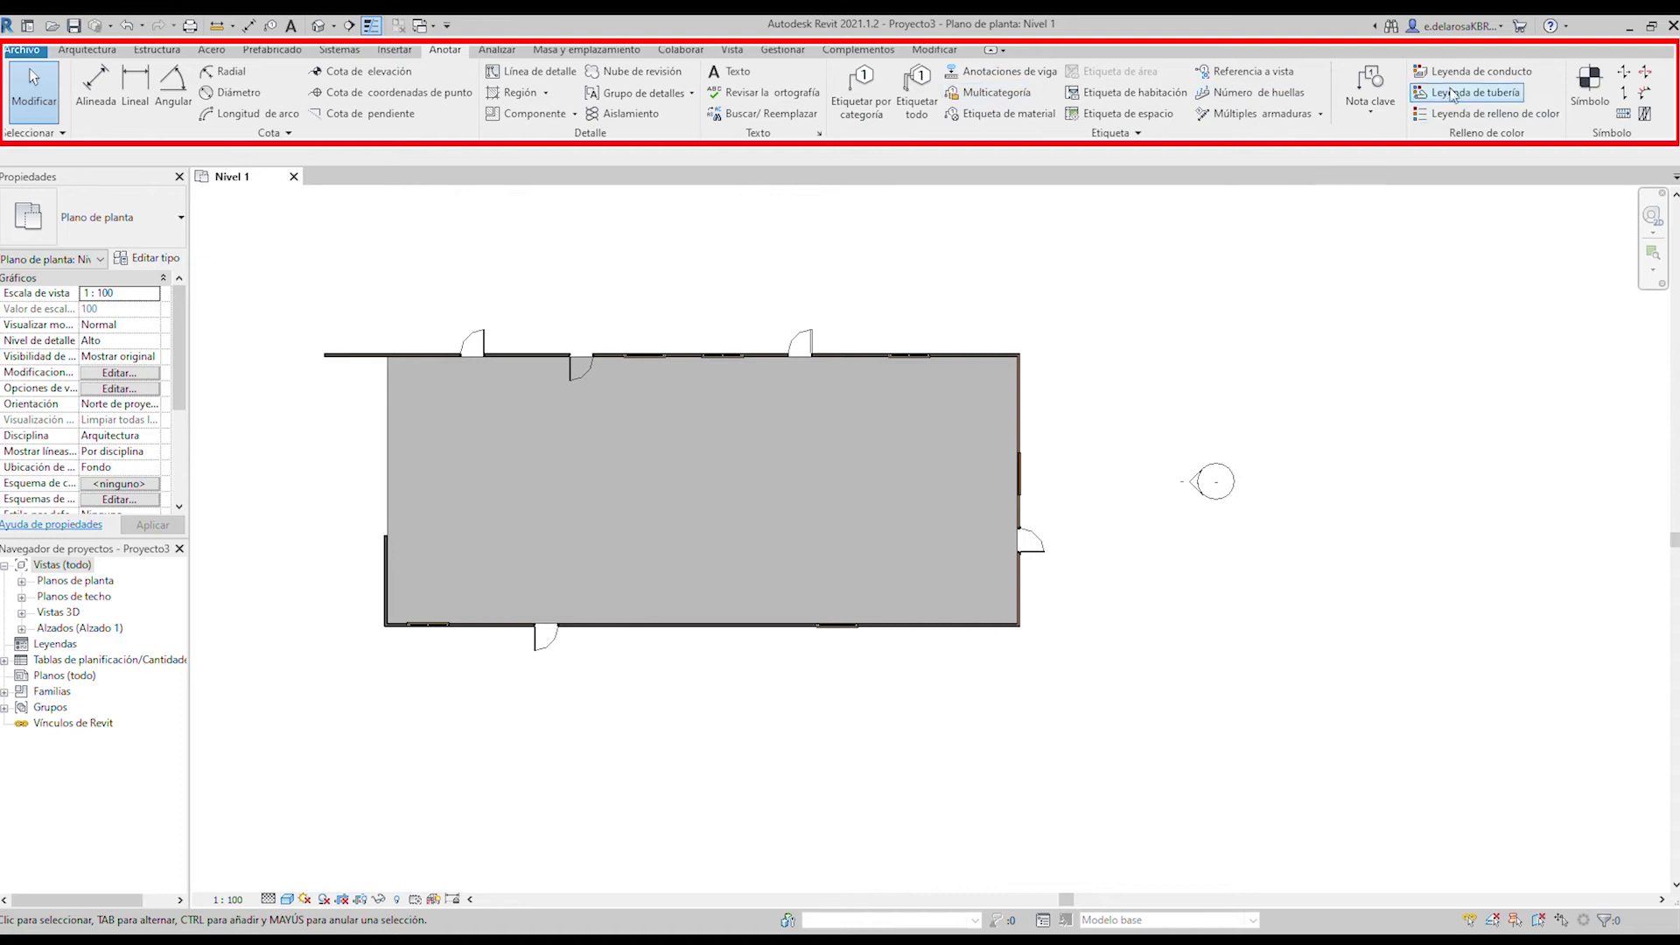
click(496, 50)
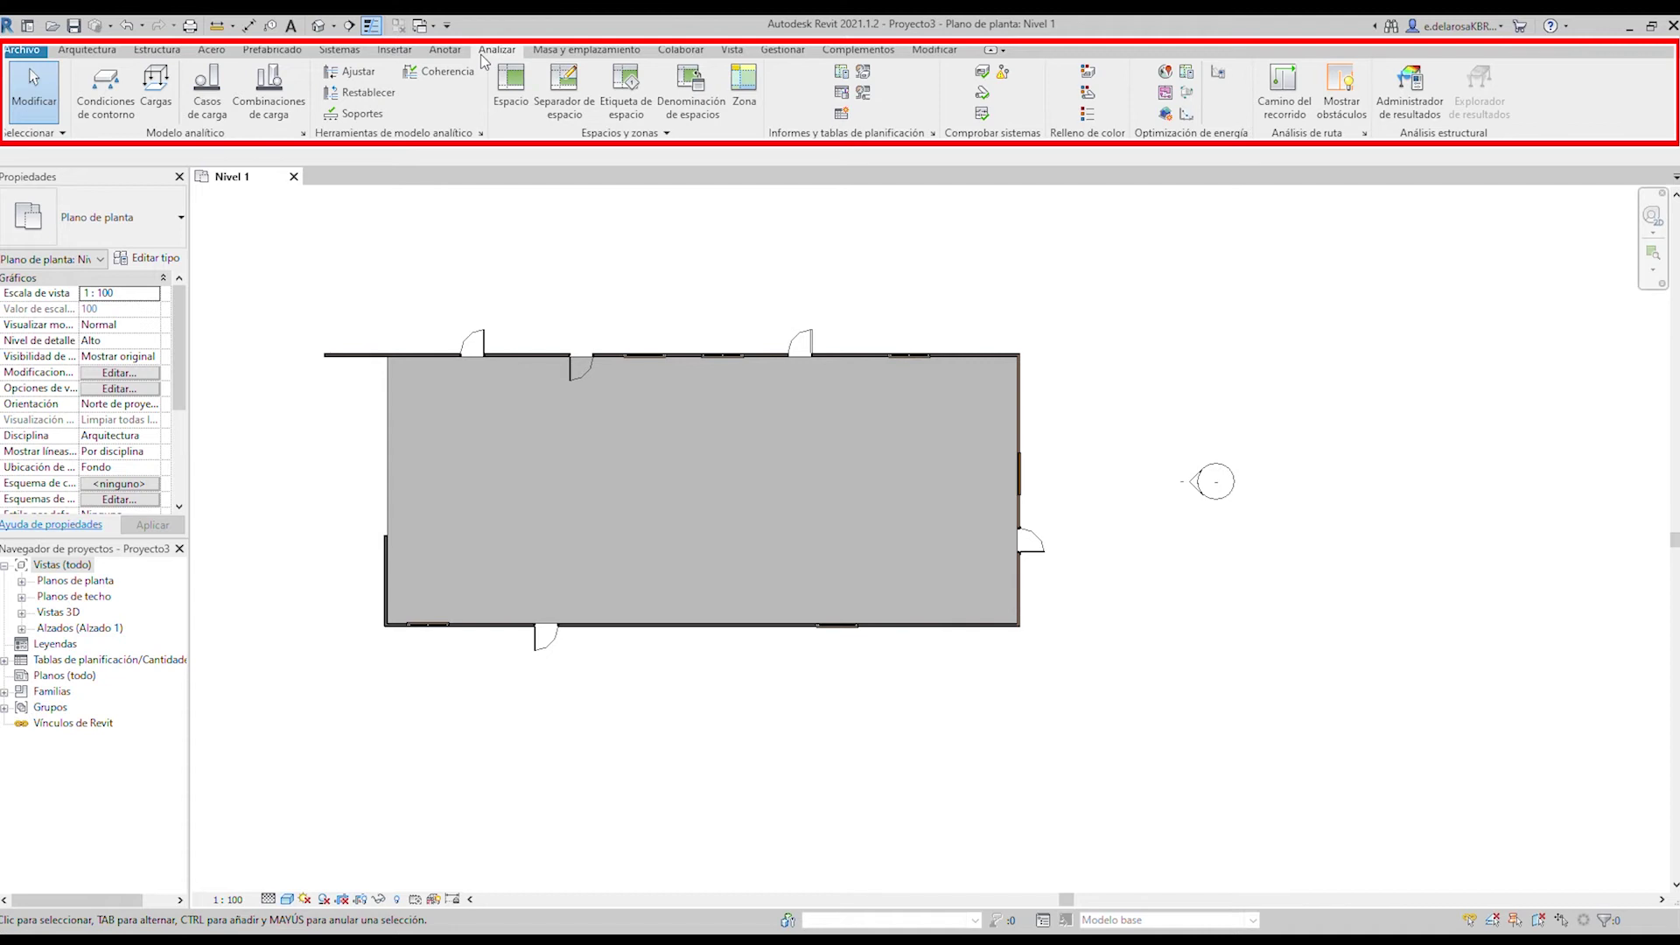
click(617, 56)
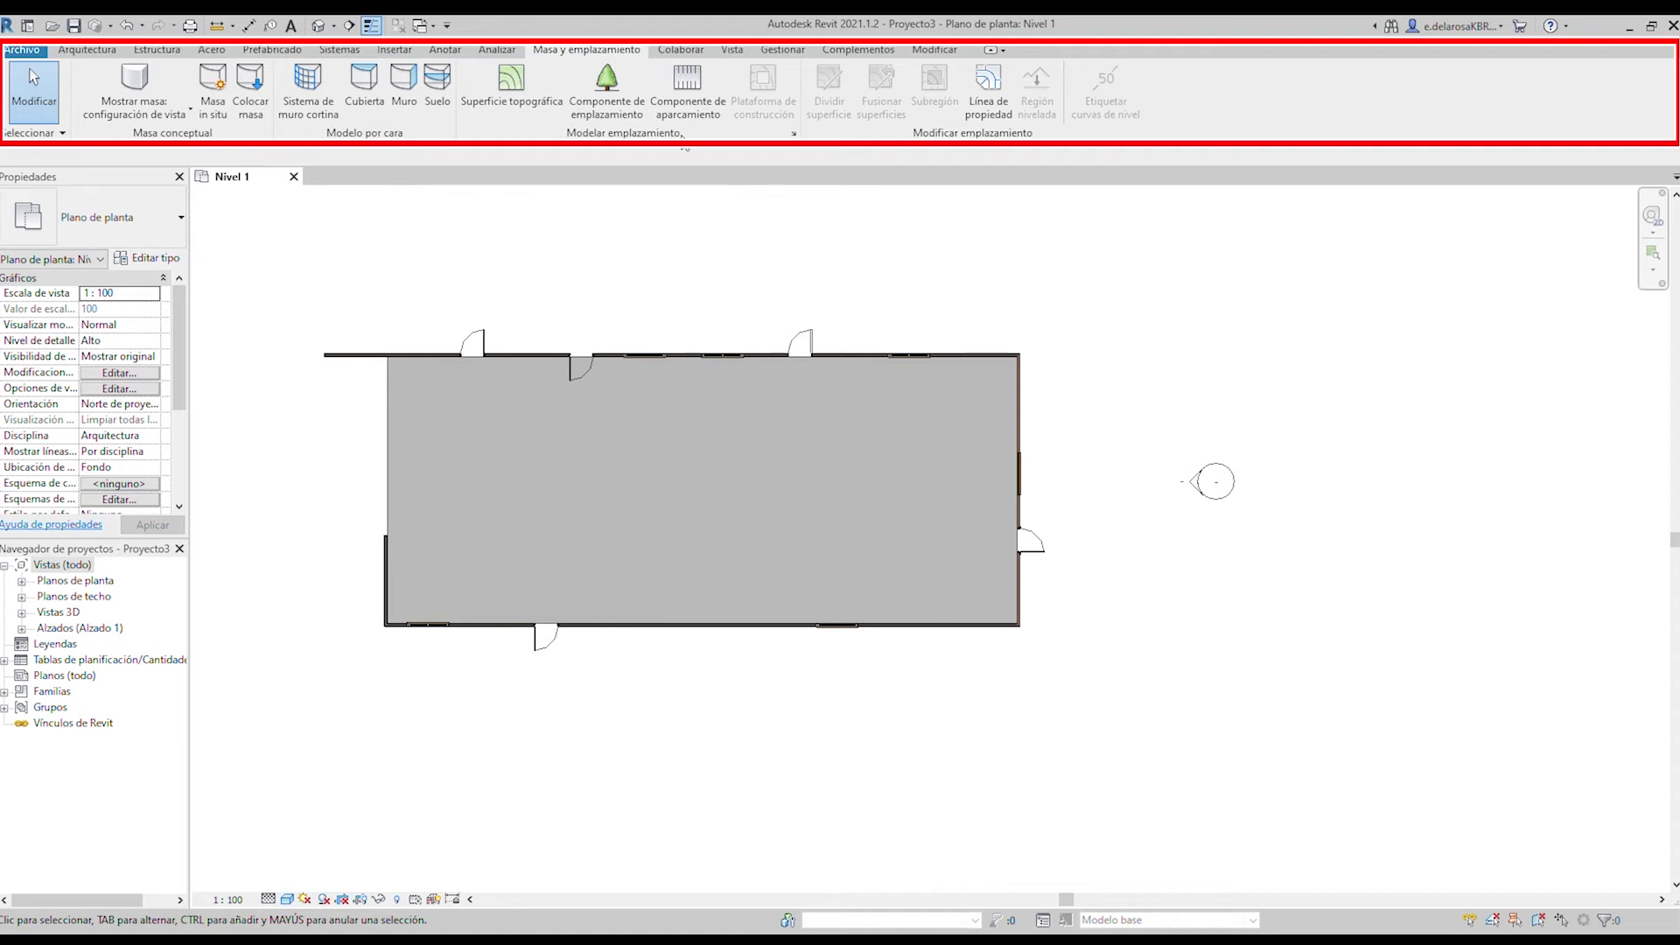
click(691, 51)
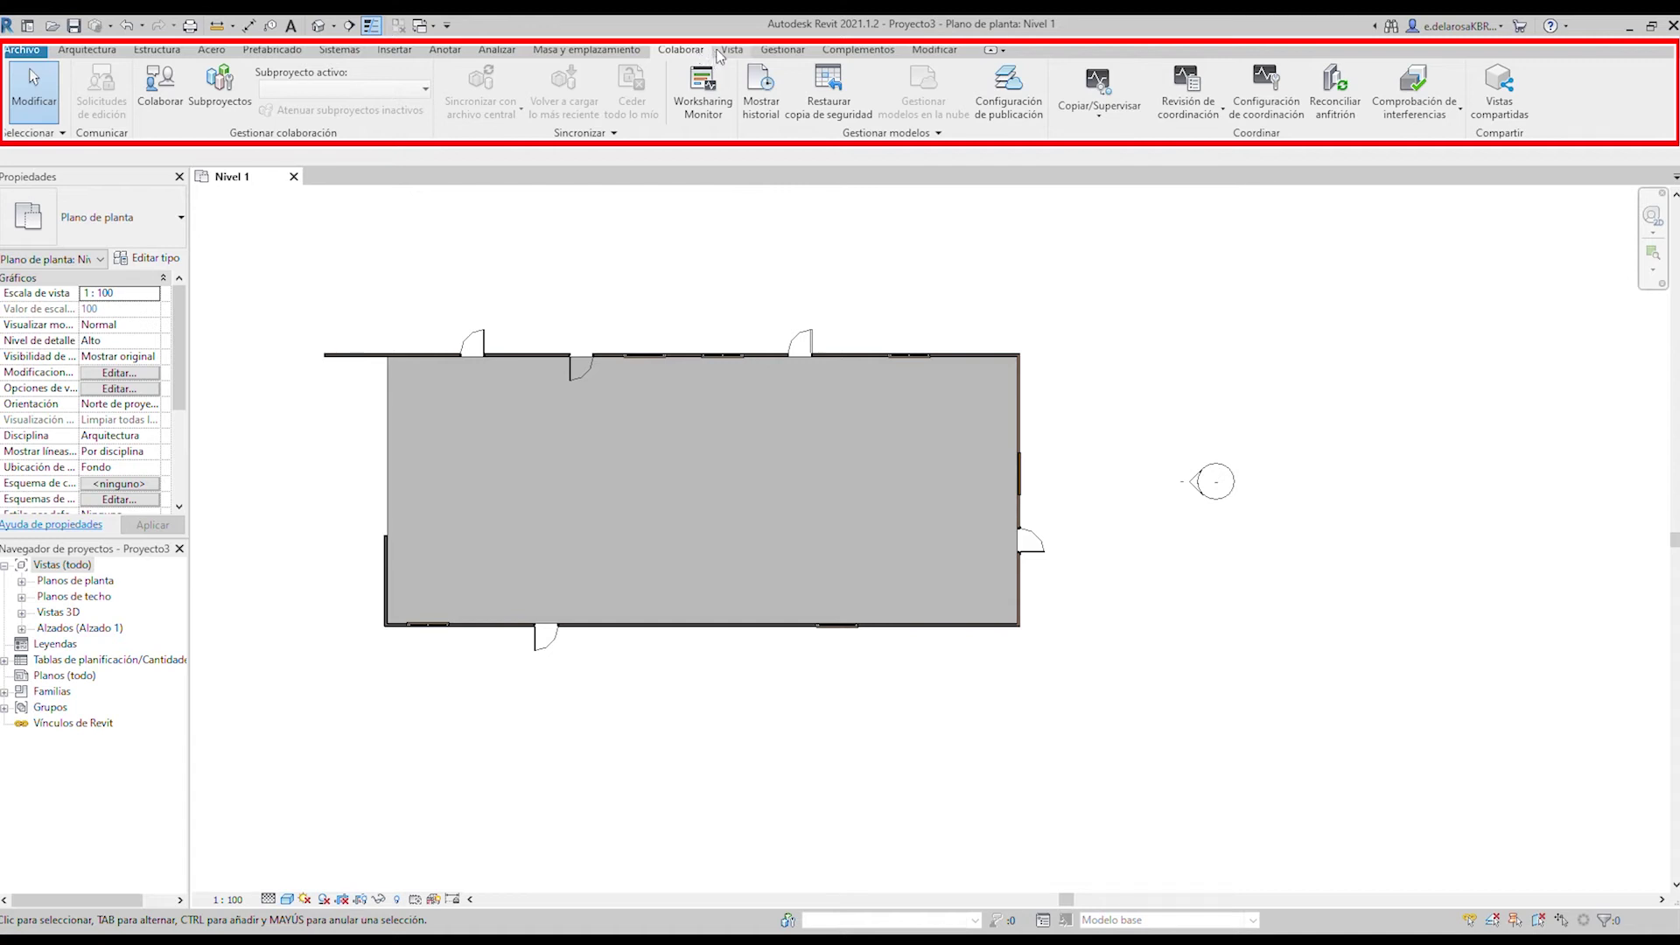
click(730, 51)
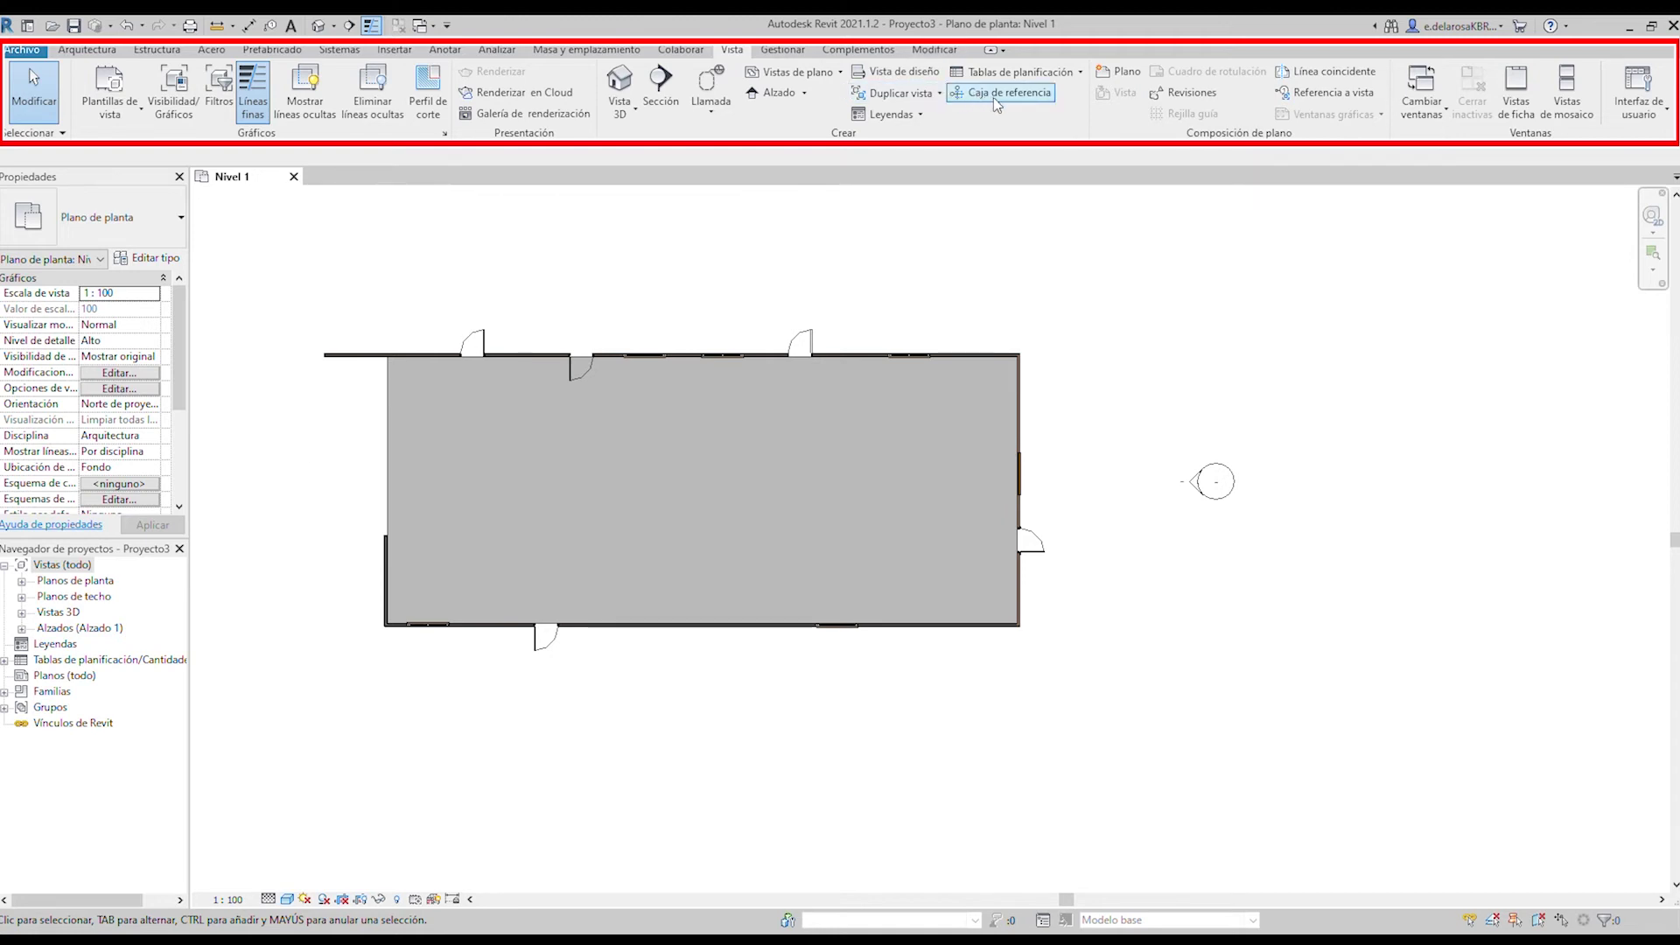
click(787, 49)
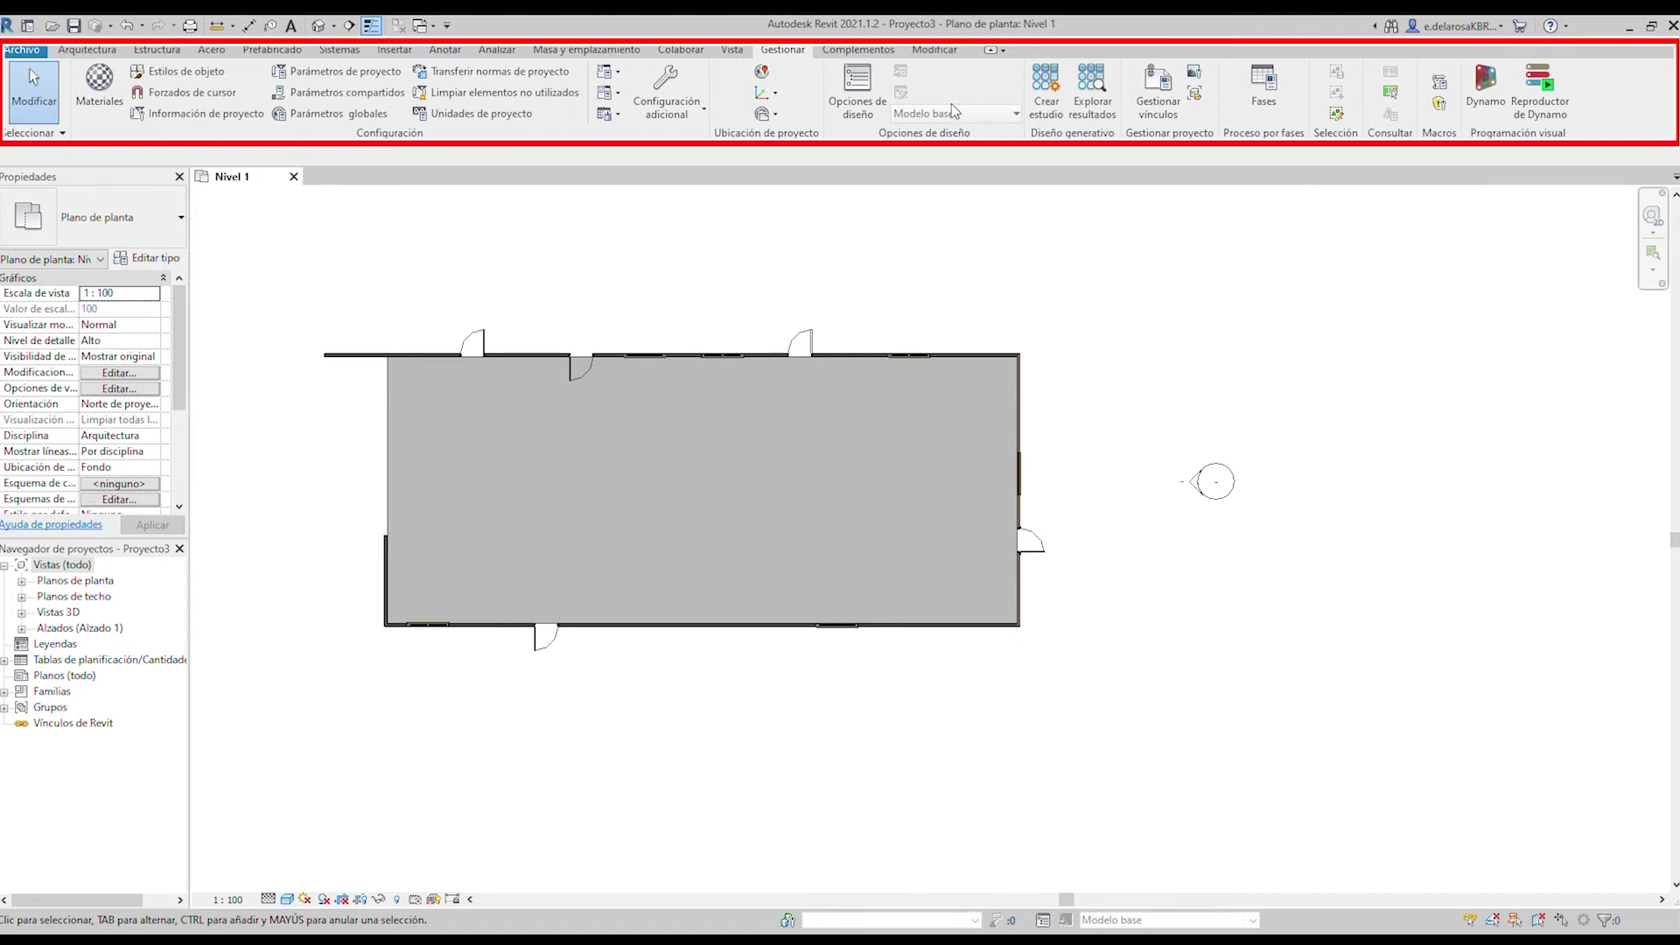
click(848, 51)
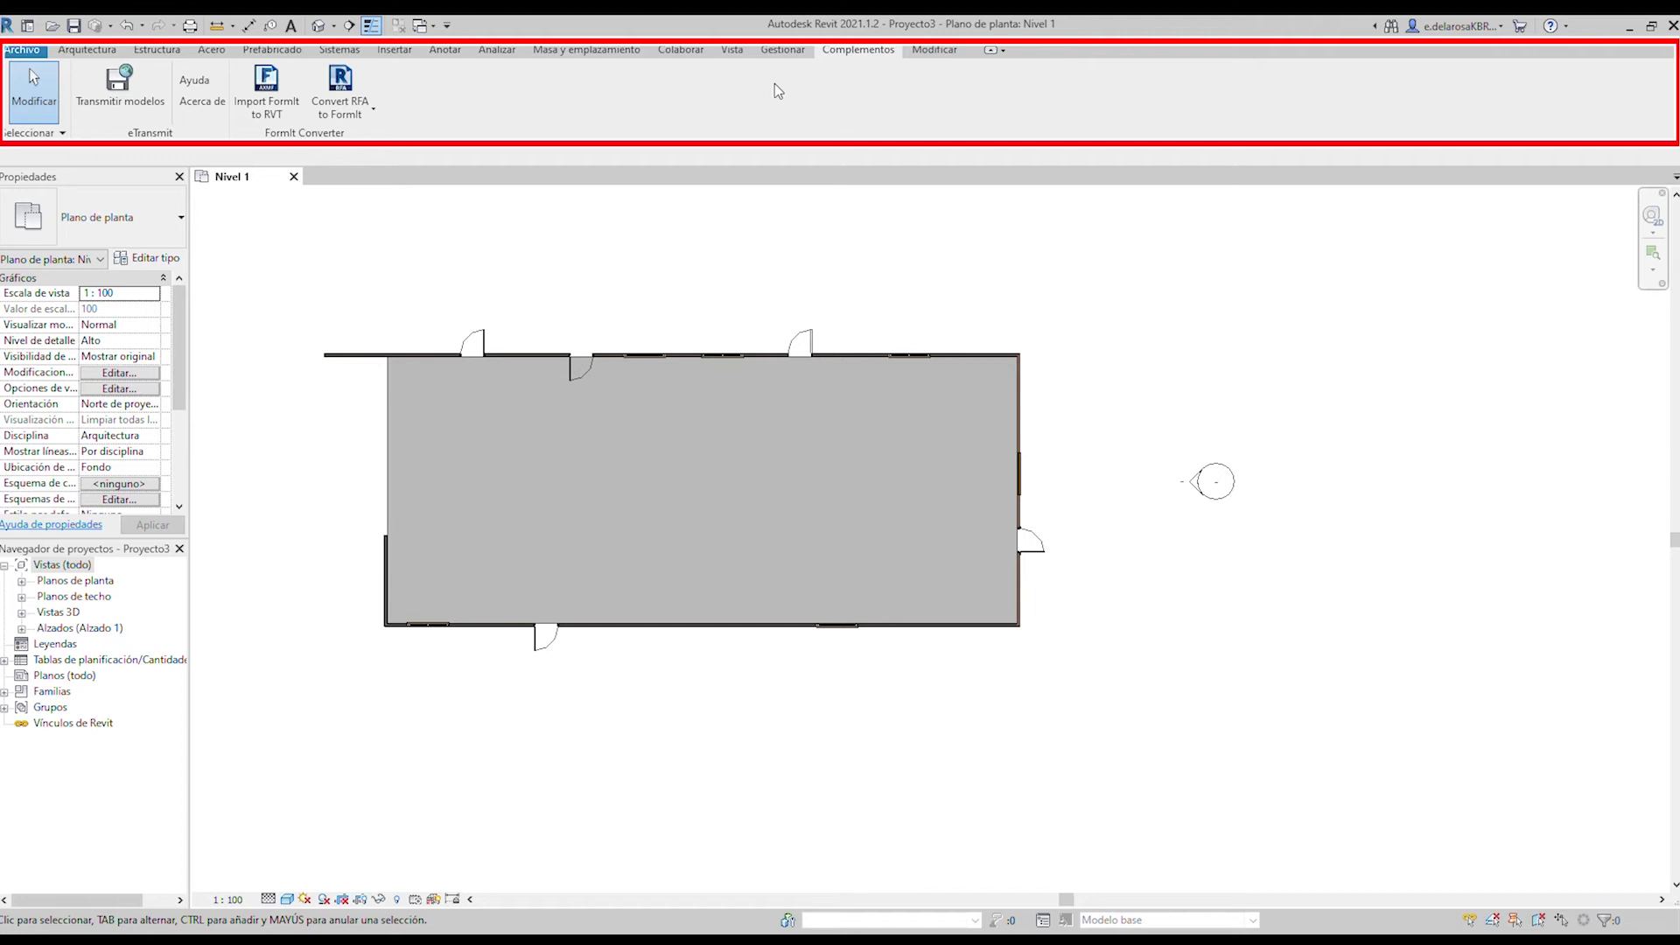
click(937, 50)
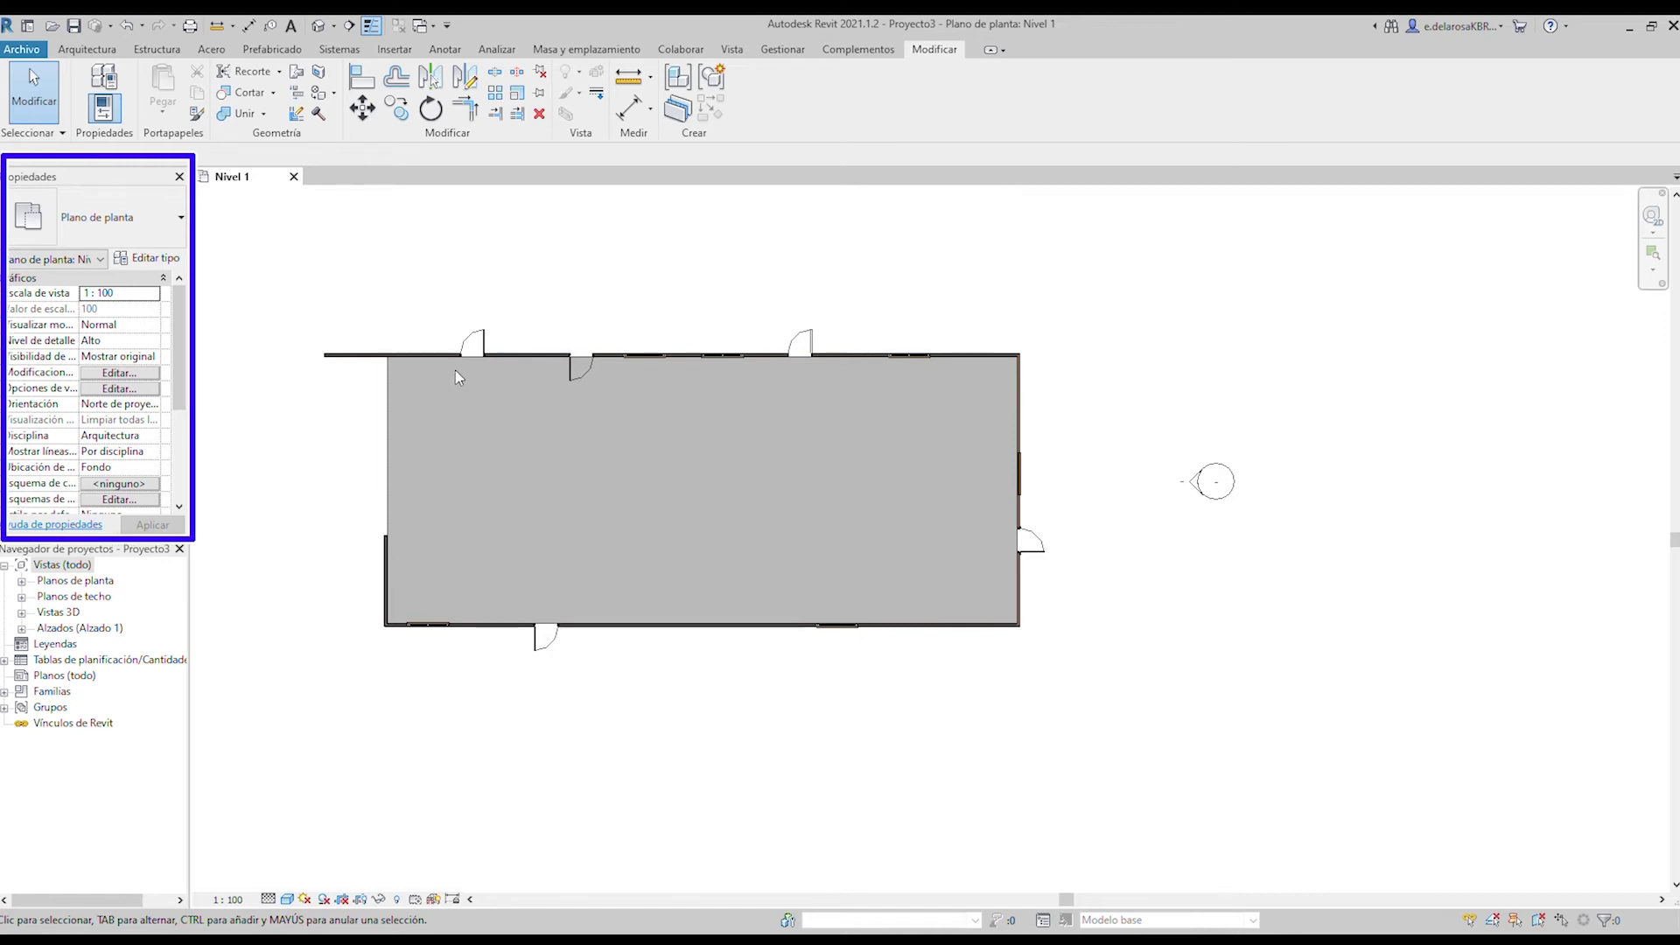
Change the upper wall's type to the curtain wall "Muro cortina - simple".
scroll(408, 367, up, 2)
middle_drag(408, 368, 518, 354)
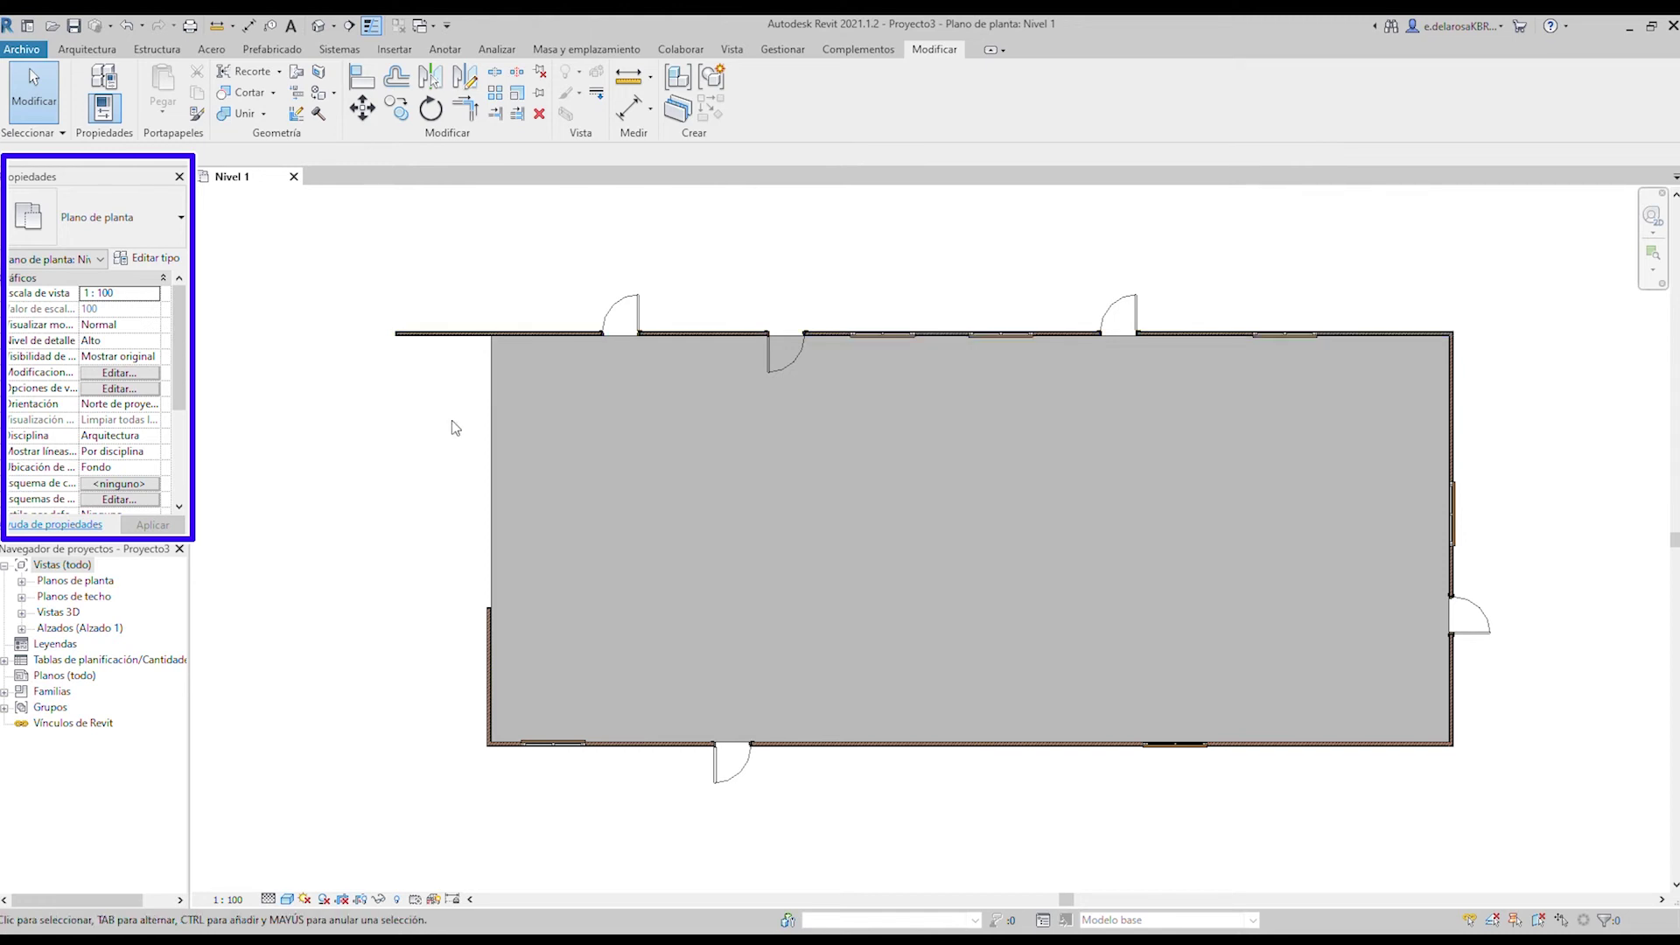
scroll(445, 341, up, 3)
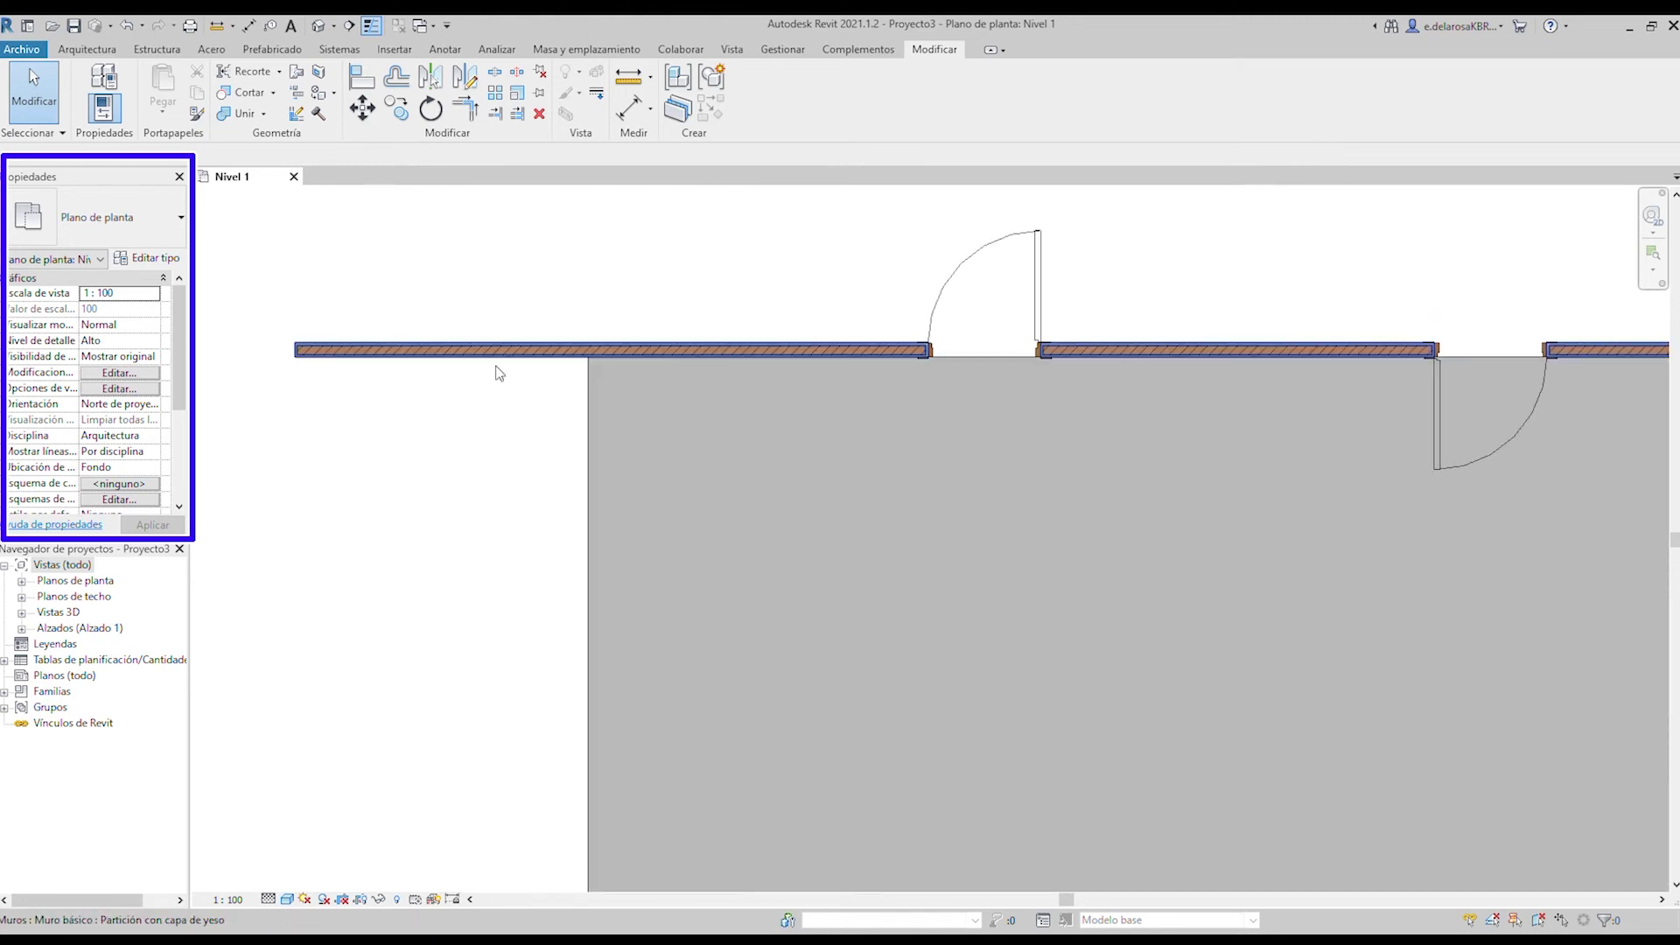
click(507, 364)
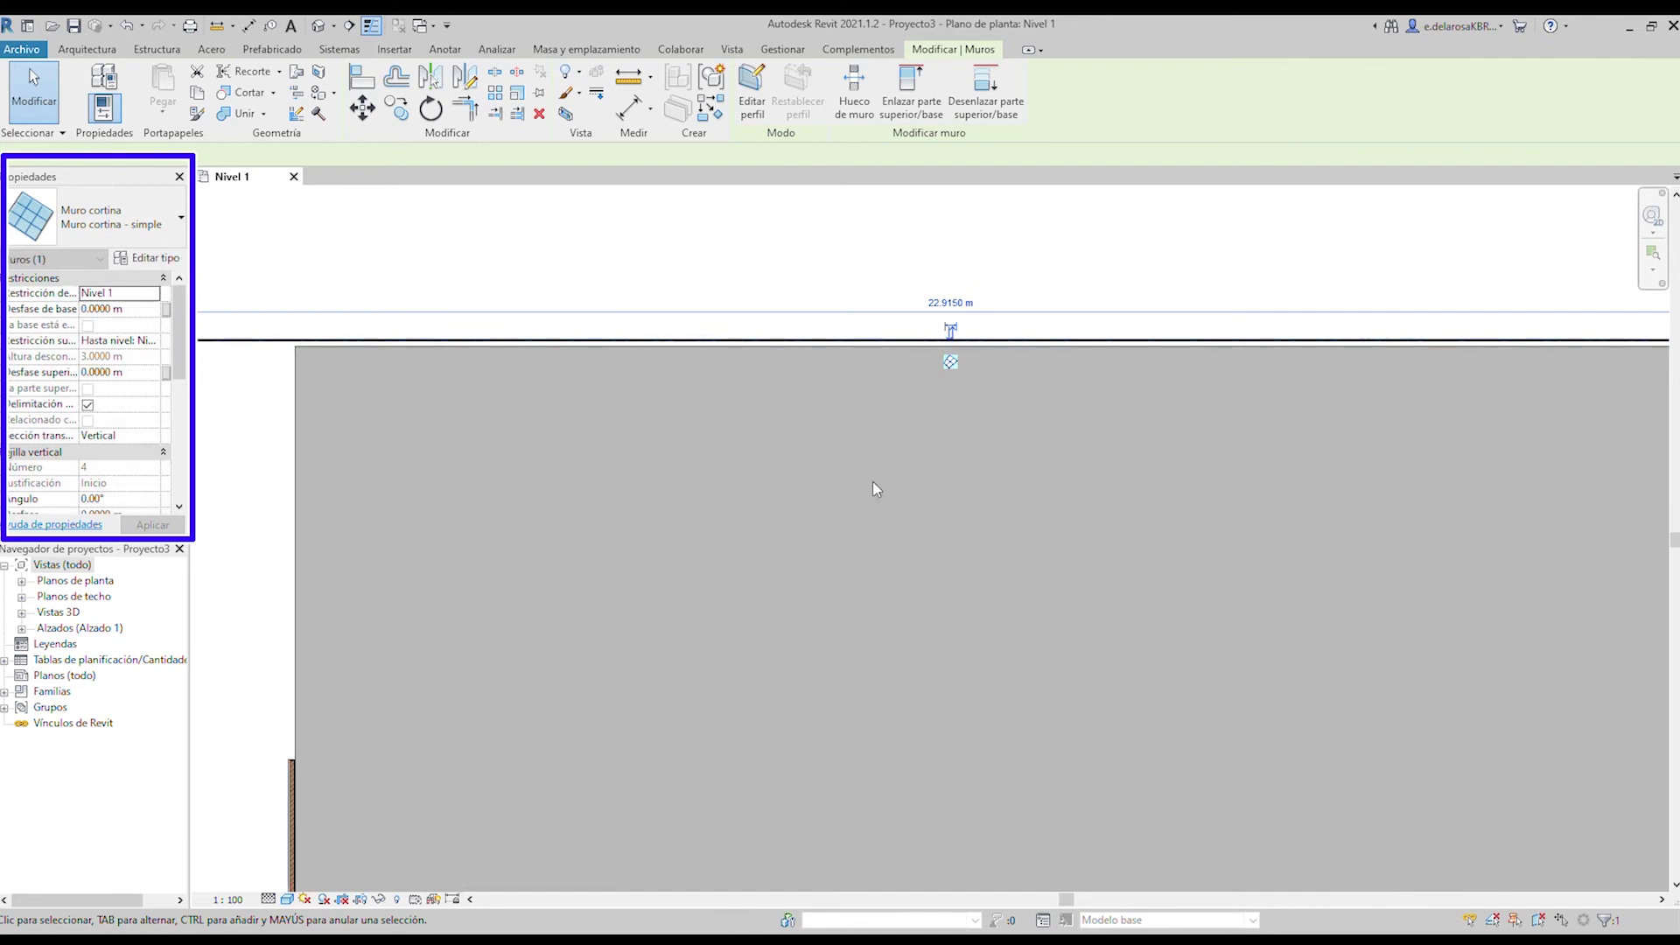
Review the upper curtain wall's constraint, vertical and horizontal grid, structural, dimension and identity properties.
scroll(814, 438, down, 2)
scroll(787, 402, up, 2)
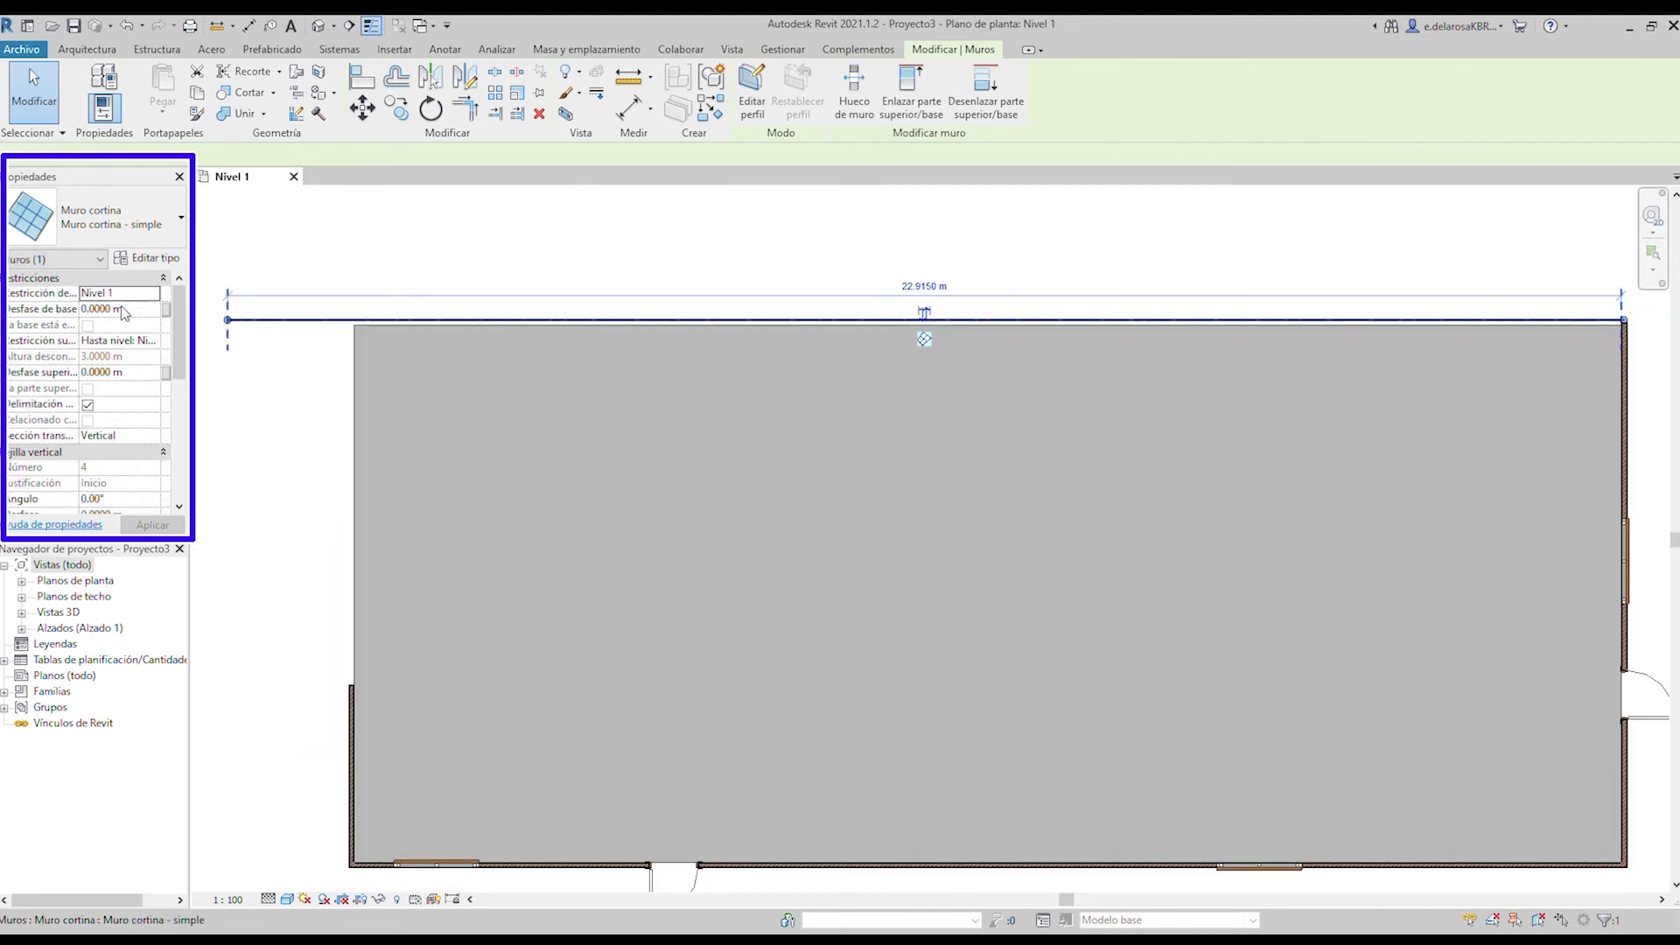
scroll(238, 353, up, 2)
middle_drag(239, 354, 666, 430)
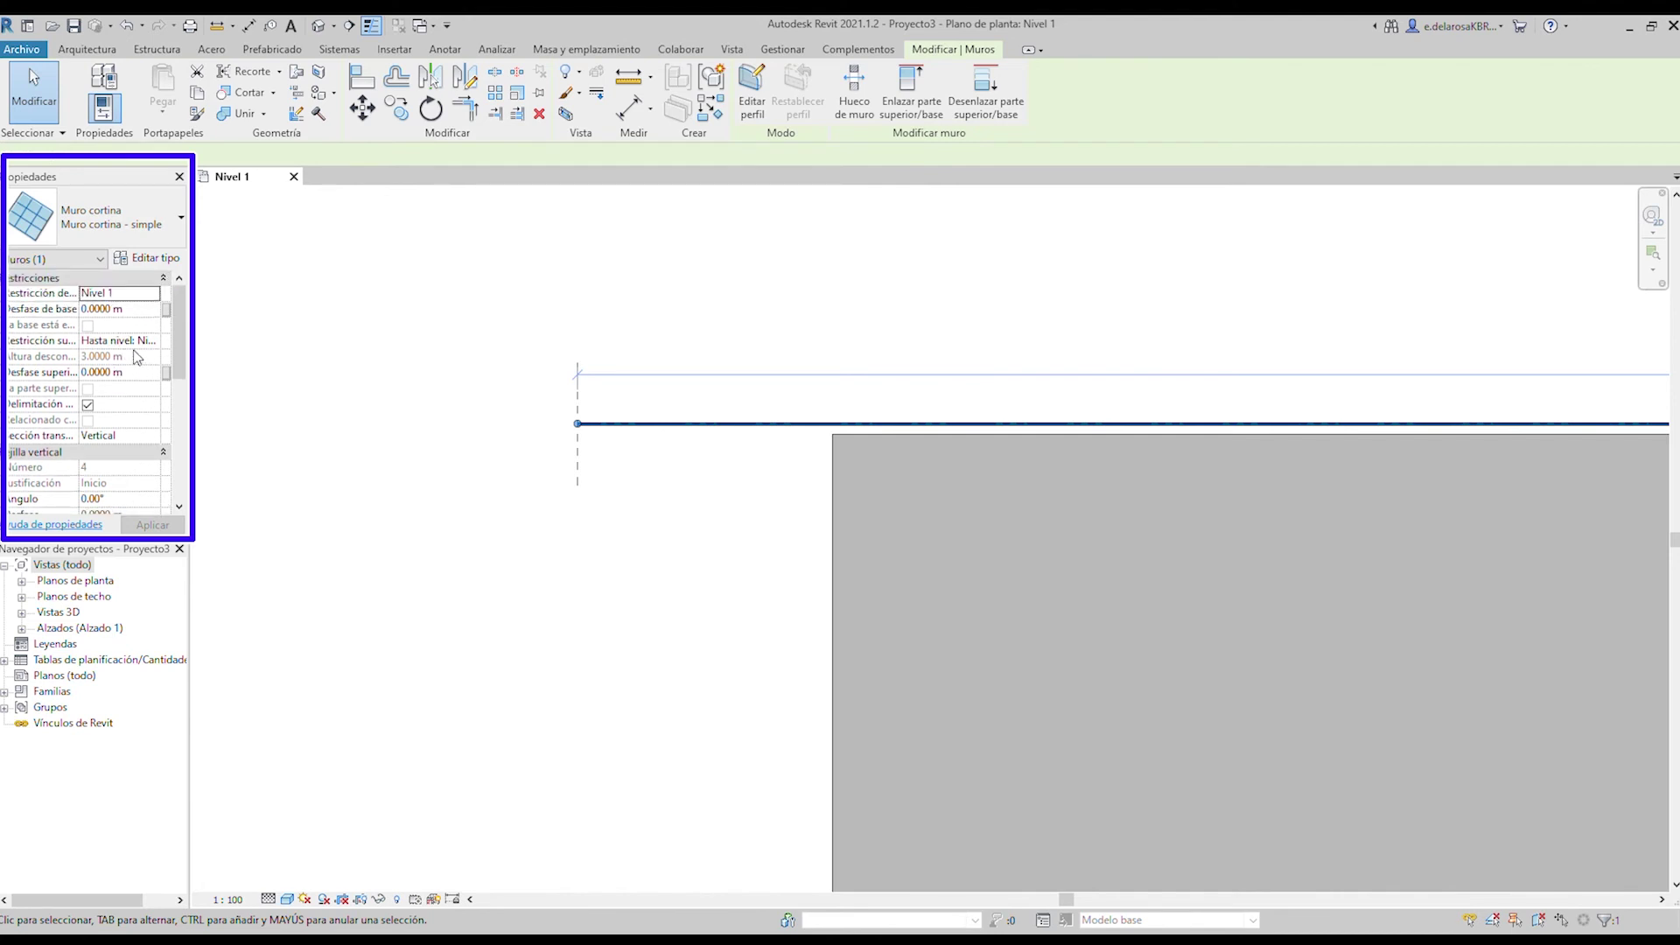
scroll(127, 365, down, 2)
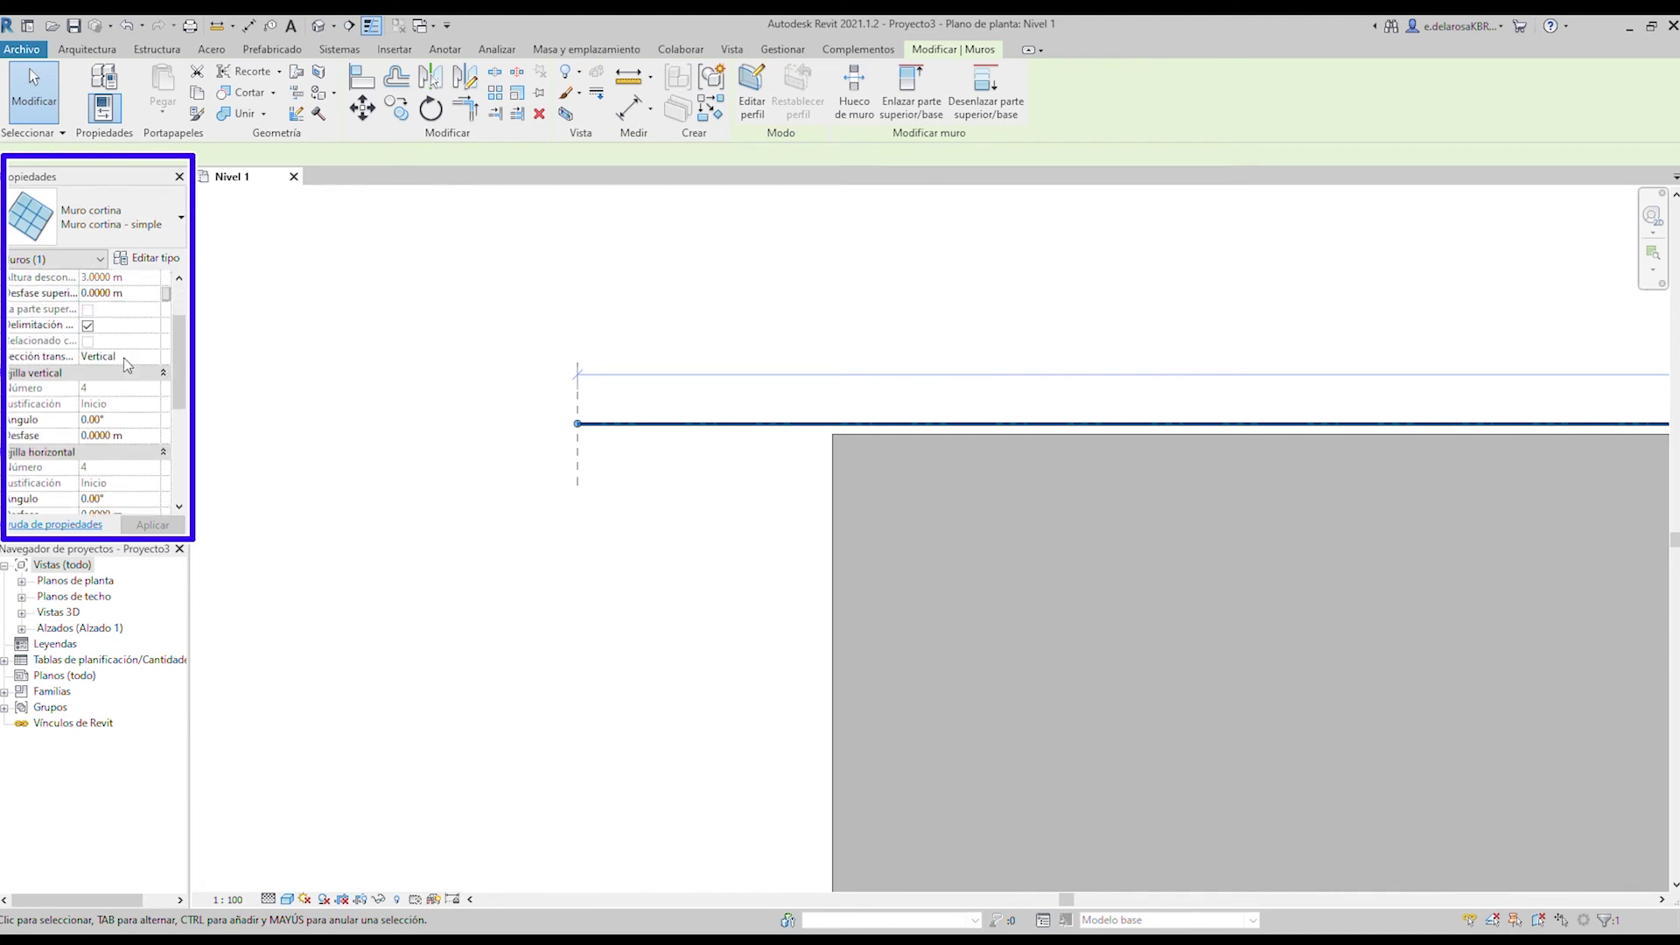
scroll(127, 365, down, 2)
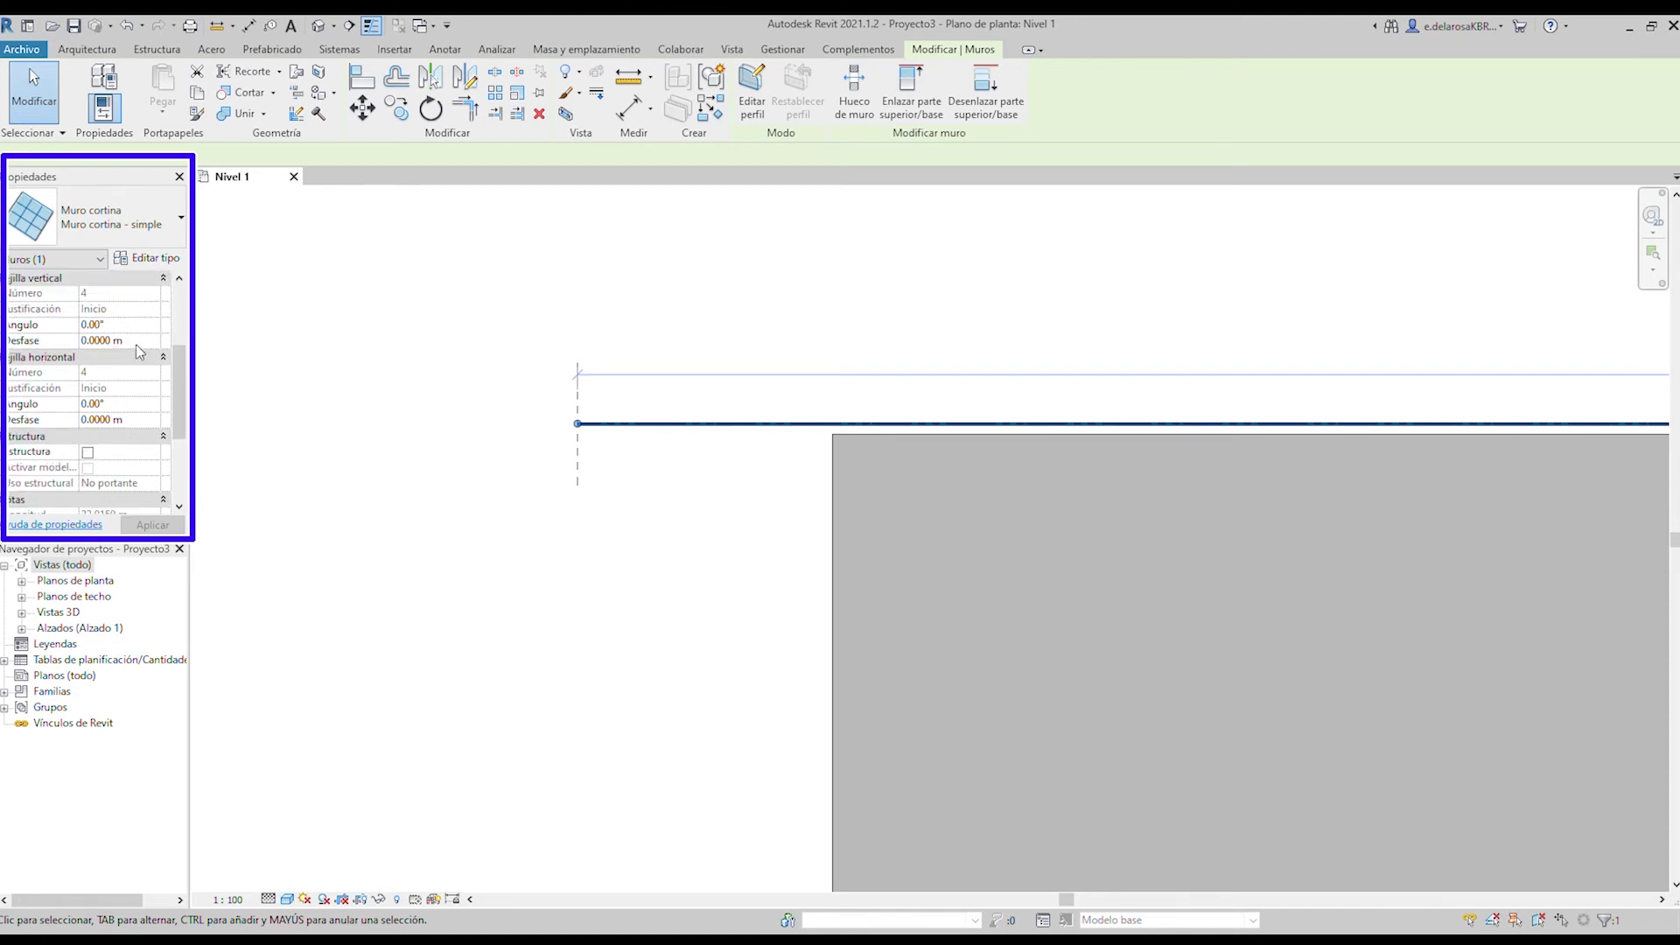
scroll(96, 416, down, 2)
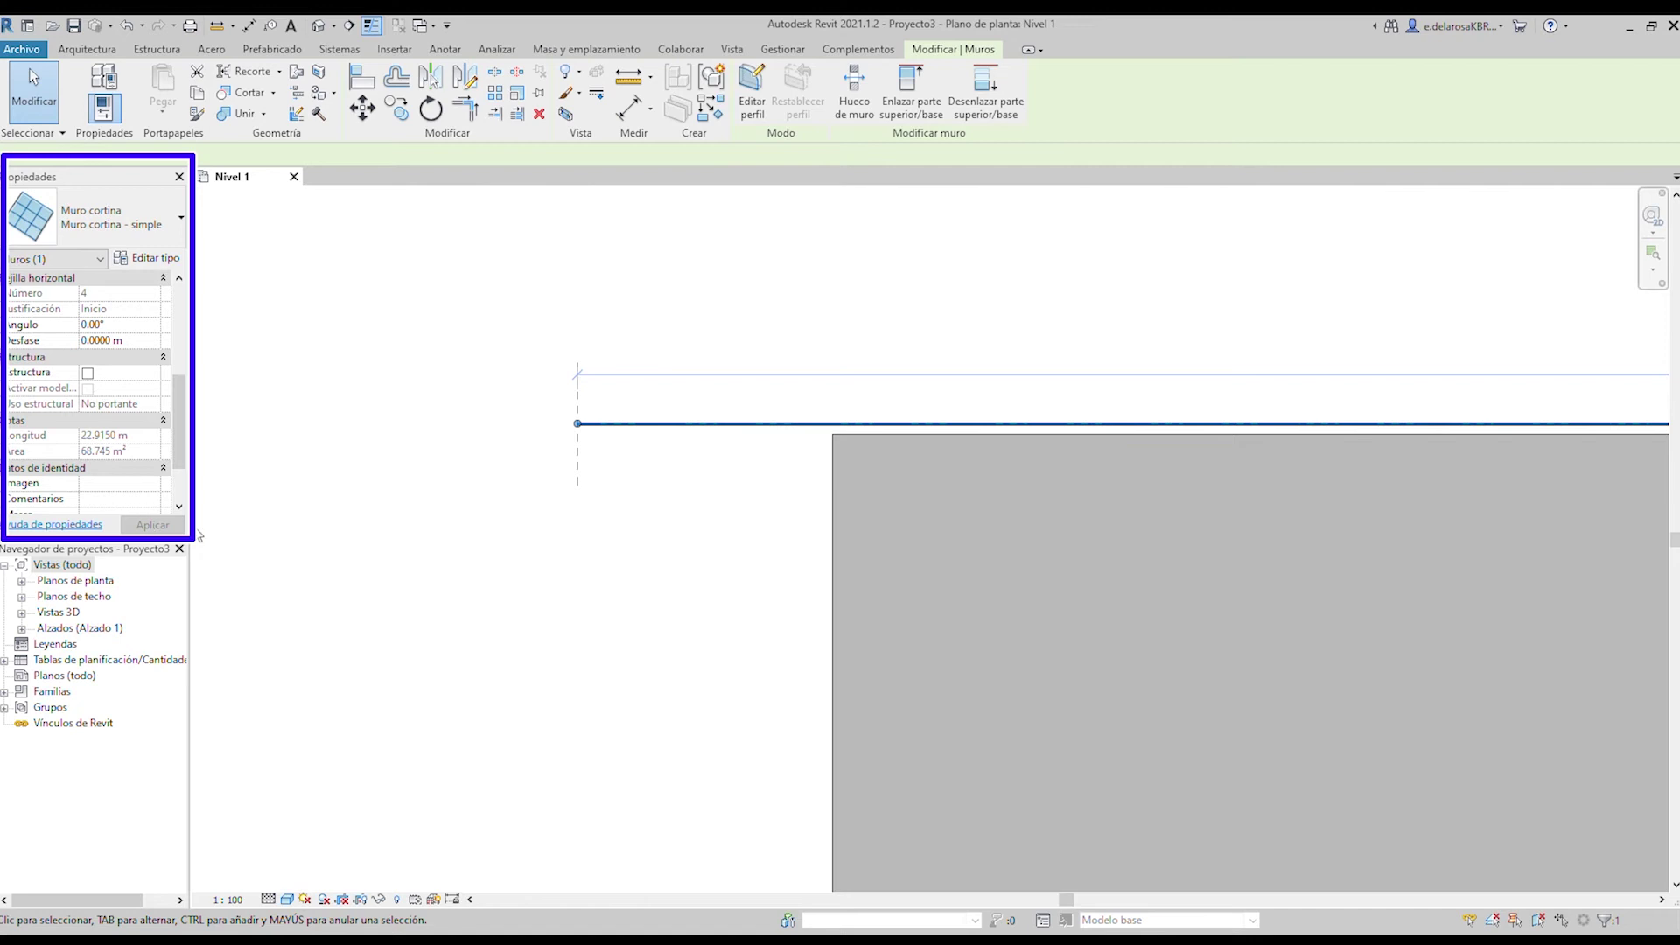
Expand the floor plans group in the project browser to list its views.
scroll(700, 508, down, 1)
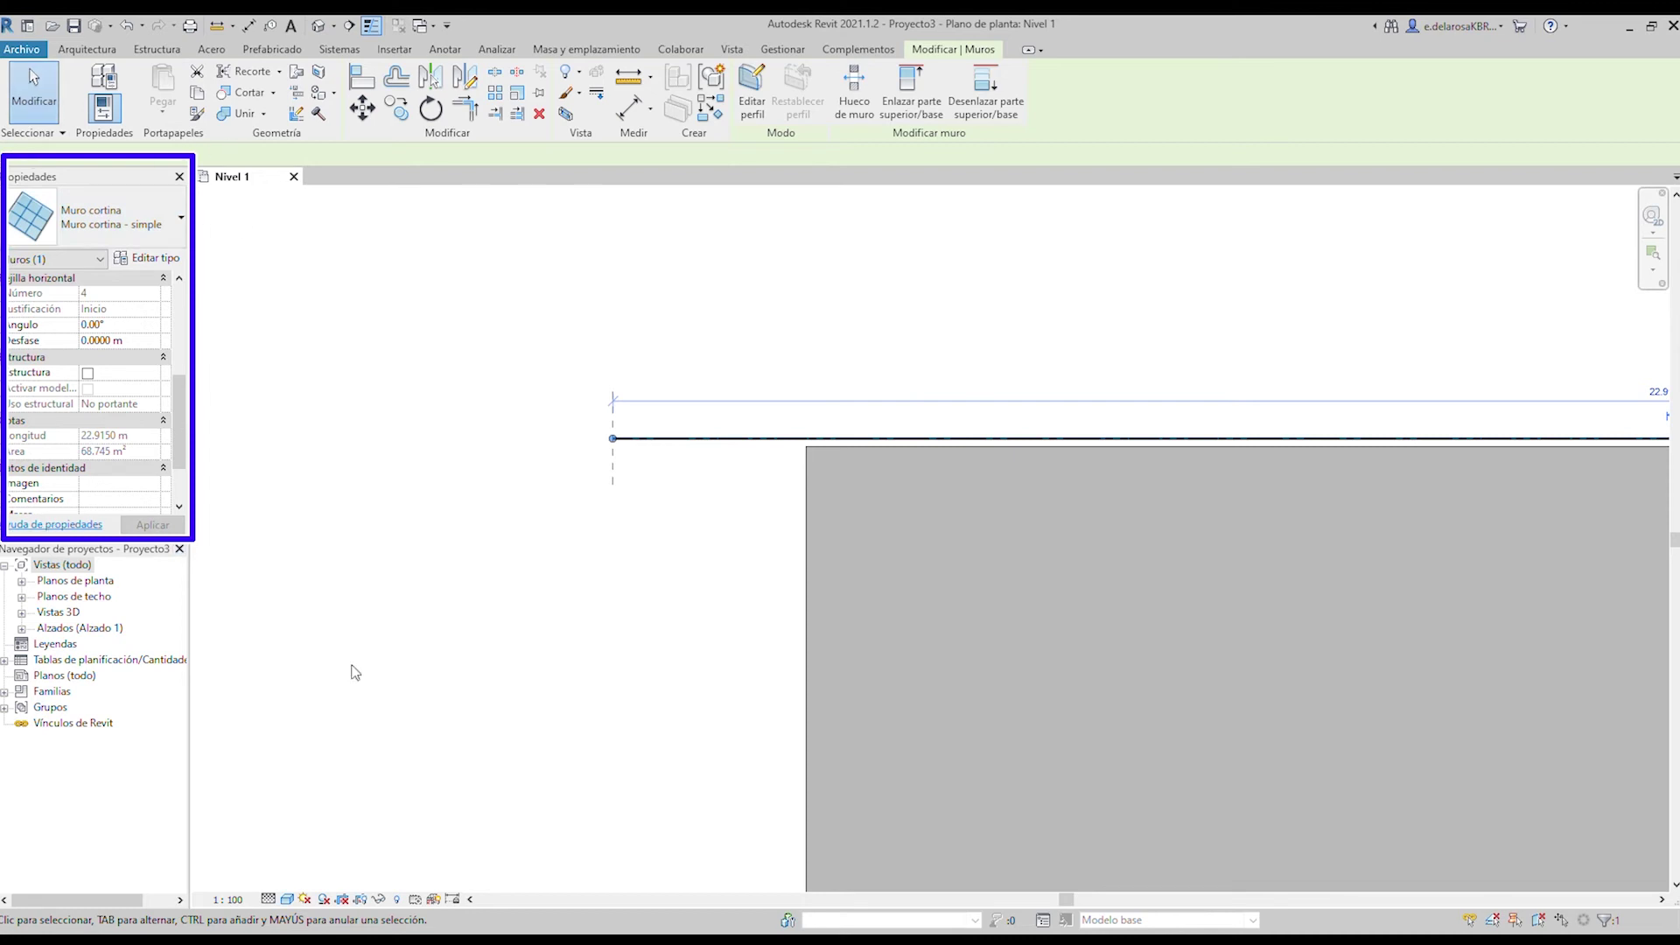
click(21, 581)
scroll(826, 582, down, 3)
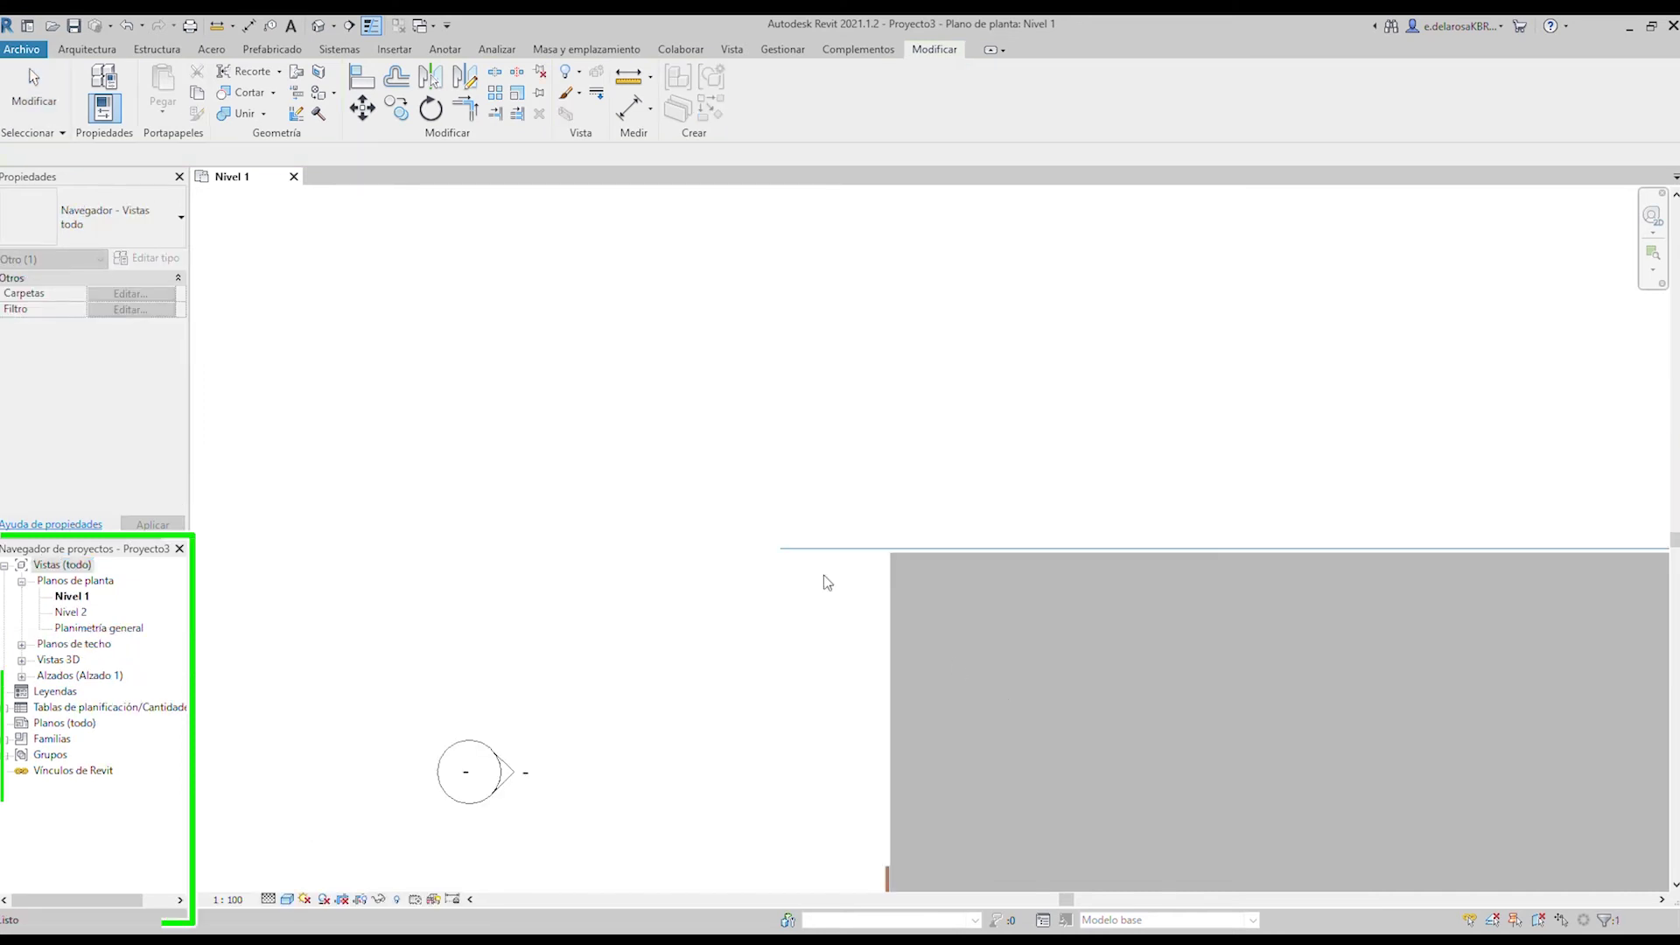
Review the Nivel 1 and Nivel 2 floor plan entries in the project browser.
click(826, 556)
scroll(417, 418, up, 3)
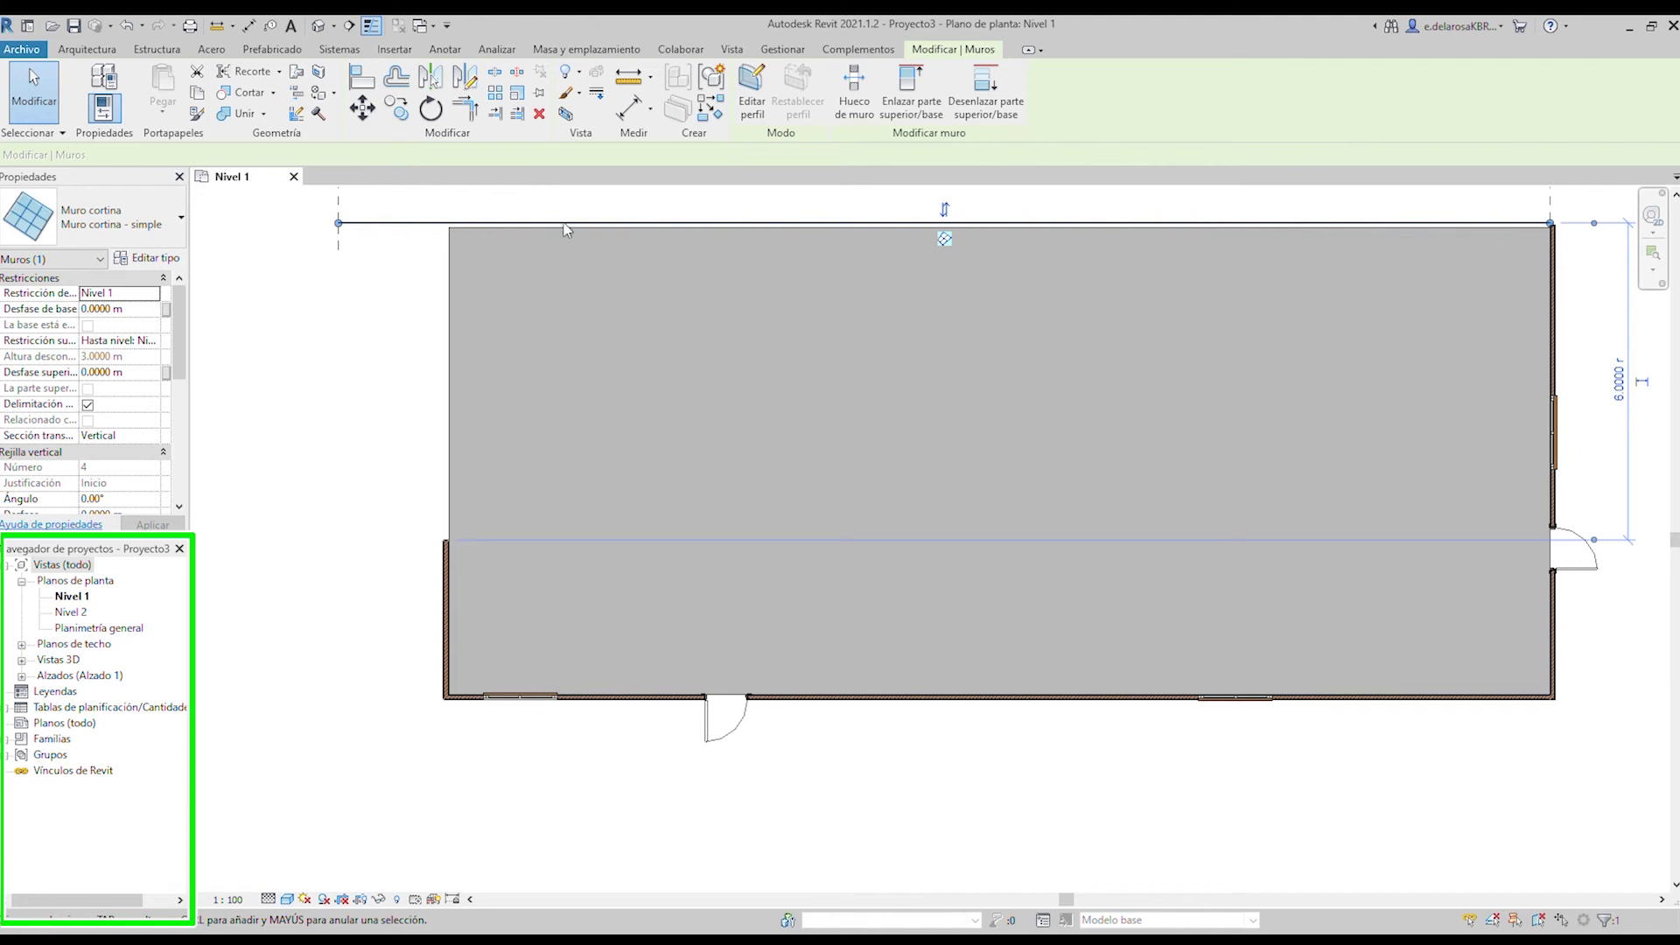
click(44, 582)
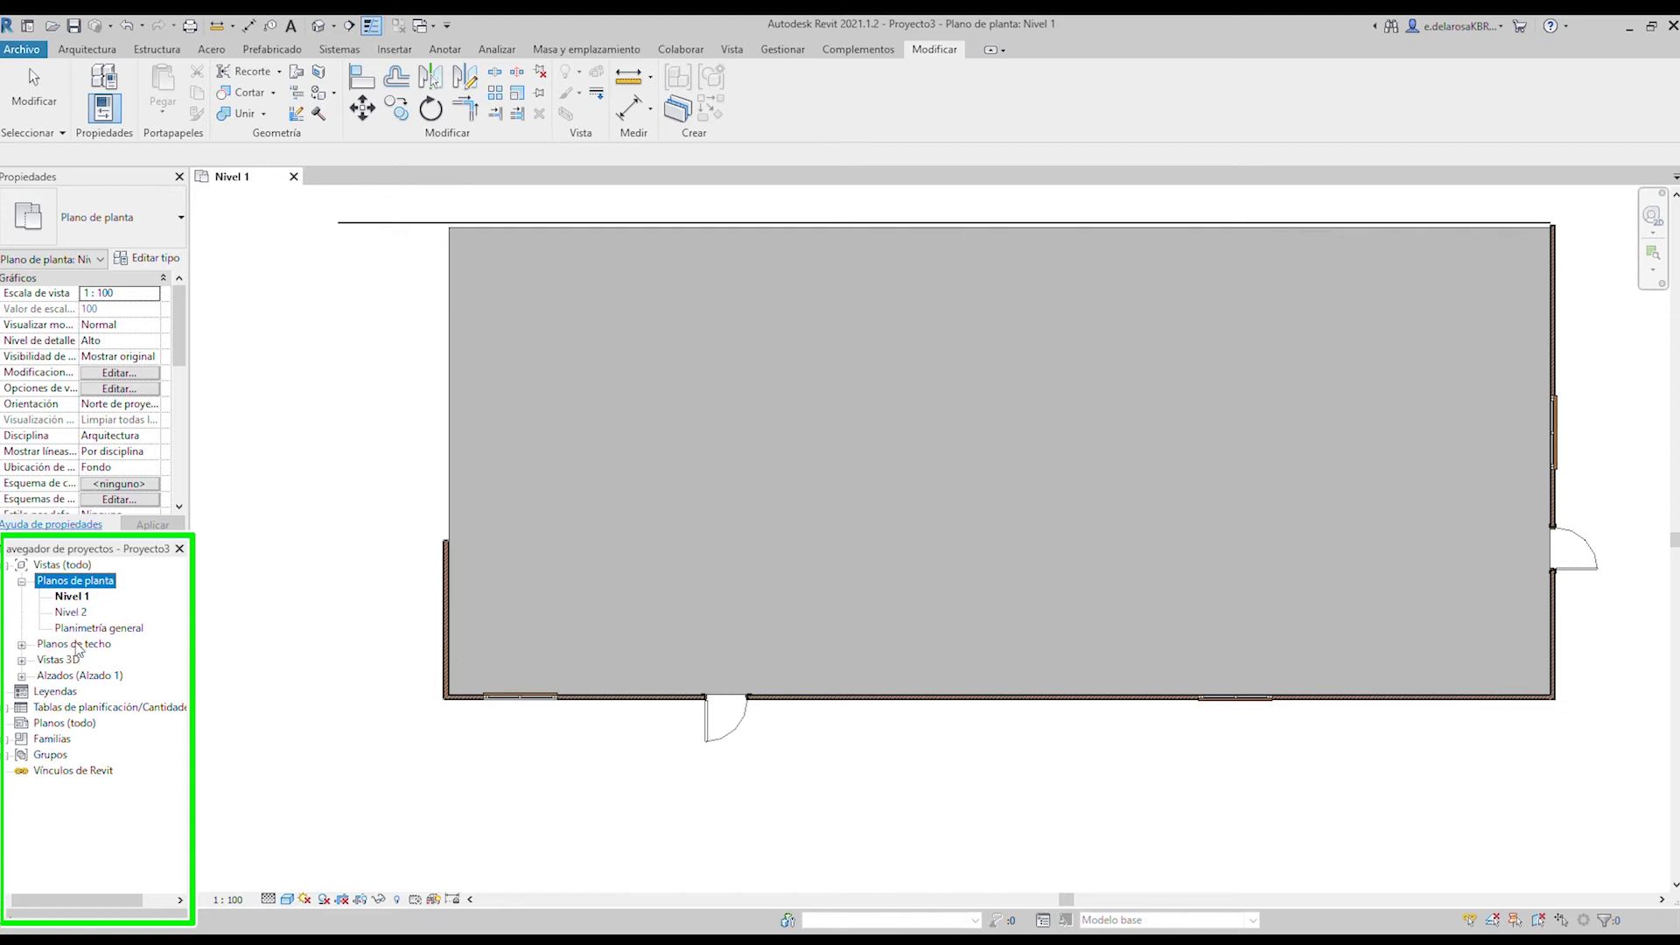
click(70, 613)
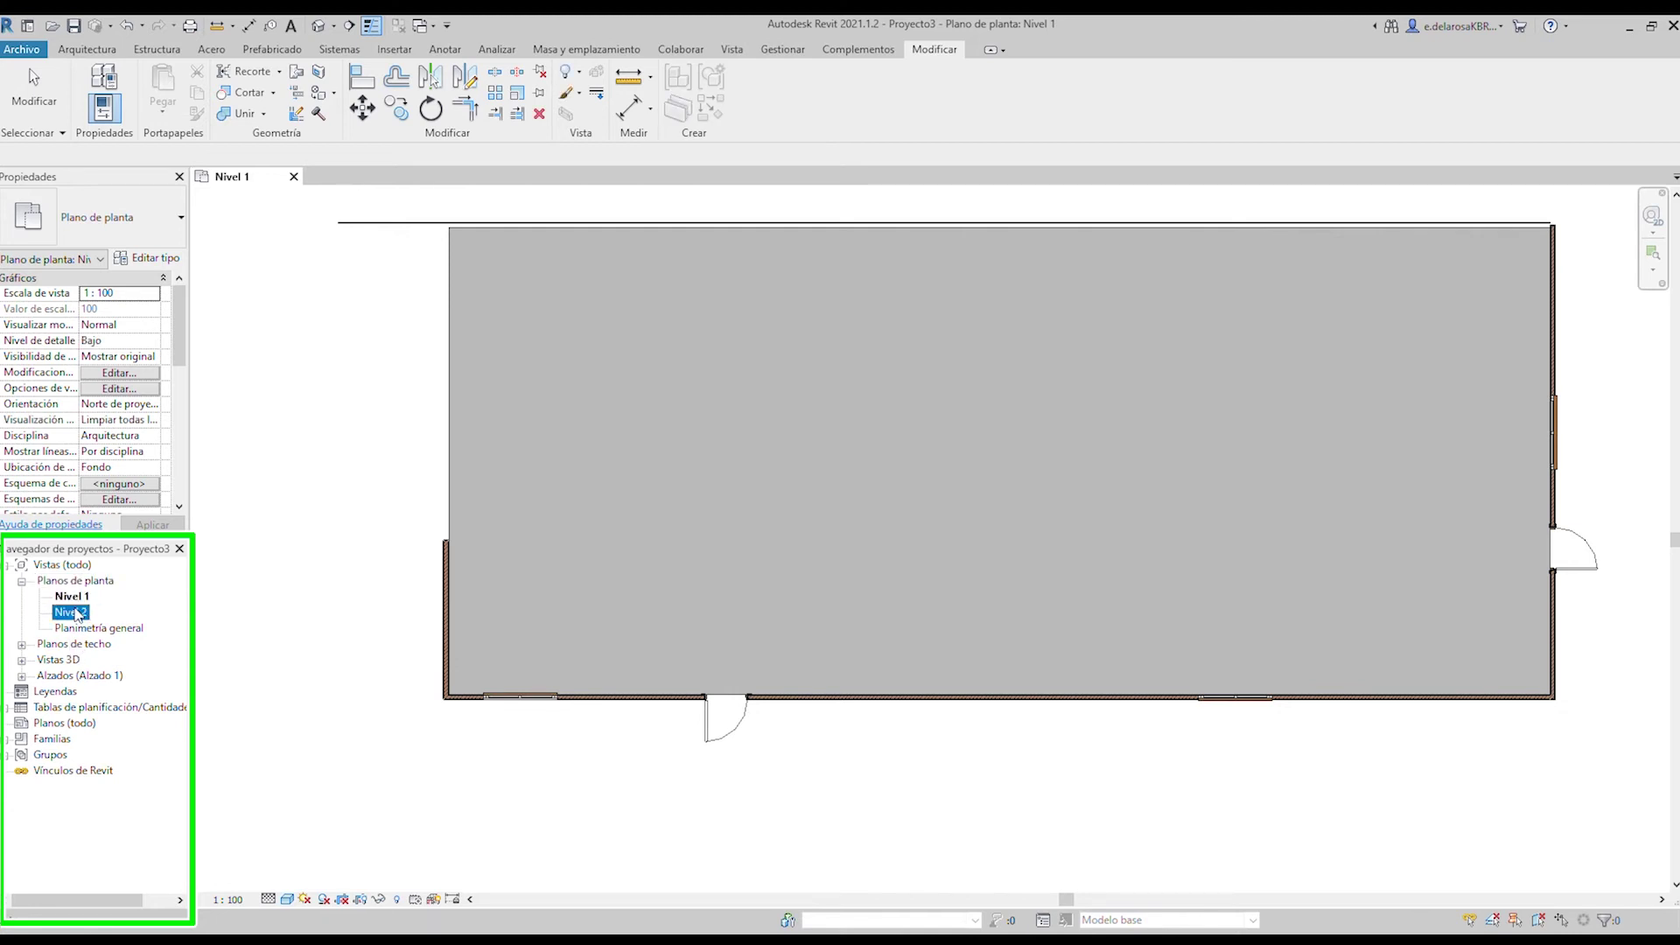
key(Up)
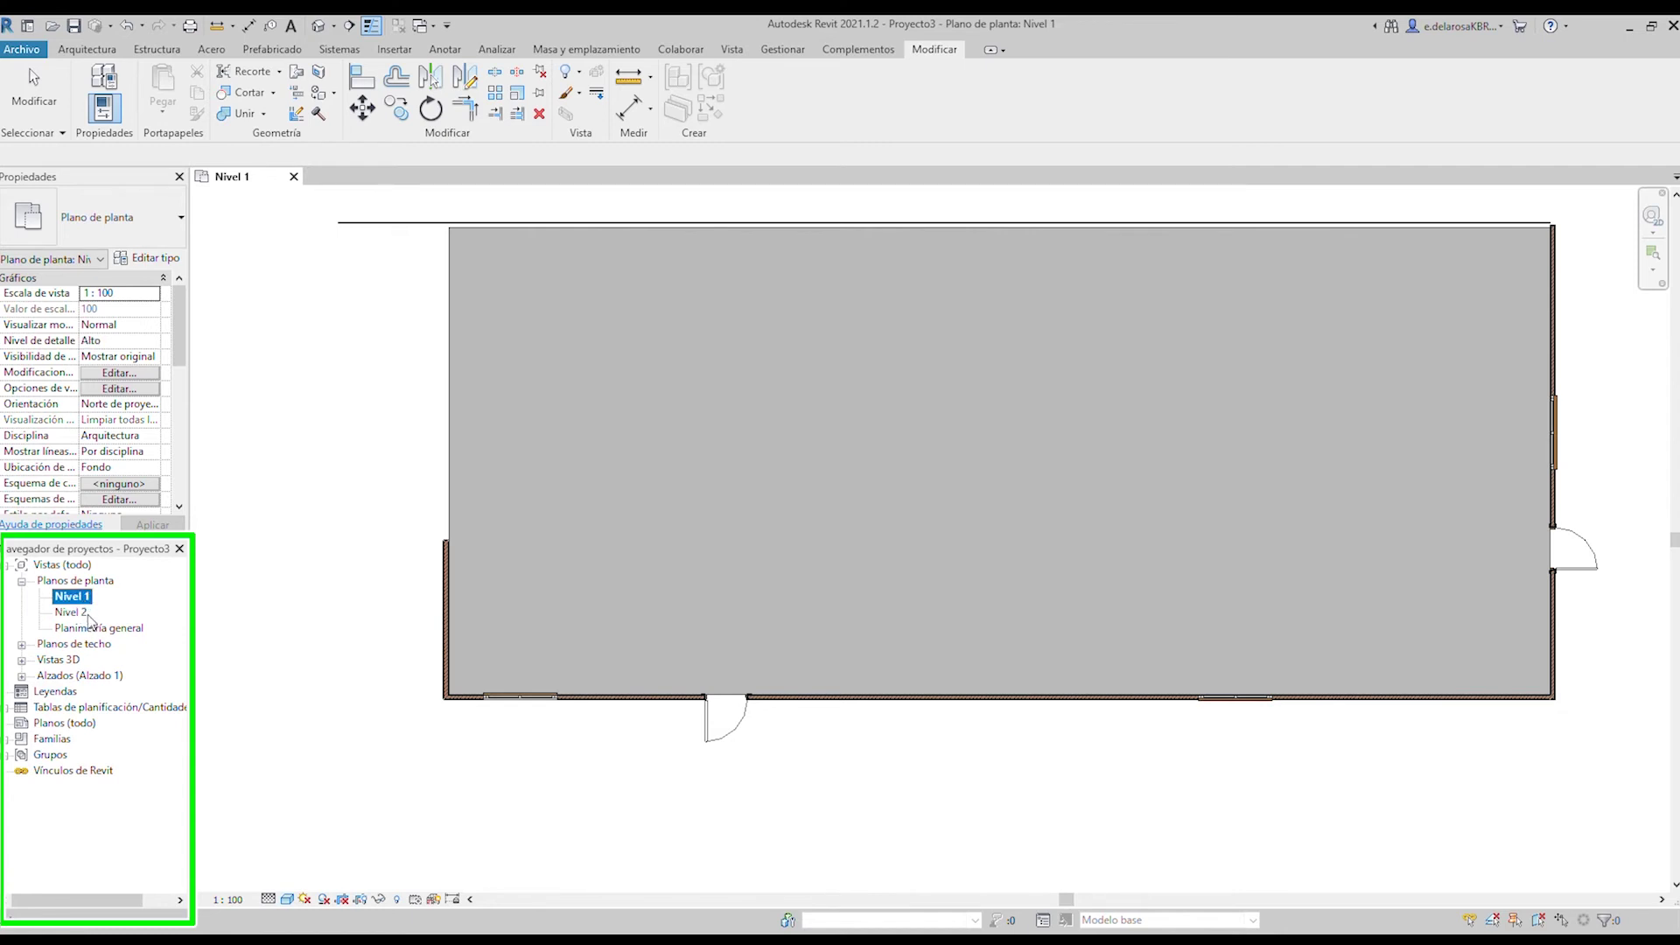
click(79, 614)
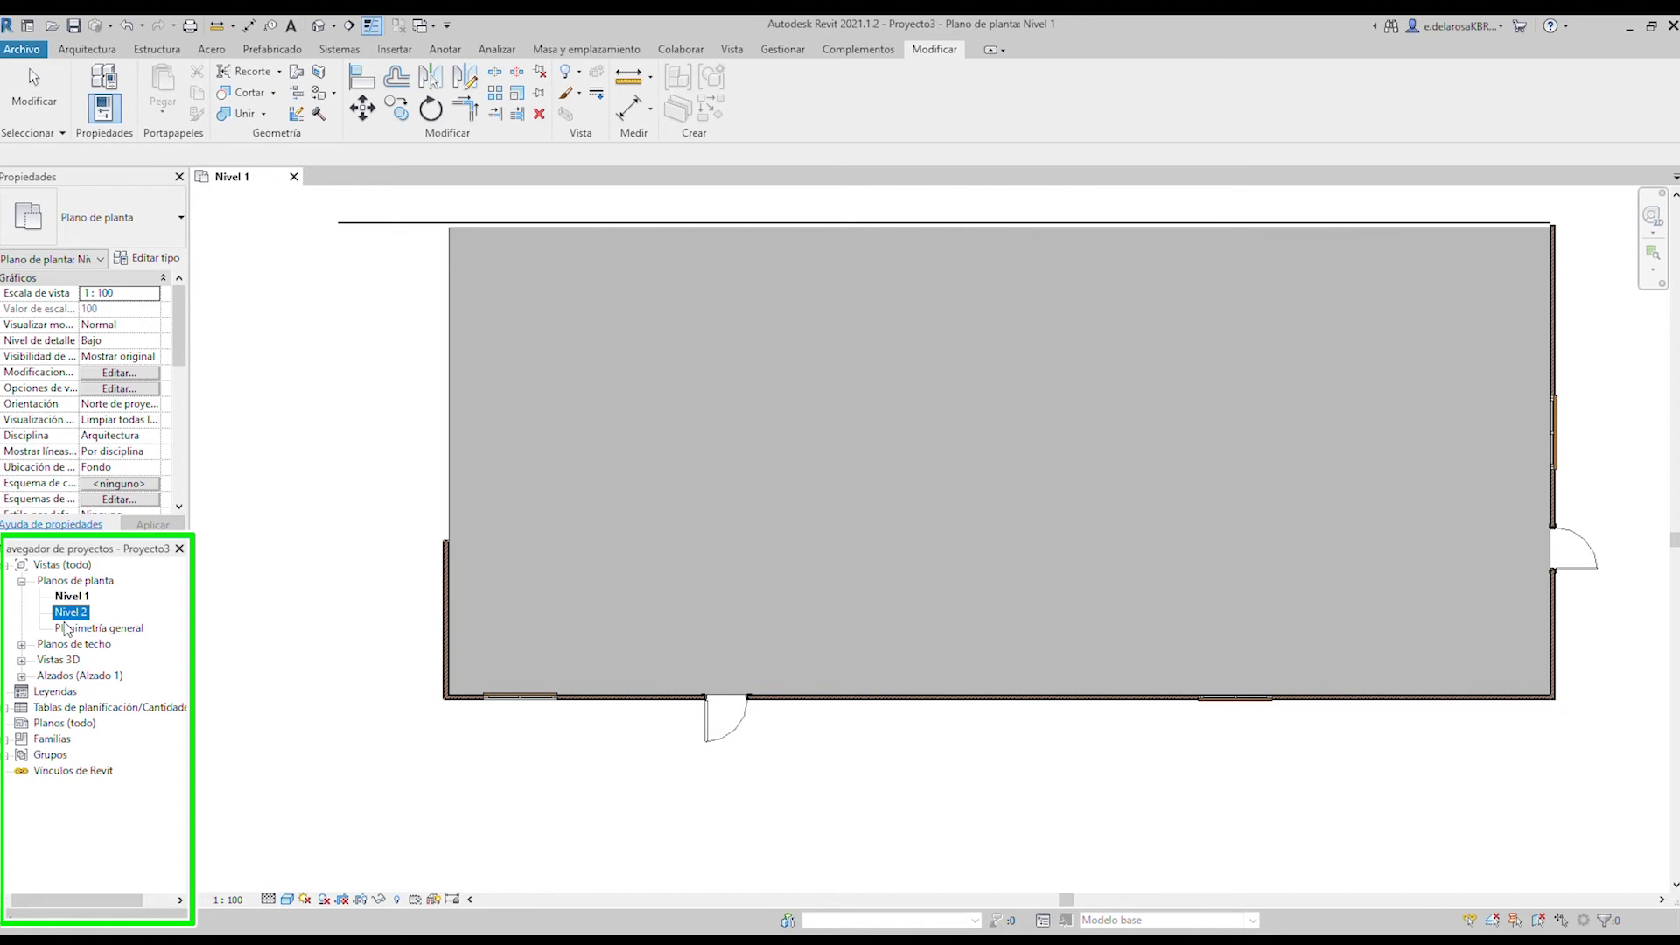
Collapse the floor plans group and review the views listed under the ceiling plans group.
click(21, 582)
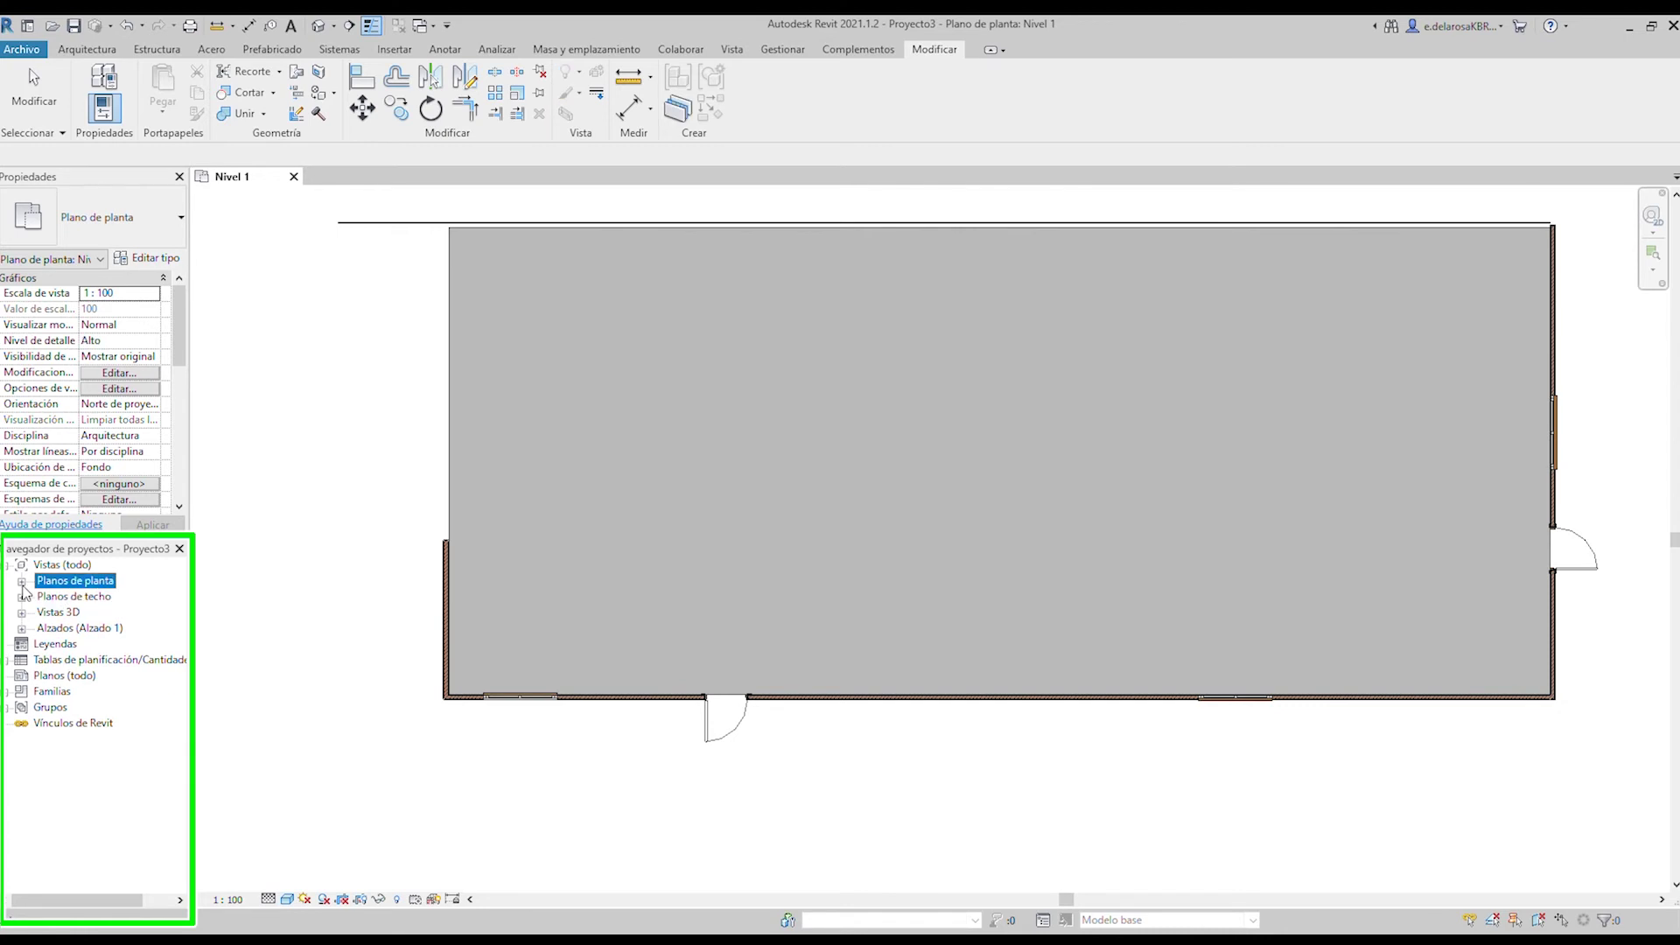
click(22, 597)
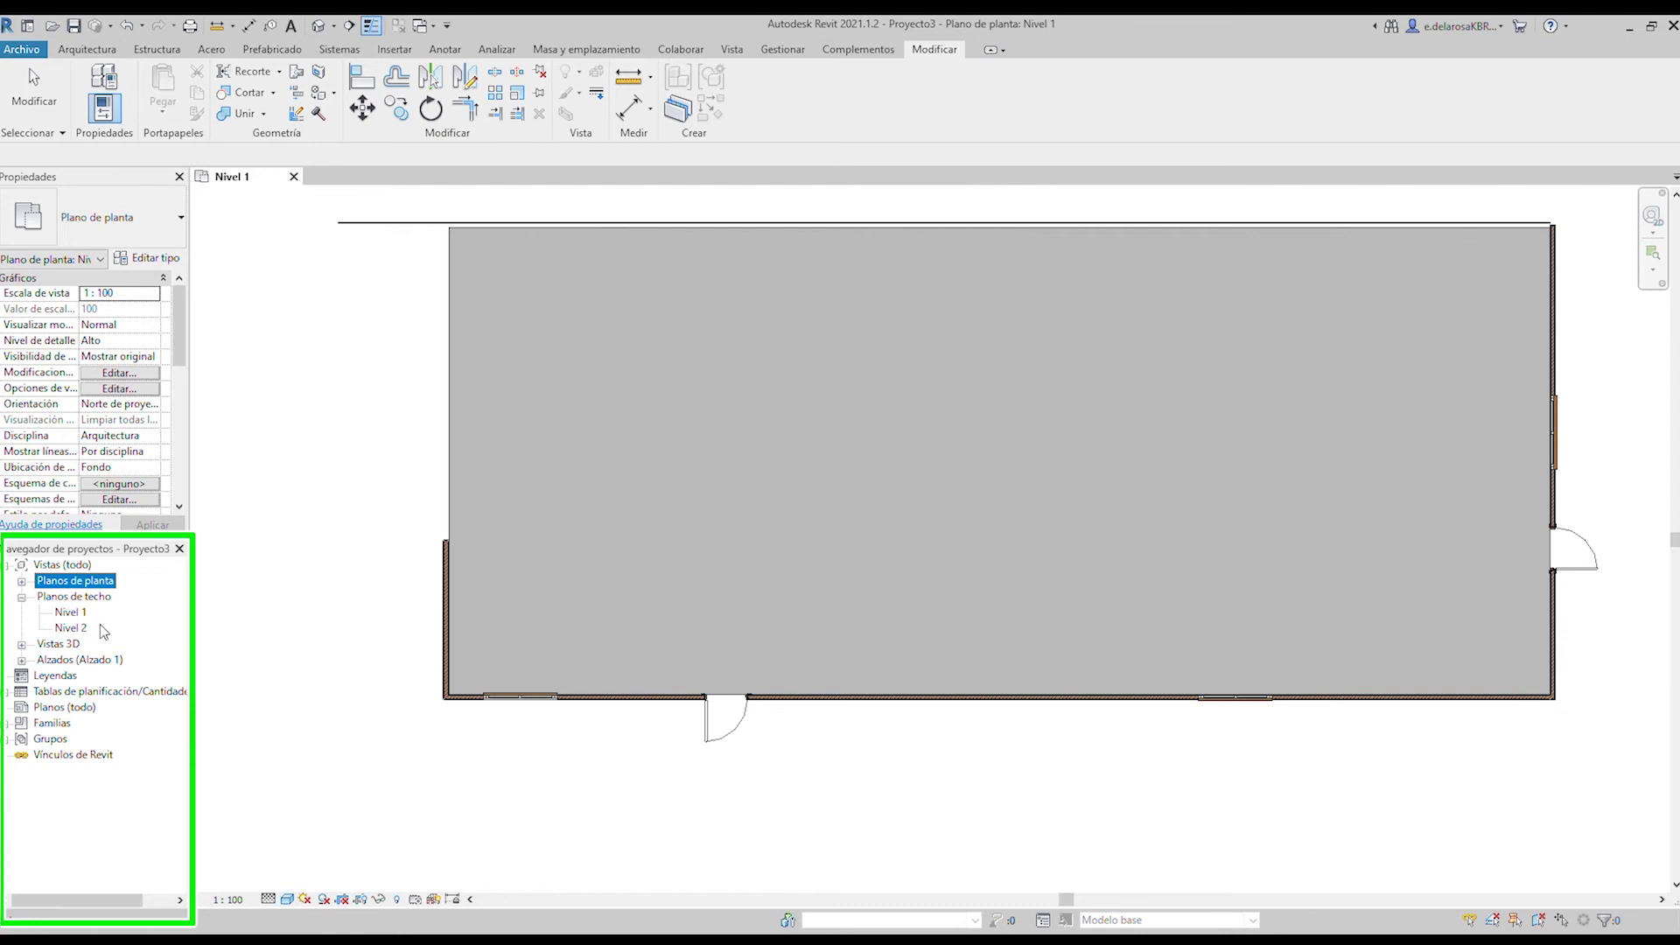
click(22, 599)
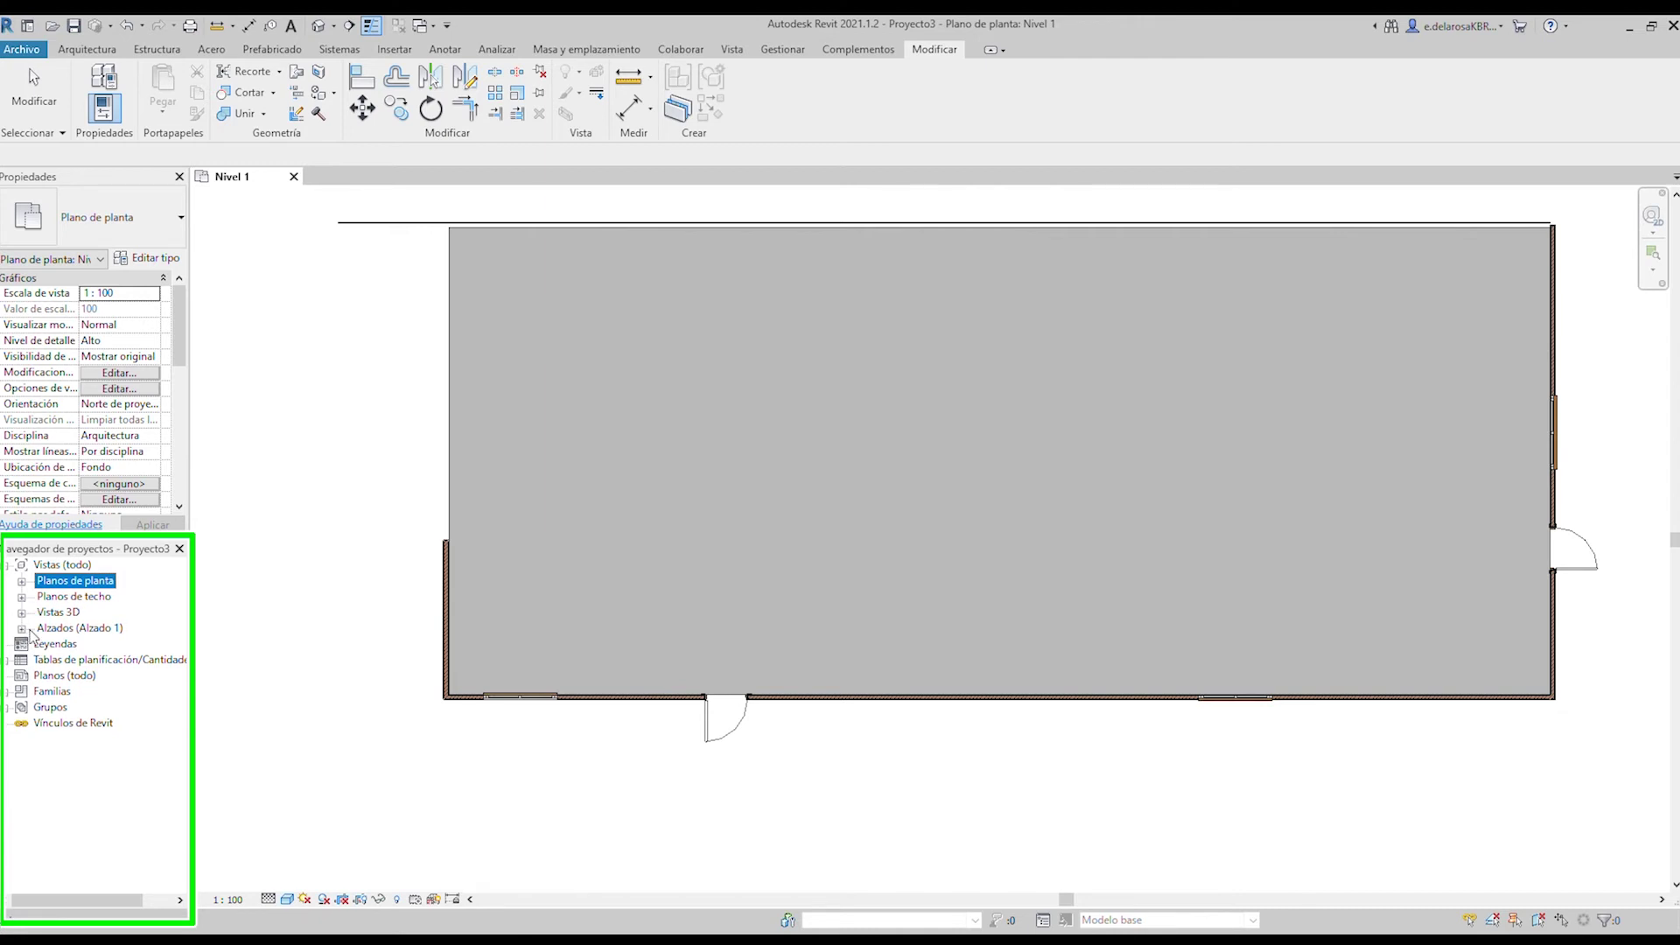
Open the {3D} view from the 3D views group in the project browser.
click(21, 613)
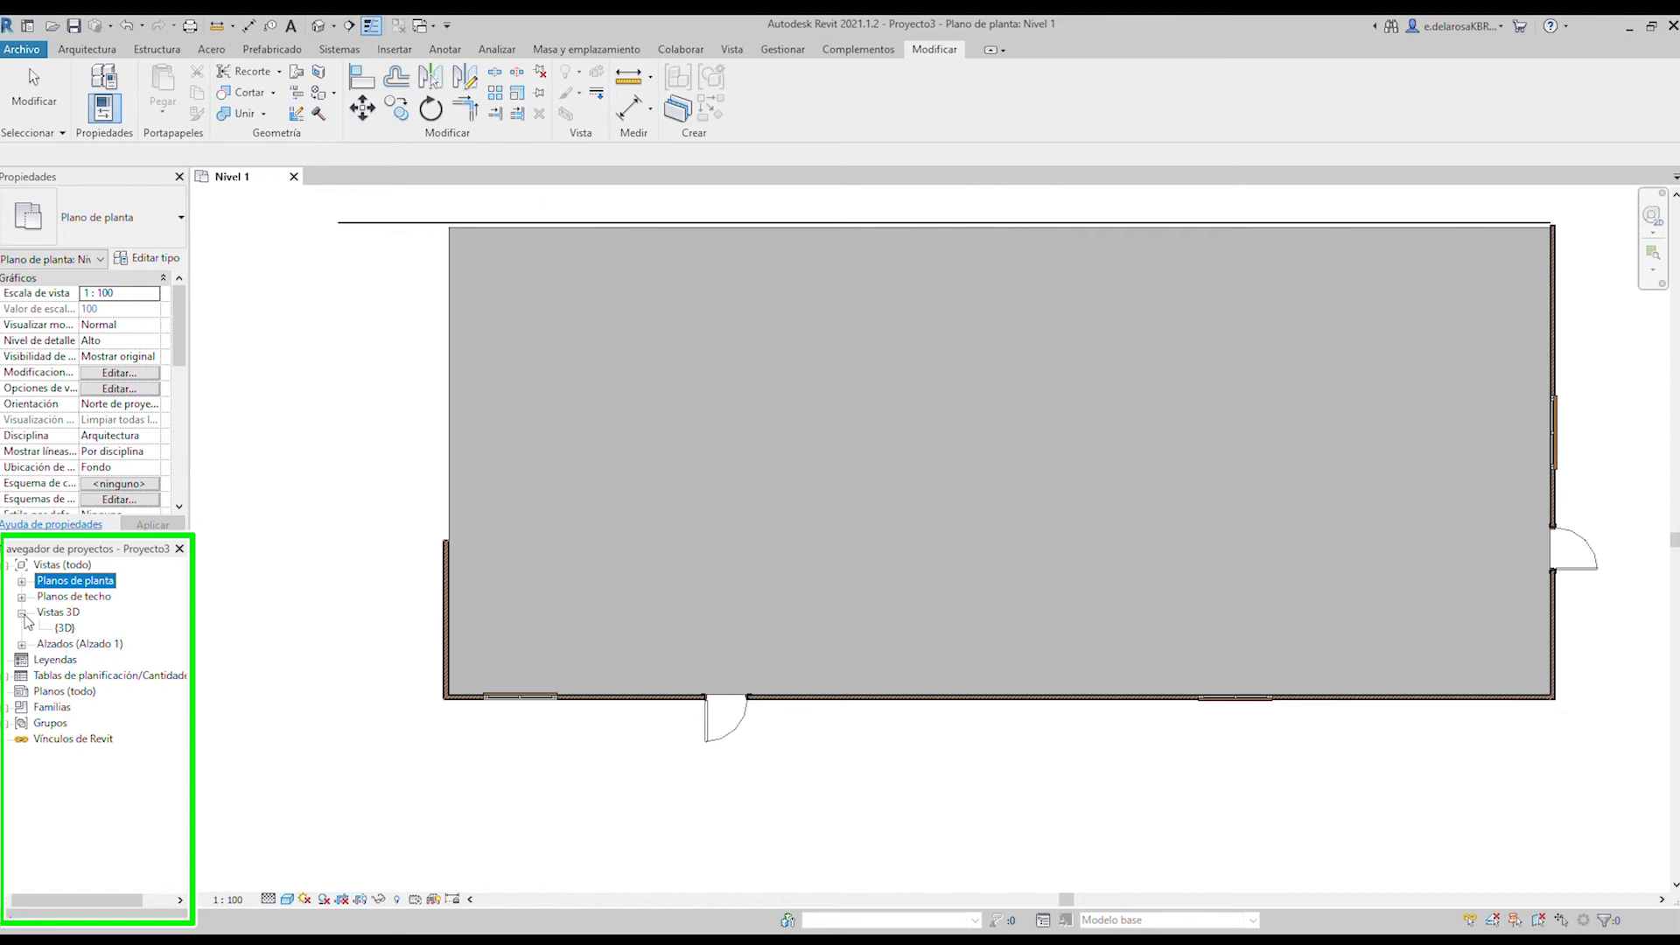
click(68, 629)
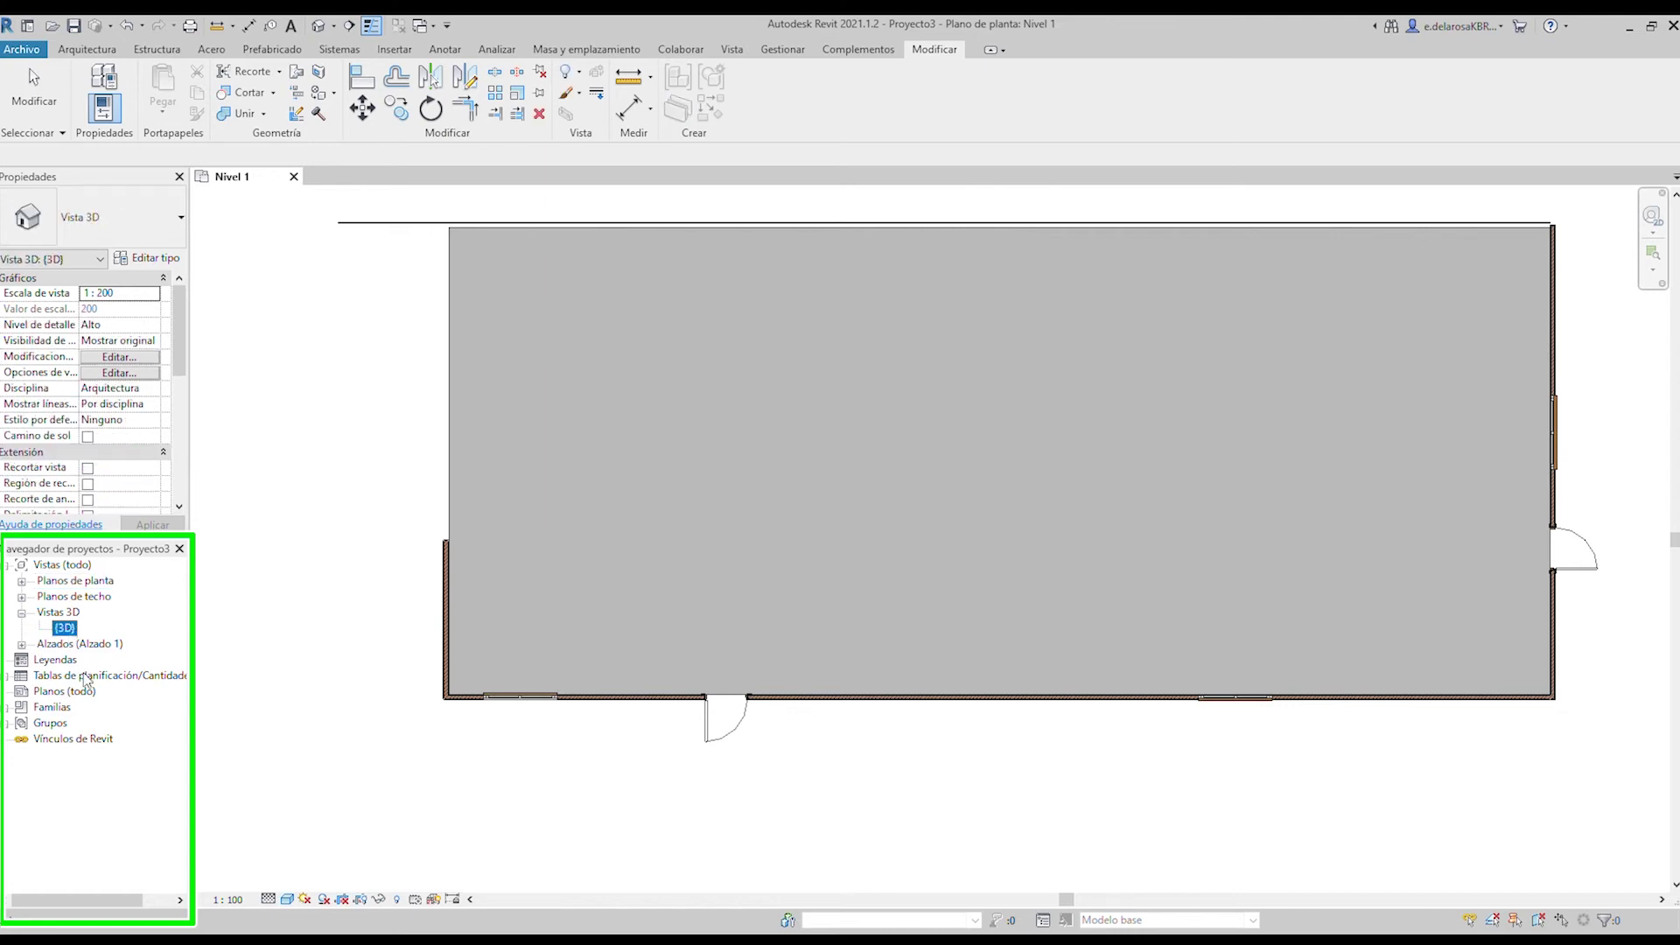
click(69, 629)
double_click(68, 629)
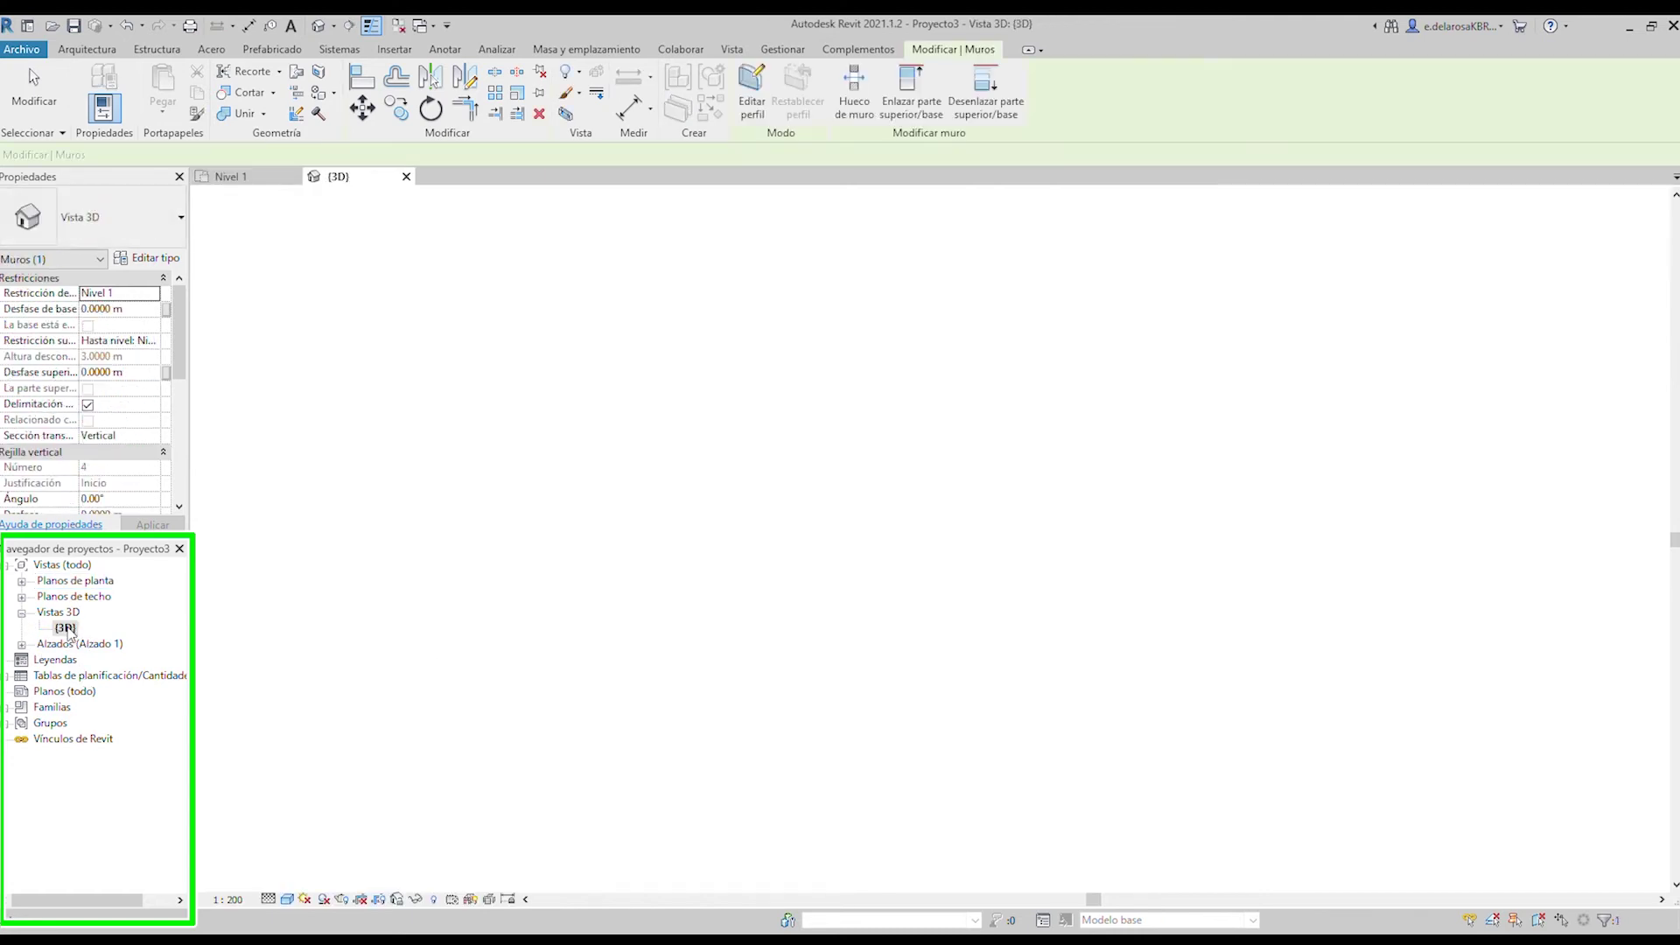
Examine the building's roof, curtain wall, doors and windows in 3D from several angles.
scroll(399, 760, up, 8)
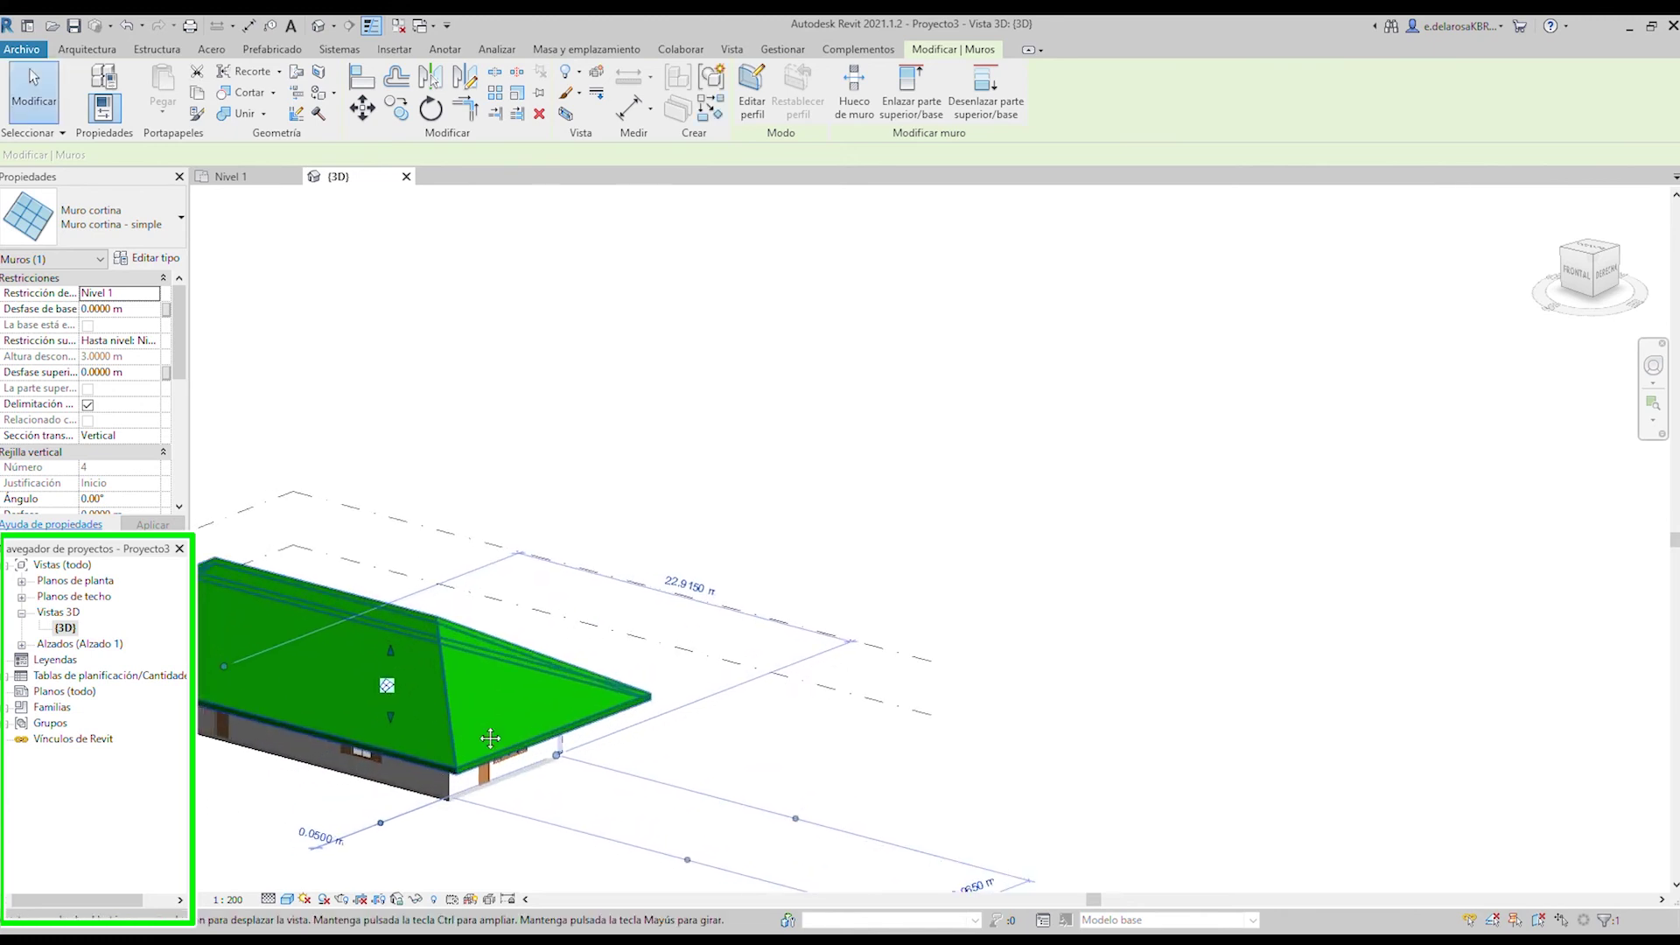
click(692, 575)
scroll(692, 578, down, 2)
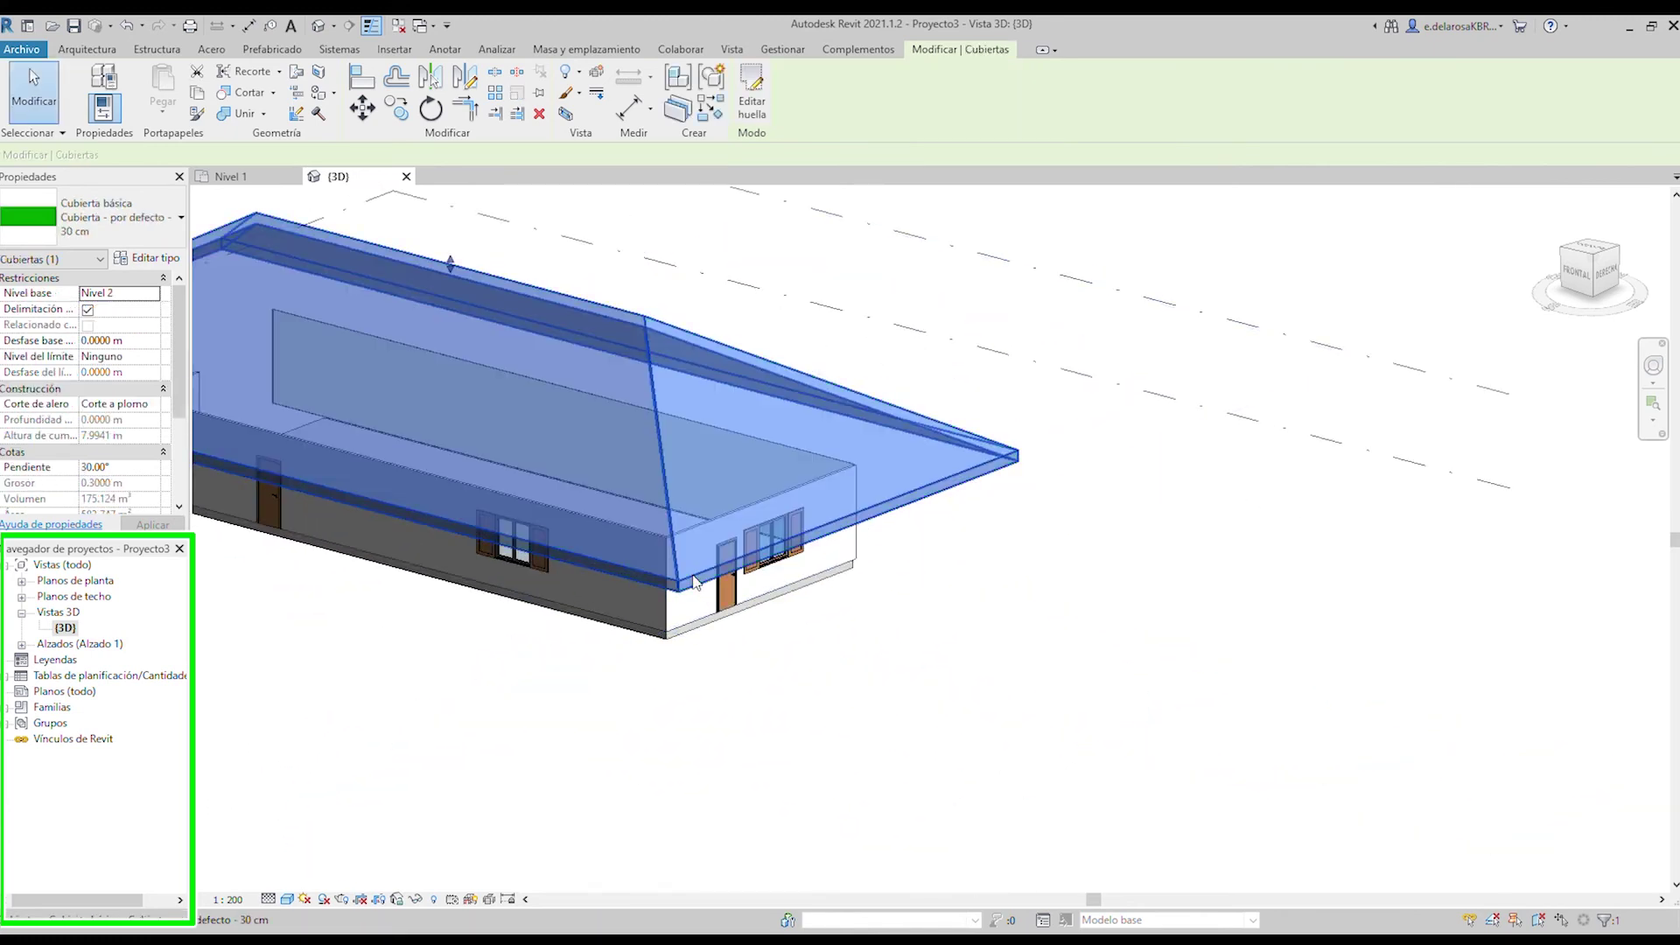
scroll(1066, 523, up, 2)
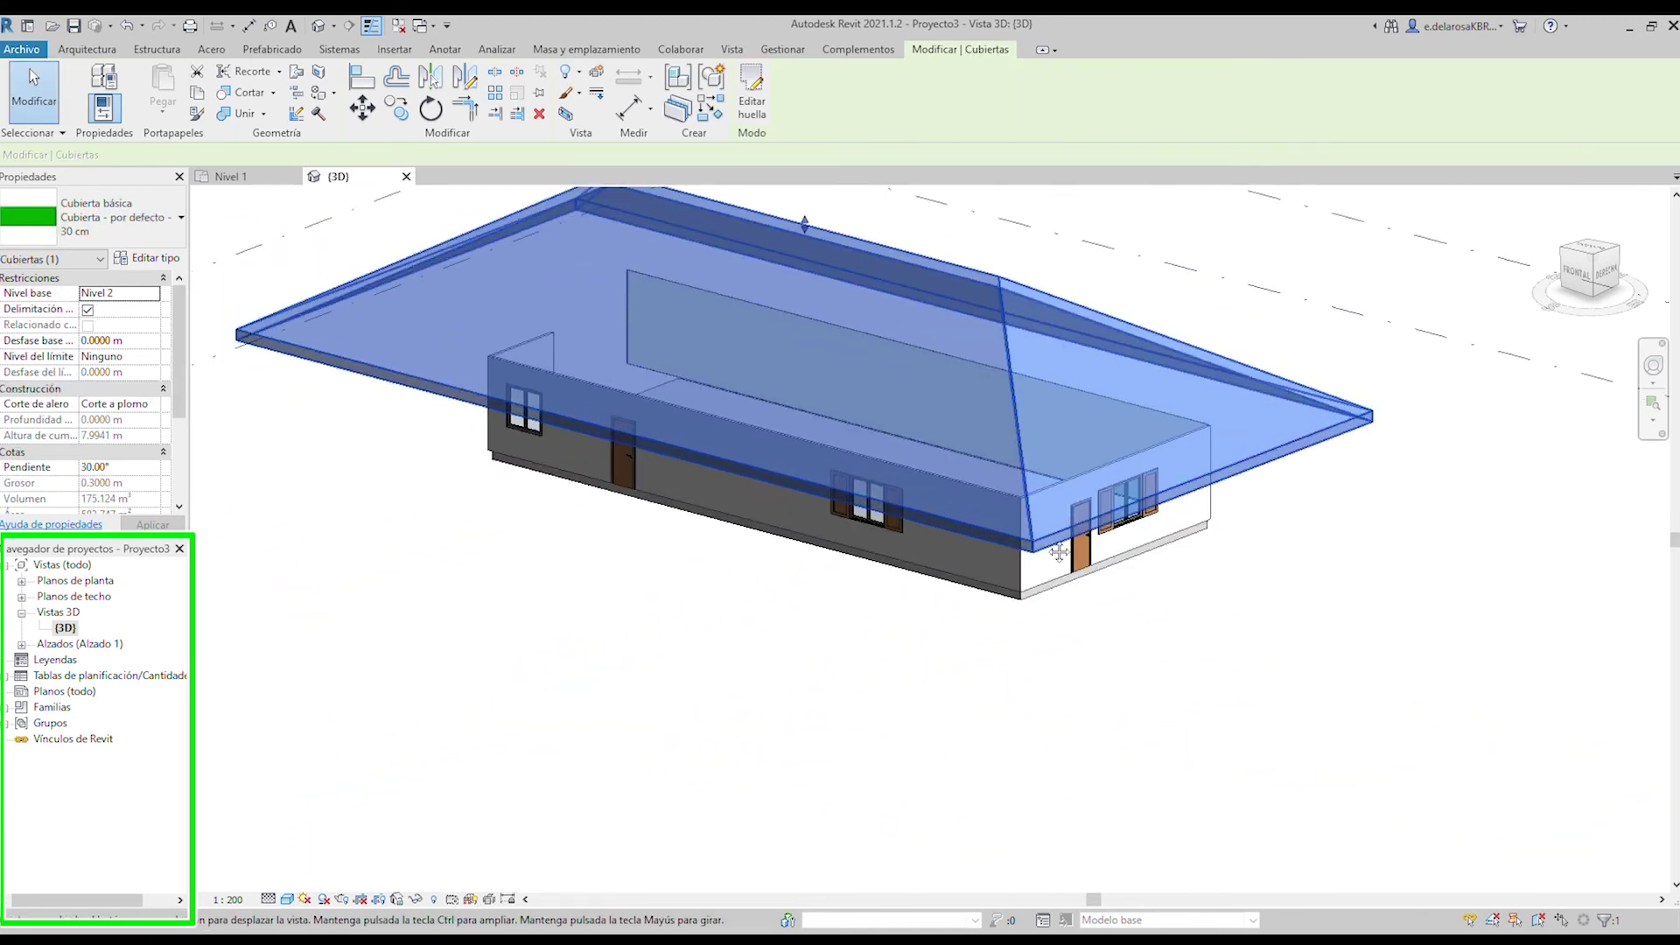
middle_drag(1083, 575, 578, 512)
scroll(573, 512, up, 5)
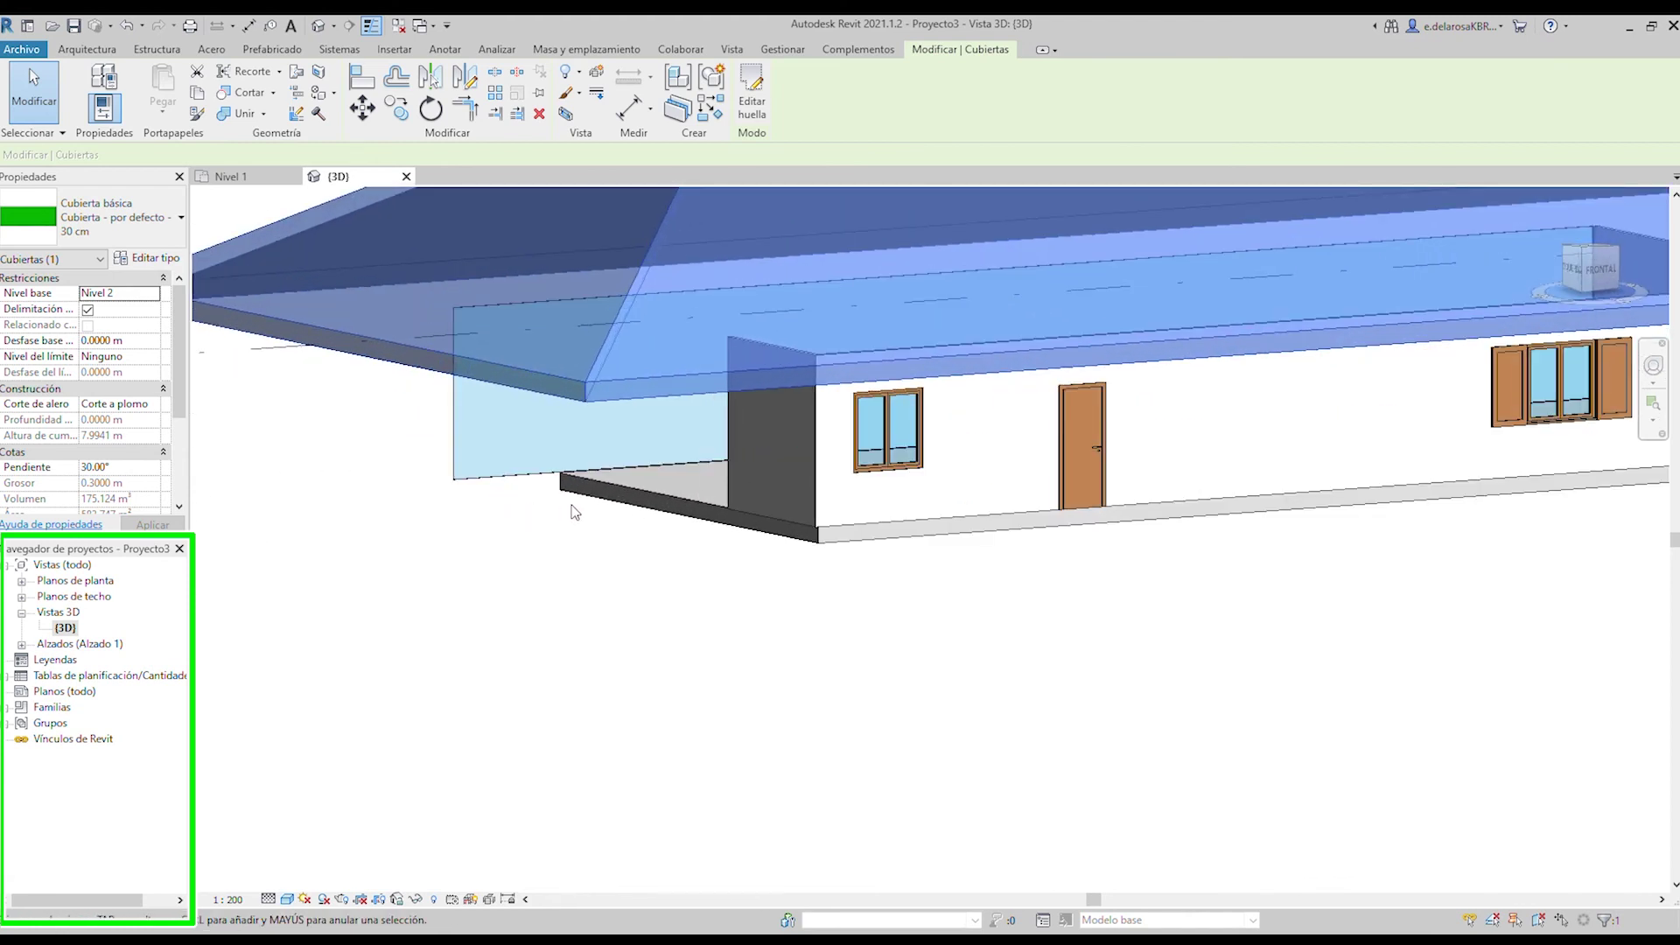
scroll(577, 516, down, 6)
middle_drag(919, 549, 966, 553)
middle_drag(827, 534, 943, 557)
key(alt)
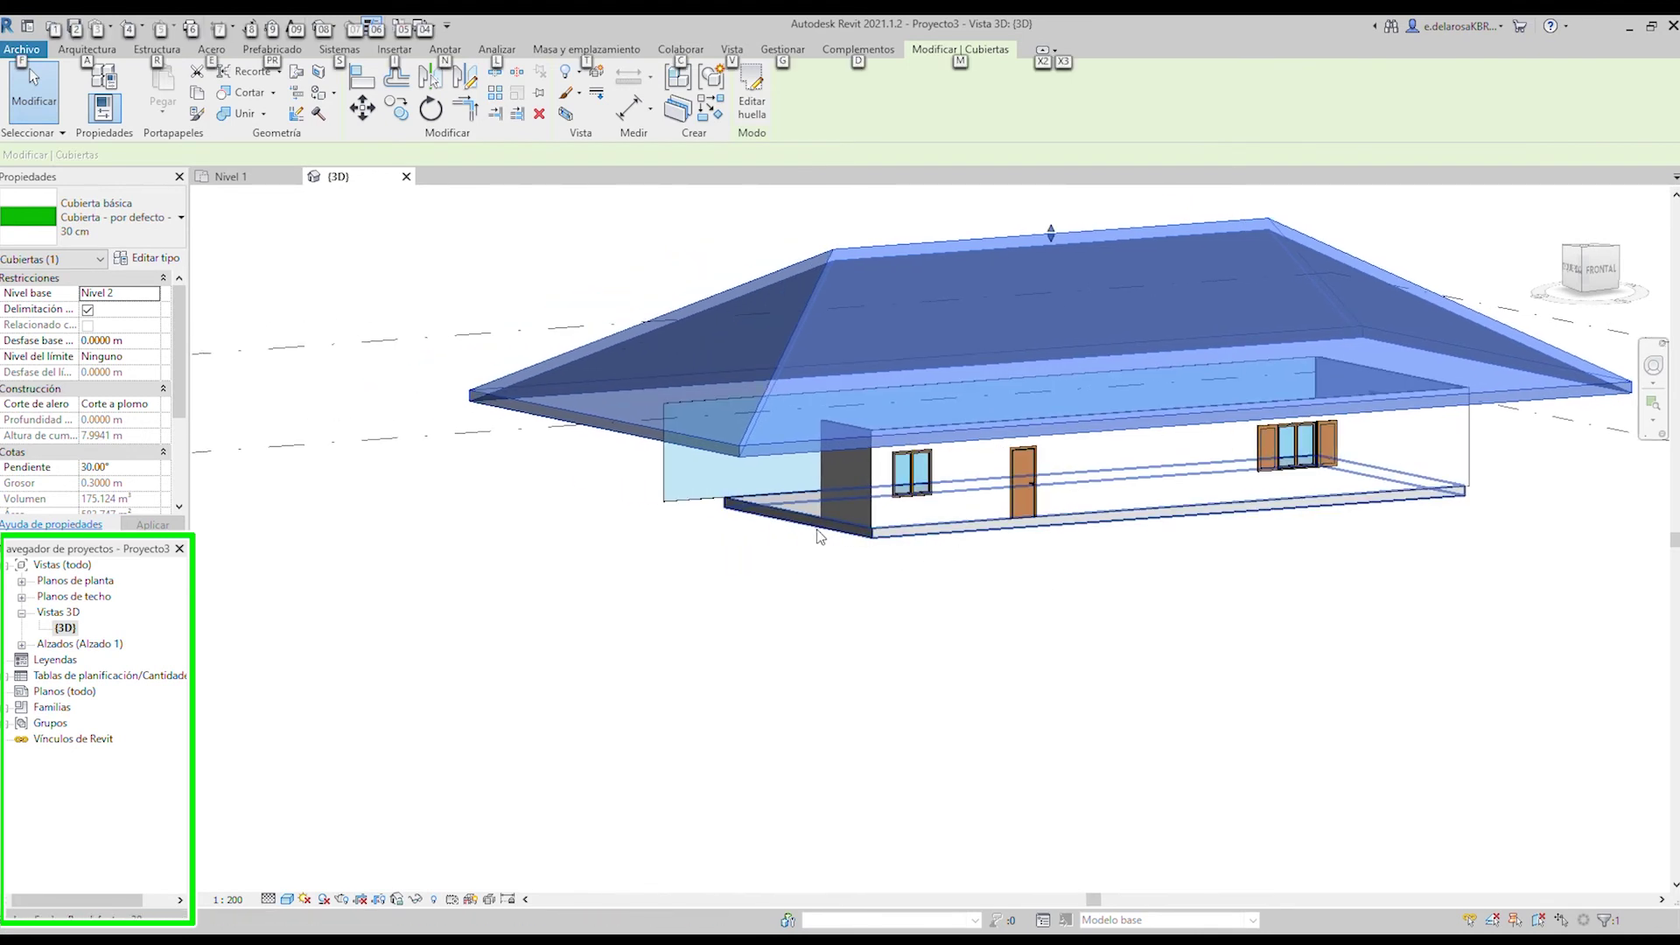
shift+middle_drag(820, 536, 849, 683)
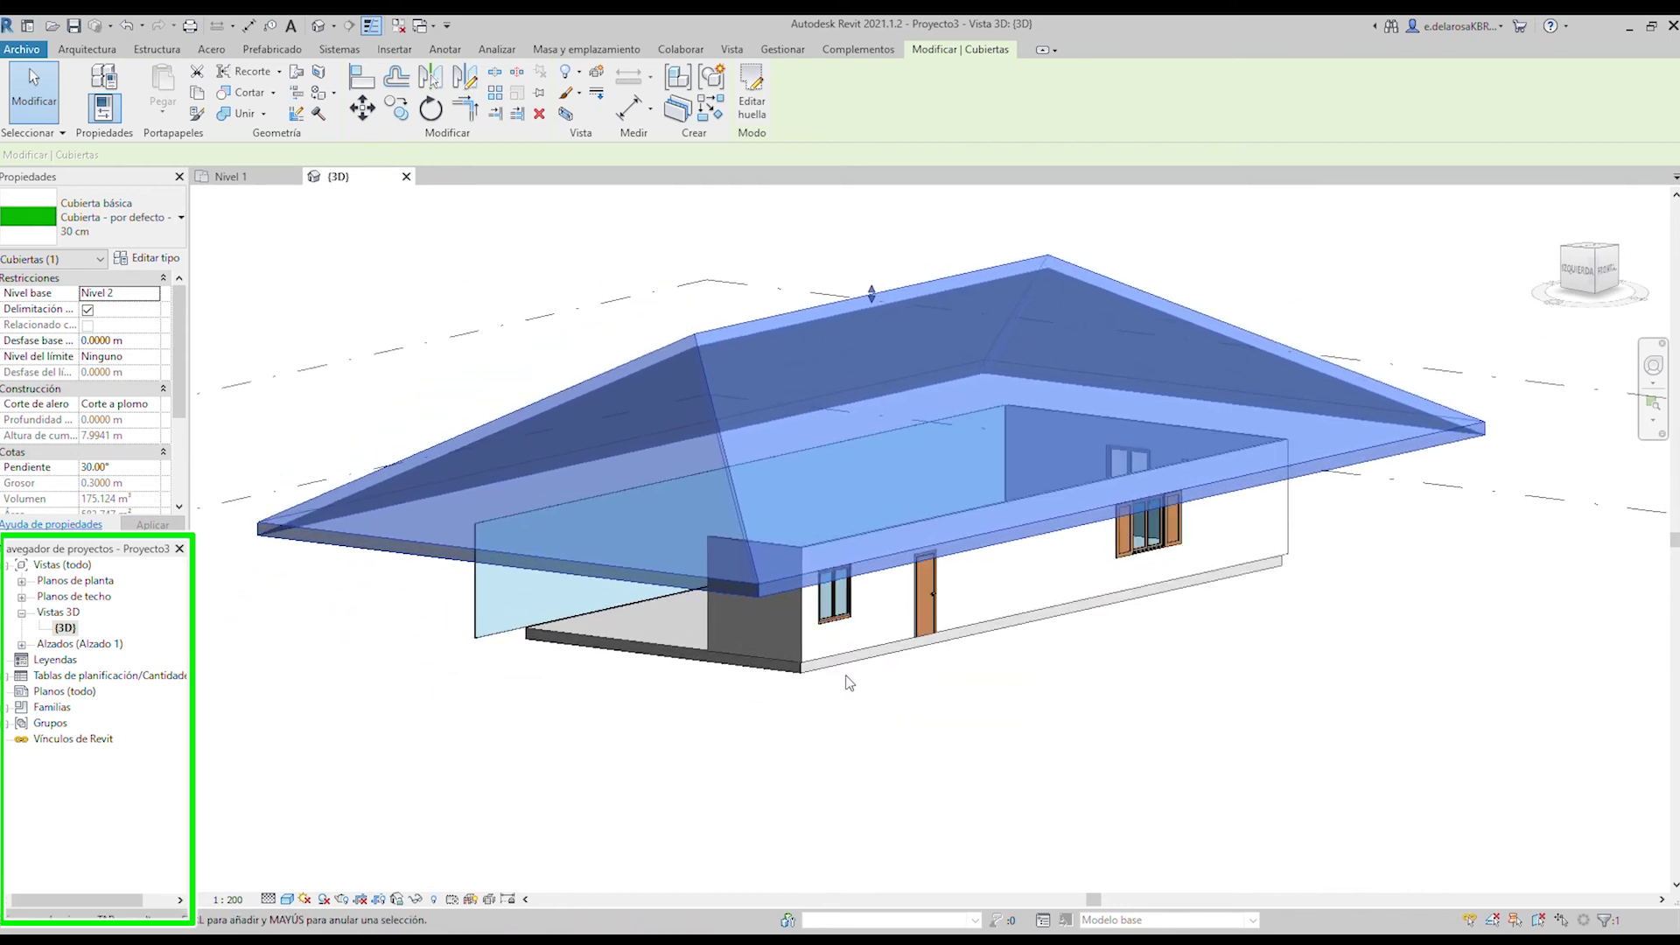
Open the Este, Norte, Oeste and Sur elevation views from the project browser.
click(22, 613)
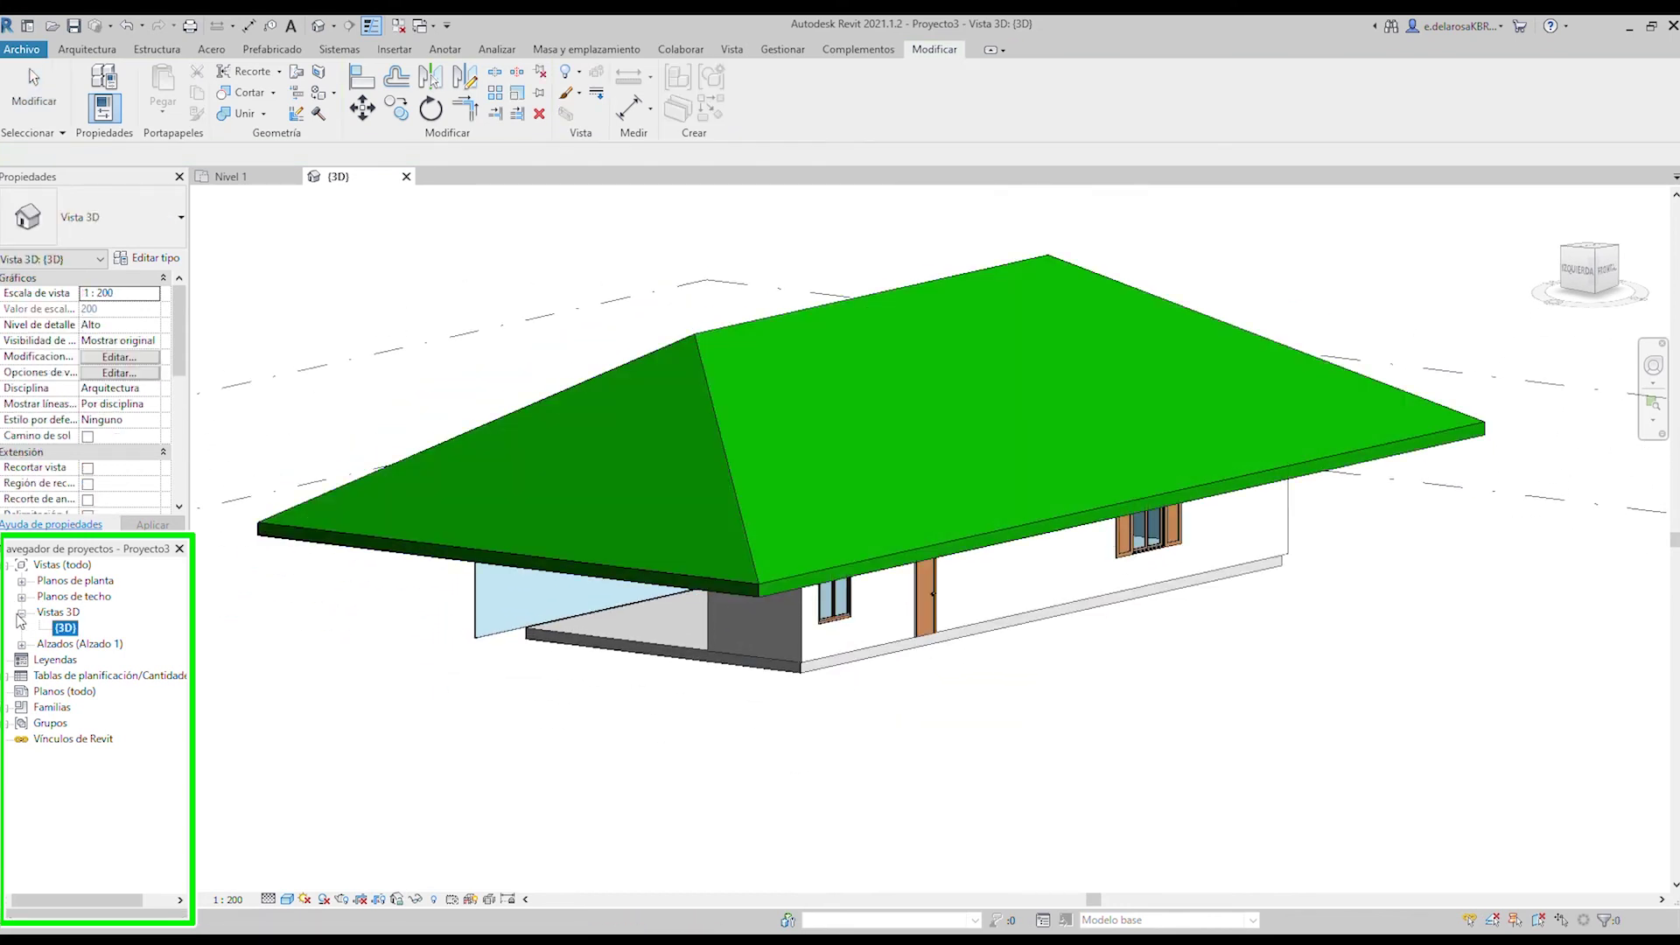
click(22, 628)
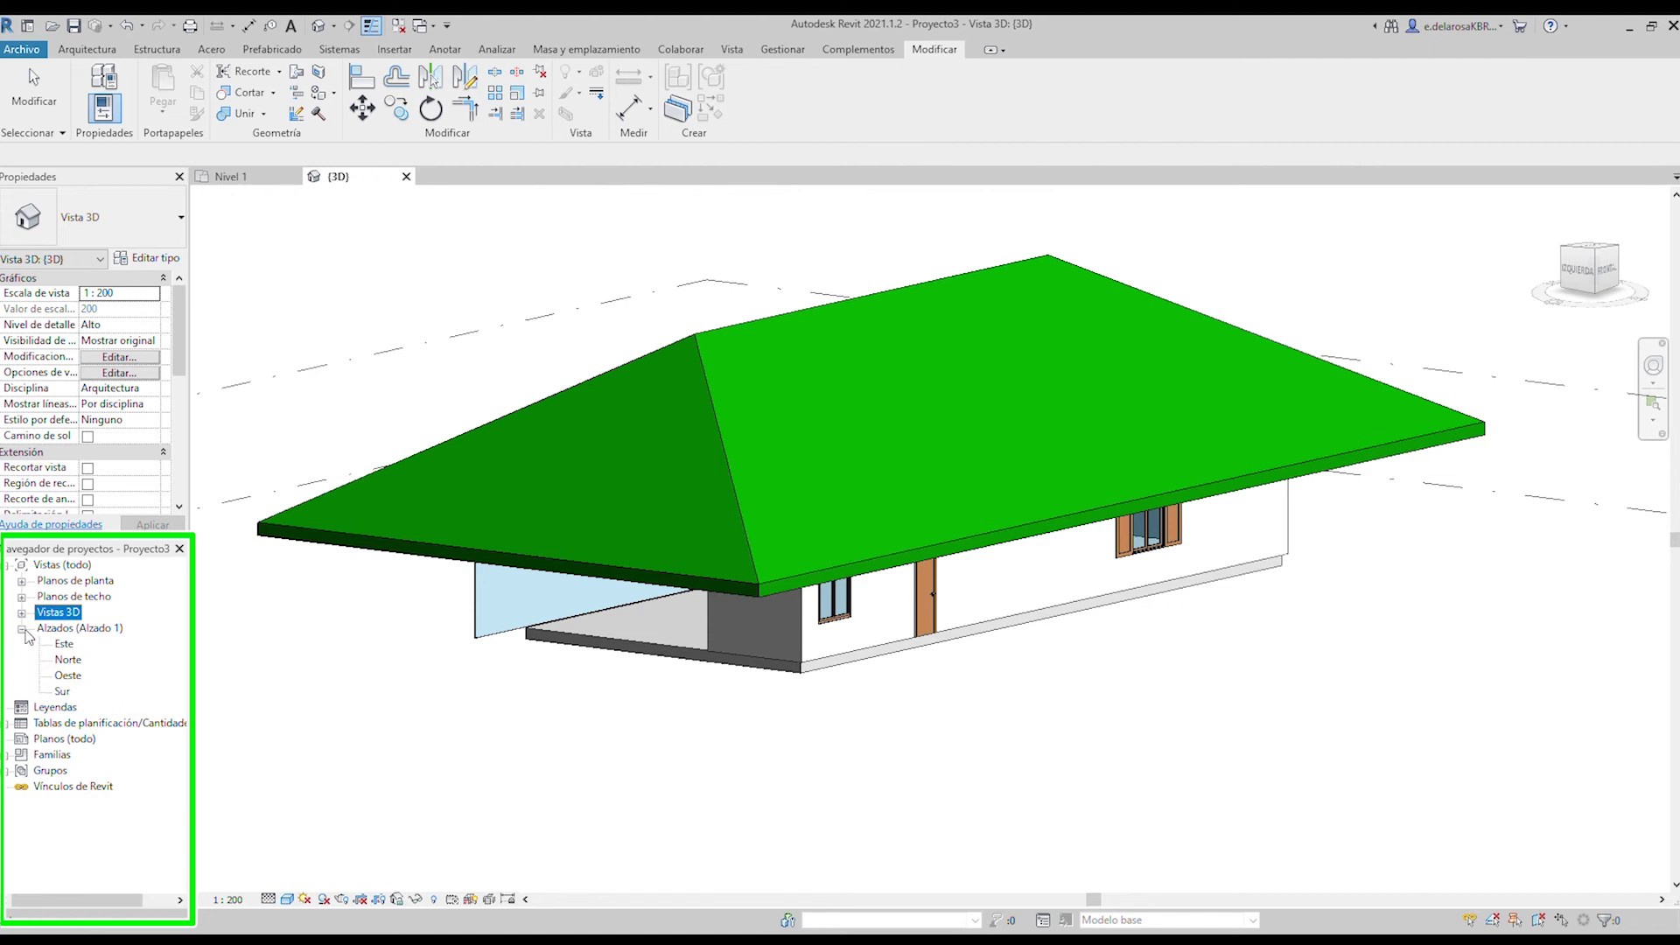
double_click(64, 645)
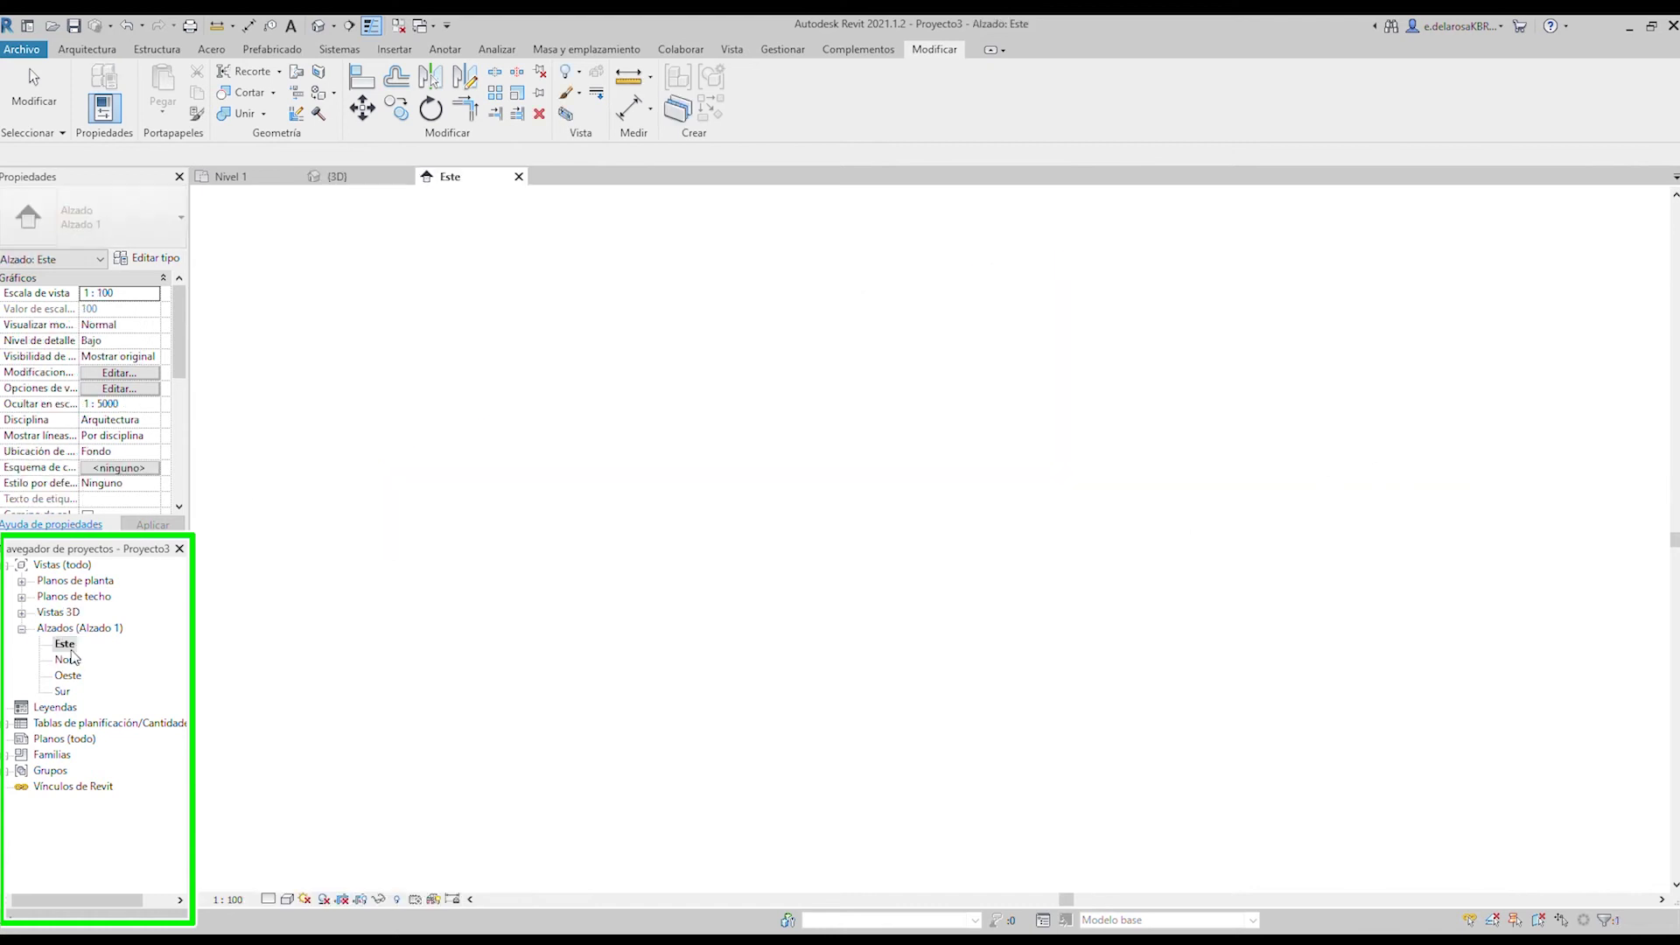
double_click(68, 661)
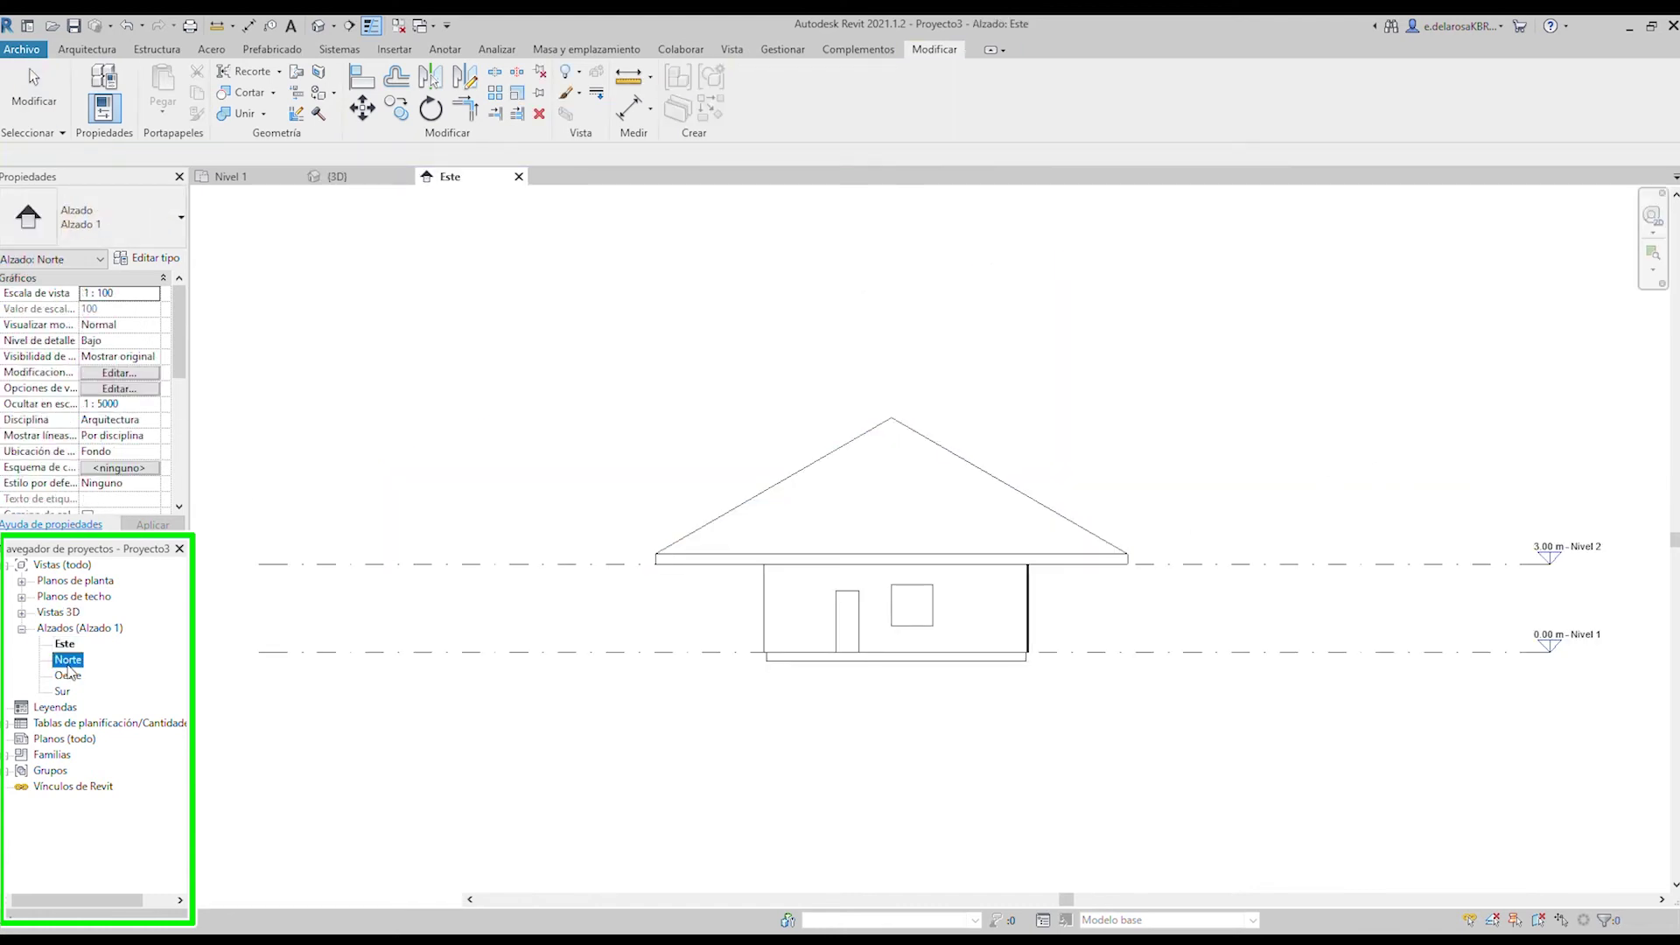
double_click(67, 674)
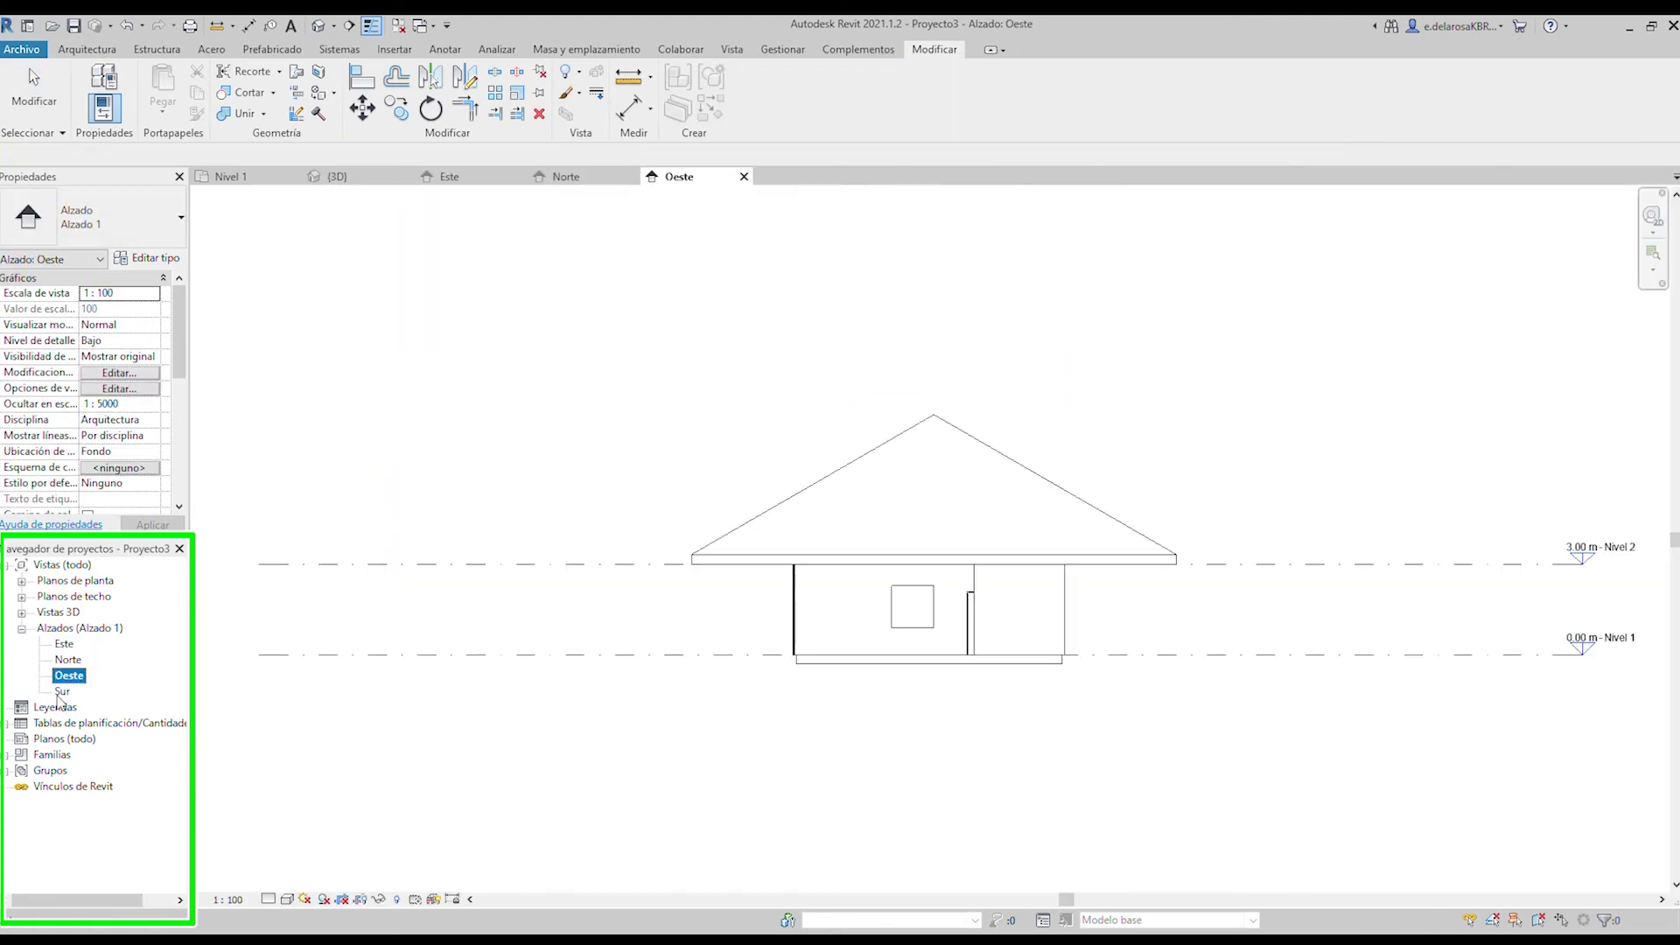
double_click(62, 692)
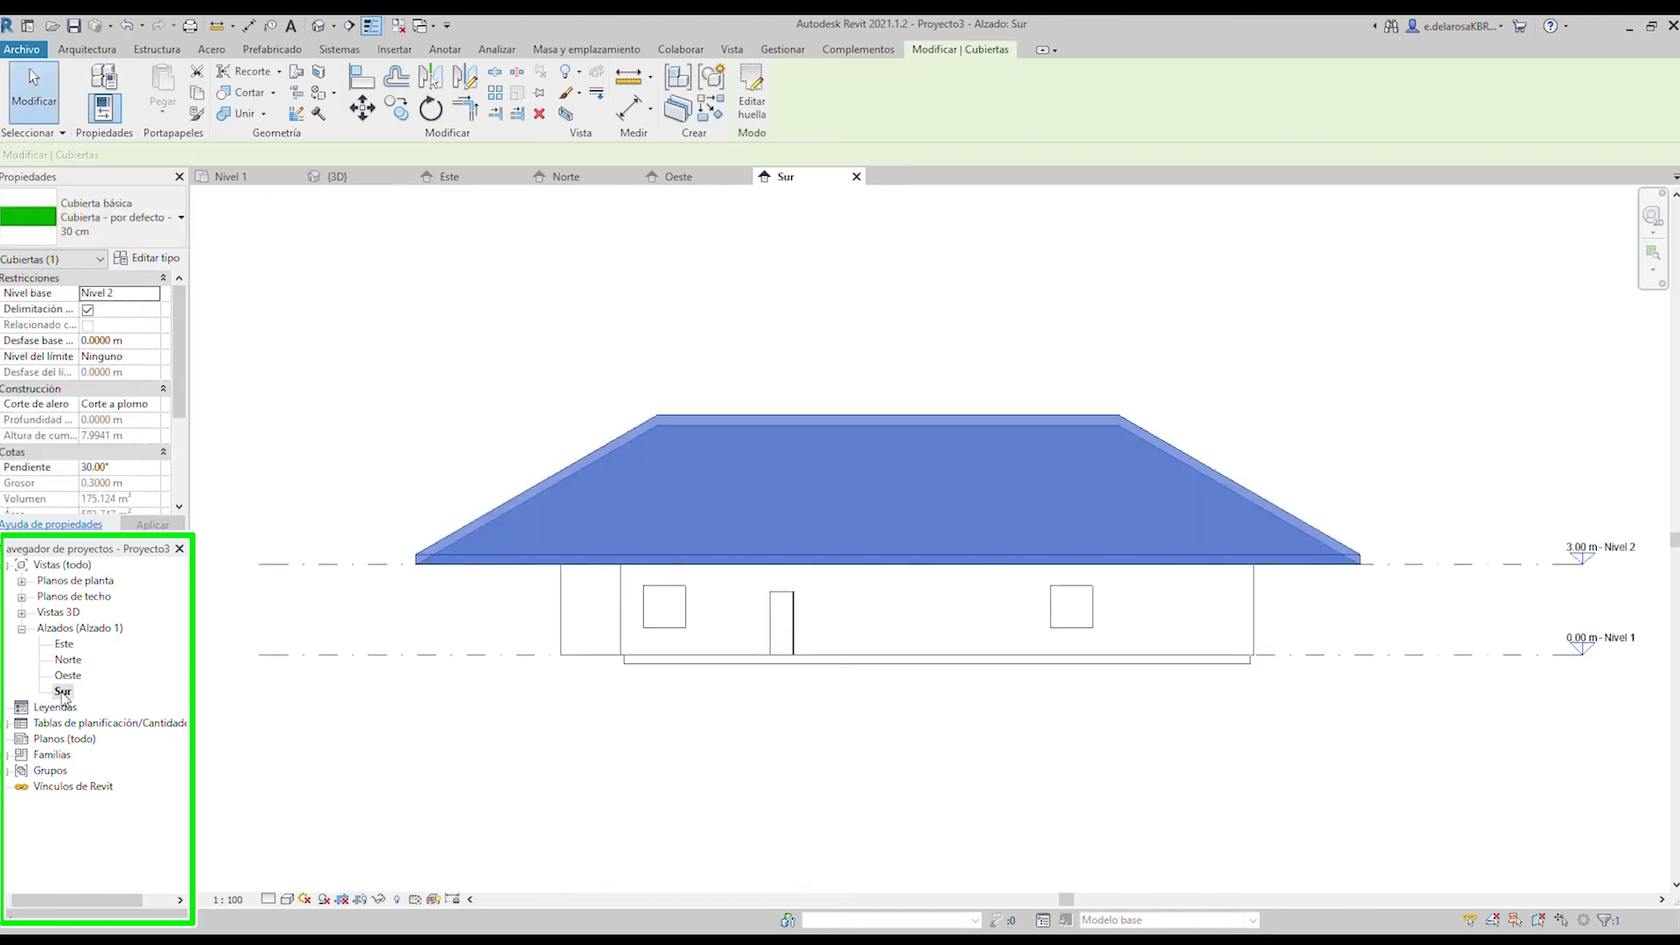
click(22, 629)
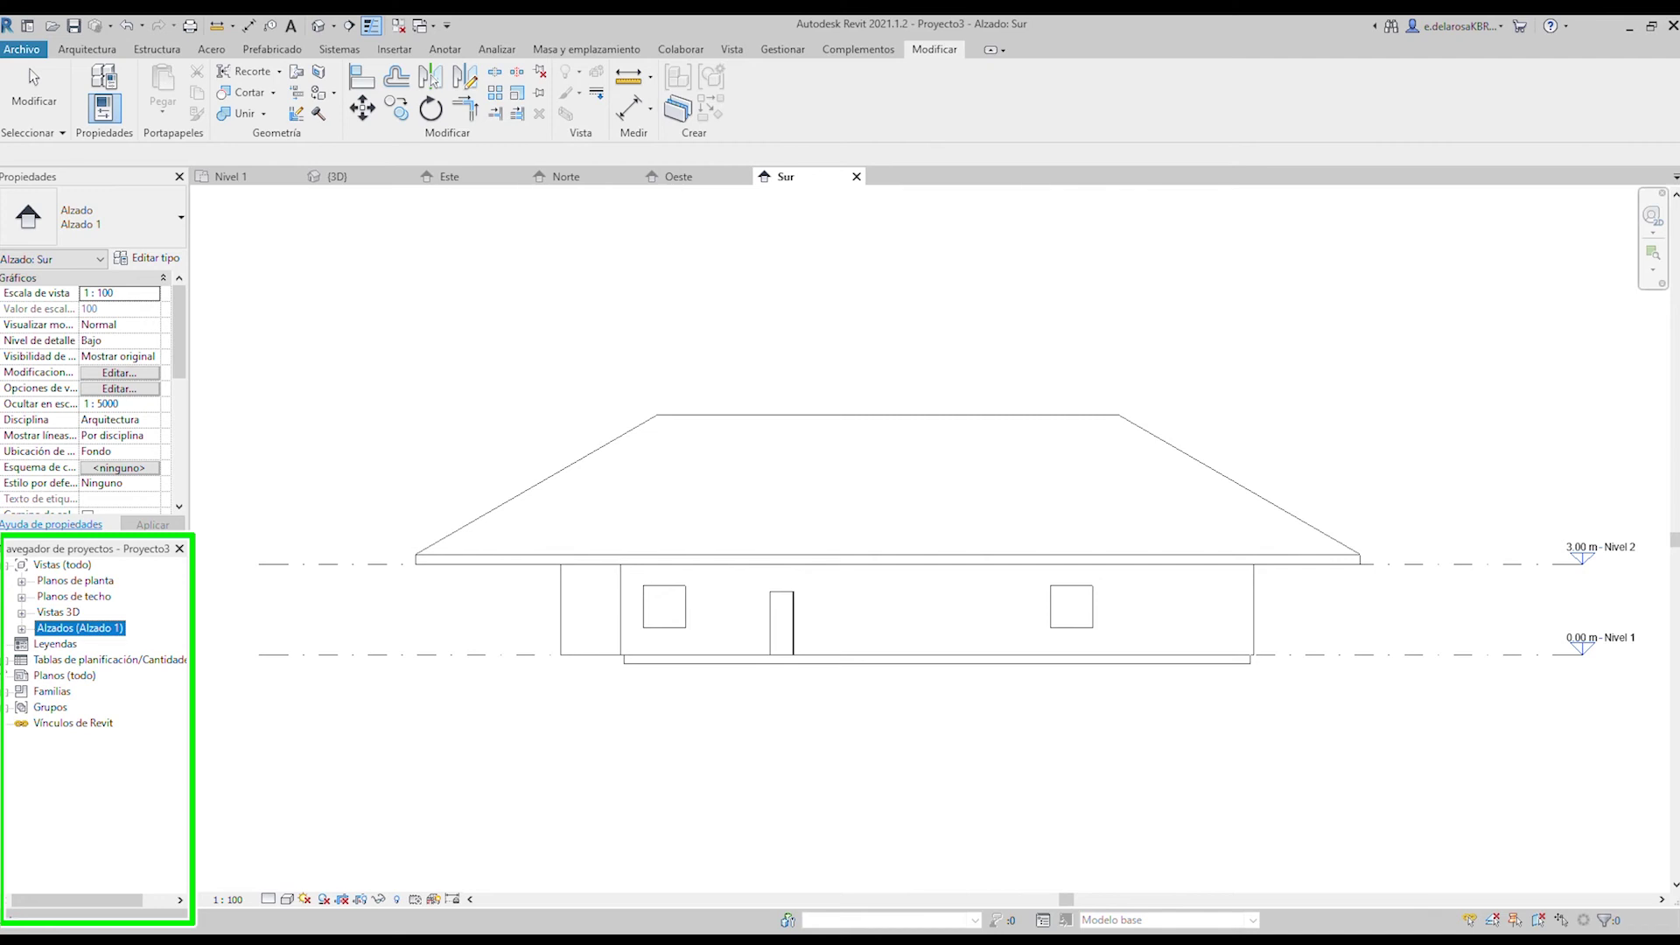
Review the family categories loaded in the project and the sheets group in the project browser.
click(9, 692)
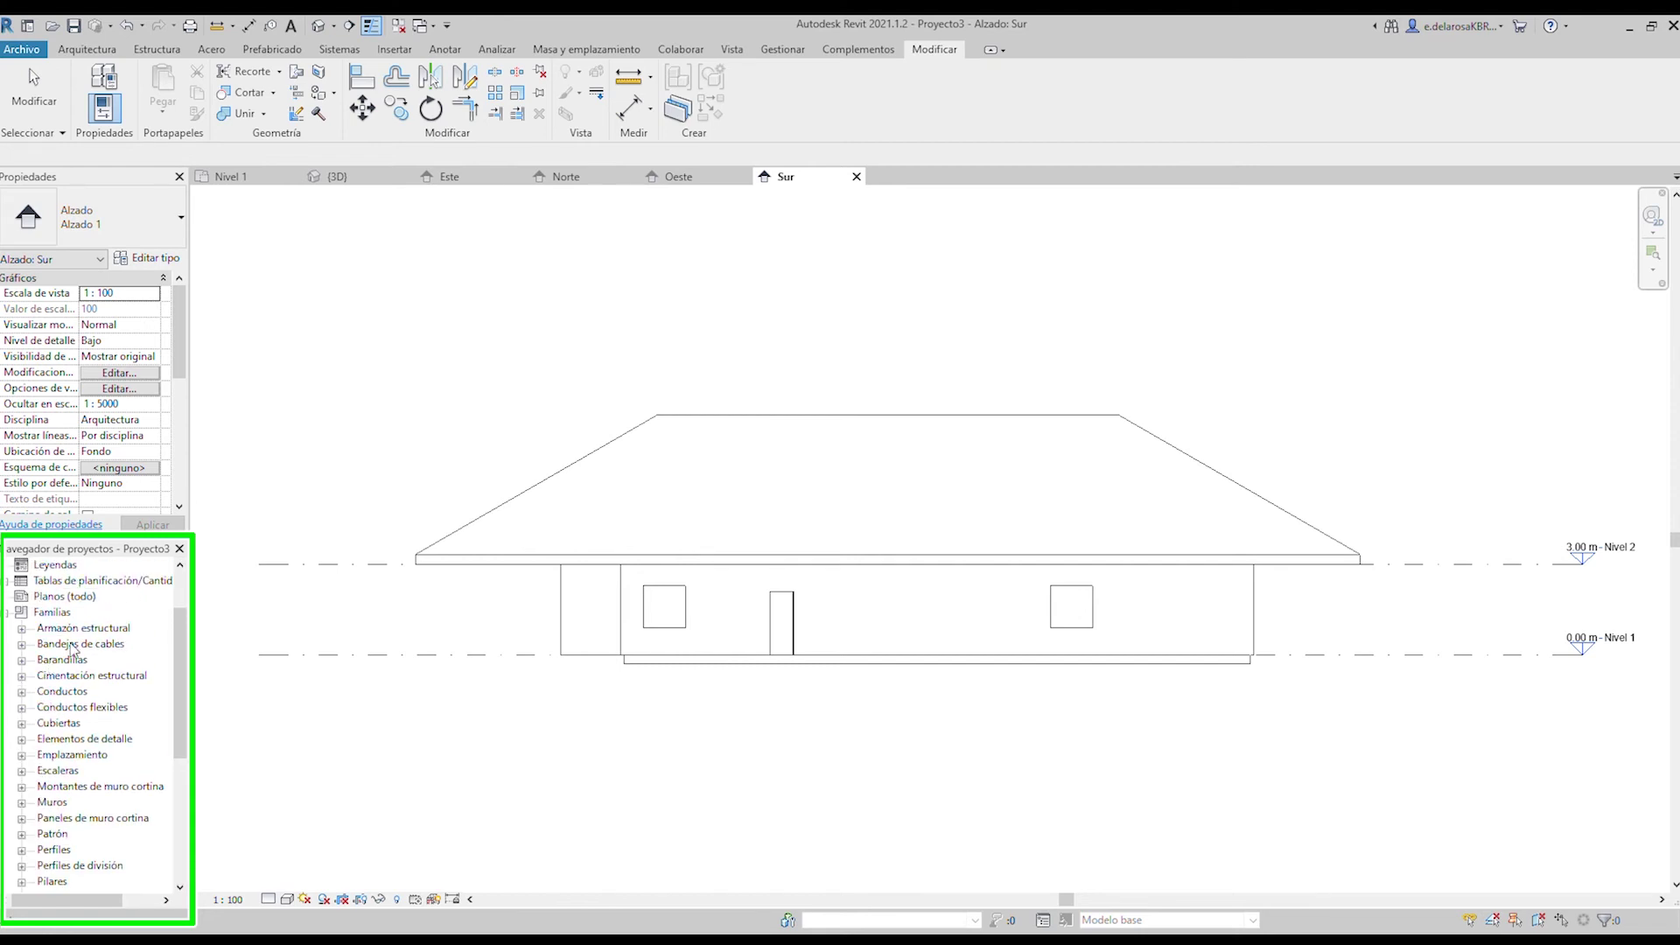
scroll(70, 652, down, 3)
scroll(73, 650, down, 2)
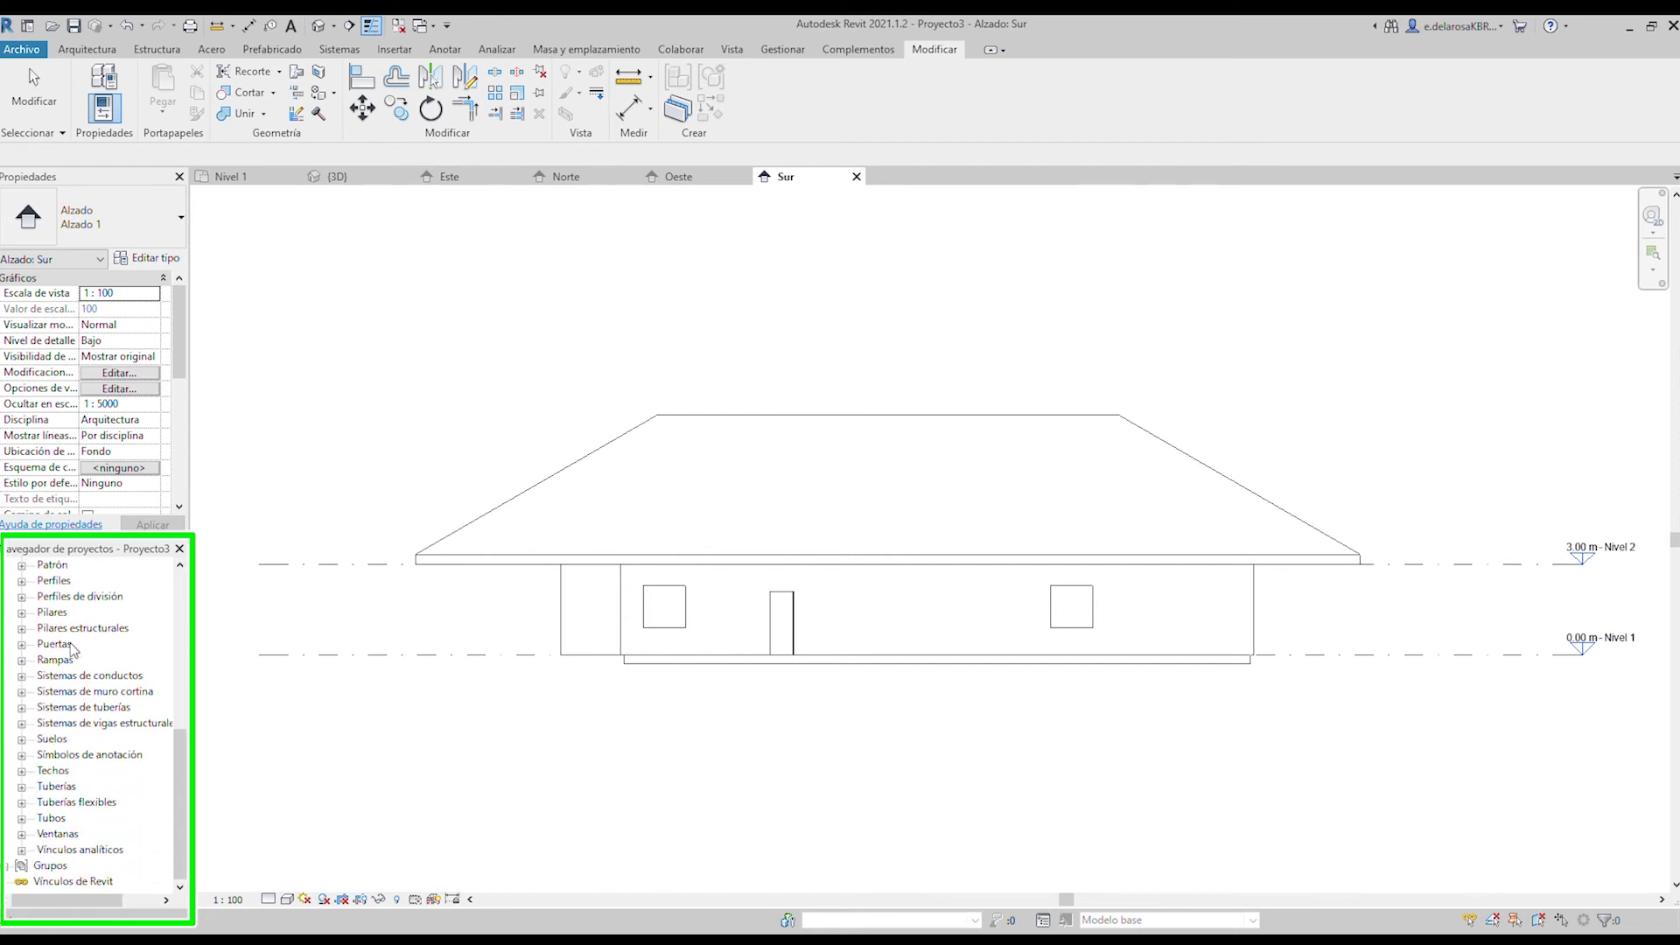
scroll(81, 772, up, 1)
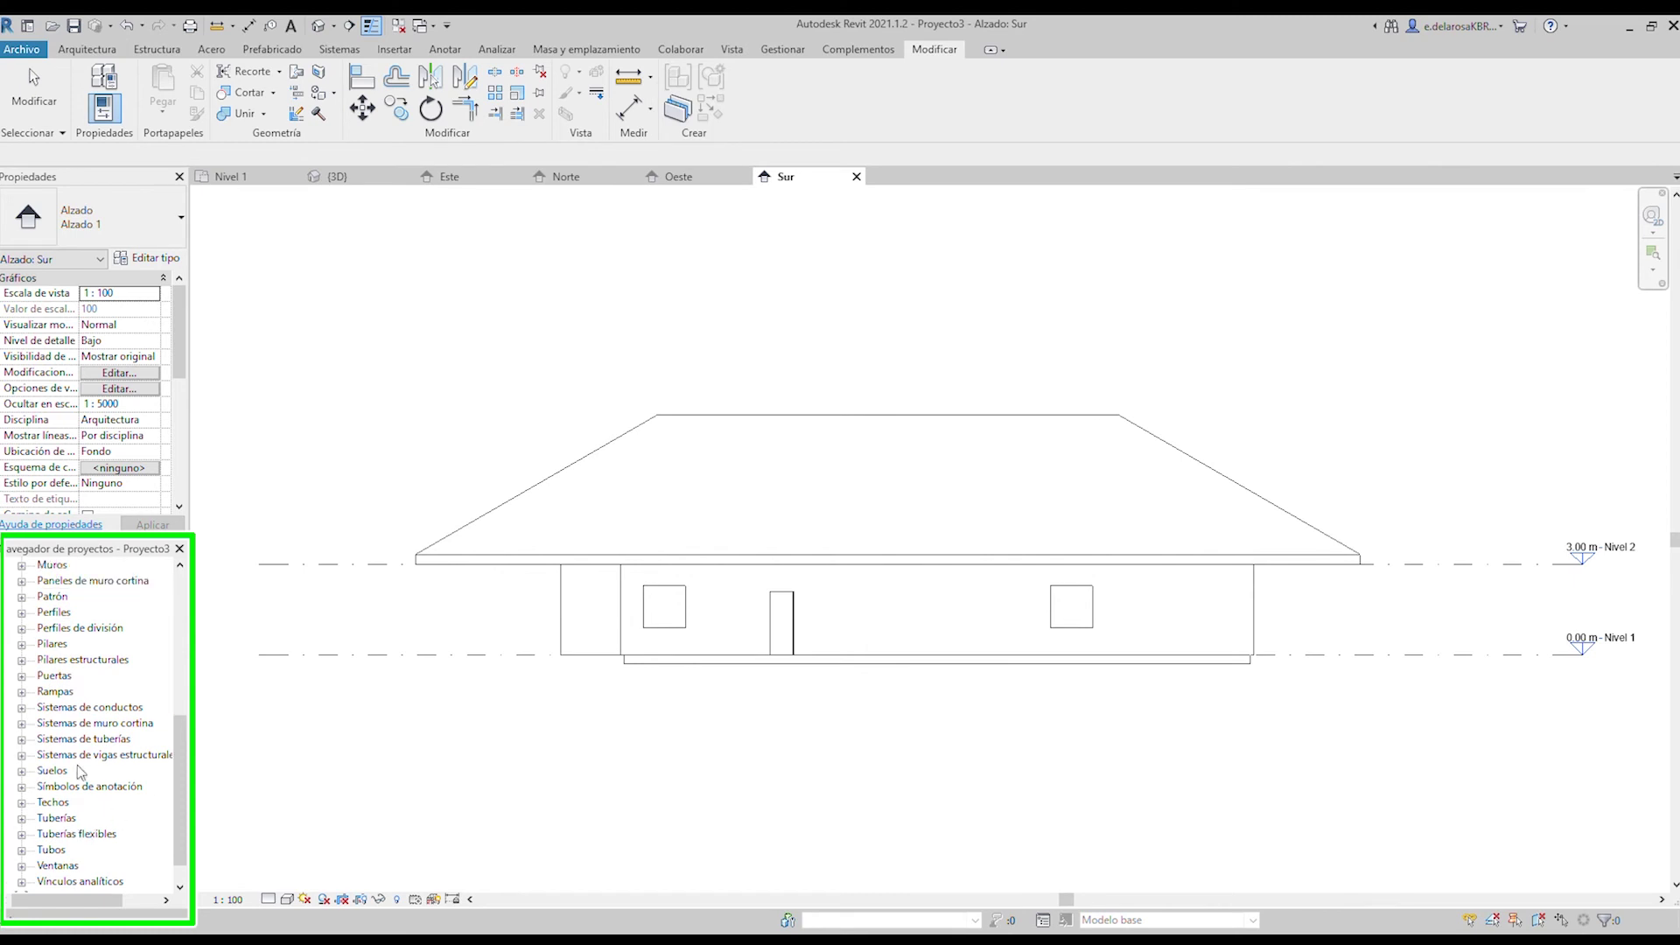
scroll(77, 765, up, 2)
scroll(87, 669, up, 5)
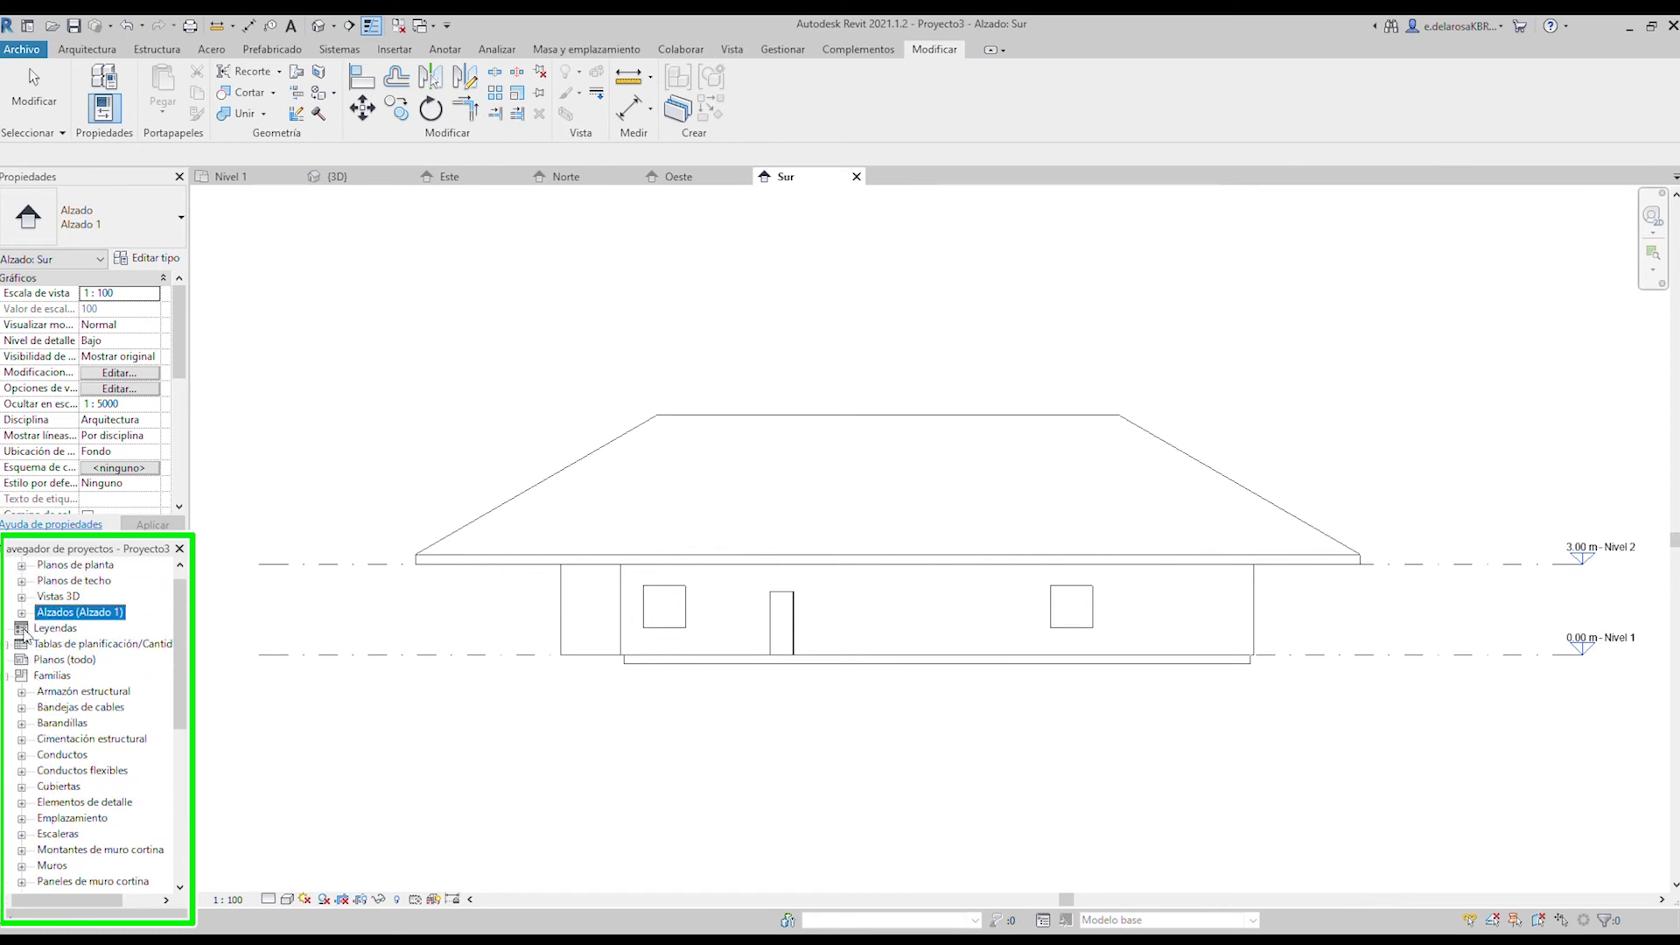
click(9, 678)
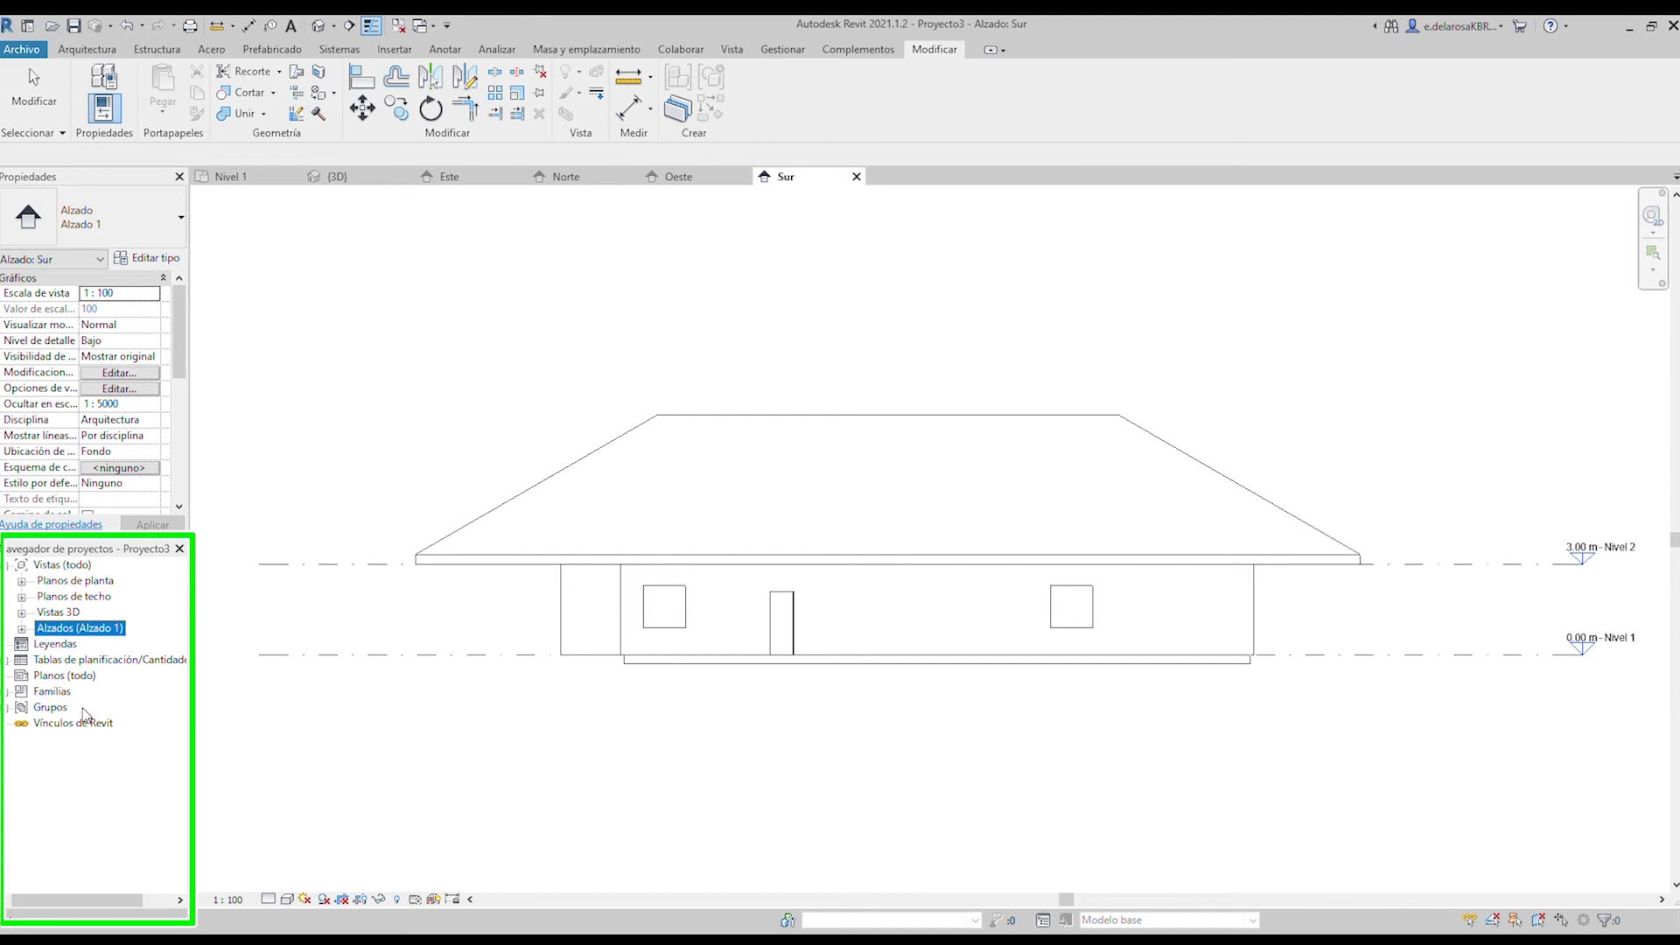
click(31, 678)
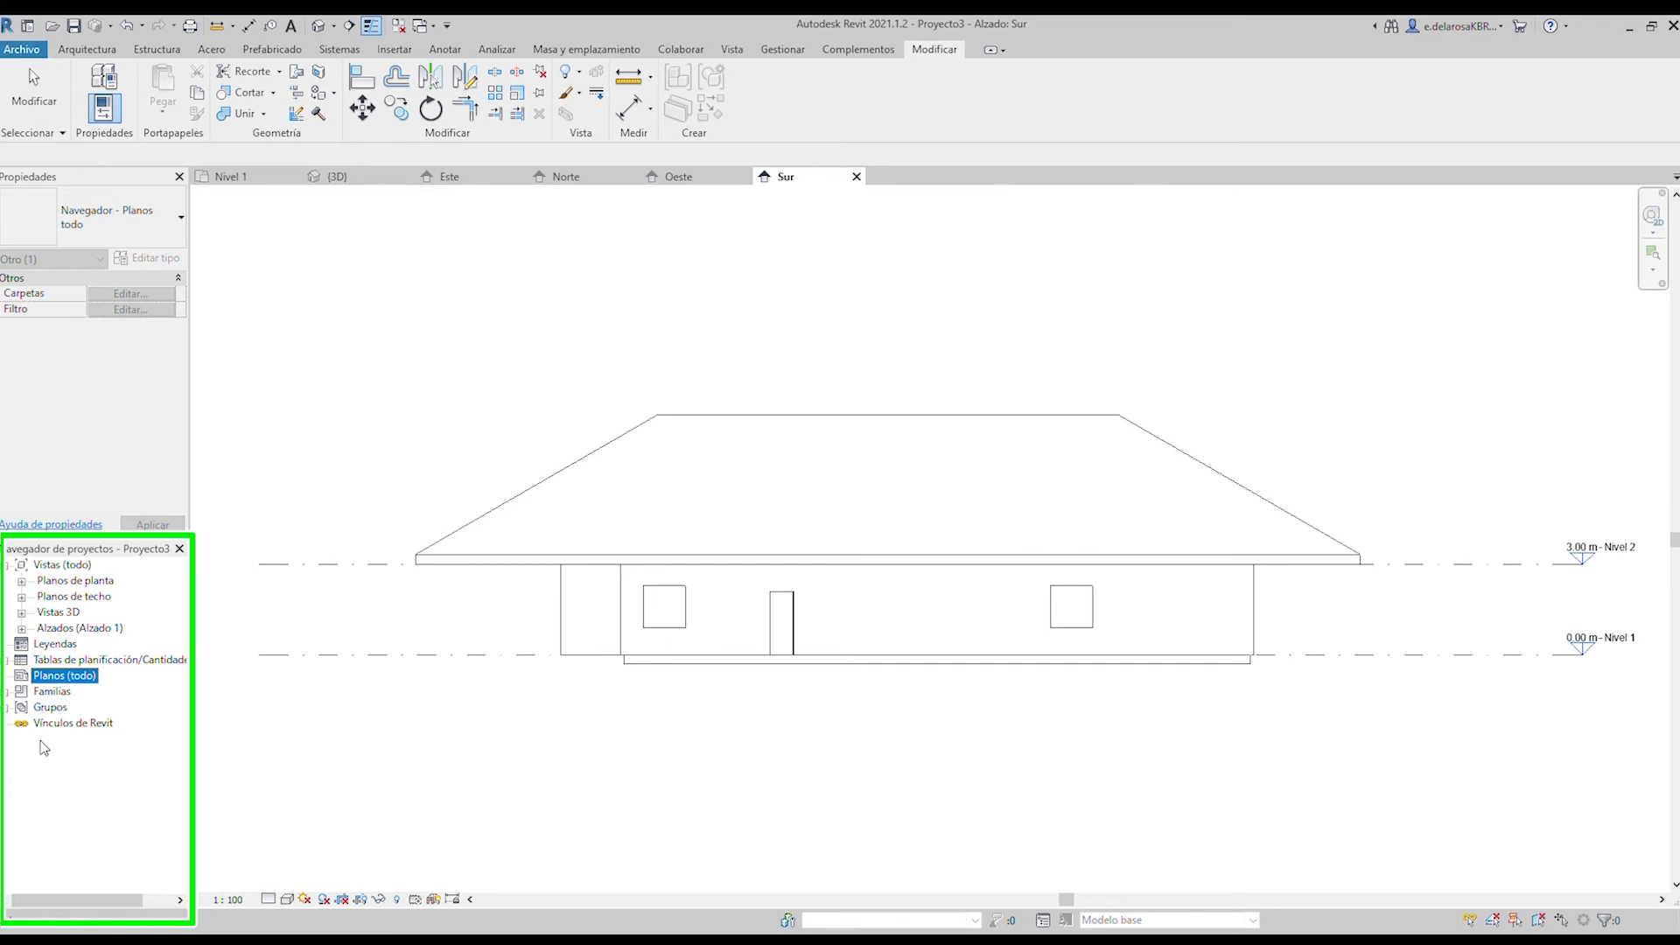
Try a view scale of 1:10 on the Sur elevation and undo the change.
click(438, 553)
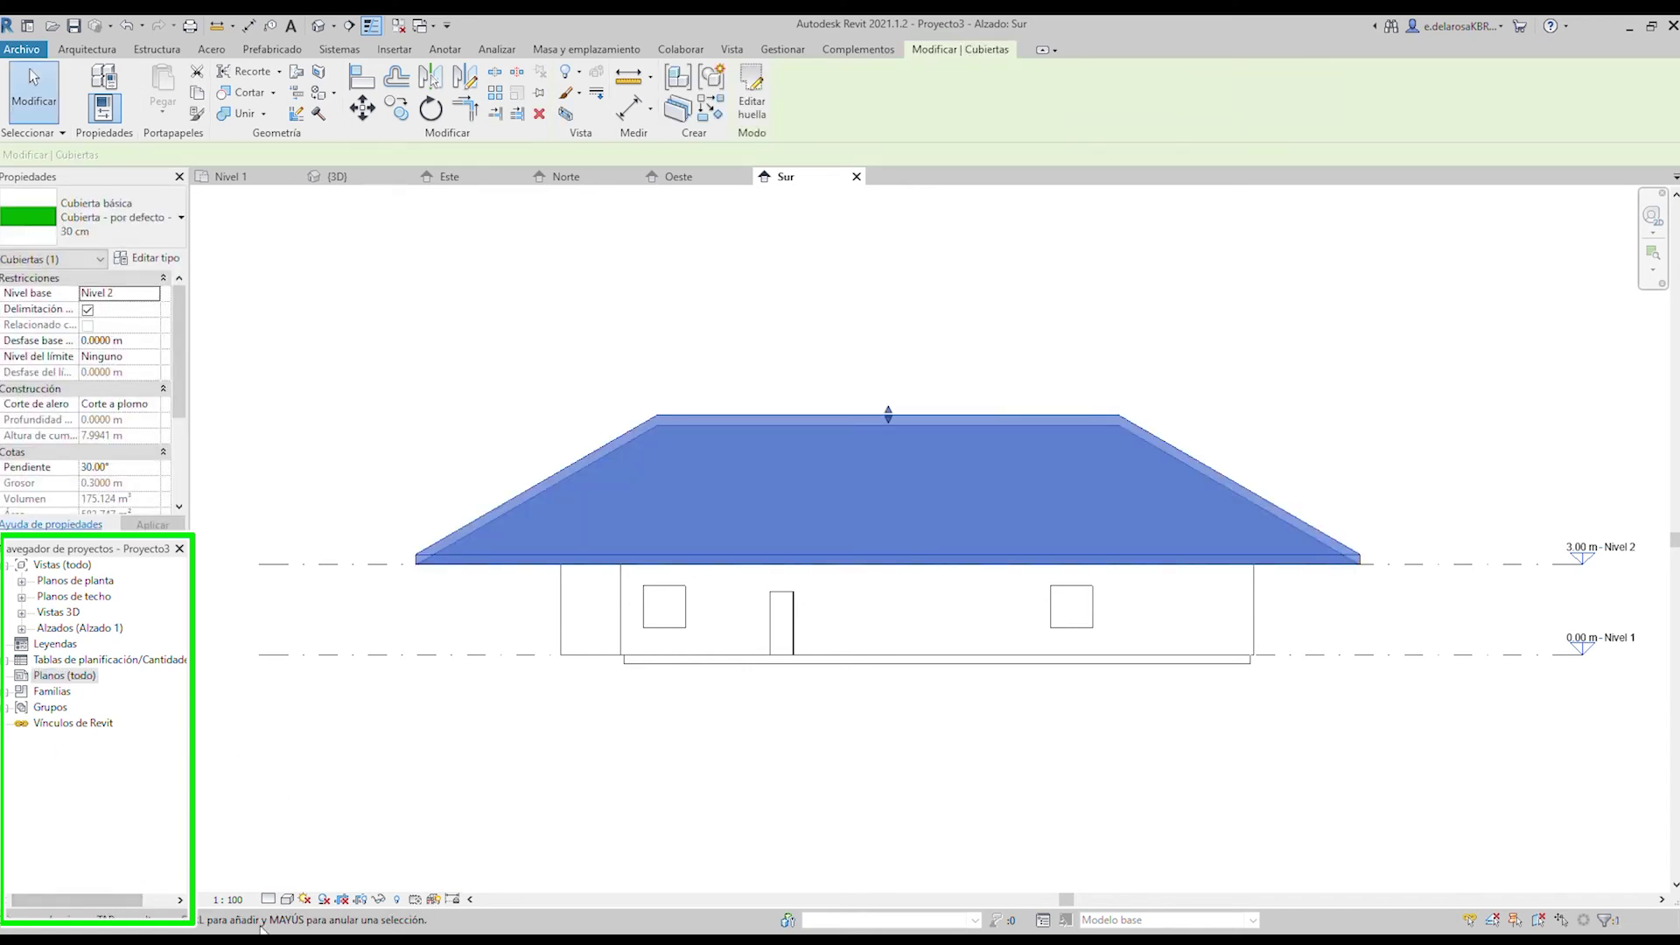
scroll(670, 748, up, 3)
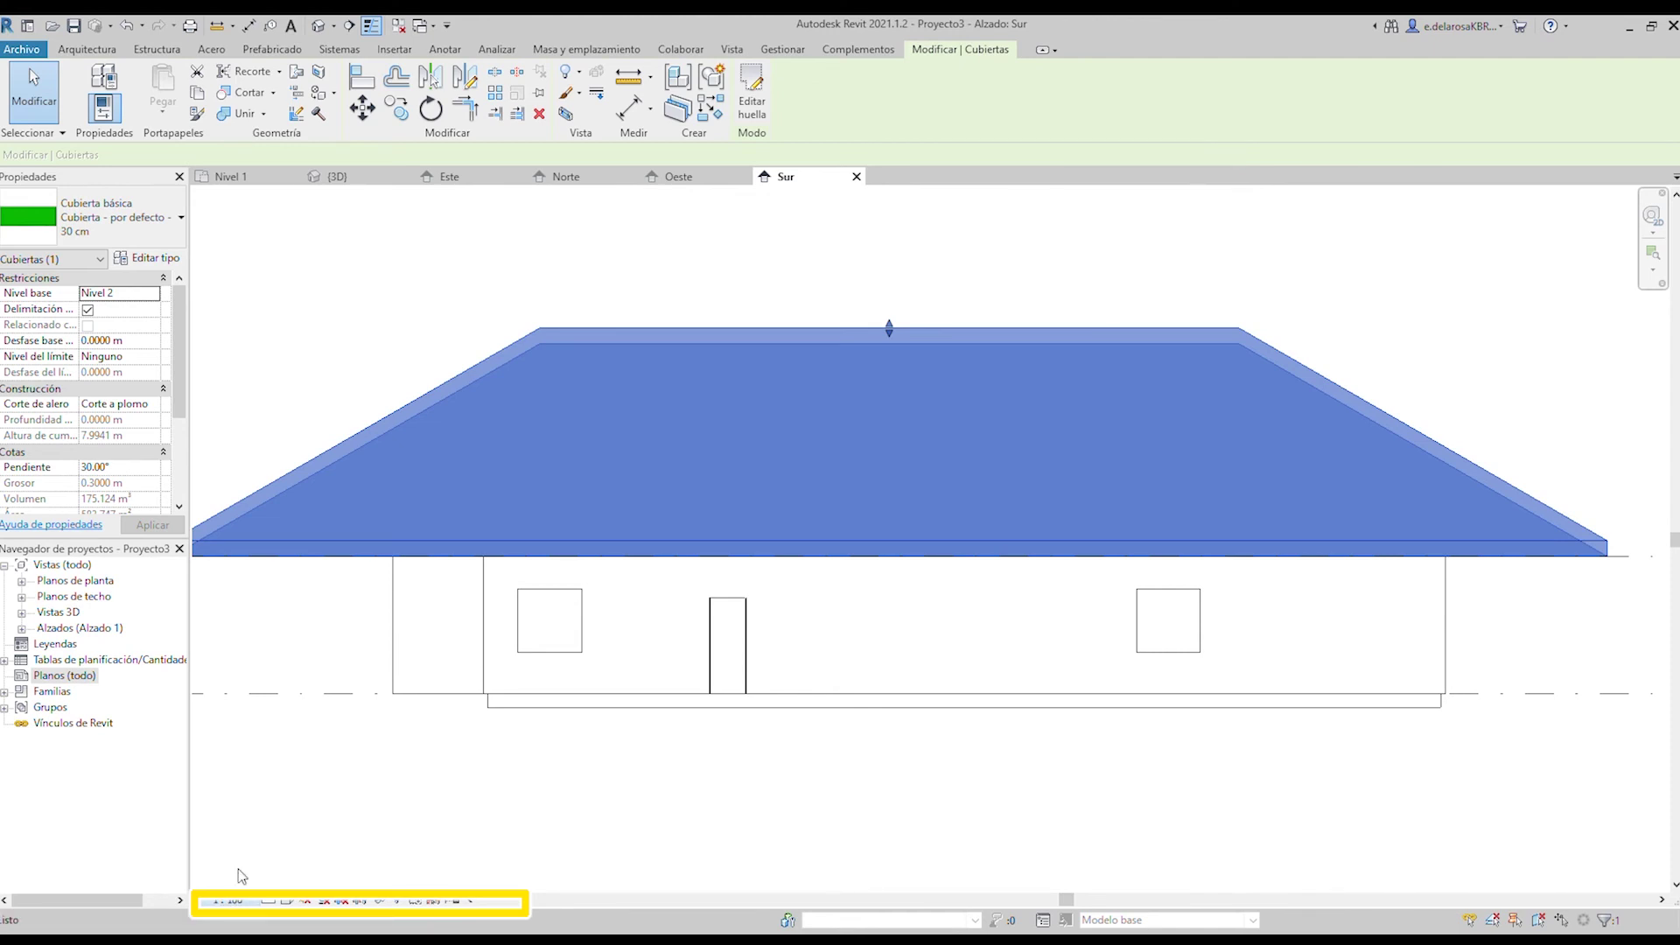
click(282, 716)
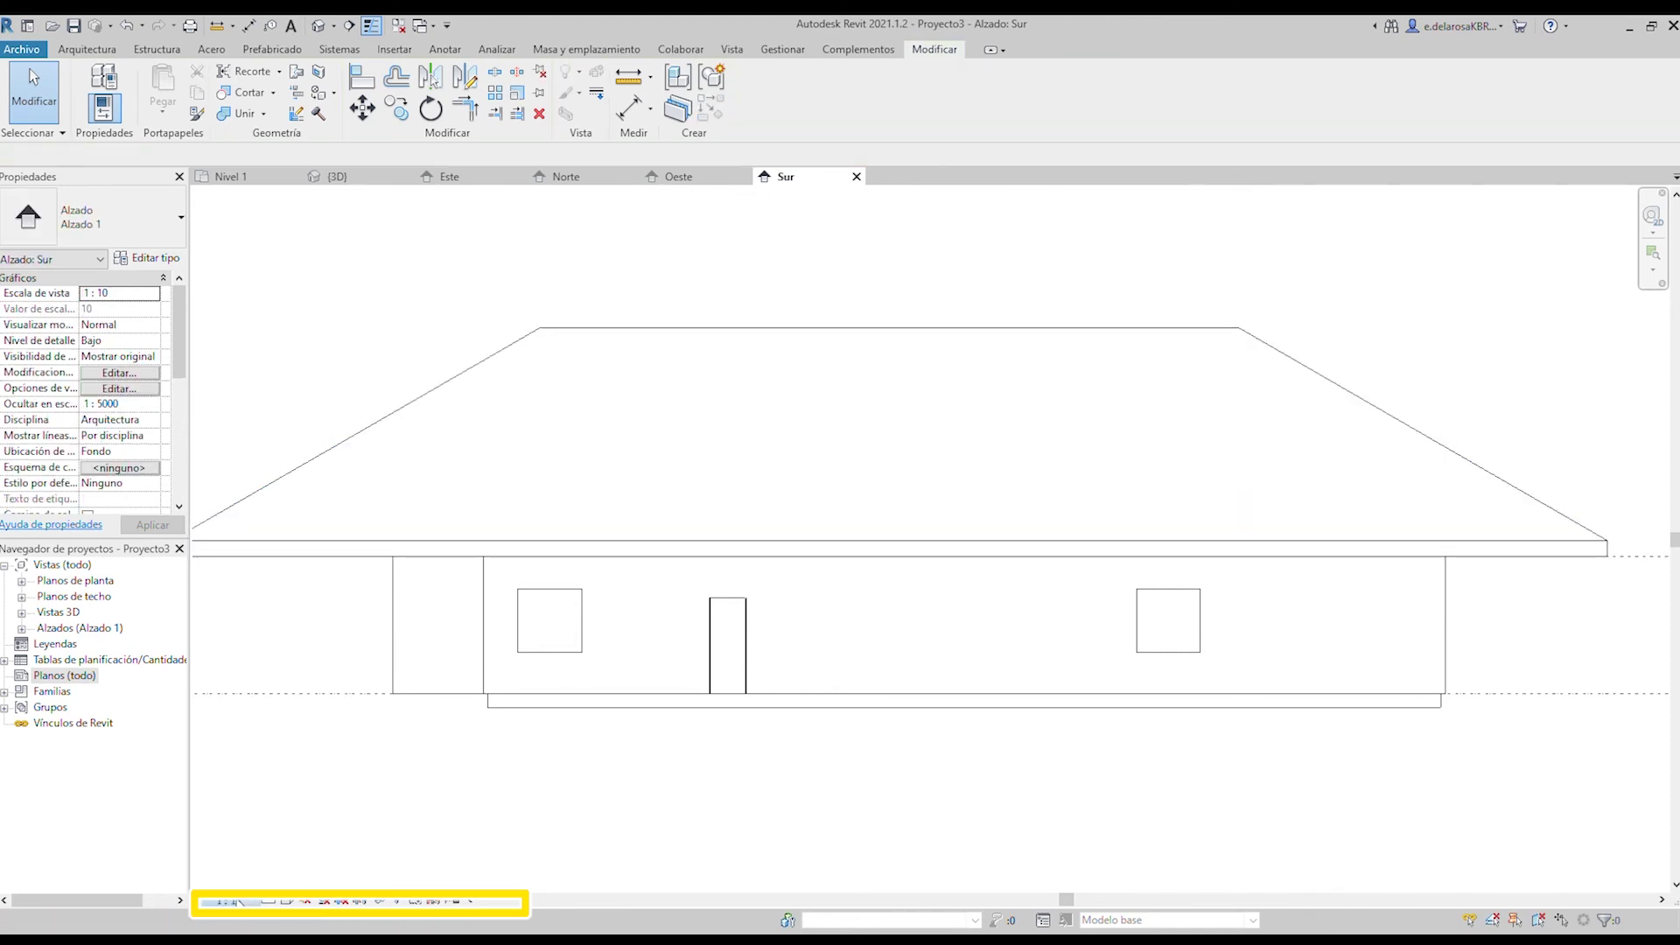
key(ctrl+z)
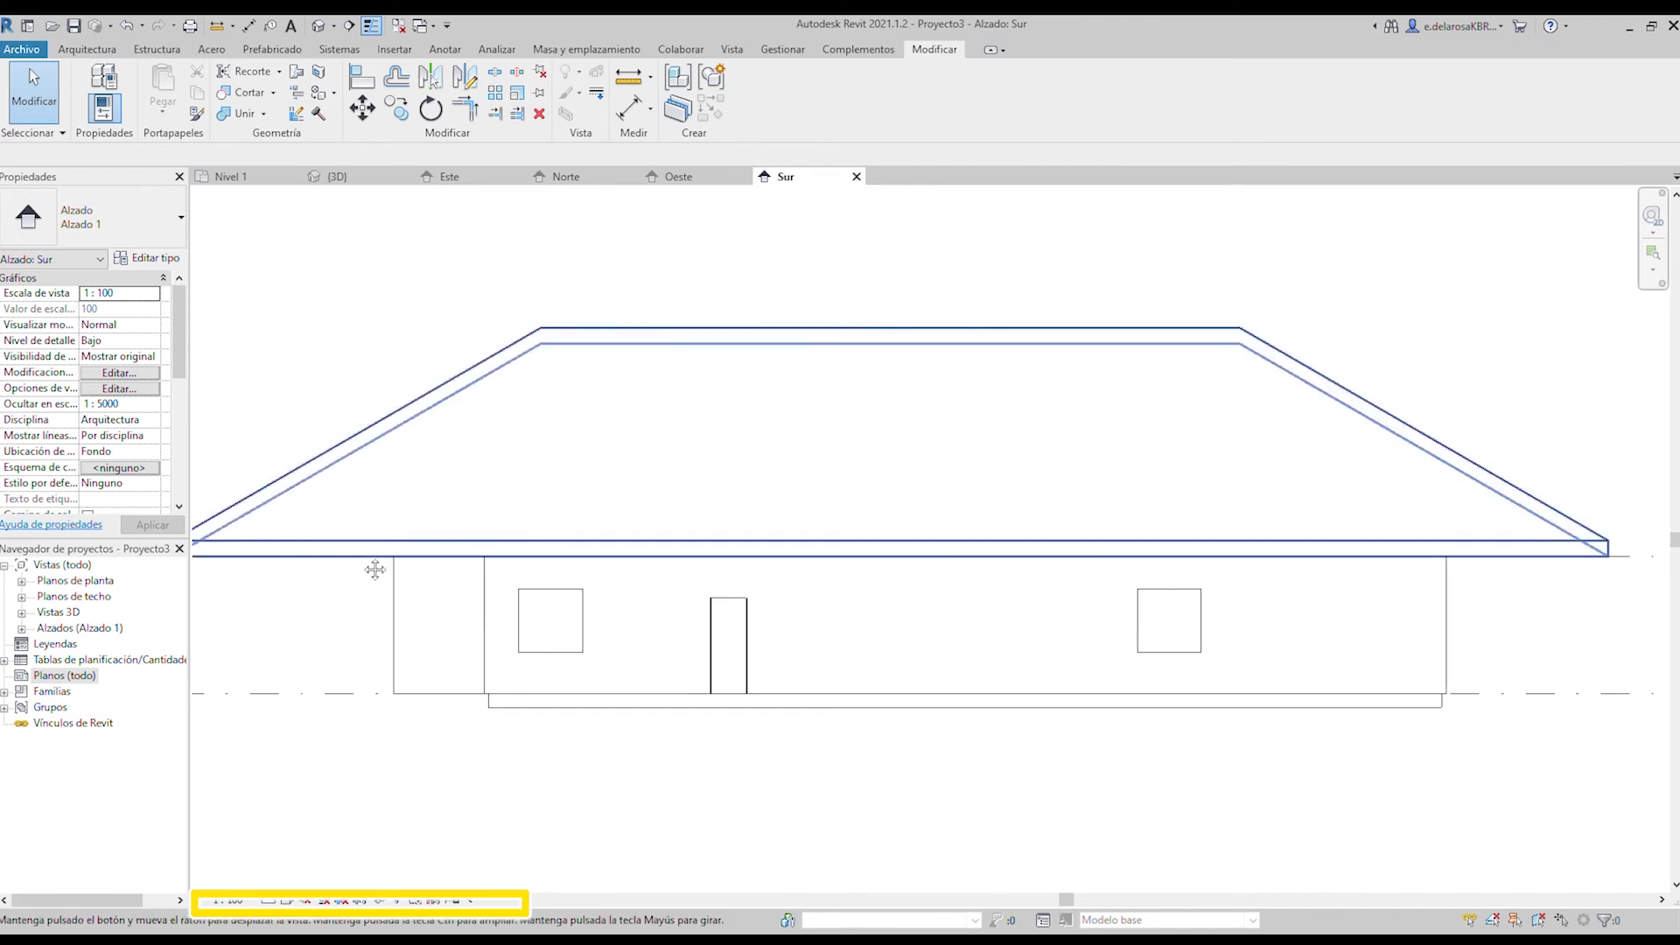
middle_drag(375, 569, 420, 578)
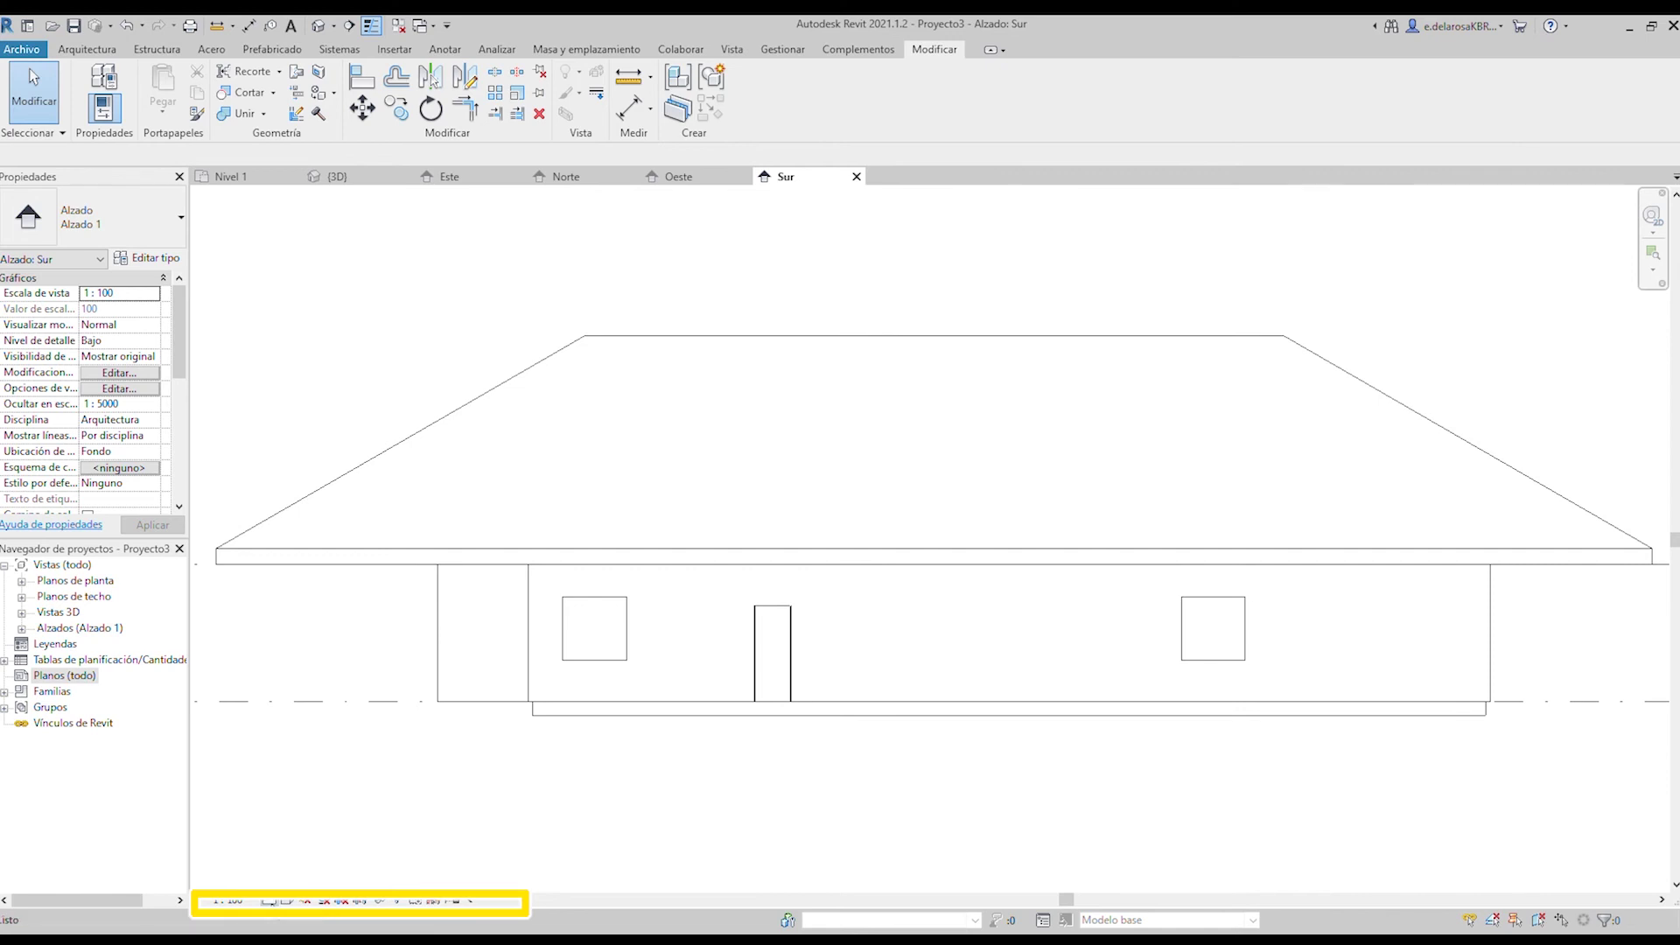
Set the Sur elevation's level of detail to Alto and inspect the windows and door.
click(268, 901)
click(278, 880)
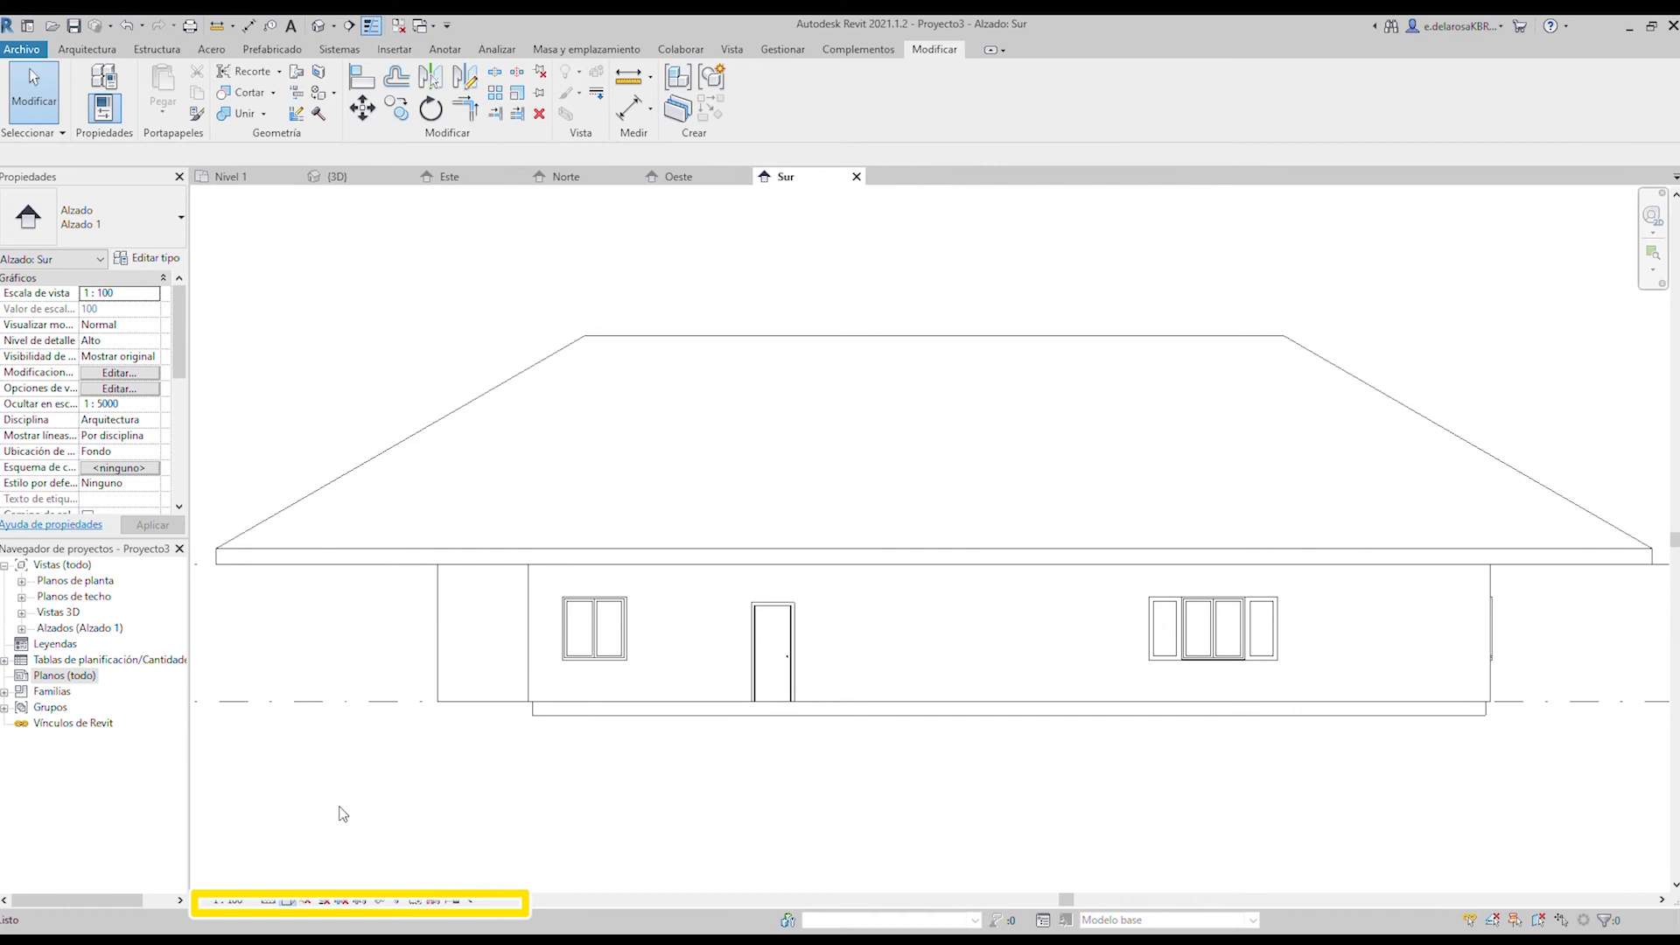
scroll(669, 590, up, 4)
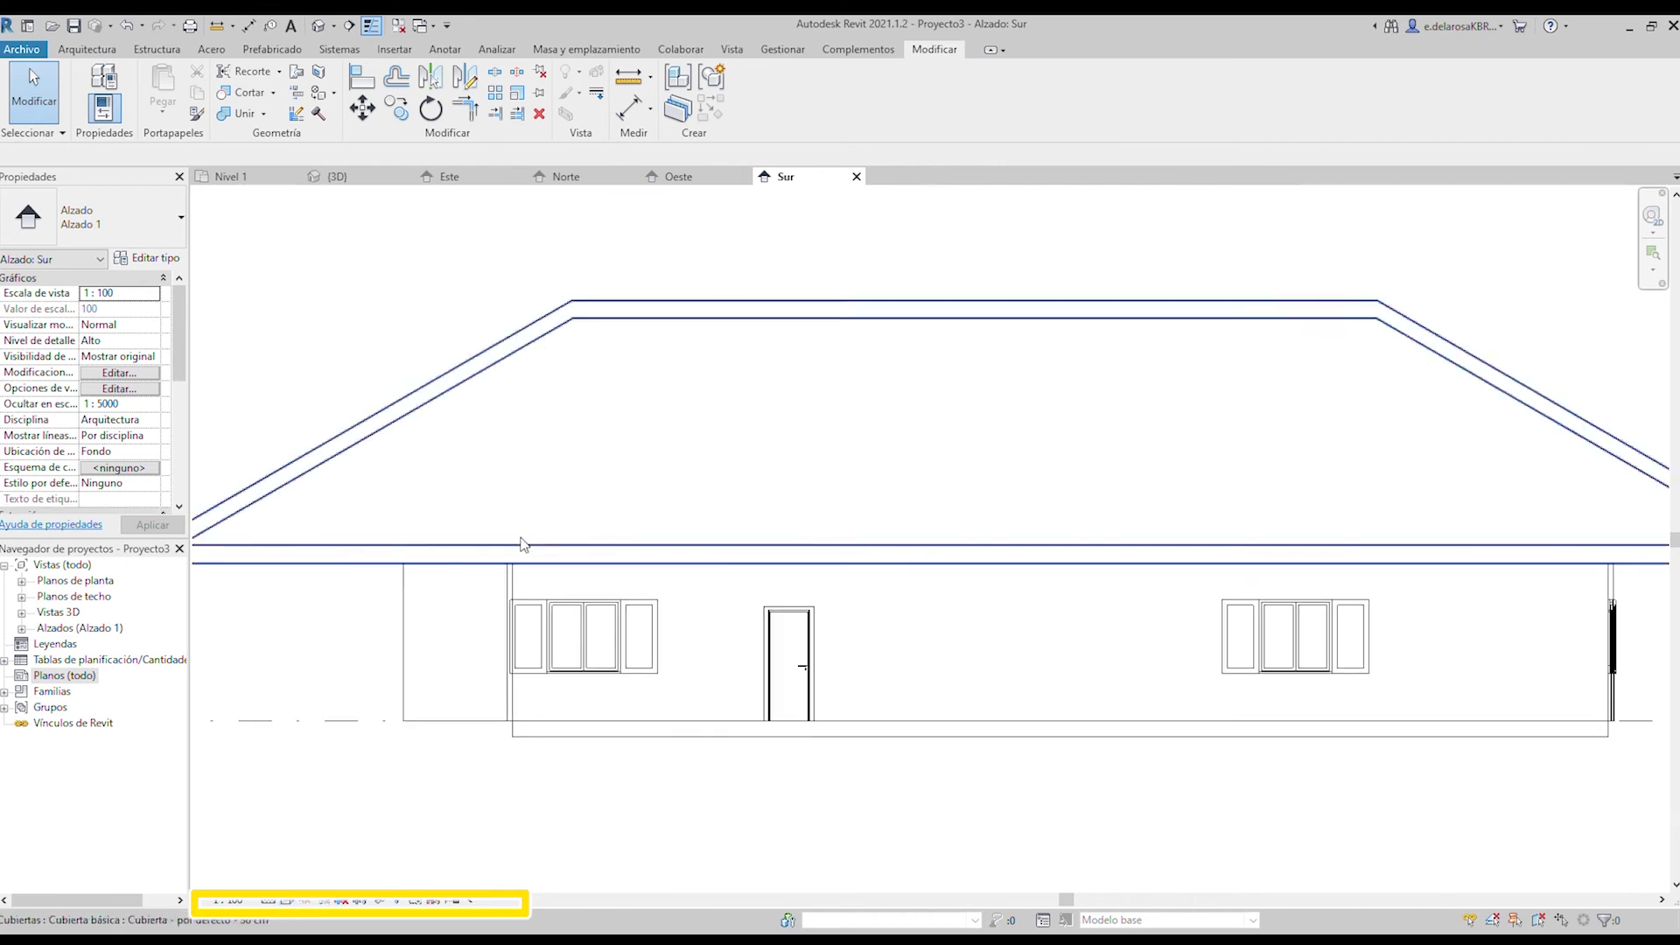
middle_drag(677, 602, 539, 583)
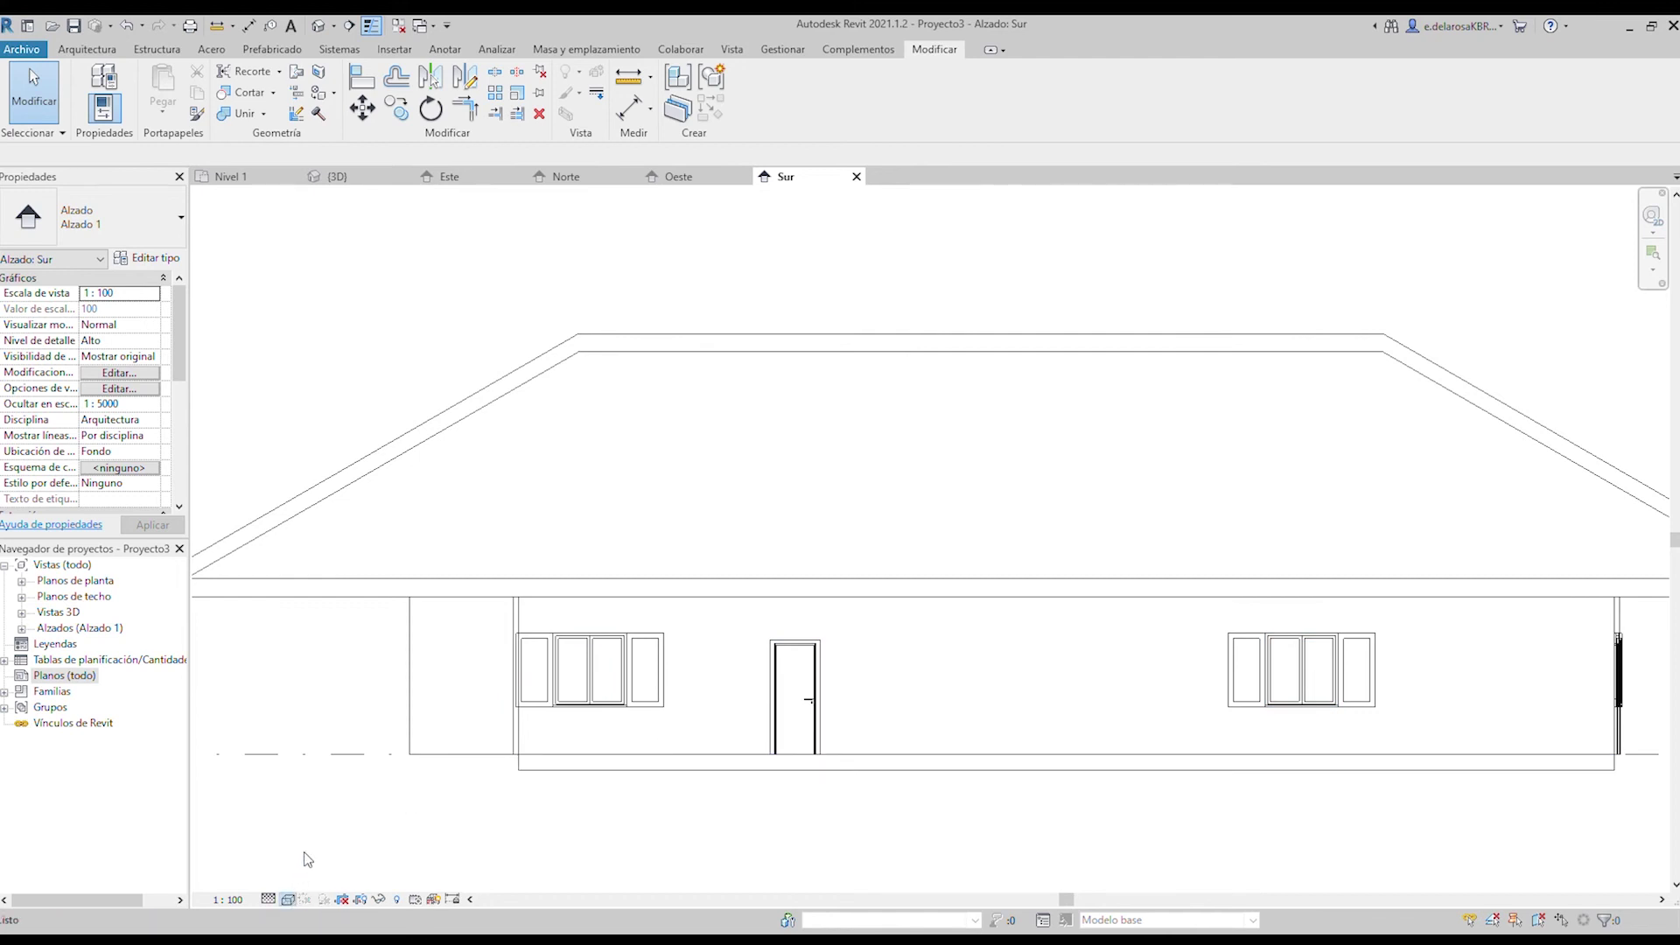
Undo the wireframe visual style on the Sur elevation.
key(ctrl+z)
scroll(649, 742, down, 1)
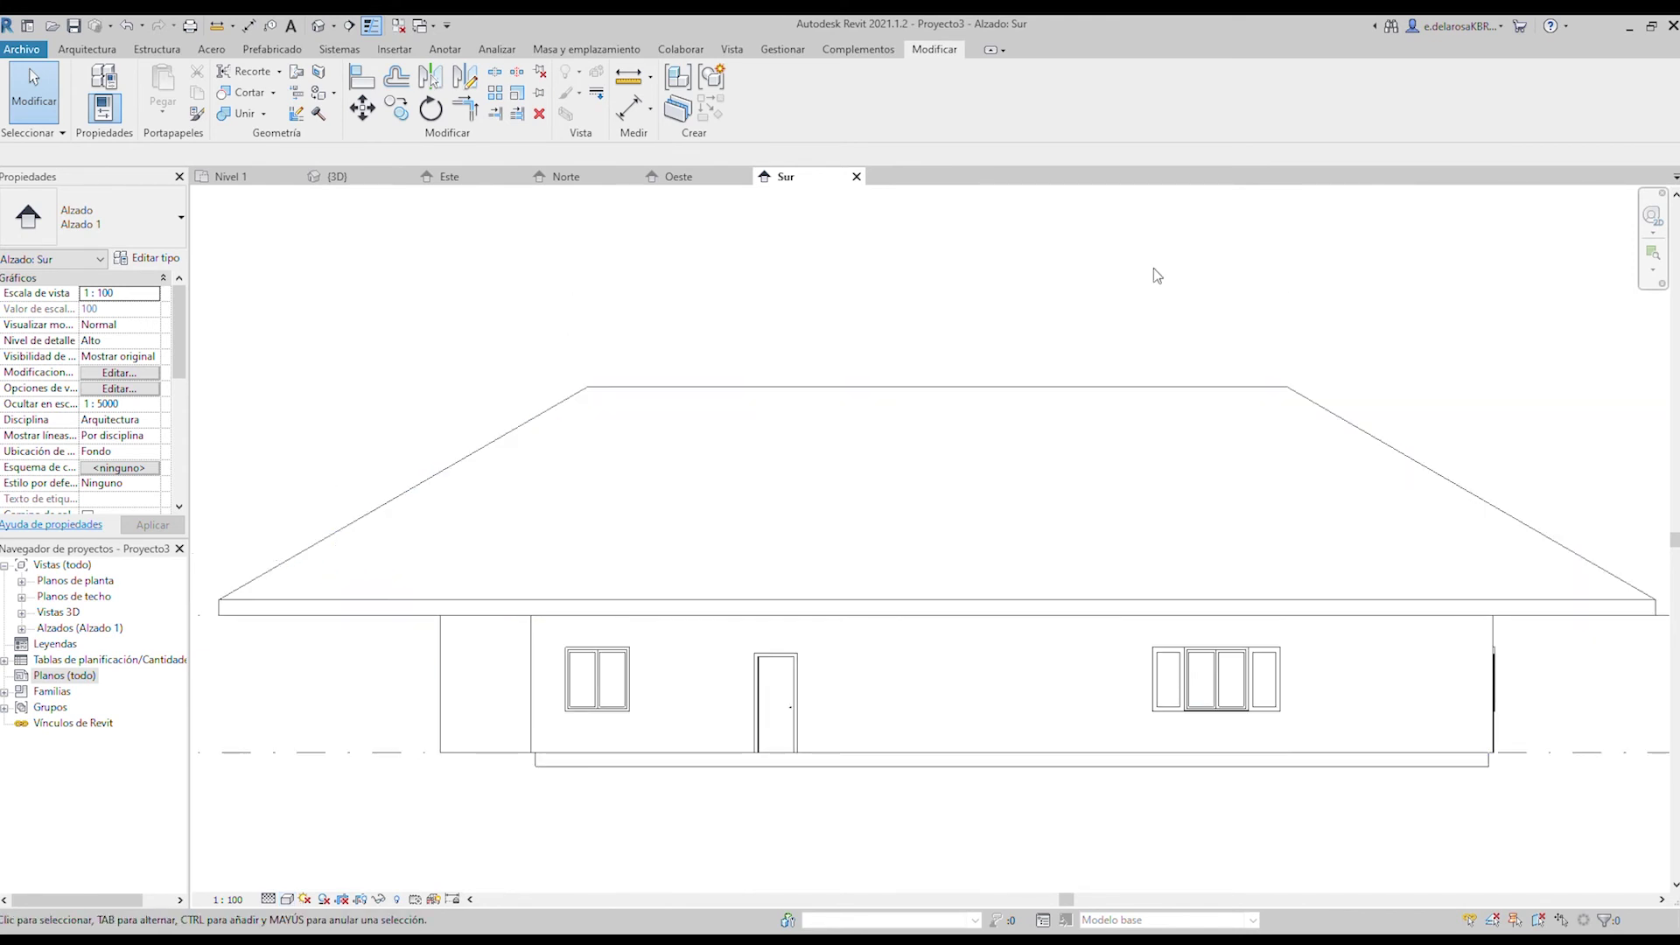
middle_drag(1633, 700, 1616, 728)
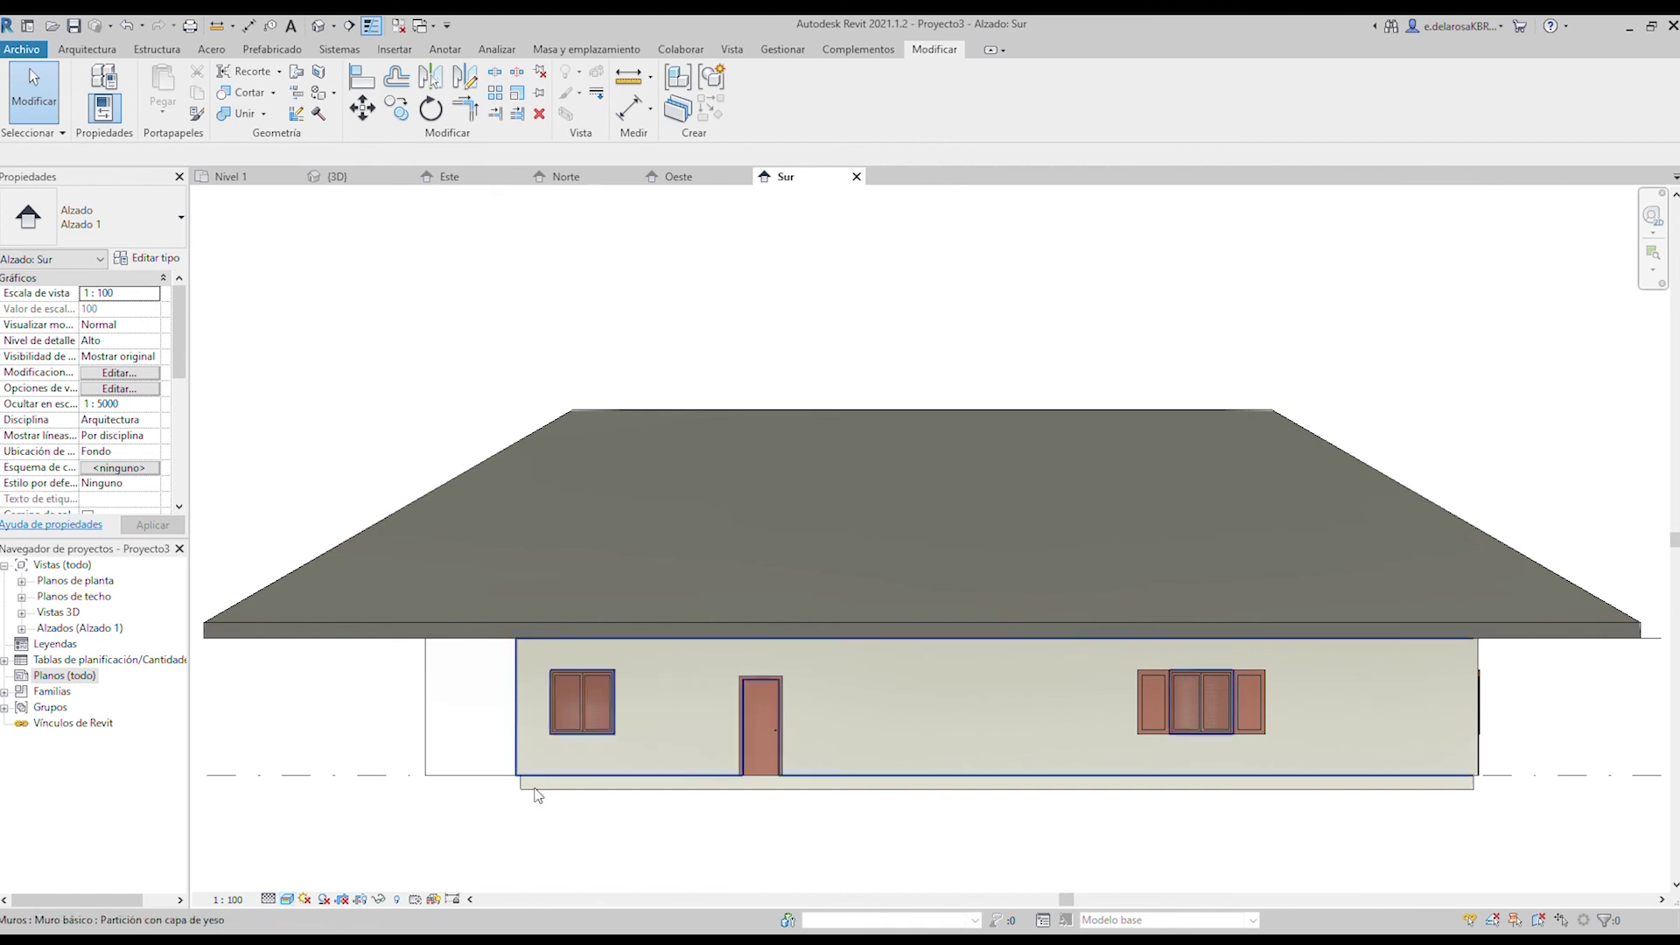
Paint the exterior face of the building's south wall with the Ladrillo material.
scroll(525, 792, up, 3)
middle_drag(560, 677, 456, 806)
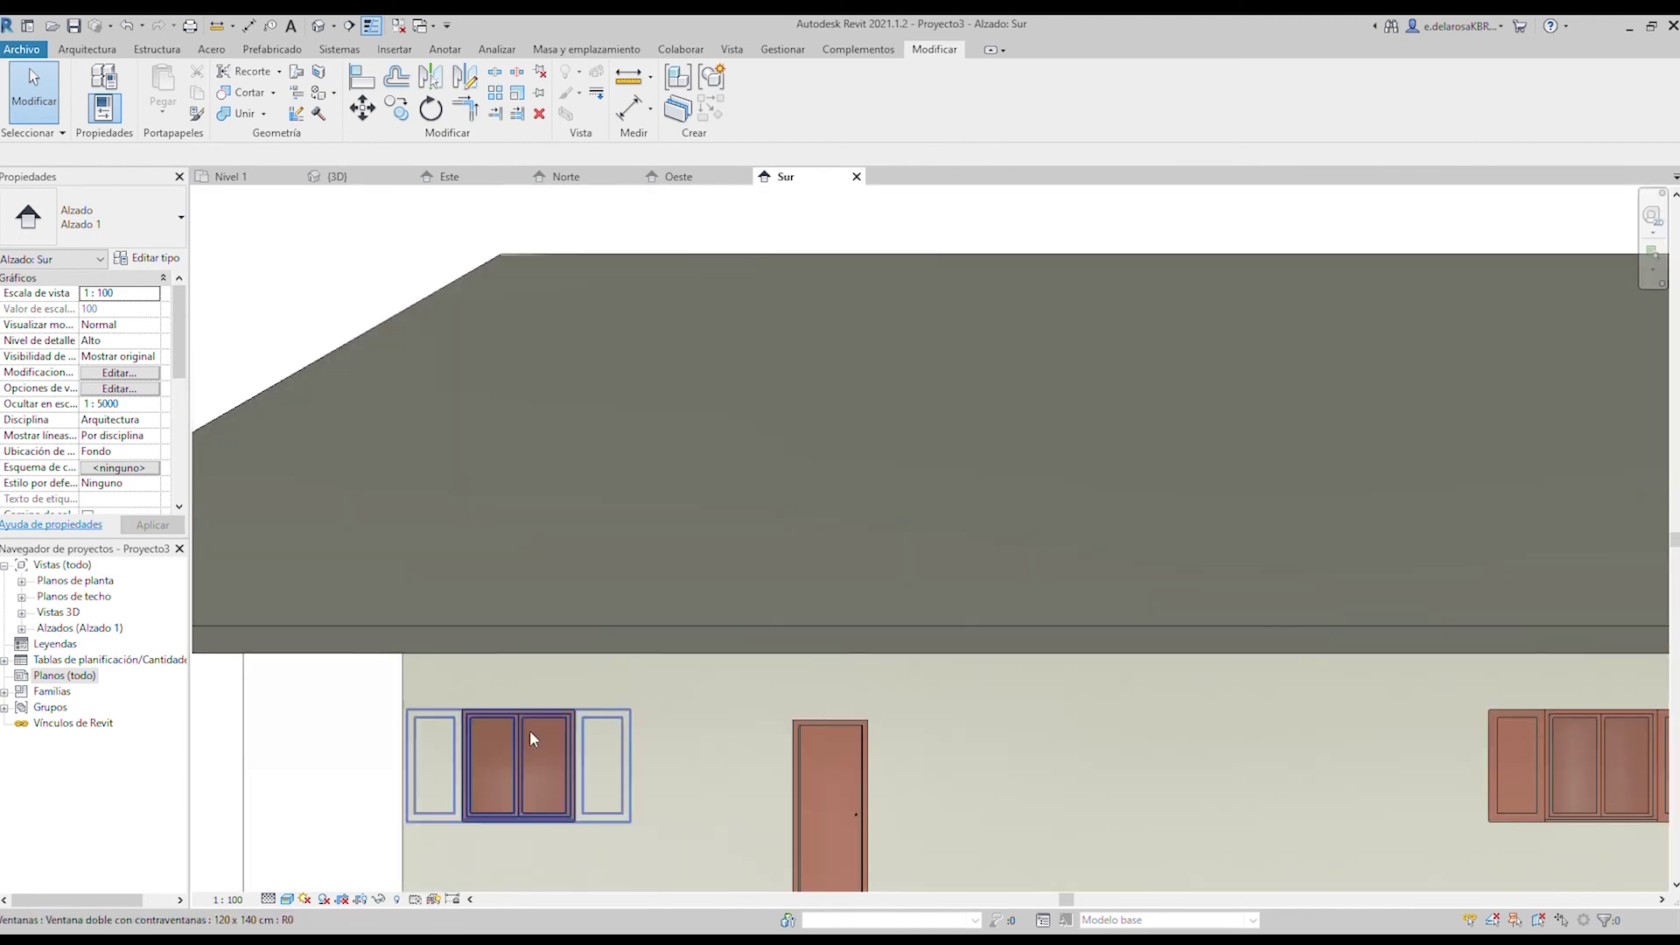
middle_drag(528, 732, 542, 476)
key(p)
key(t)
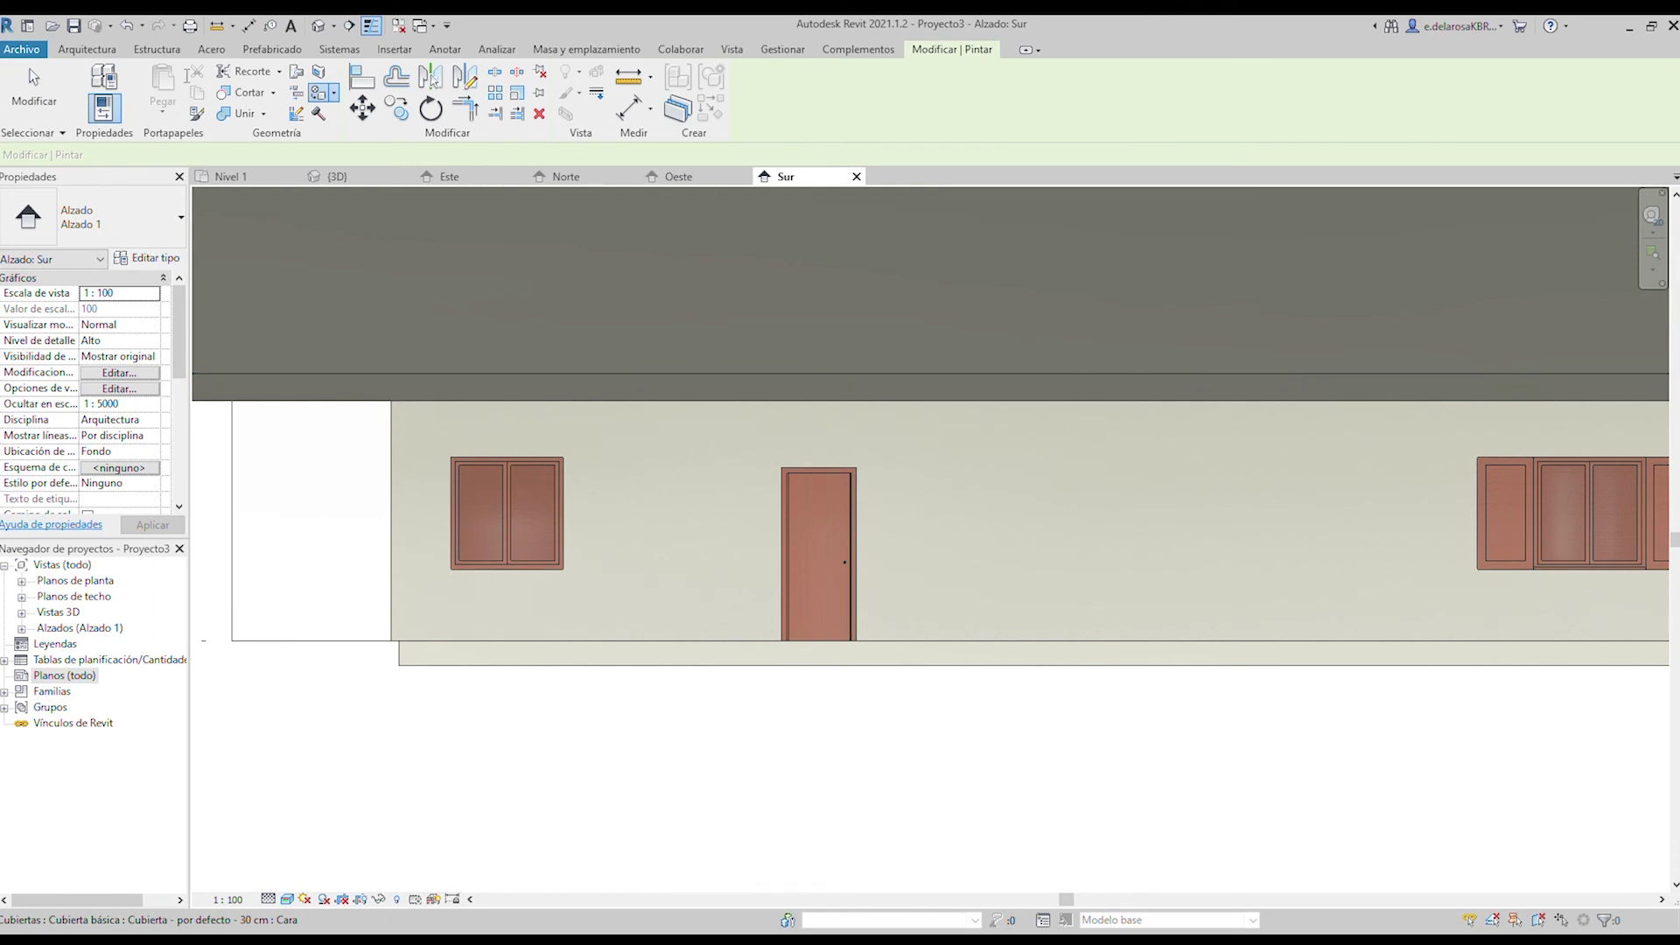
click(1002, 538)
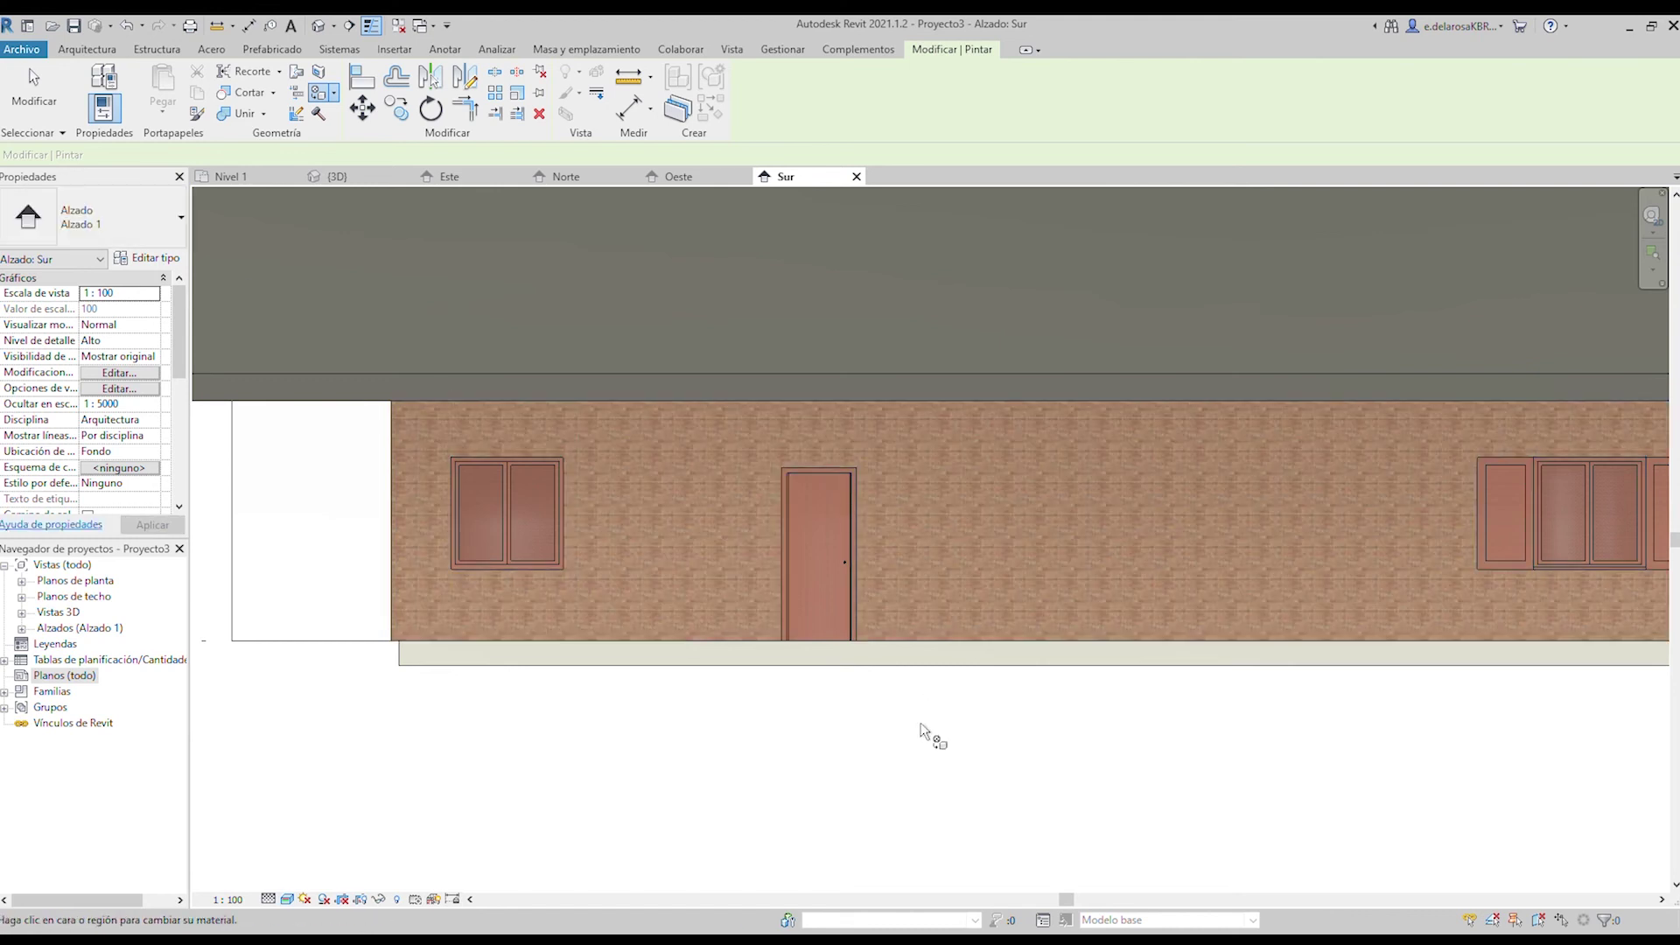
scroll(714, 633, up, 3)
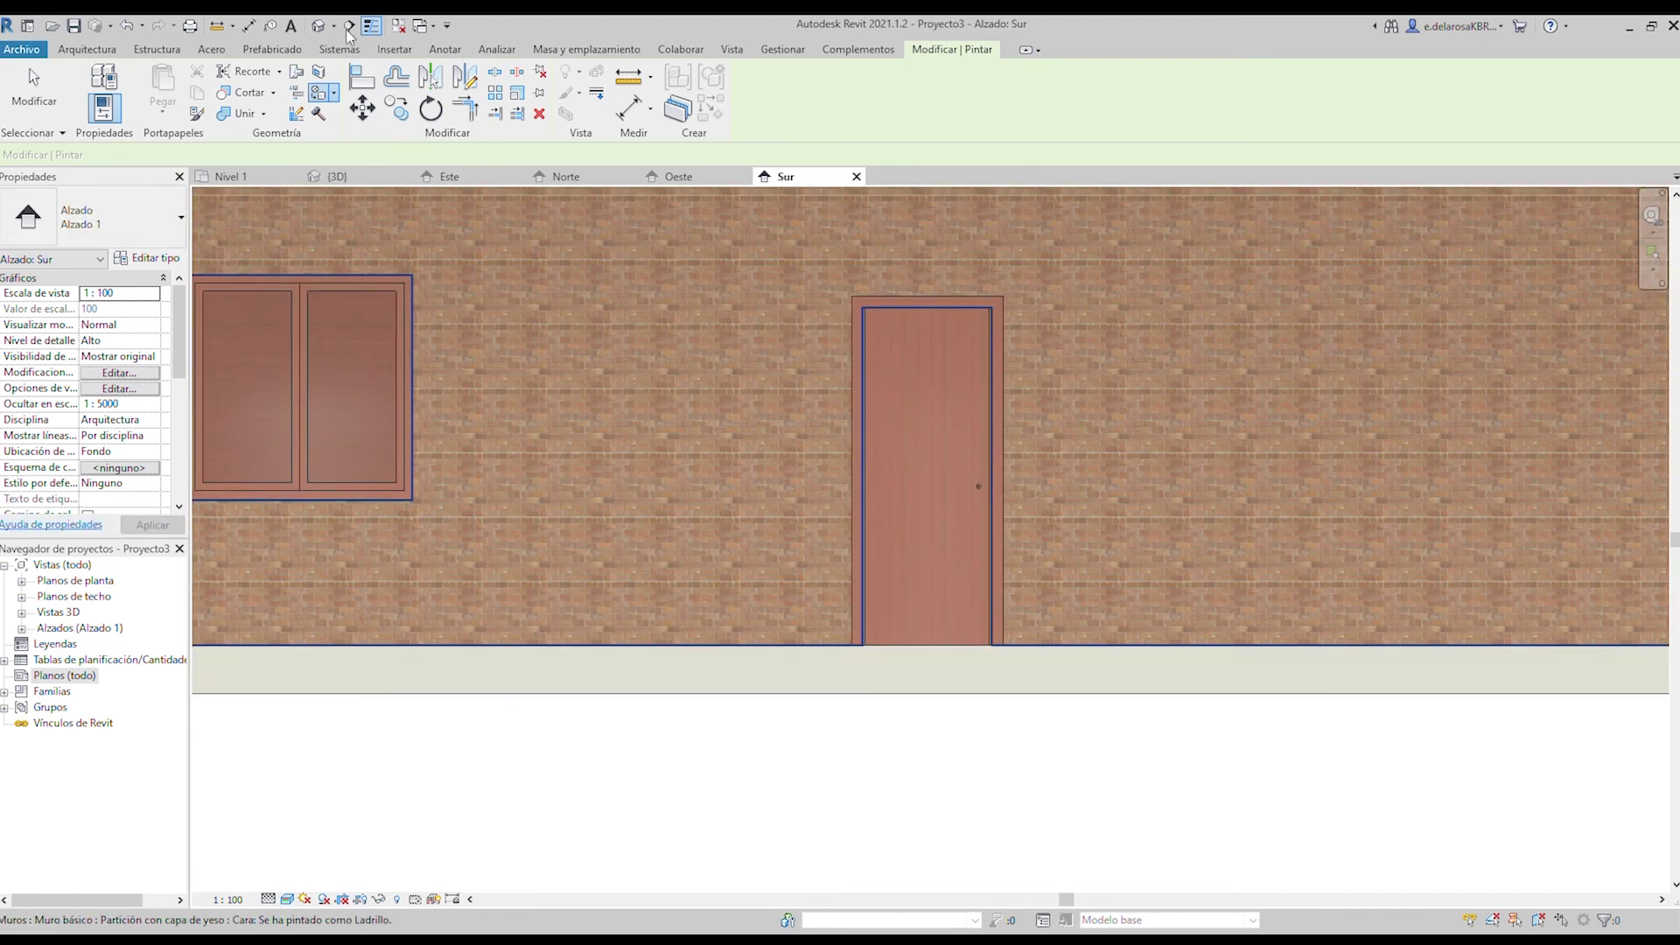
key(Escape)
Examine the brick texture on the painted south wall up close and around its windows and door.
scroll(1266, 733, up, 5)
mouse_move(868, 831)
middle_down()
mouse_move(772, 436)
mouse_move(390, 788)
mouse_move(818, 601)
middle_up()
scroll(617, 676, up, 3)
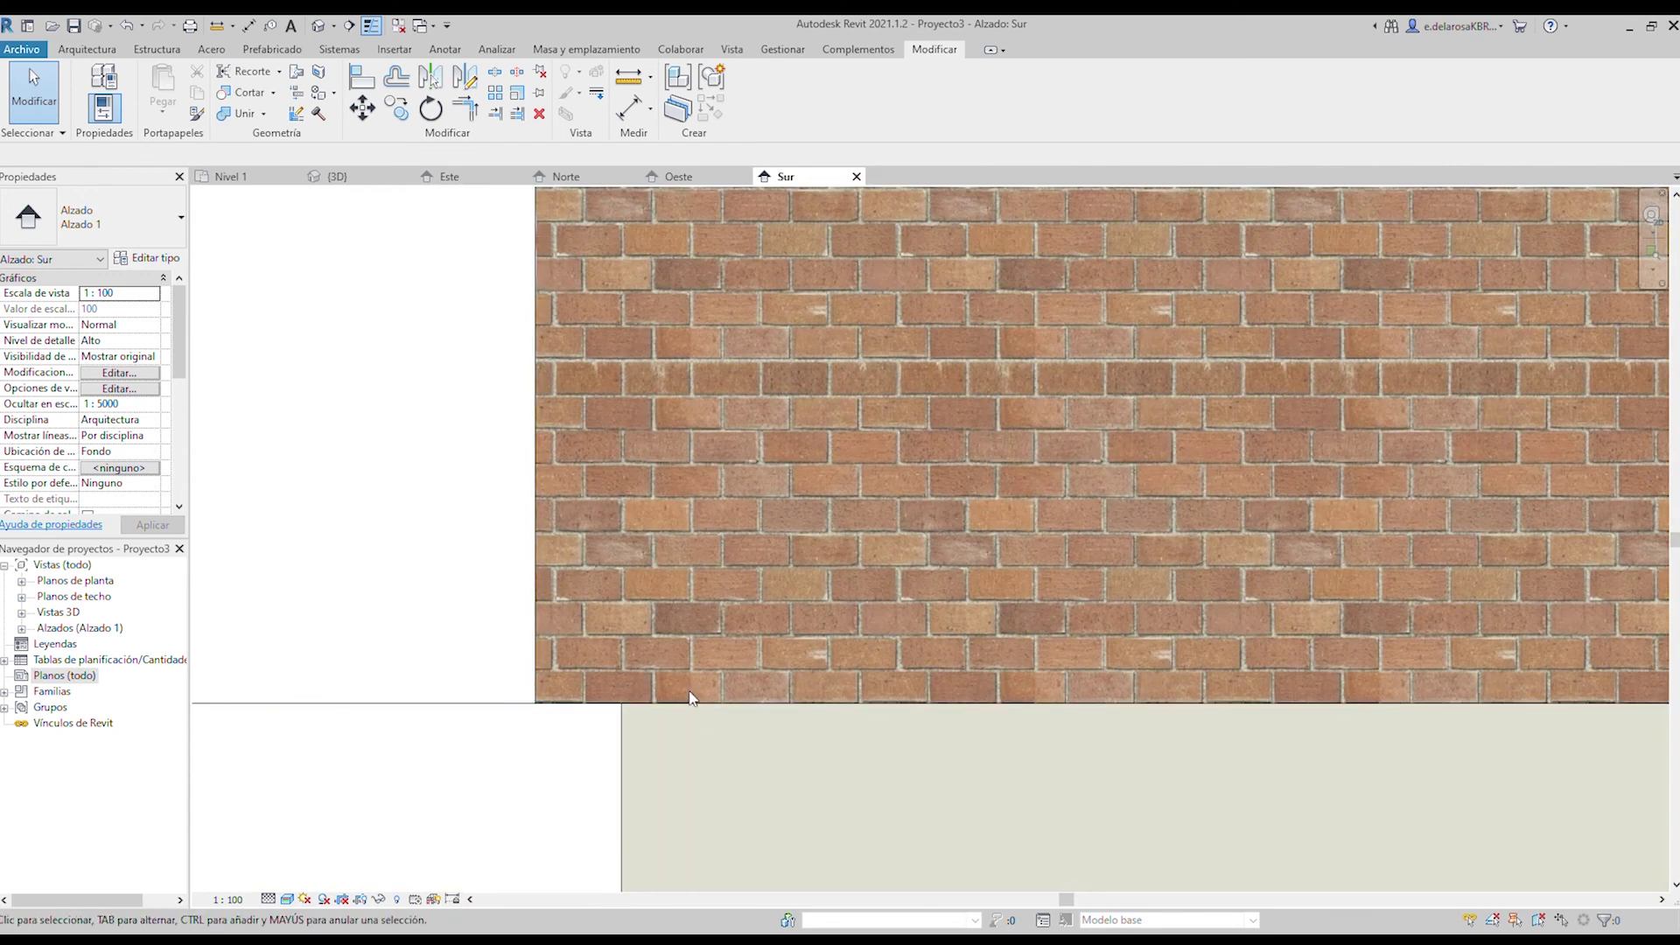
scroll(848, 579, down, 5)
middle_drag(1131, 592, 611, 689)
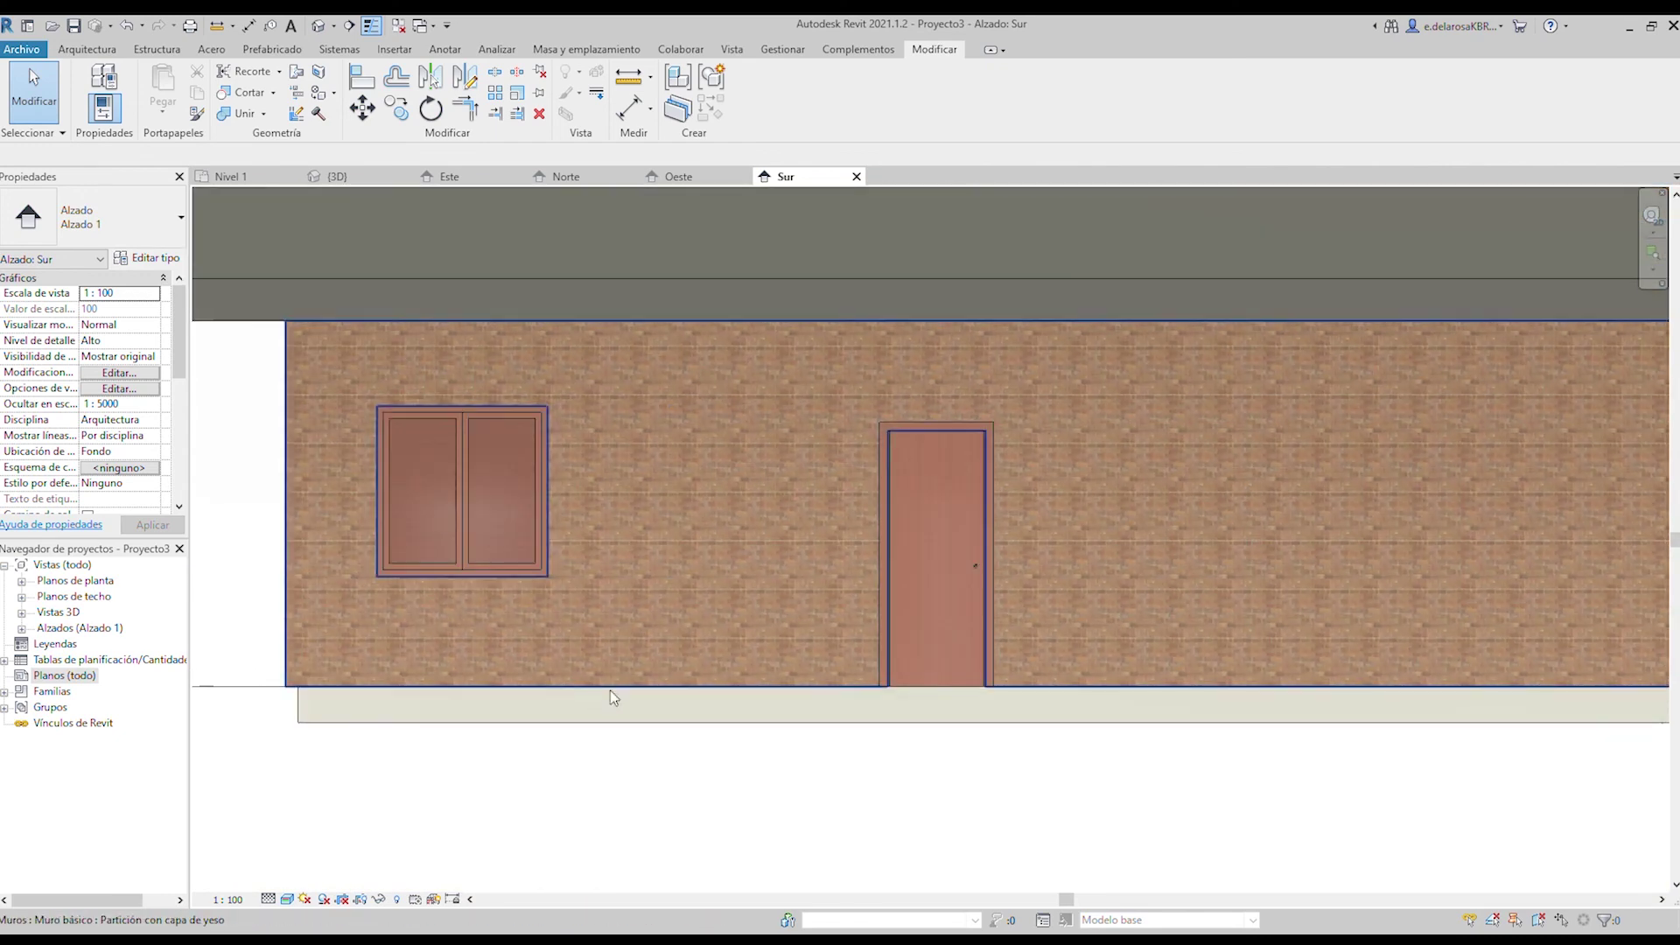
scroll(948, 607, down, 3)
middle_drag(1608, 432, 1258, 432)
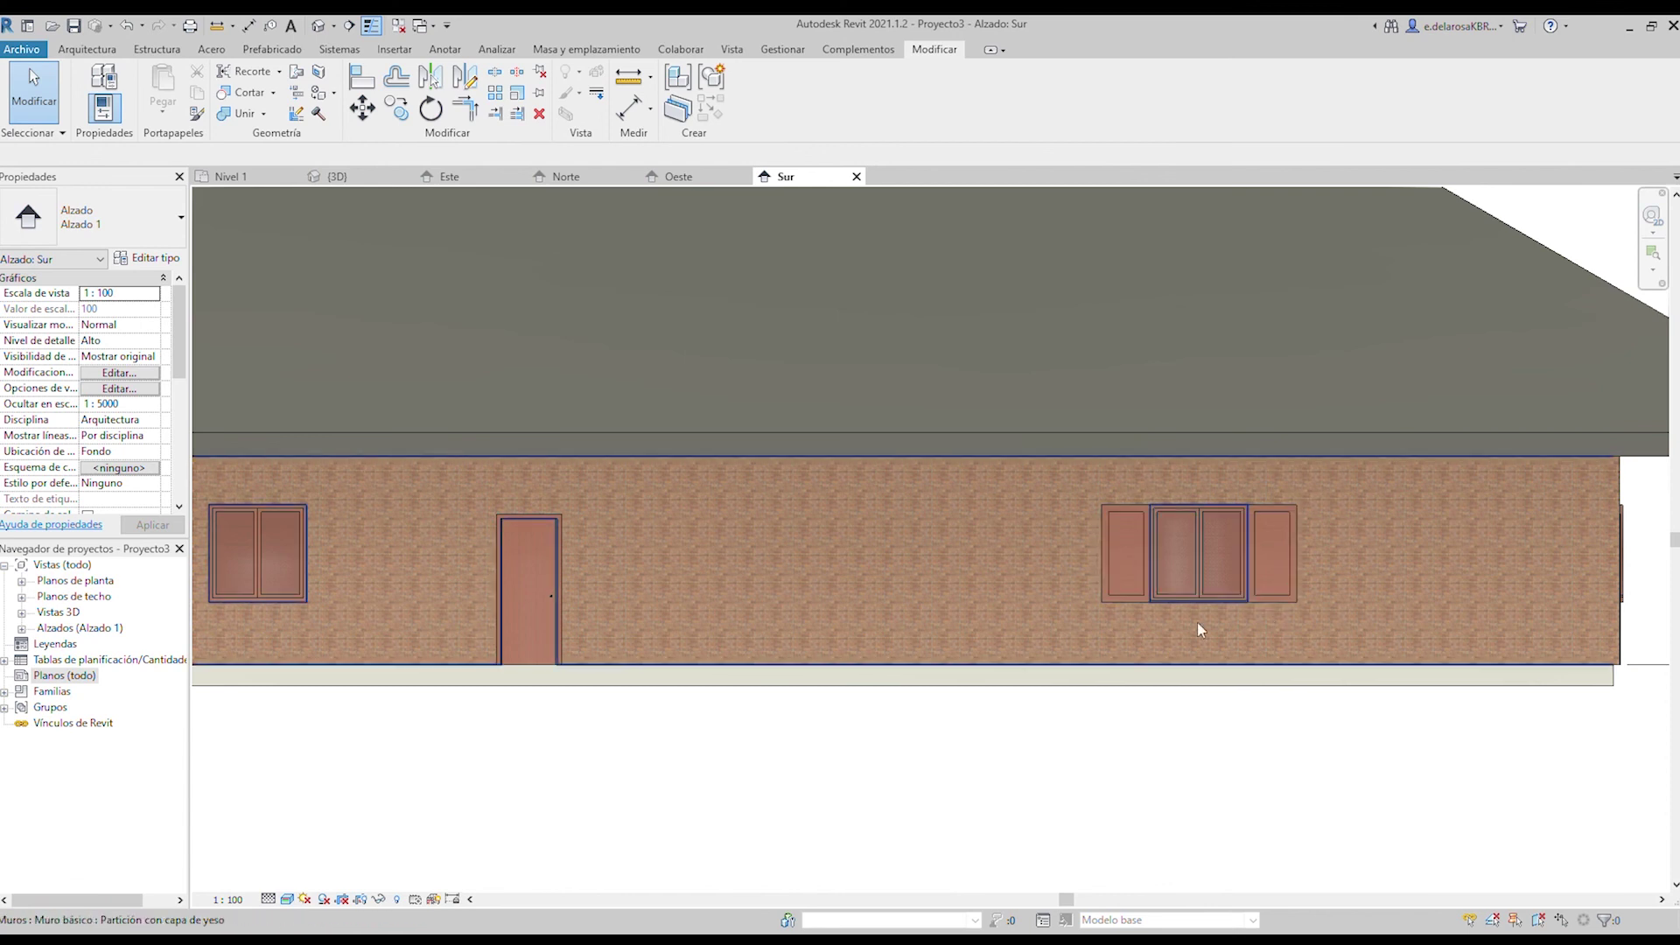
middle_drag(254, 663, 464, 854)
scroll(464, 854, up, 3)
scroll(504, 591, up, 1)
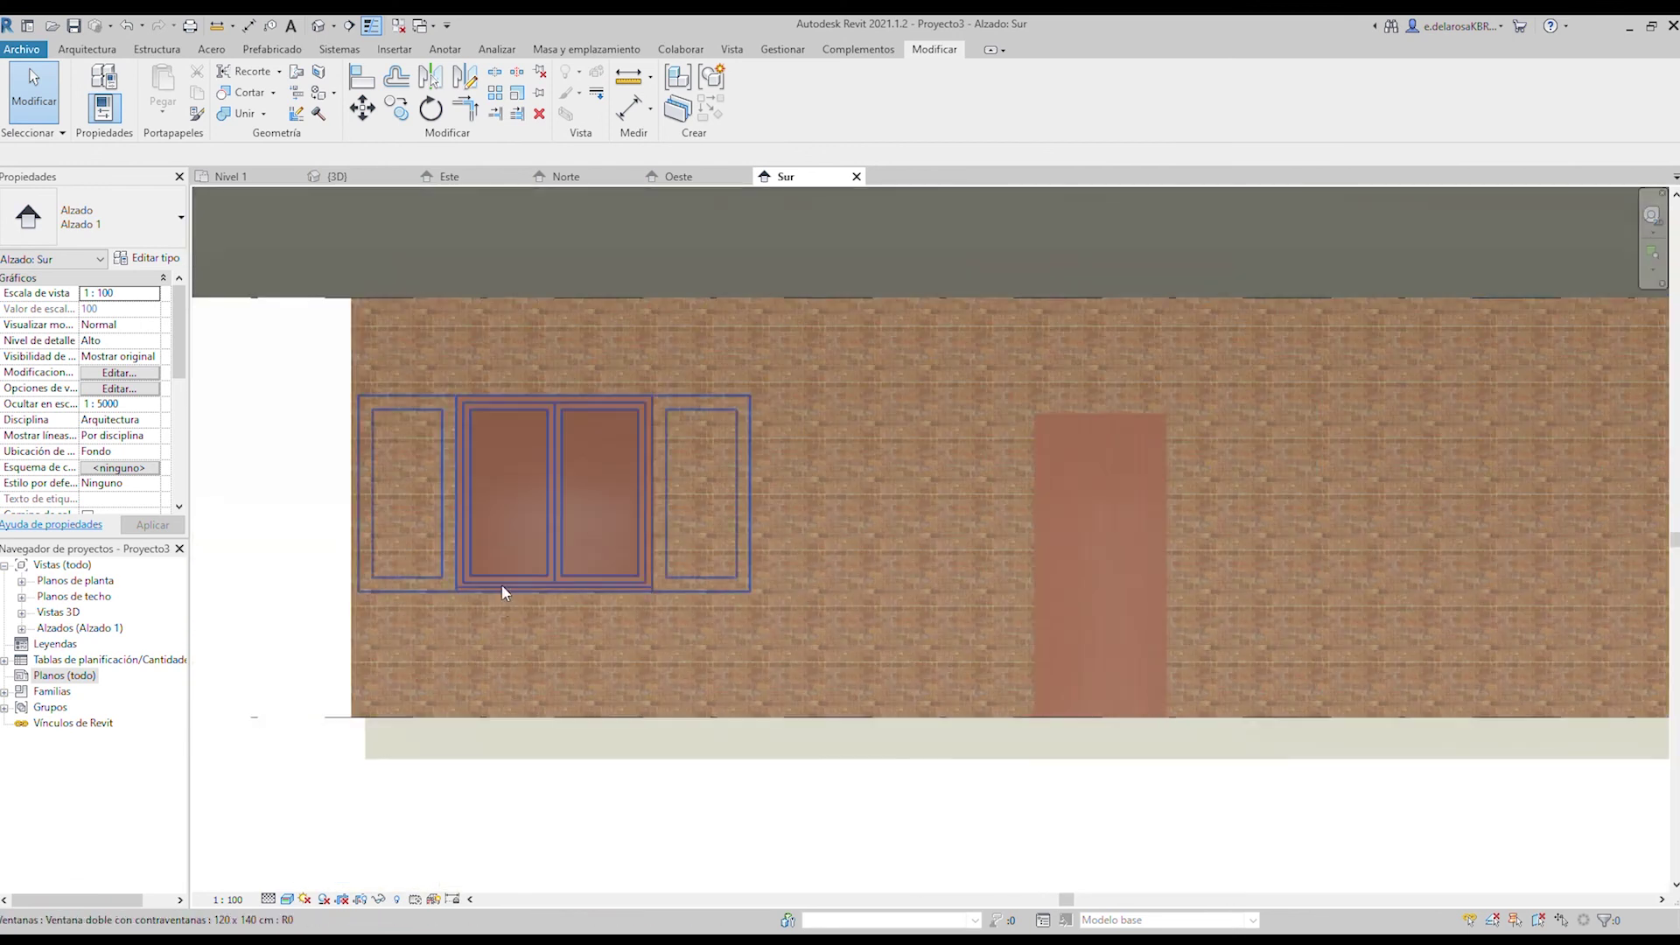
scroll(543, 569, up, 1)
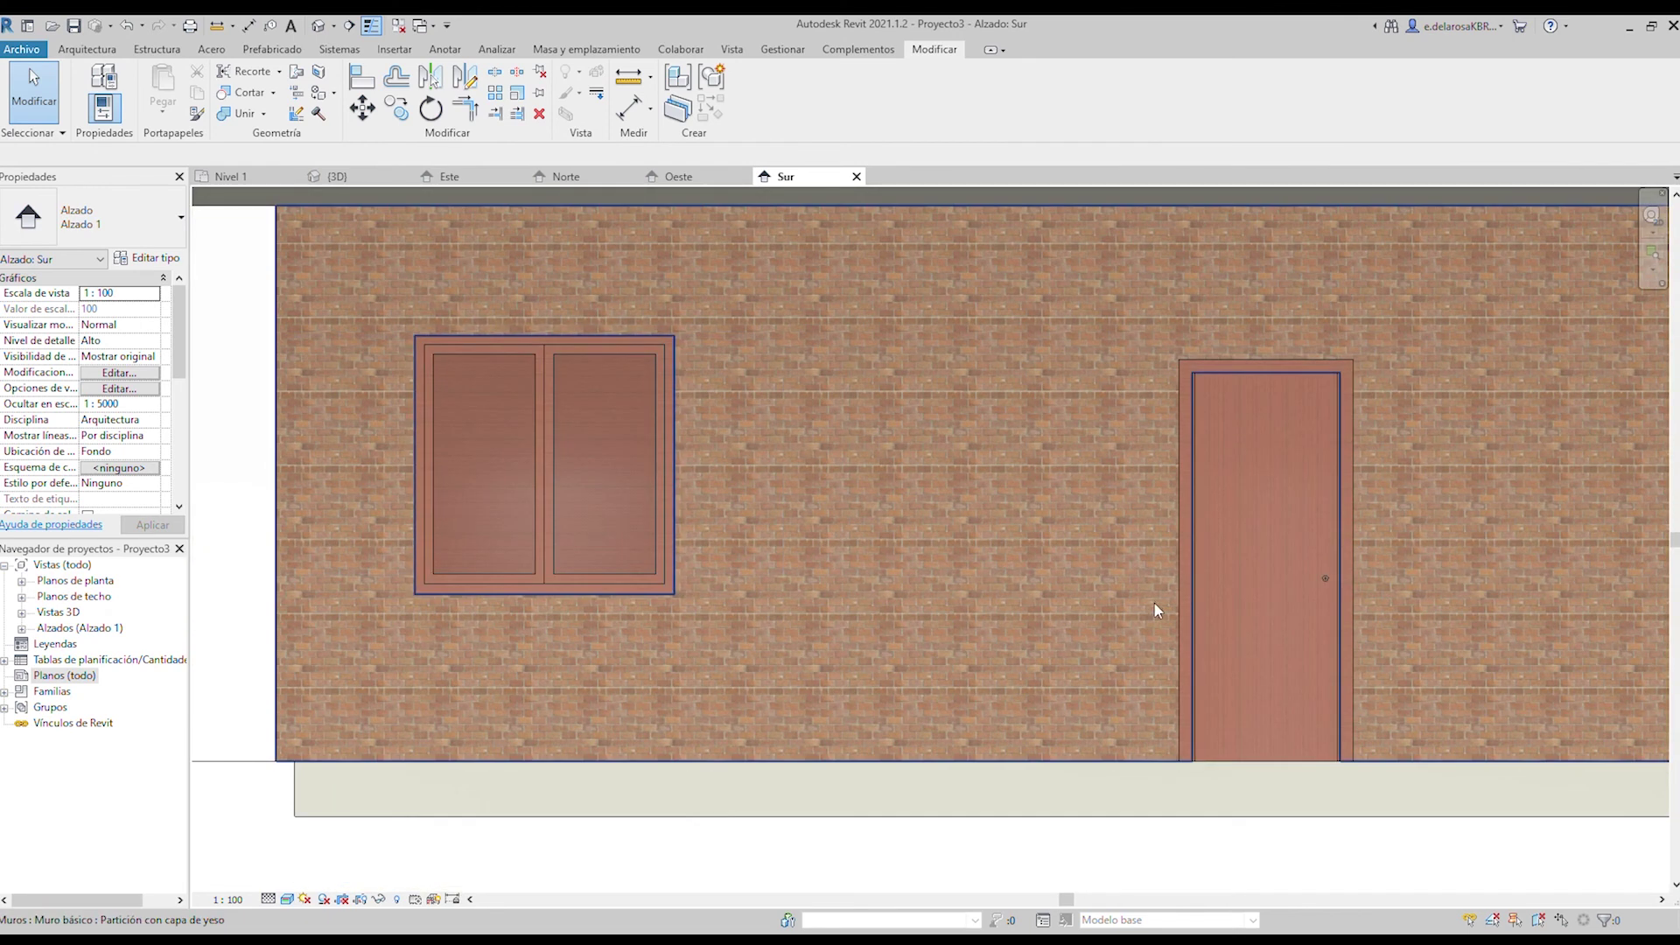
scroll(1124, 645, down, 1)
middle_drag(537, 796, 393, 750)
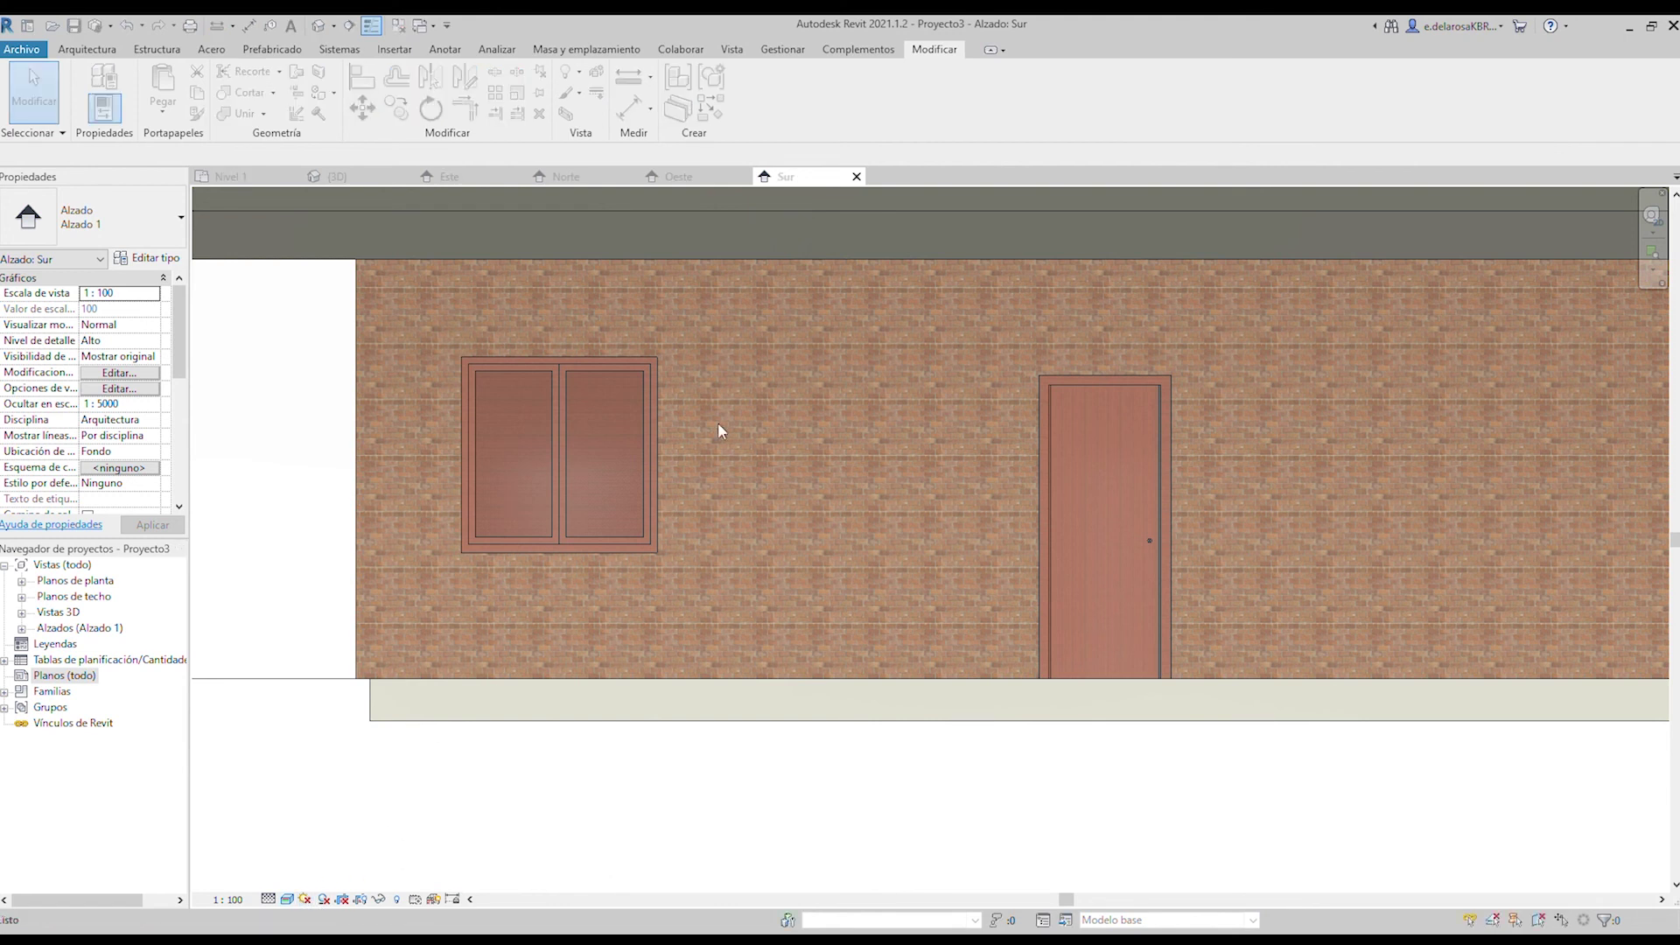
Examine the sun path's arc, times and date around the building in the Sur elevation.
scroll(700, 618, down, 8)
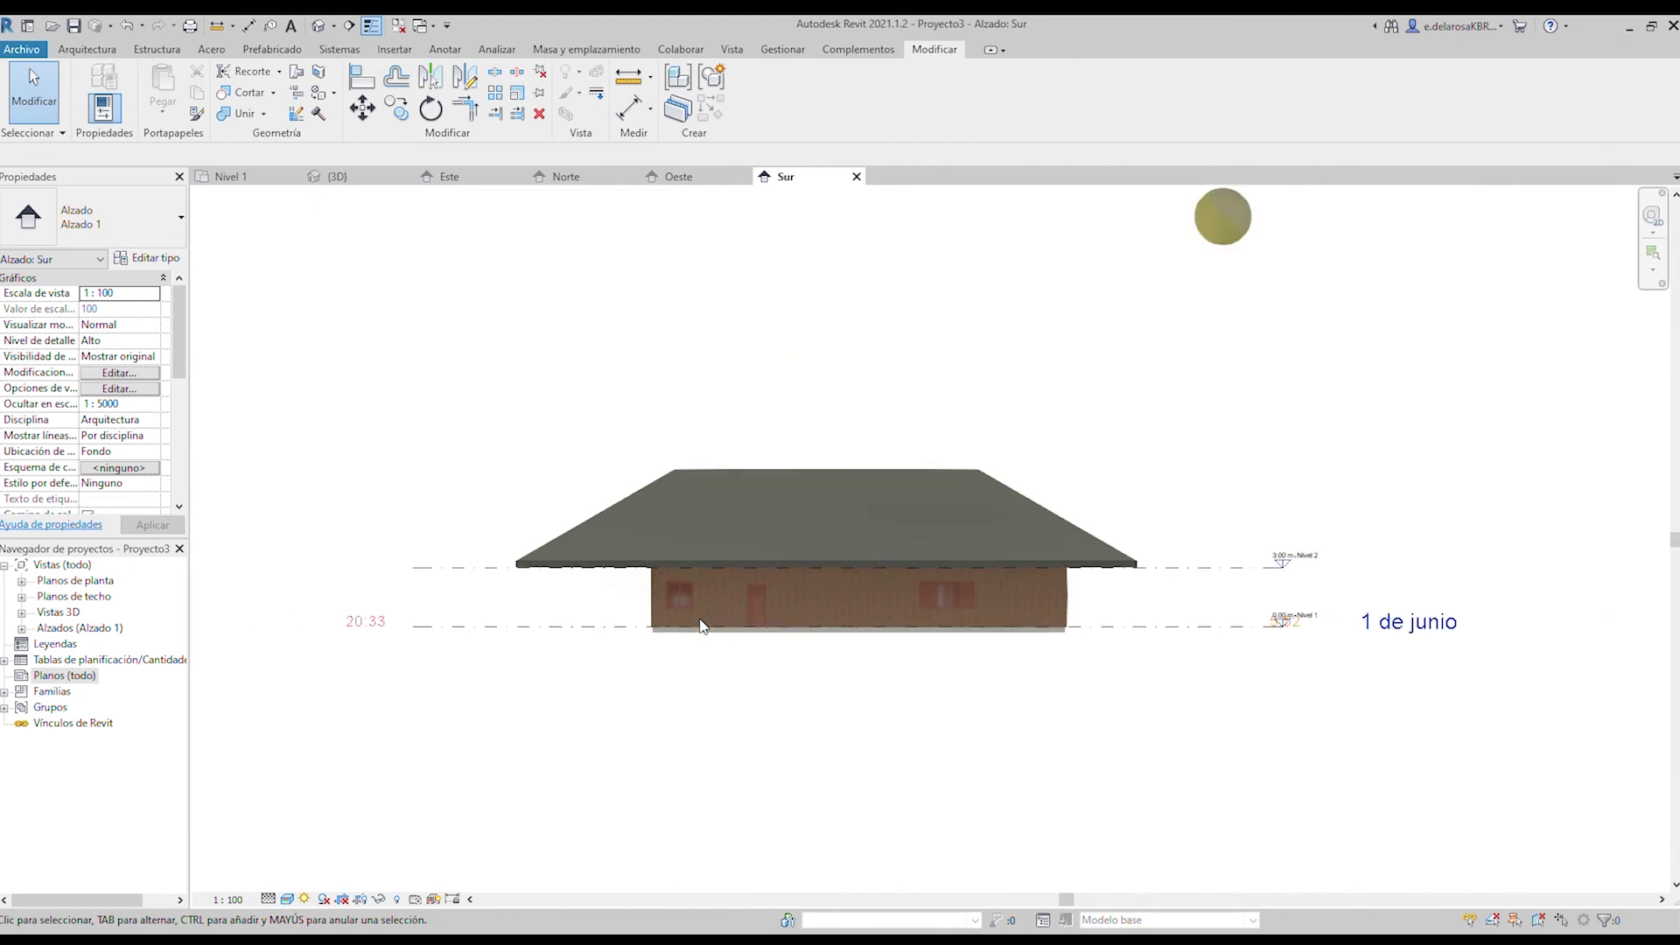
scroll(700, 623, down, 2)
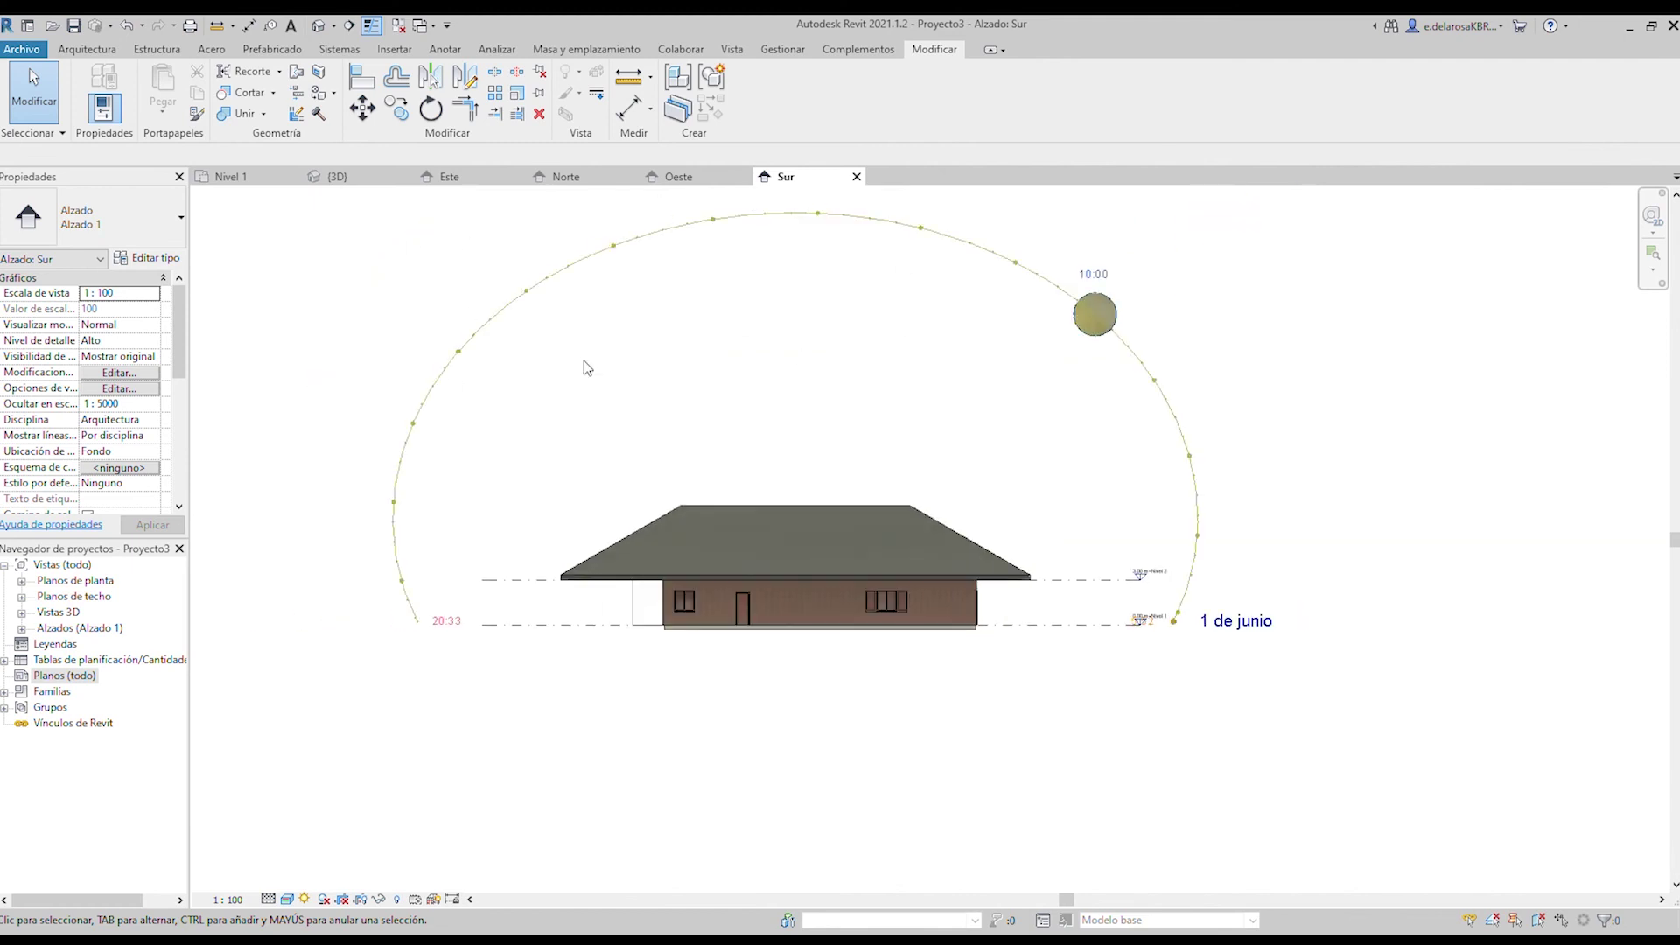
scroll(411, 770, up, 5)
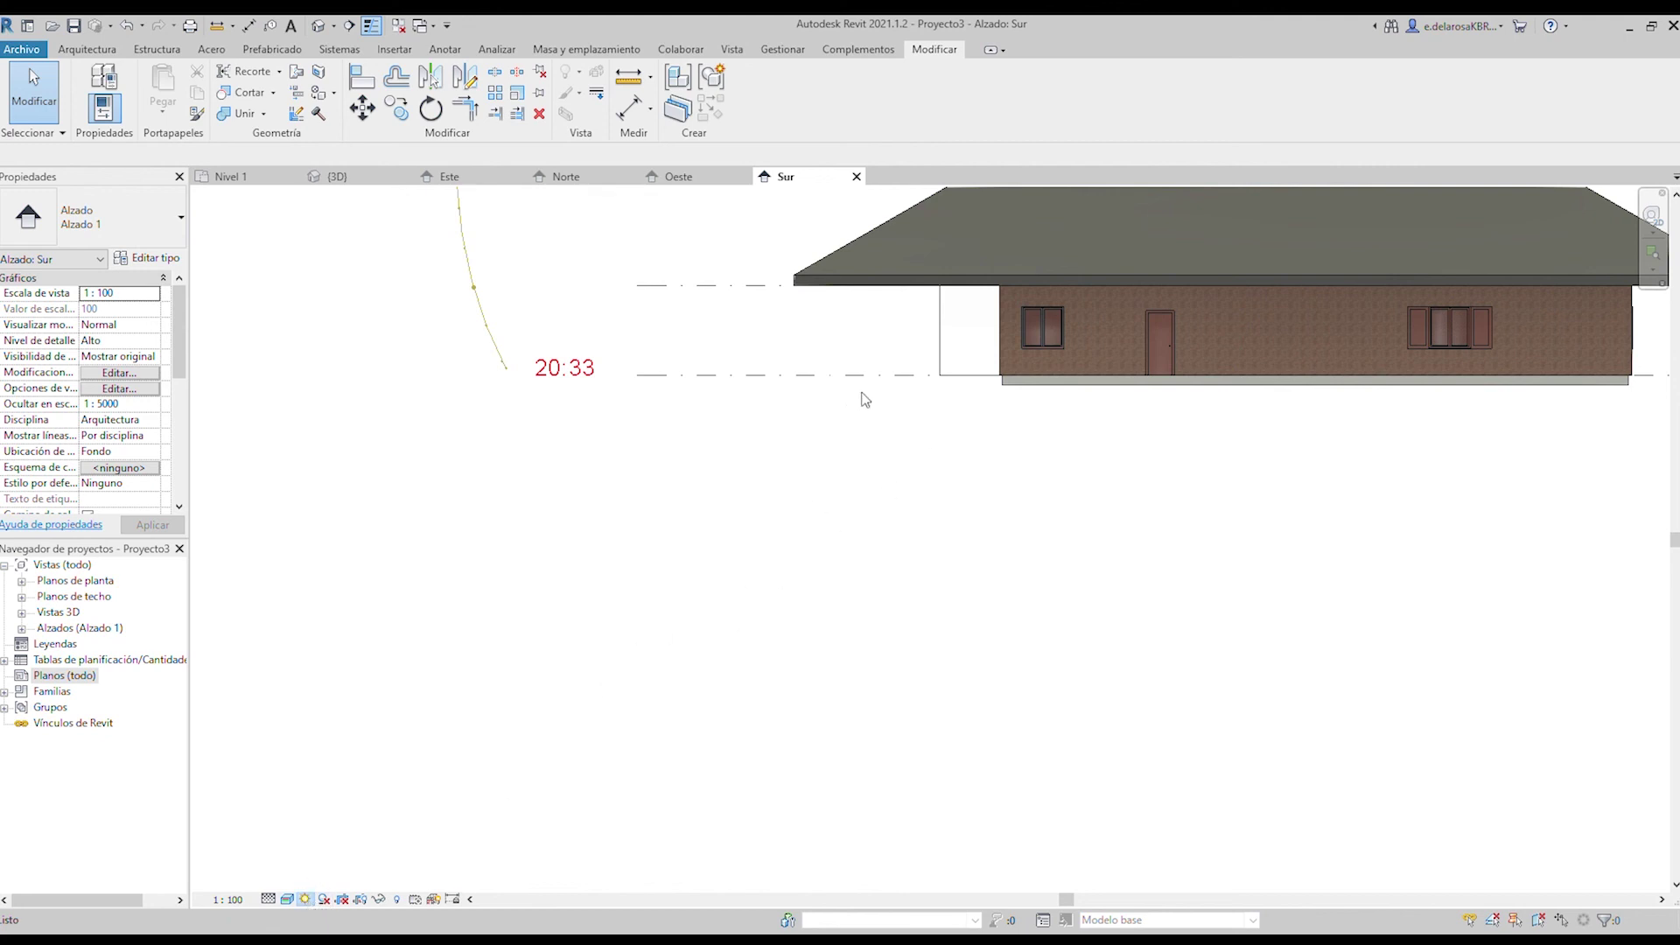
scroll(672, 638, down, 3)
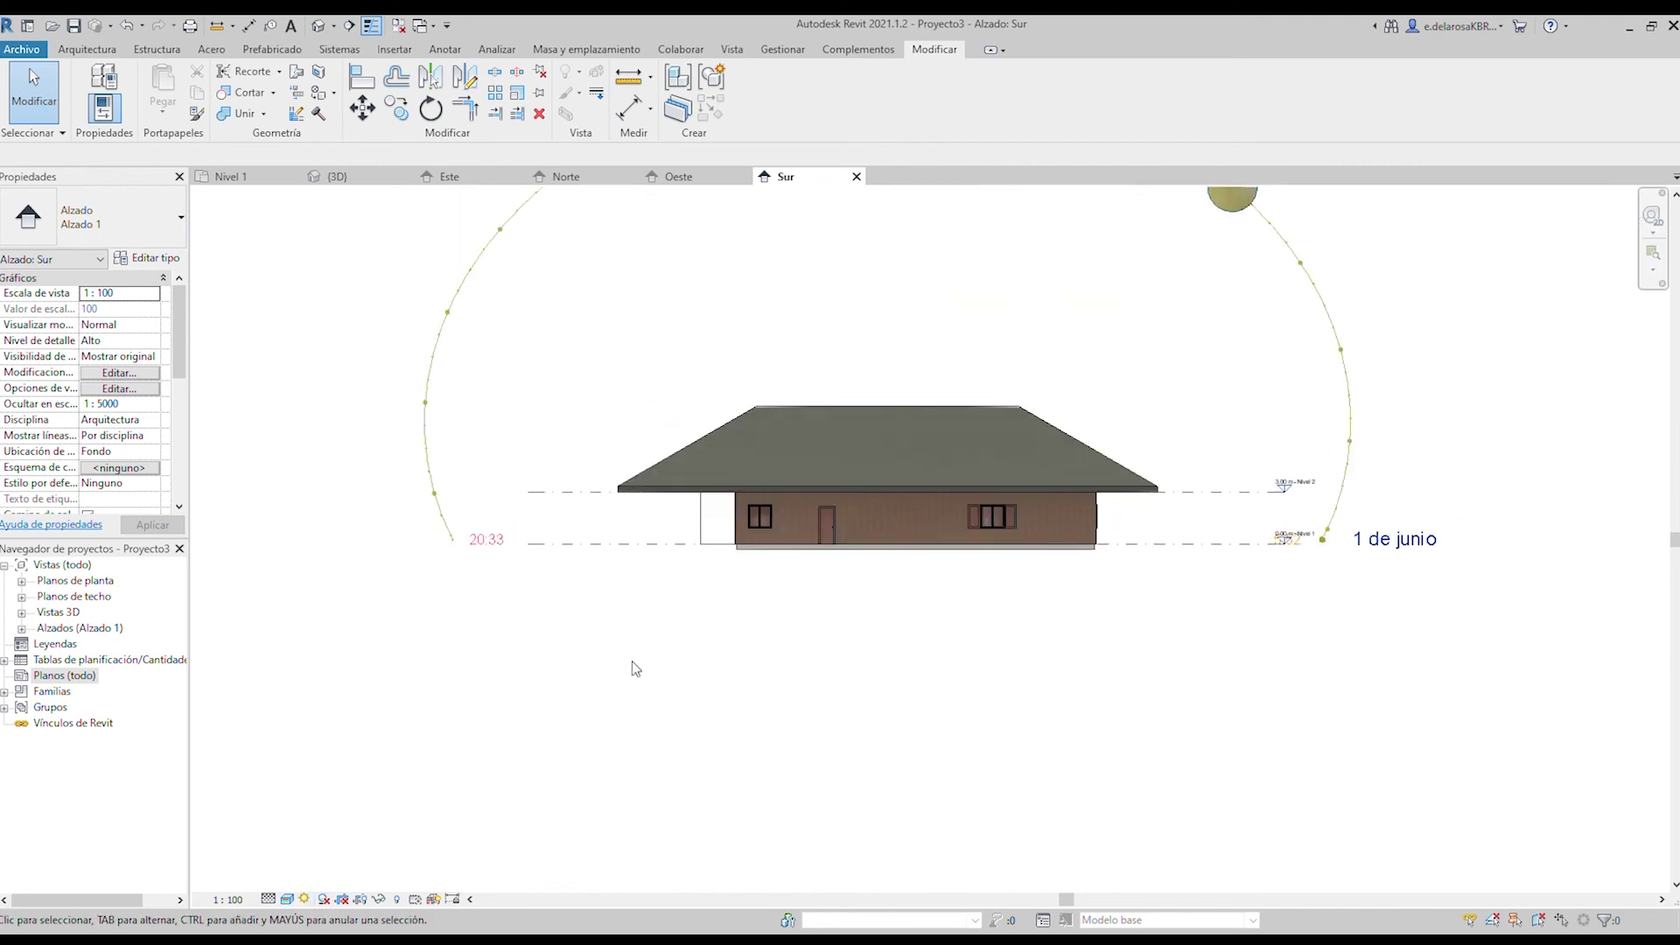
scroll(917, 500, up, 2)
scroll(751, 604, up, 2)
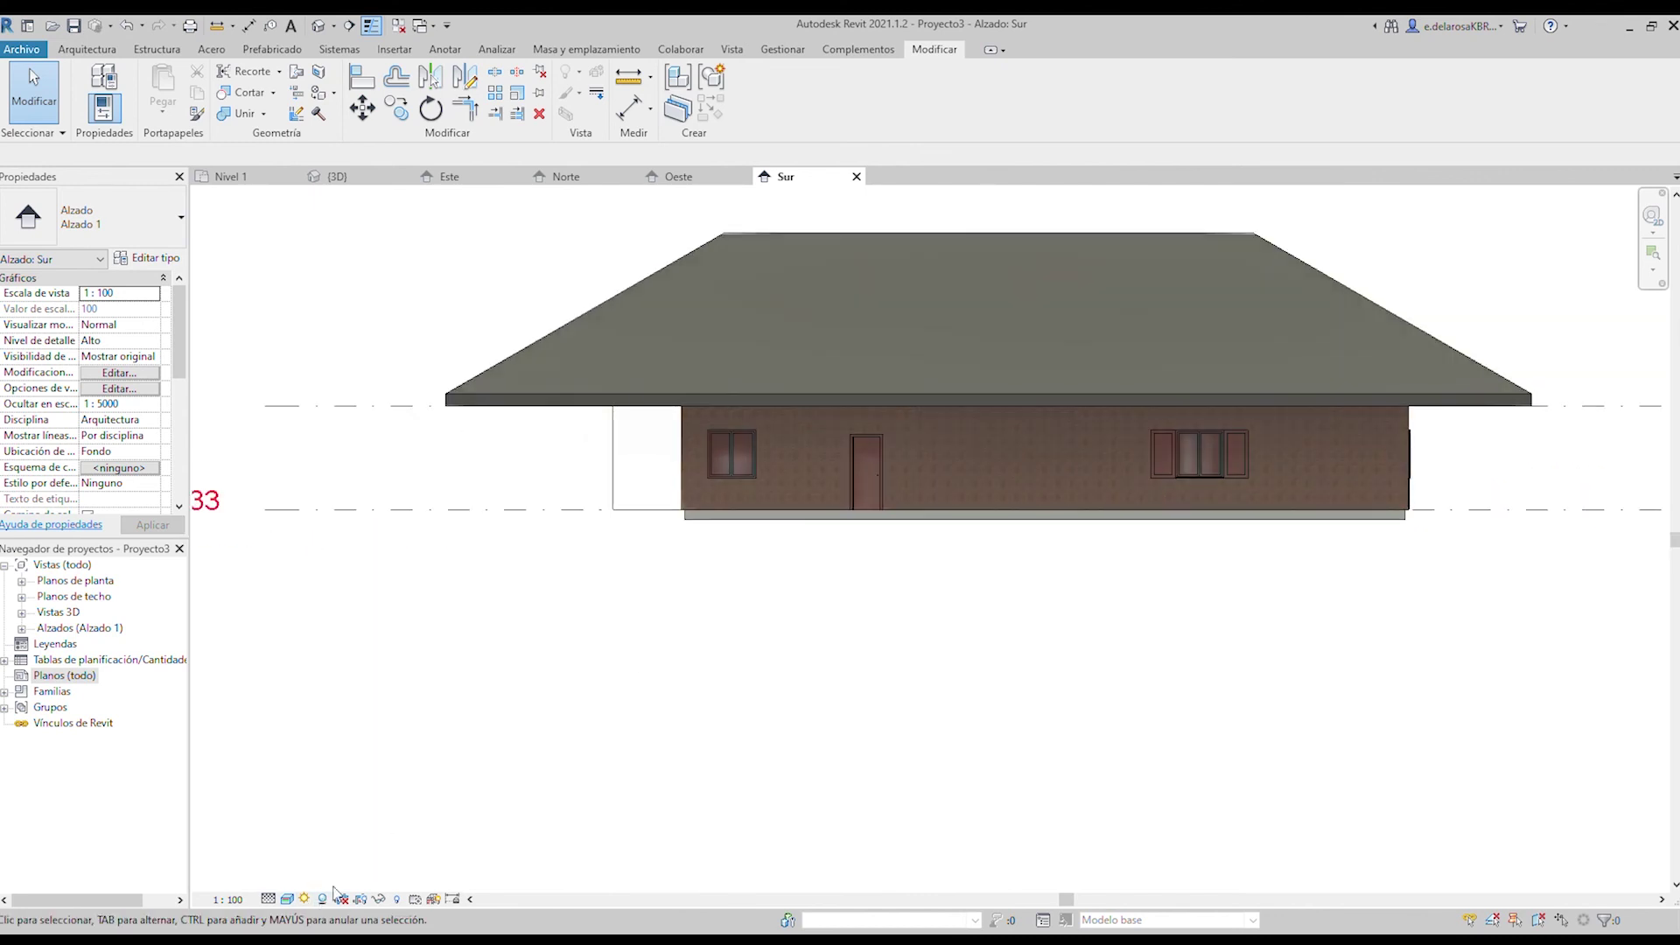
scroll(617, 628, down, 2)
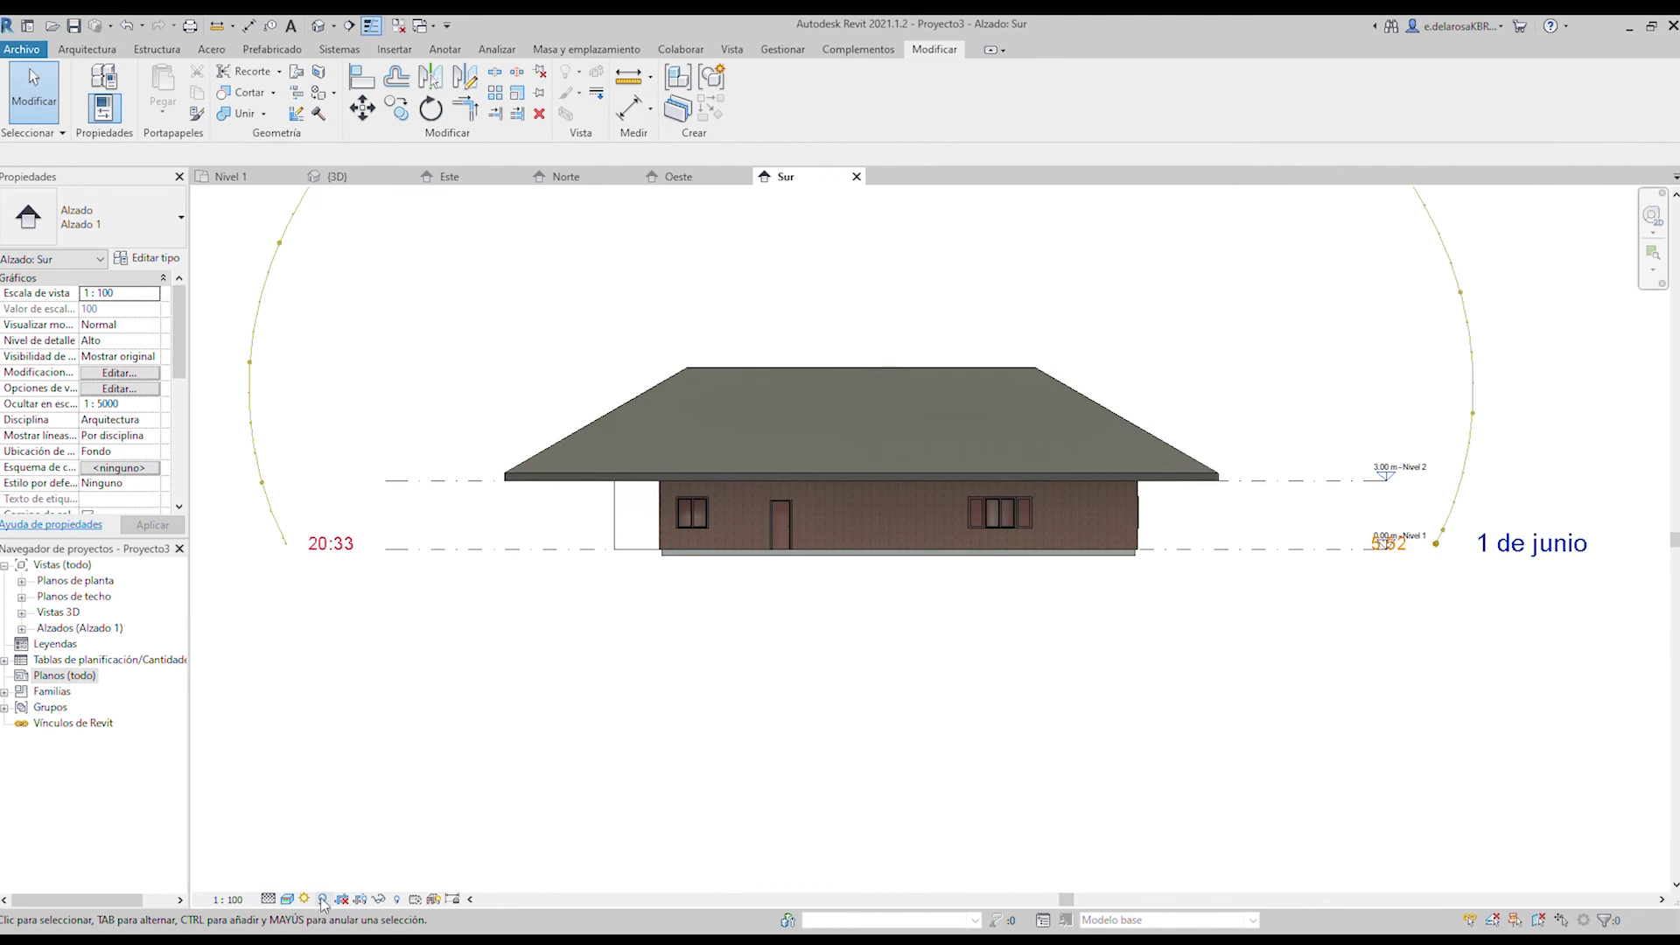
Turn off the shadows and the sun path in the Sur elevation.
click(323, 901)
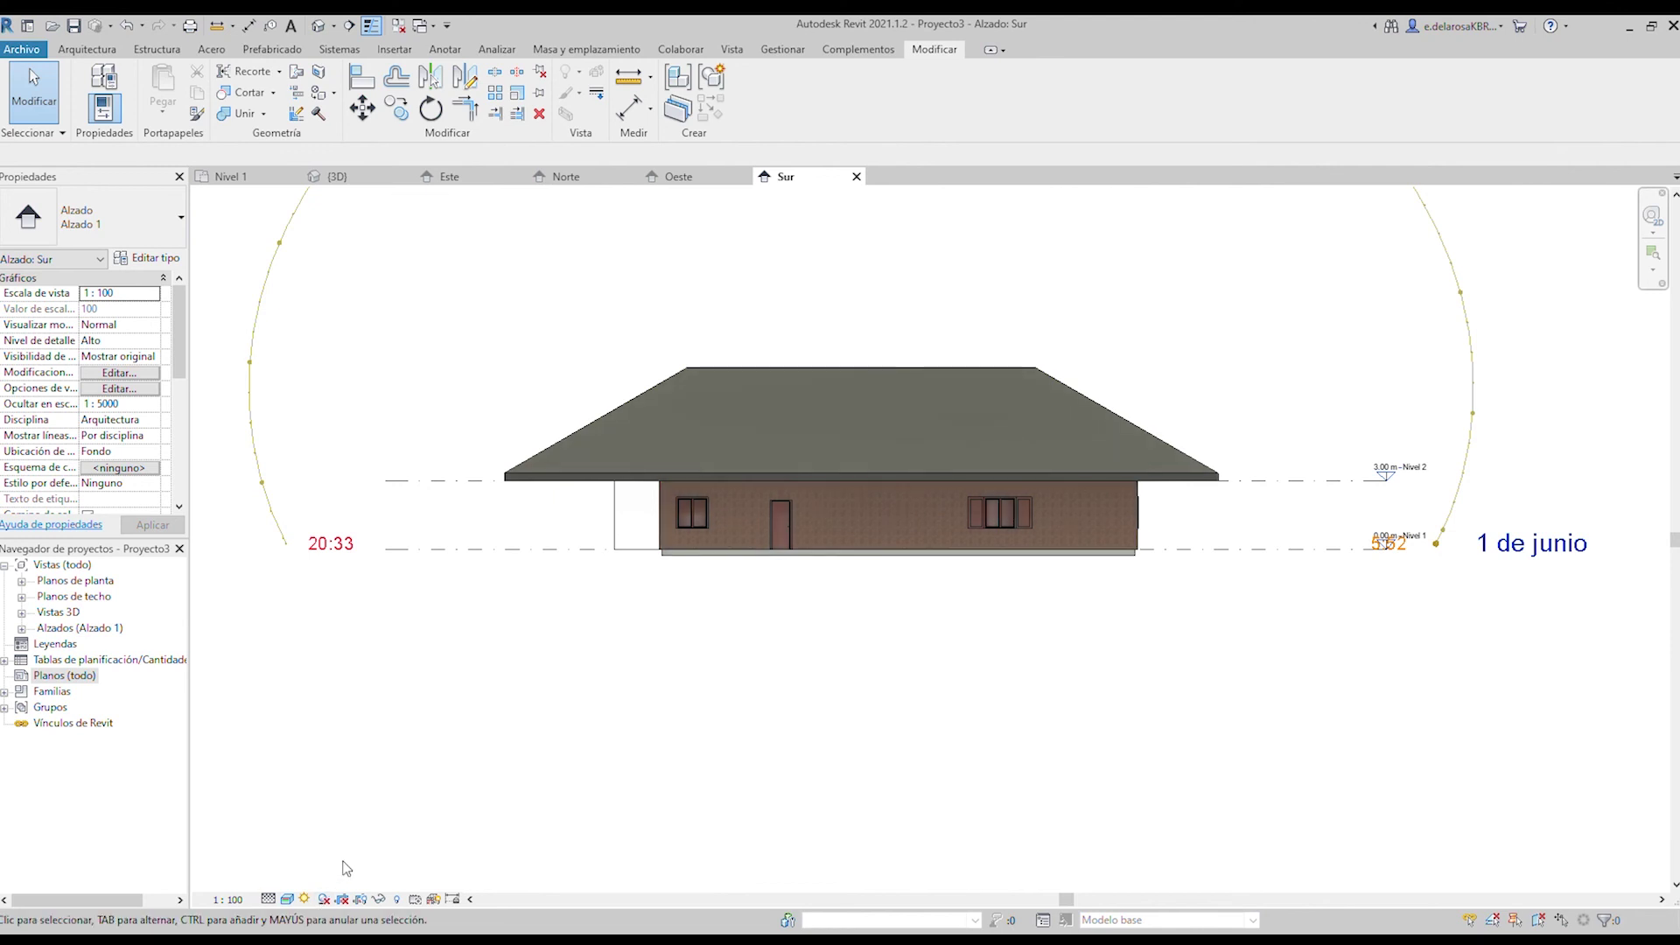
click(305, 902)
click(323, 870)
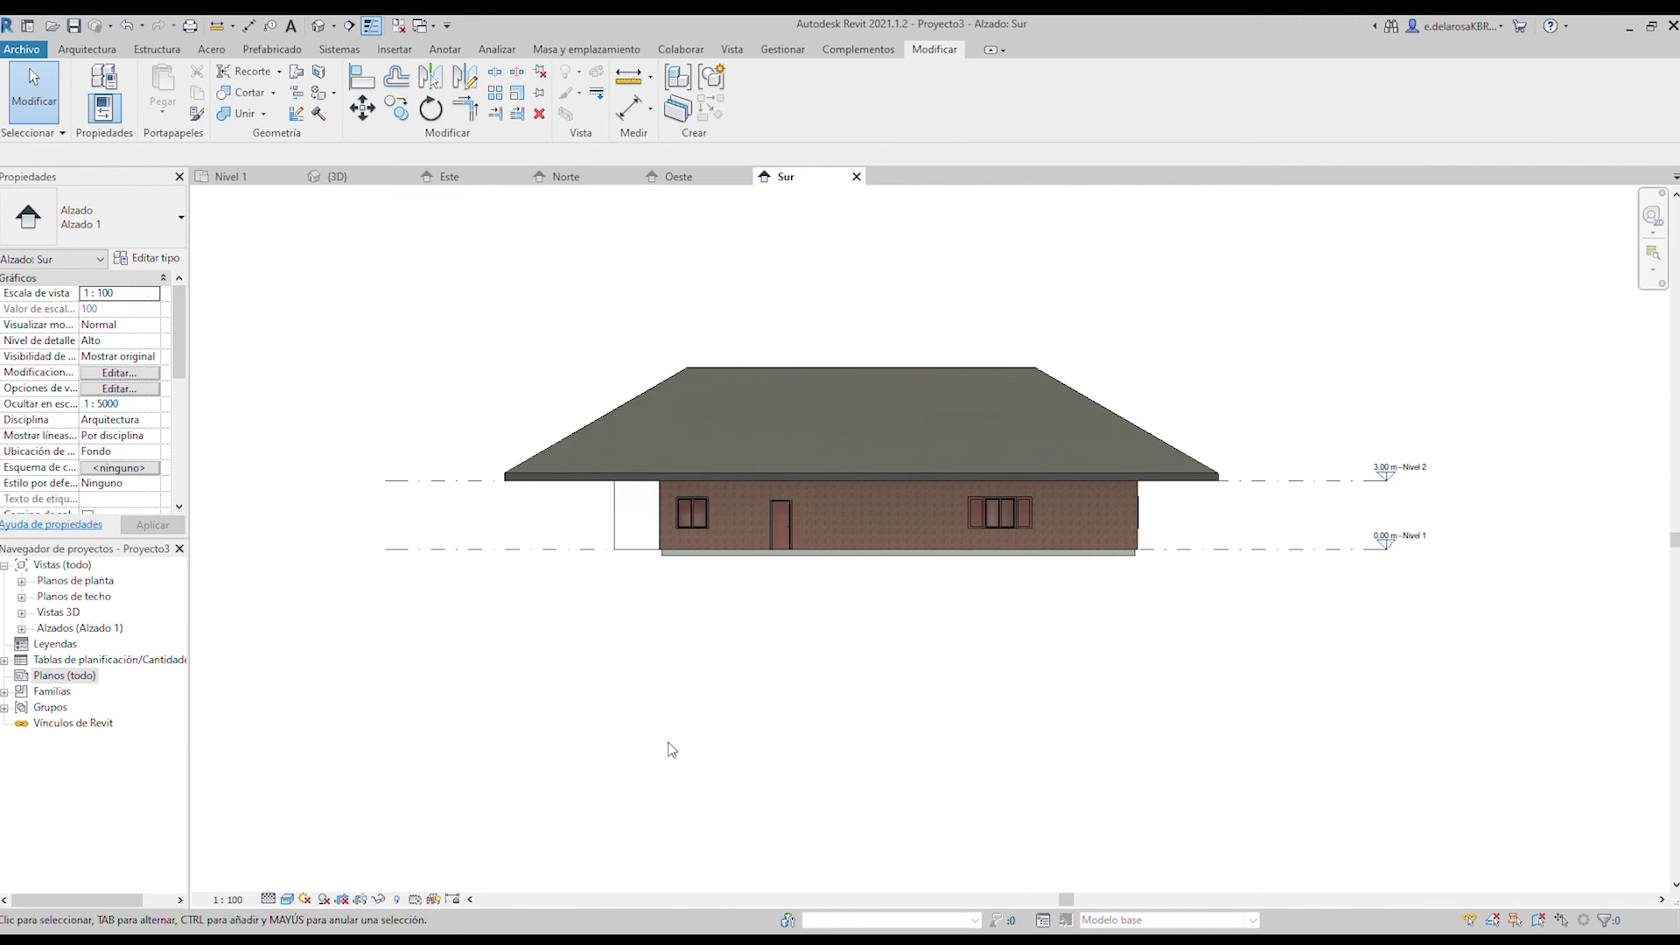
scroll(735, 589, up, 3)
middle_drag(735, 589, 706, 762)
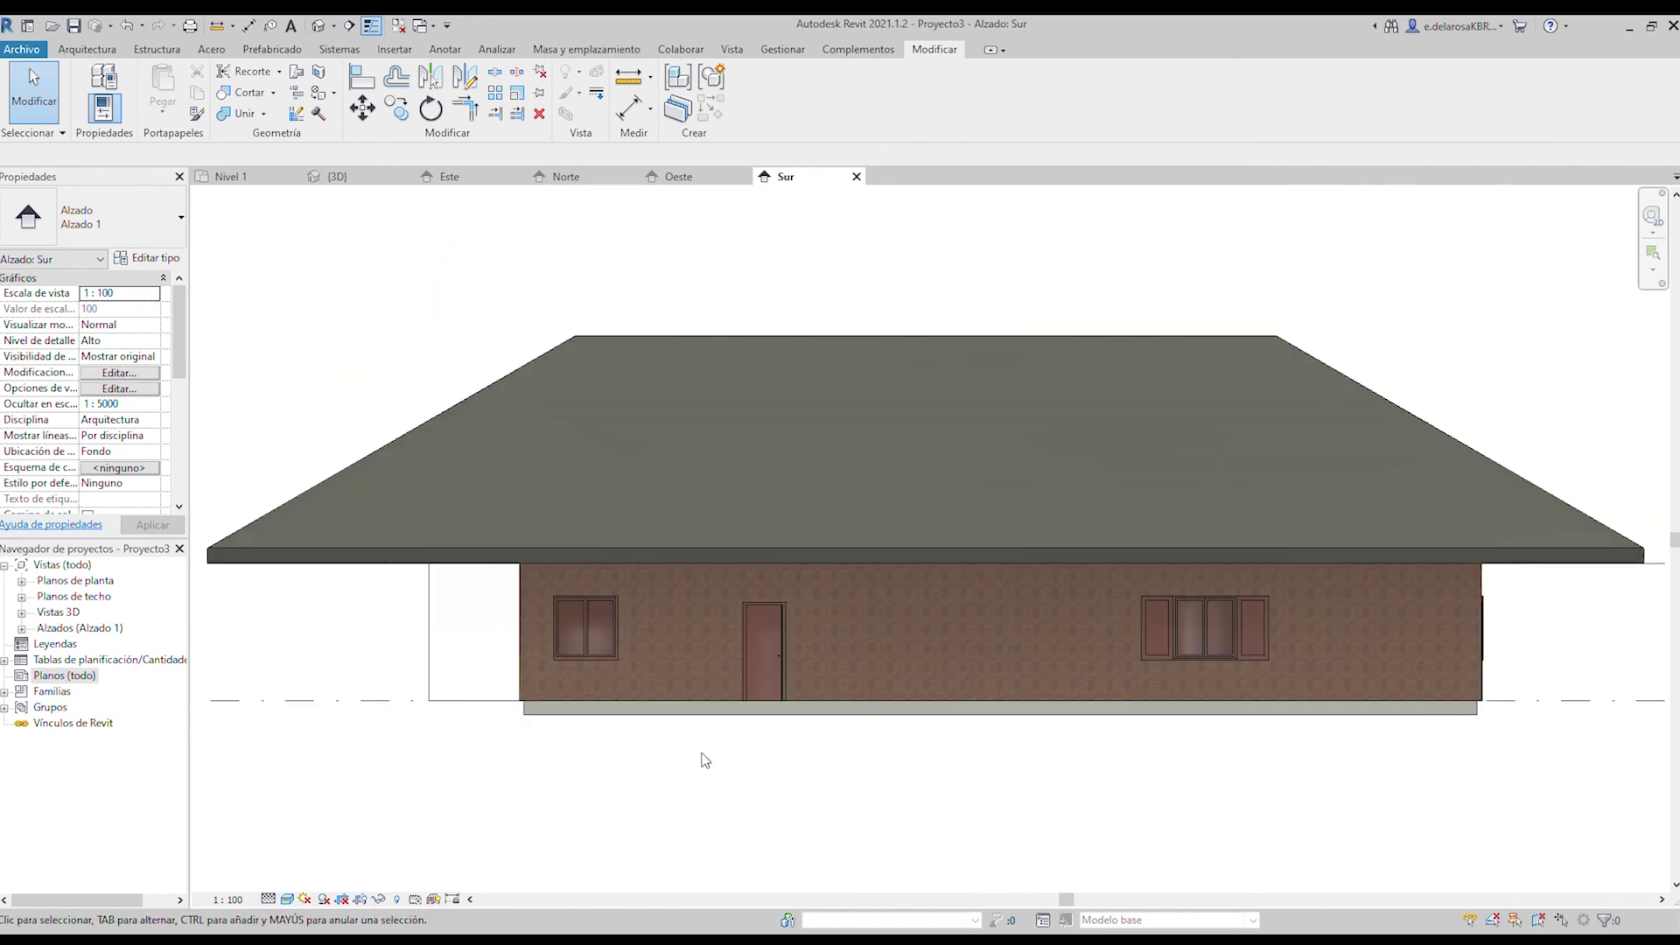
Temporarily hide the south brick wall in the Sur elevation.
click(720, 549)
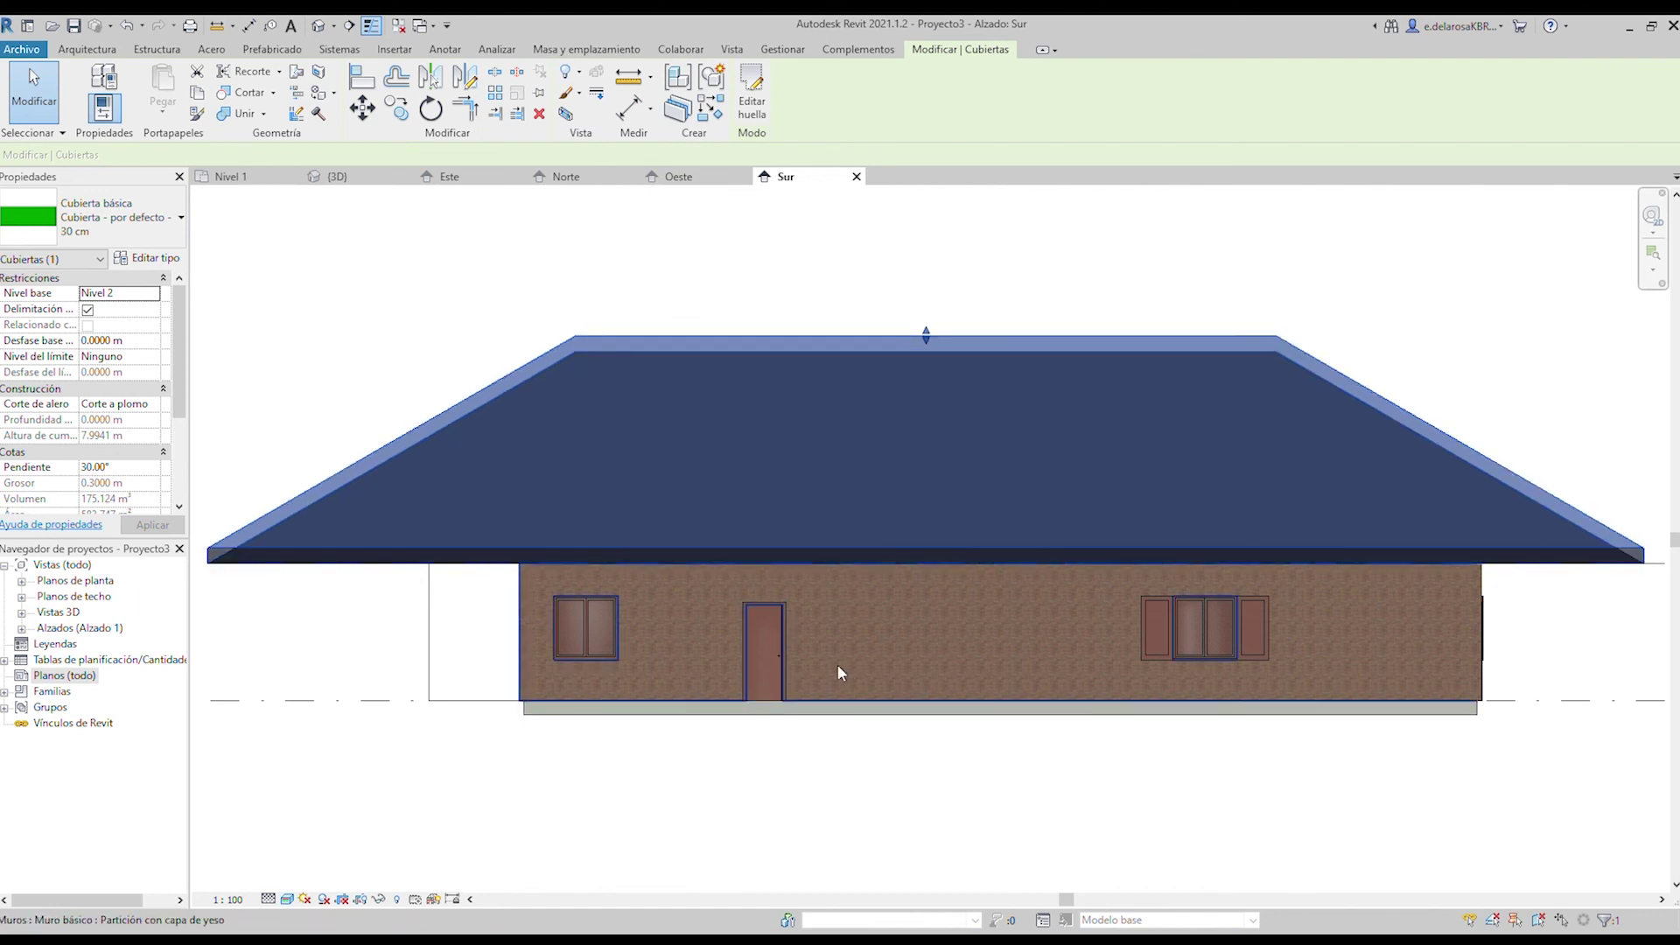
click(521, 674)
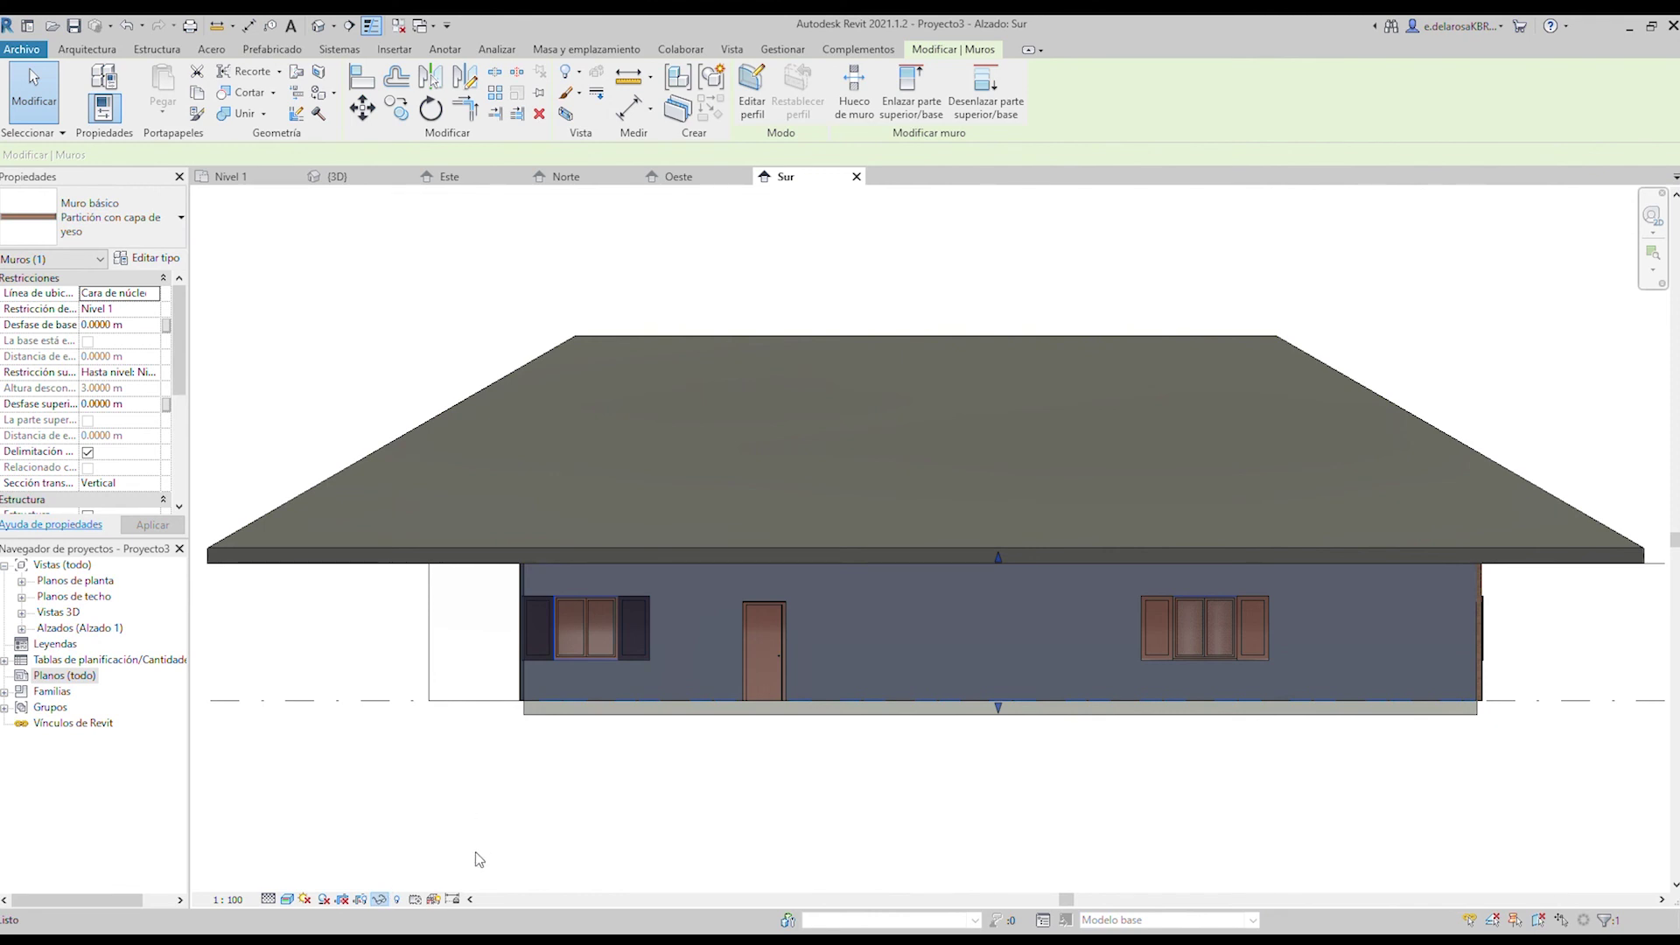
key(h)
key(h)
scroll(476, 734, up, 2)
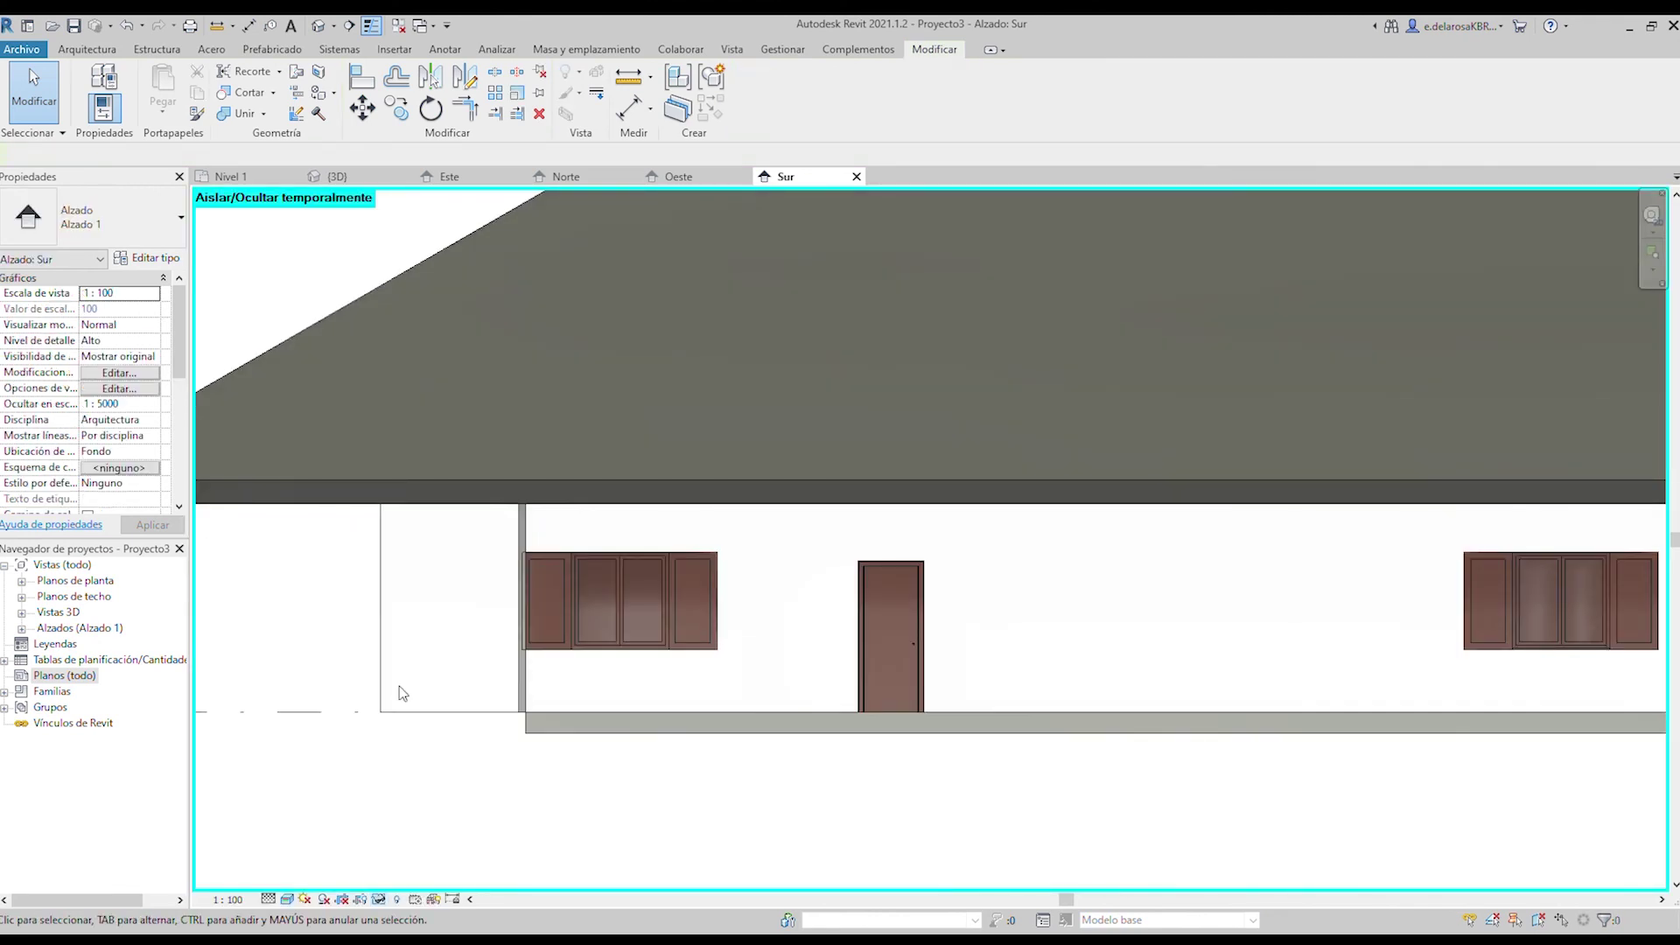
Check the curtain wall behind the hidden wall, and reset the temporary hide with the whole elevation fitted in view.
click(481, 706)
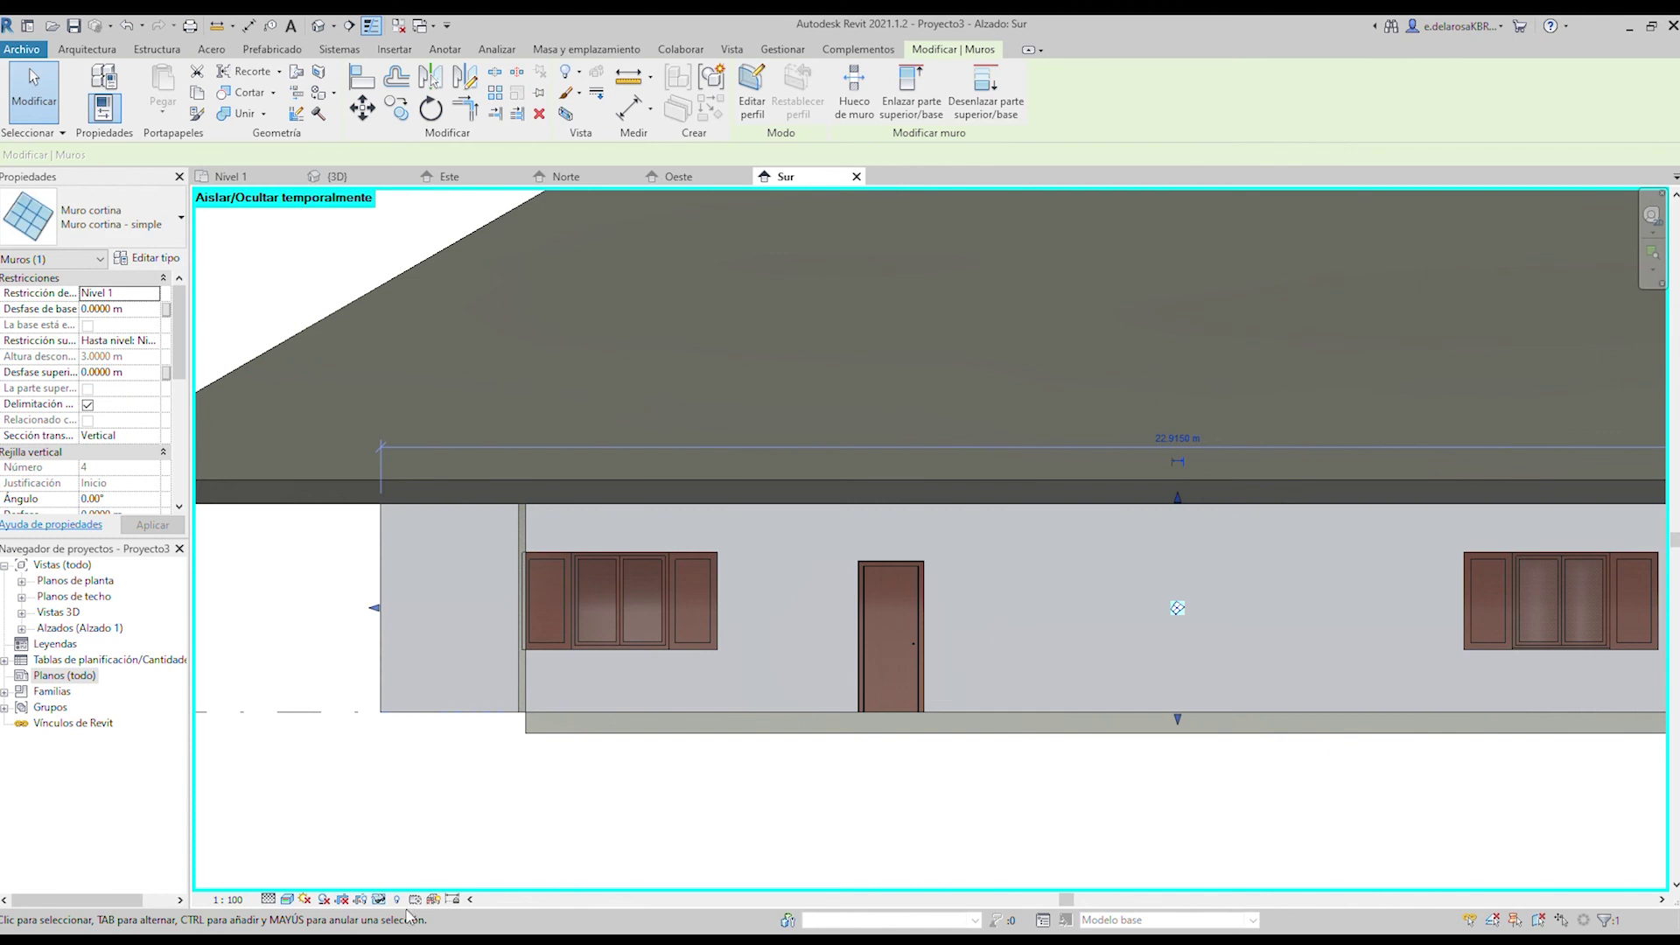
click(439, 809)
key(h)
key(r)
key(z)
key(f)
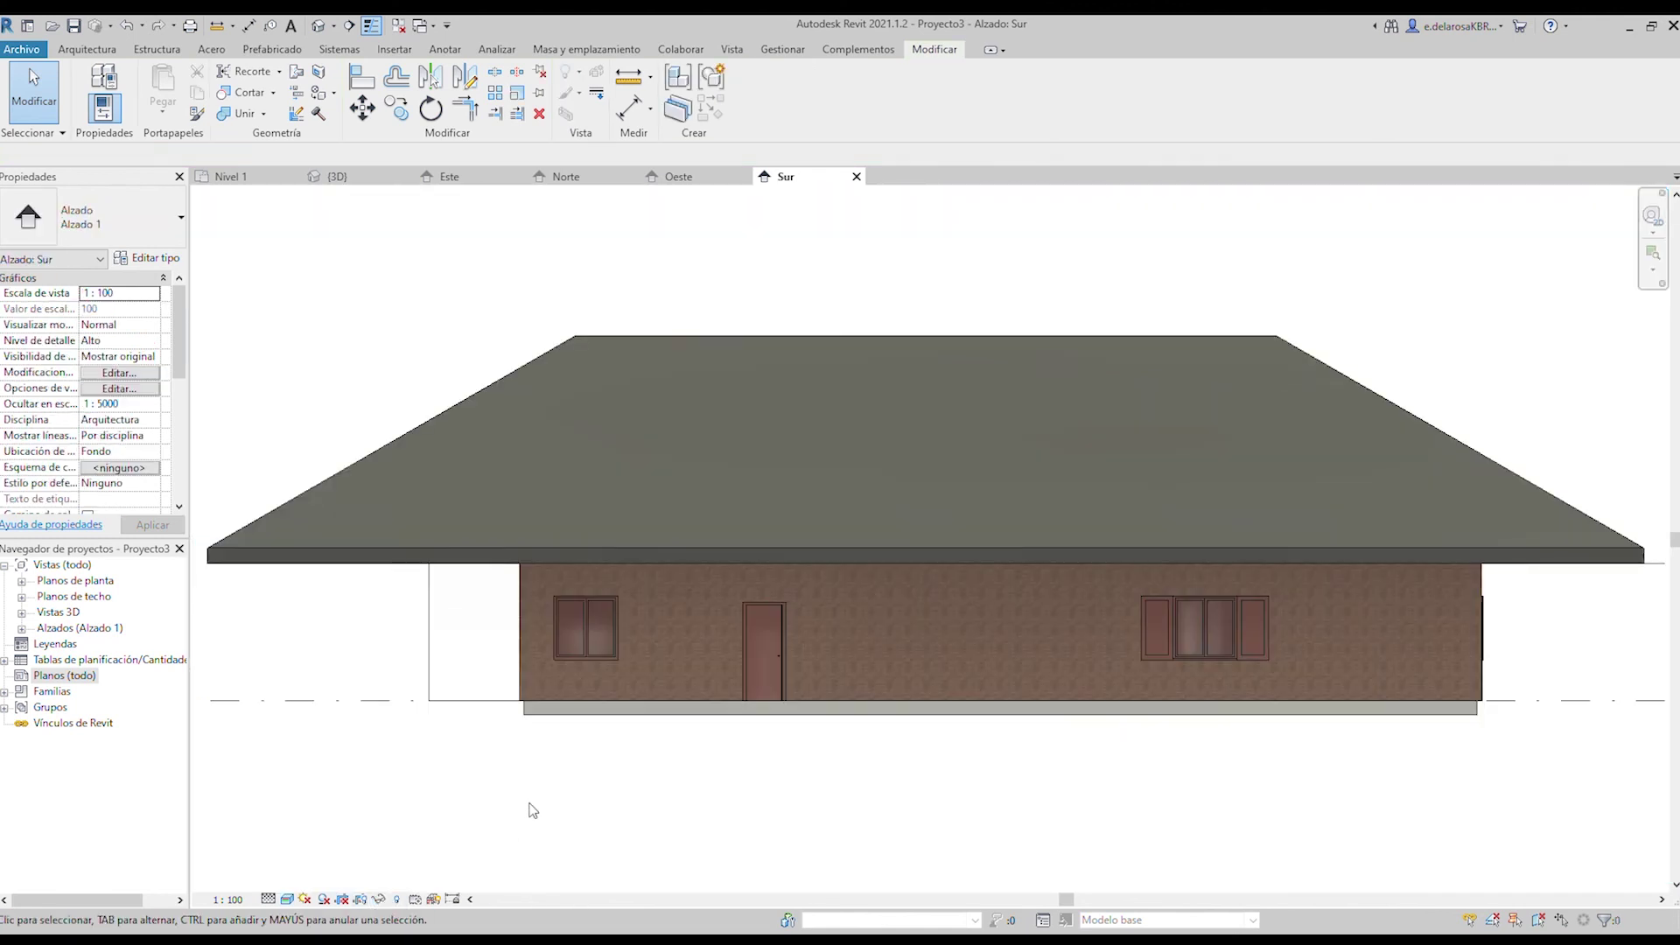
Temporarily isolate the south brick wall in the Sur elevation and restore the other elements.
click(520, 694)
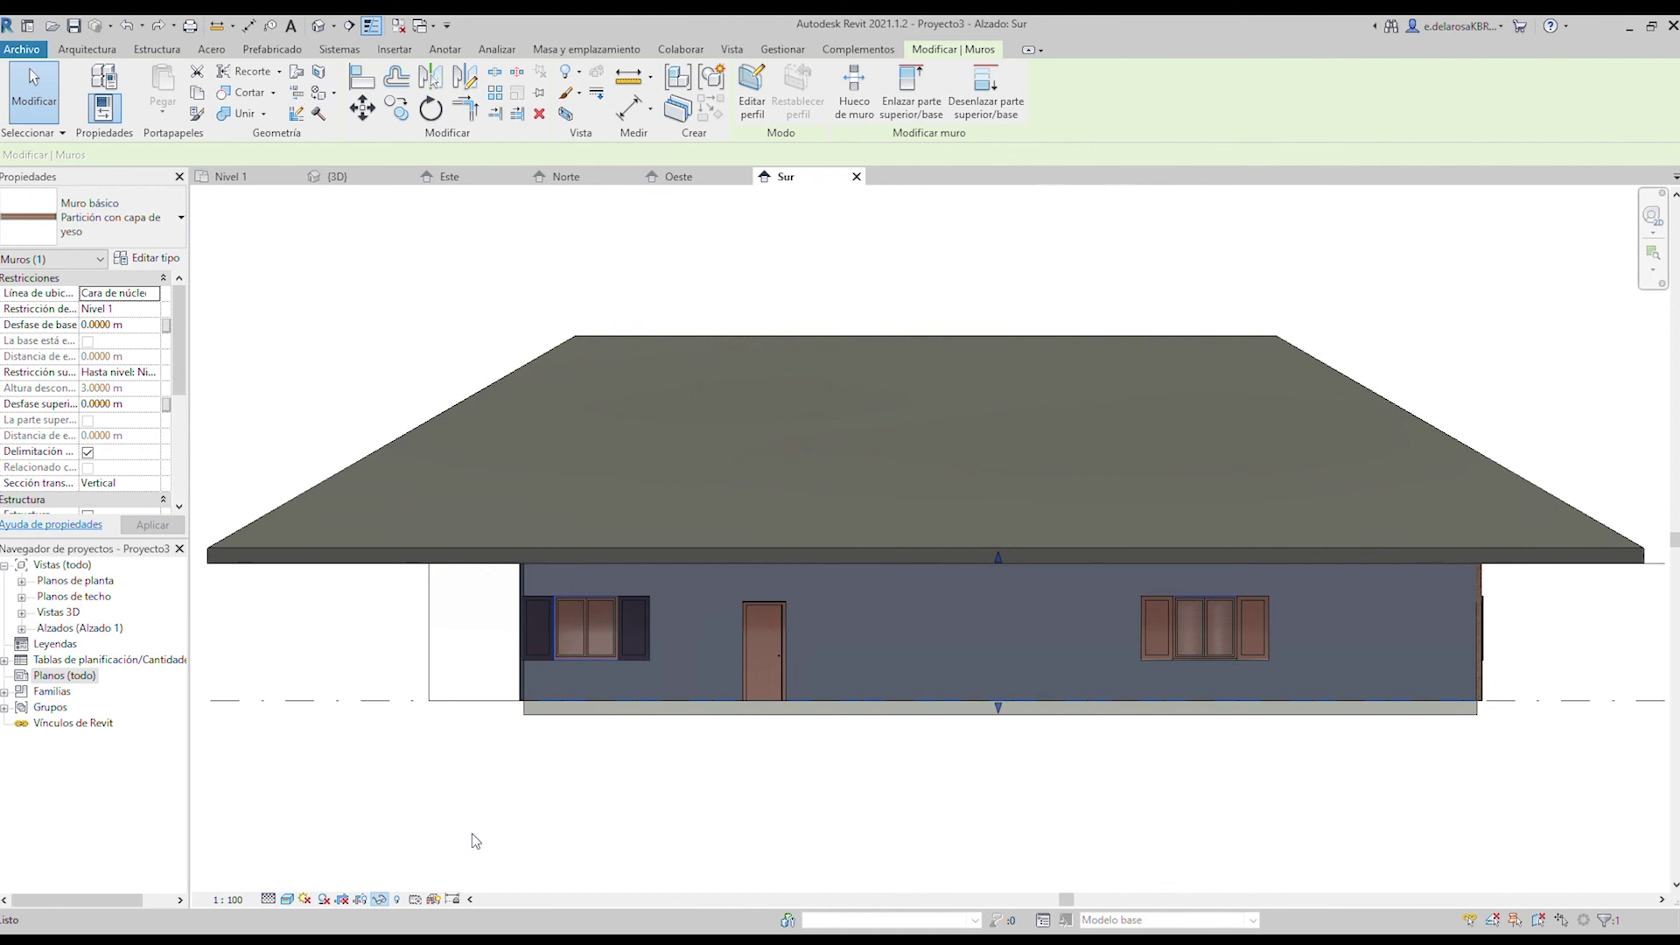
key(h)
key(i)
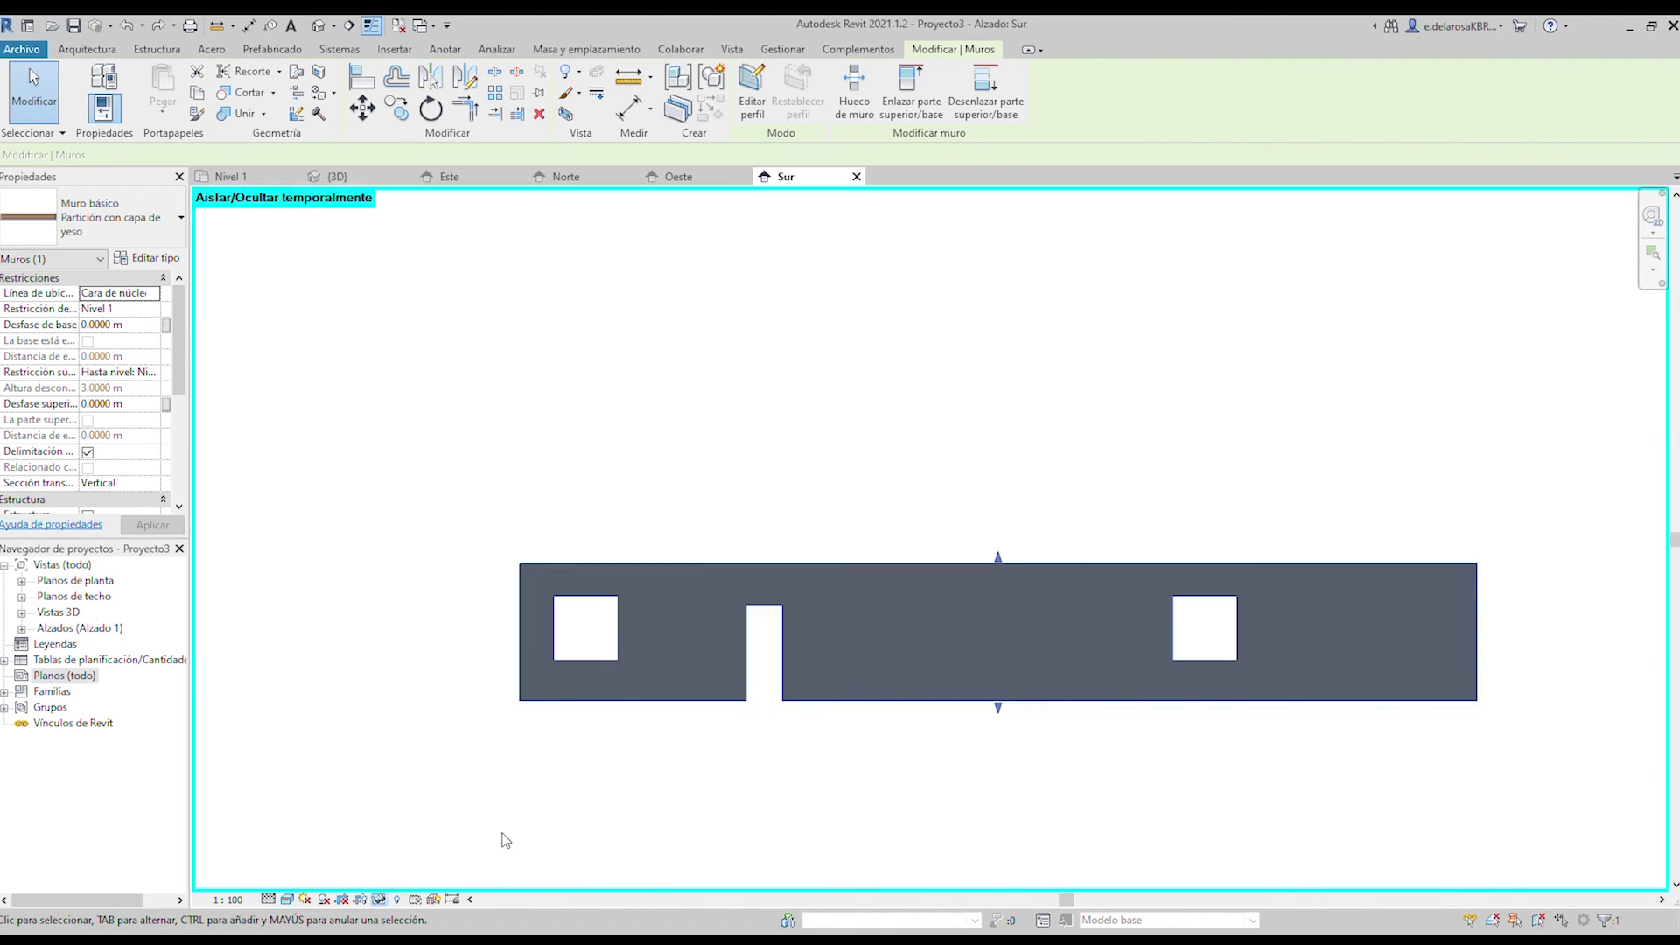
click(800, 821)
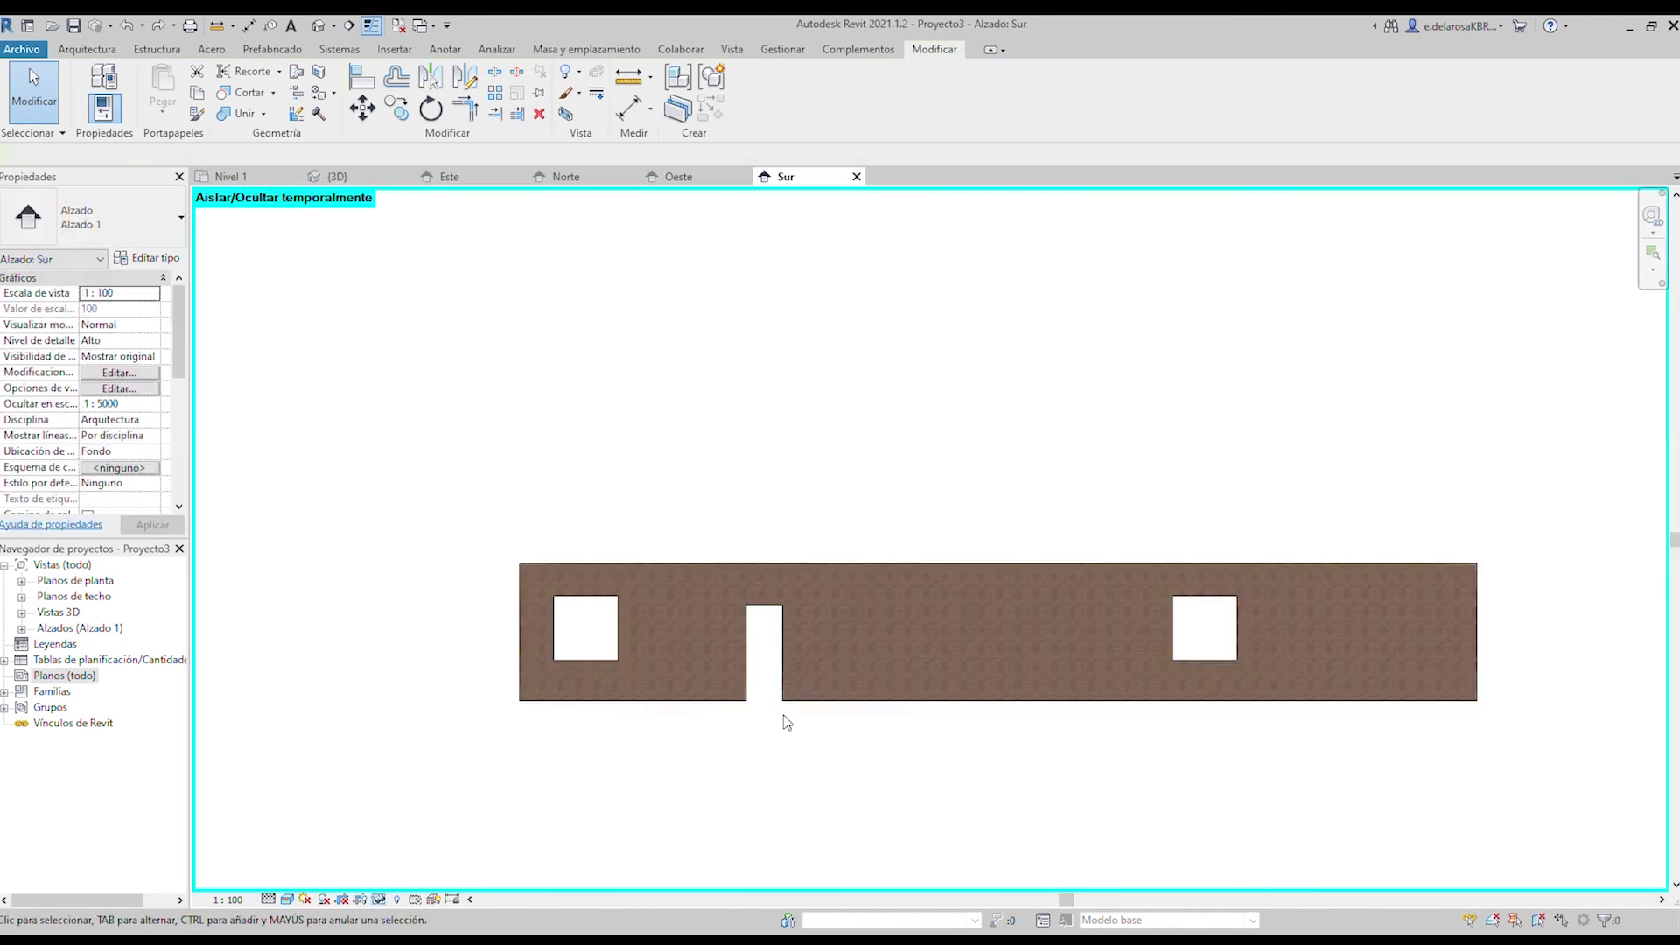
key(h)
key(r)
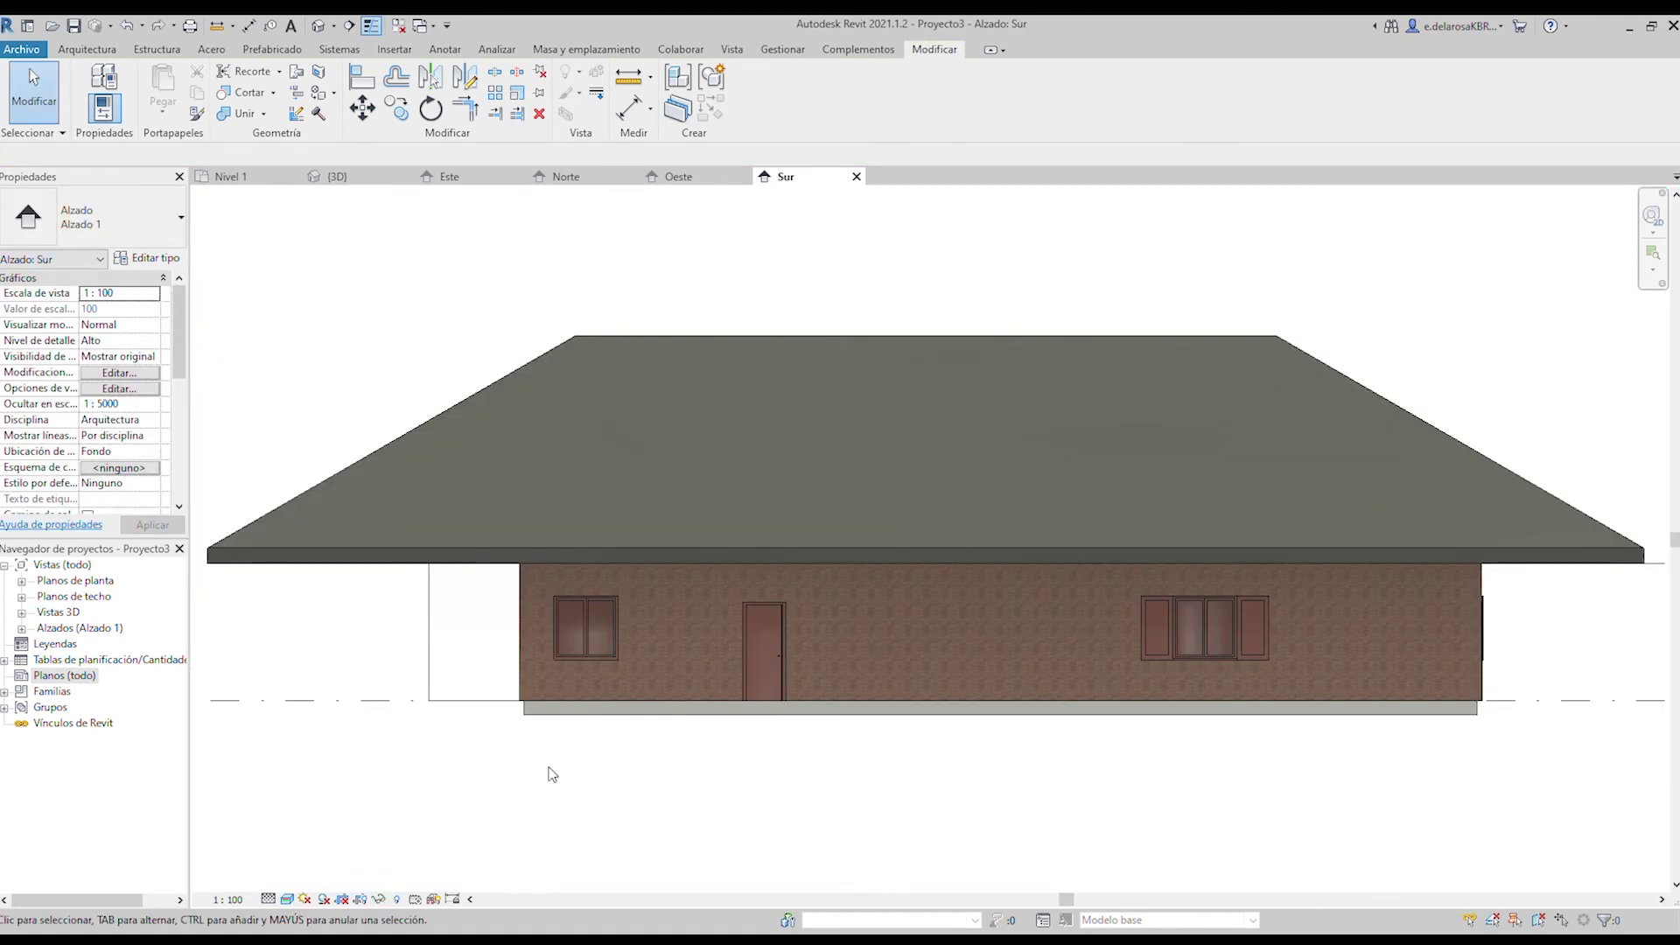
Temporarily hide the south brick wall once more, leaving the rest of the building displayed.
click(584, 679)
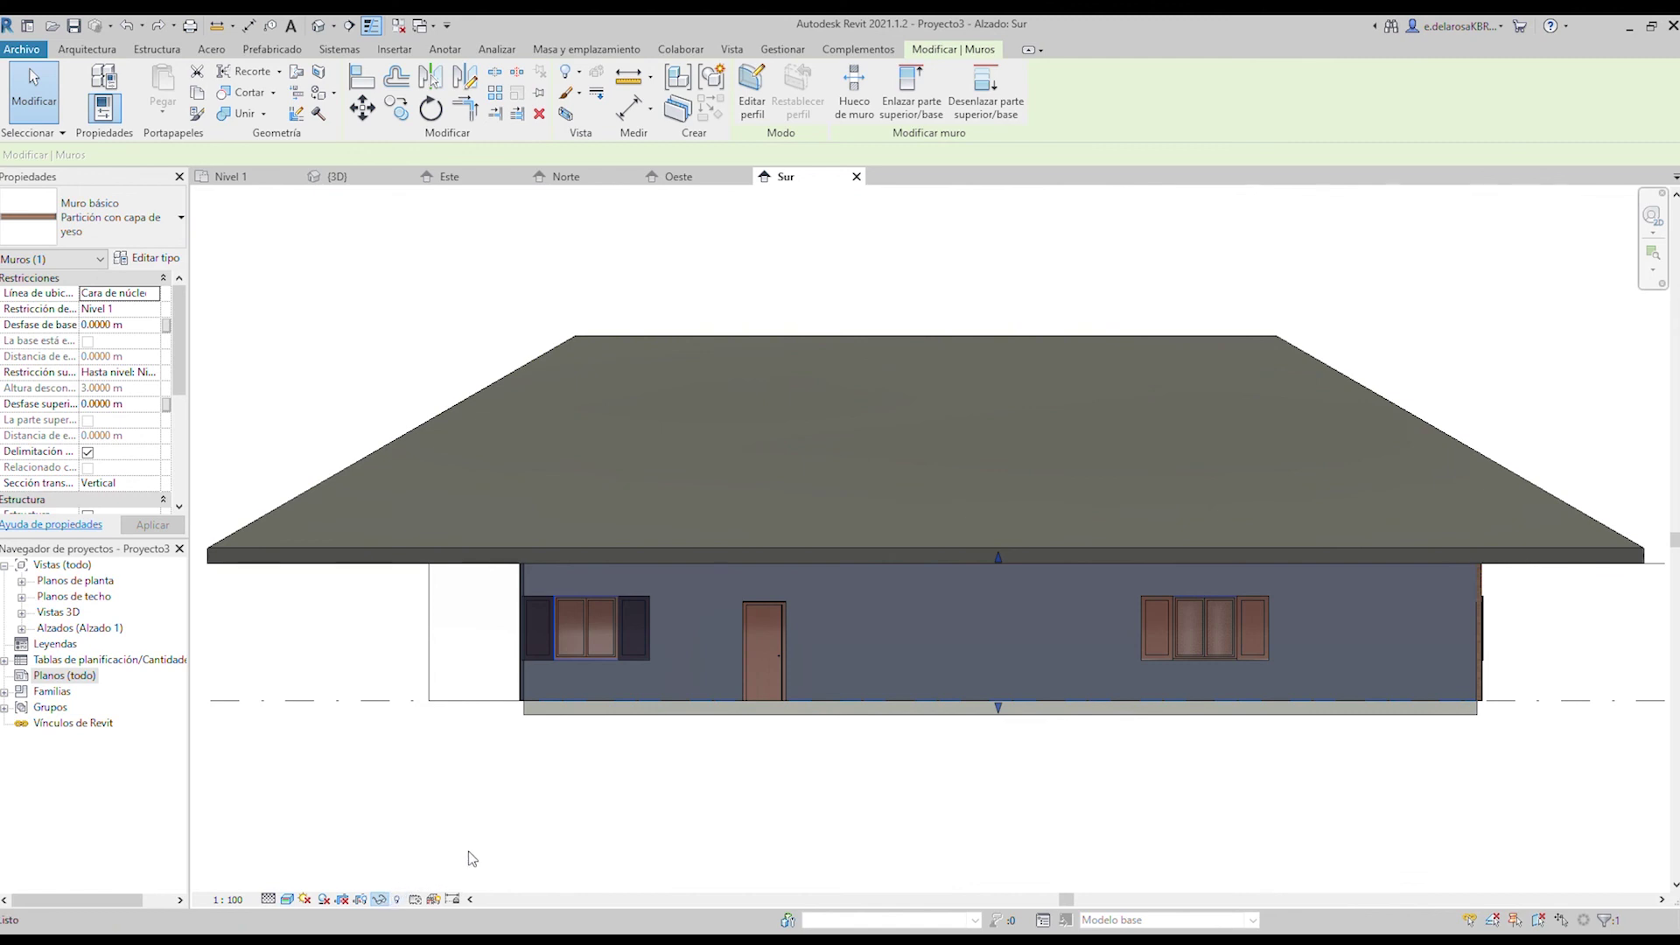
key(h)
key(h)
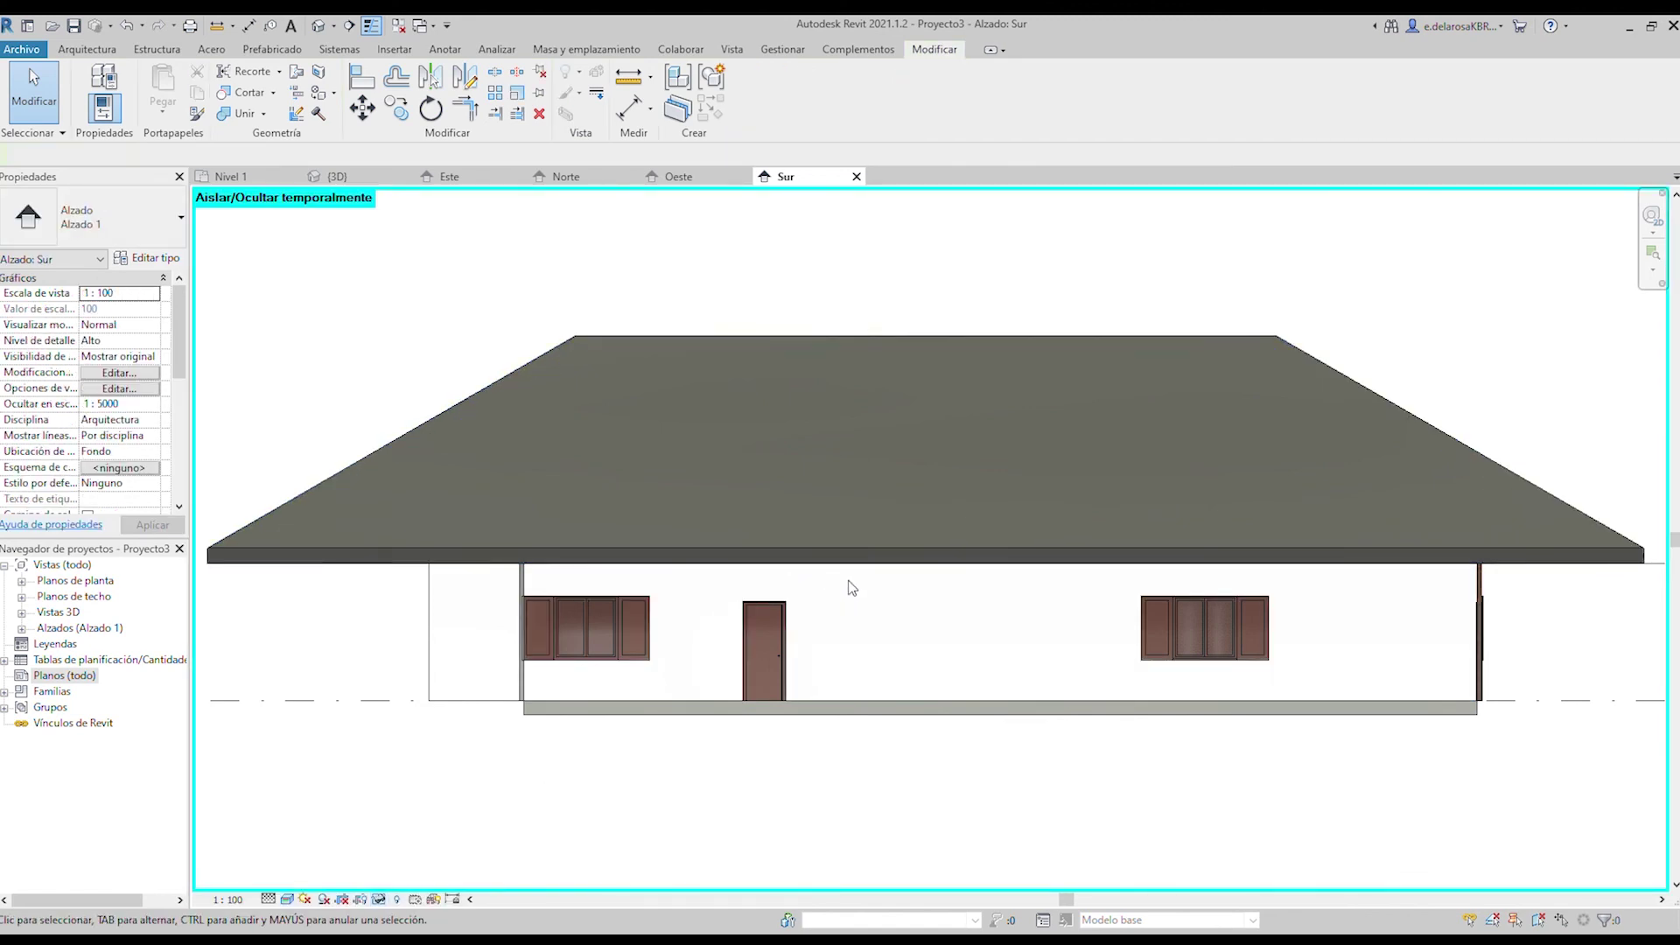
Reset the temporary hide in the Sur elevation to restore the south brick wall.
click(397, 880)
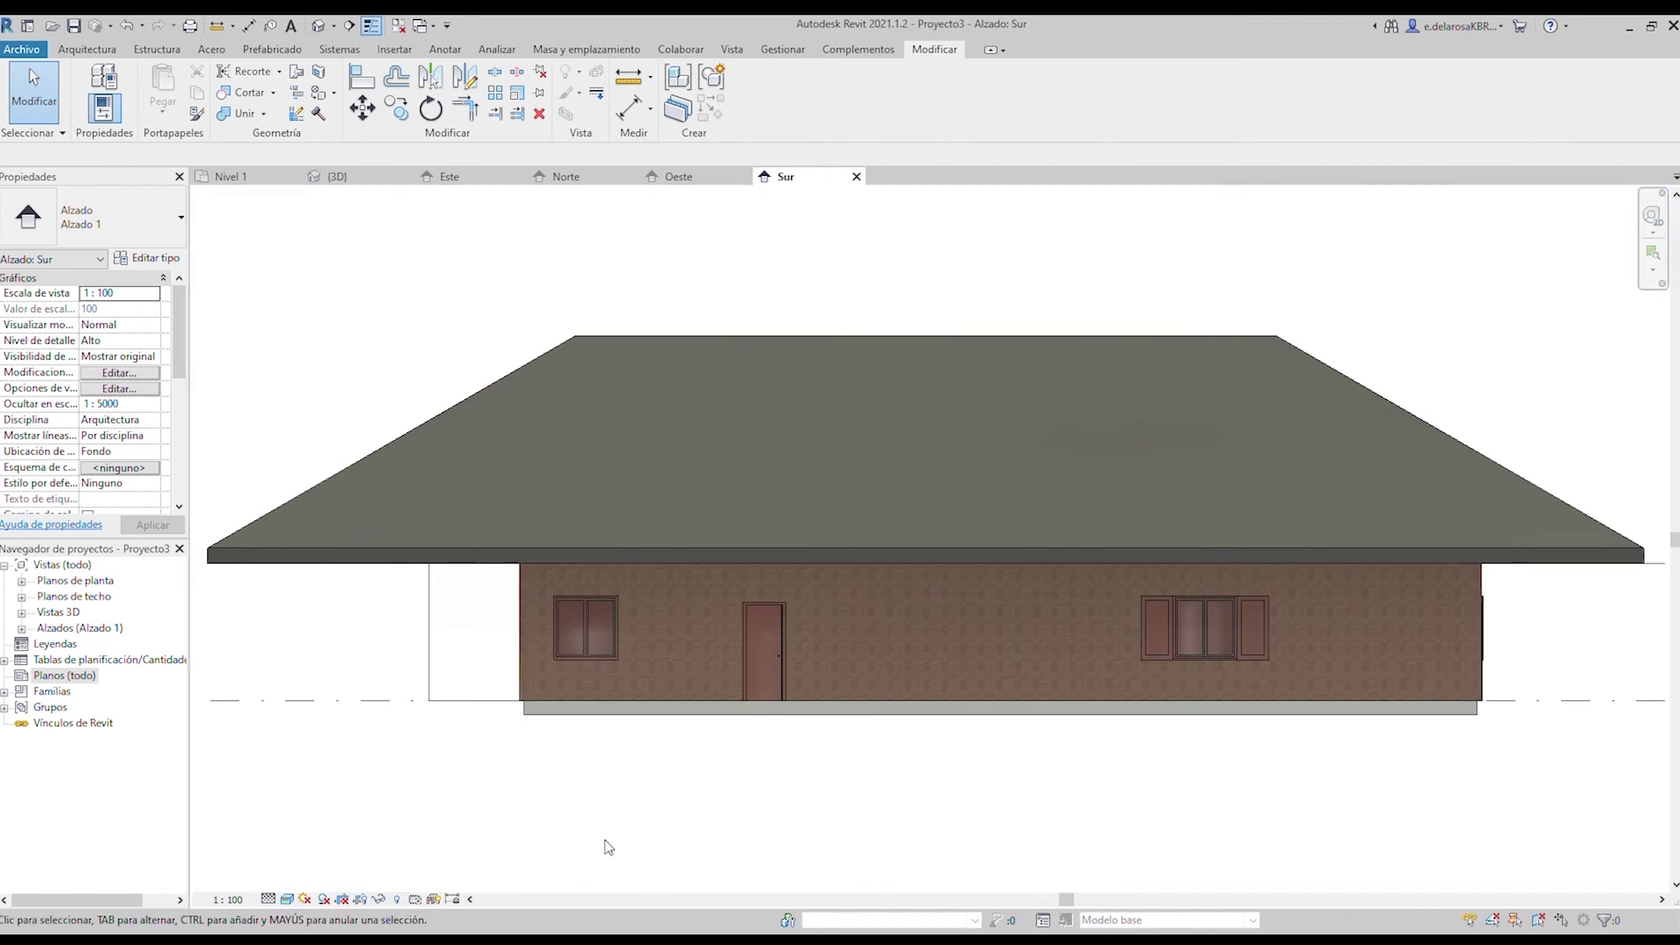
scroll(732, 685, down, 2)
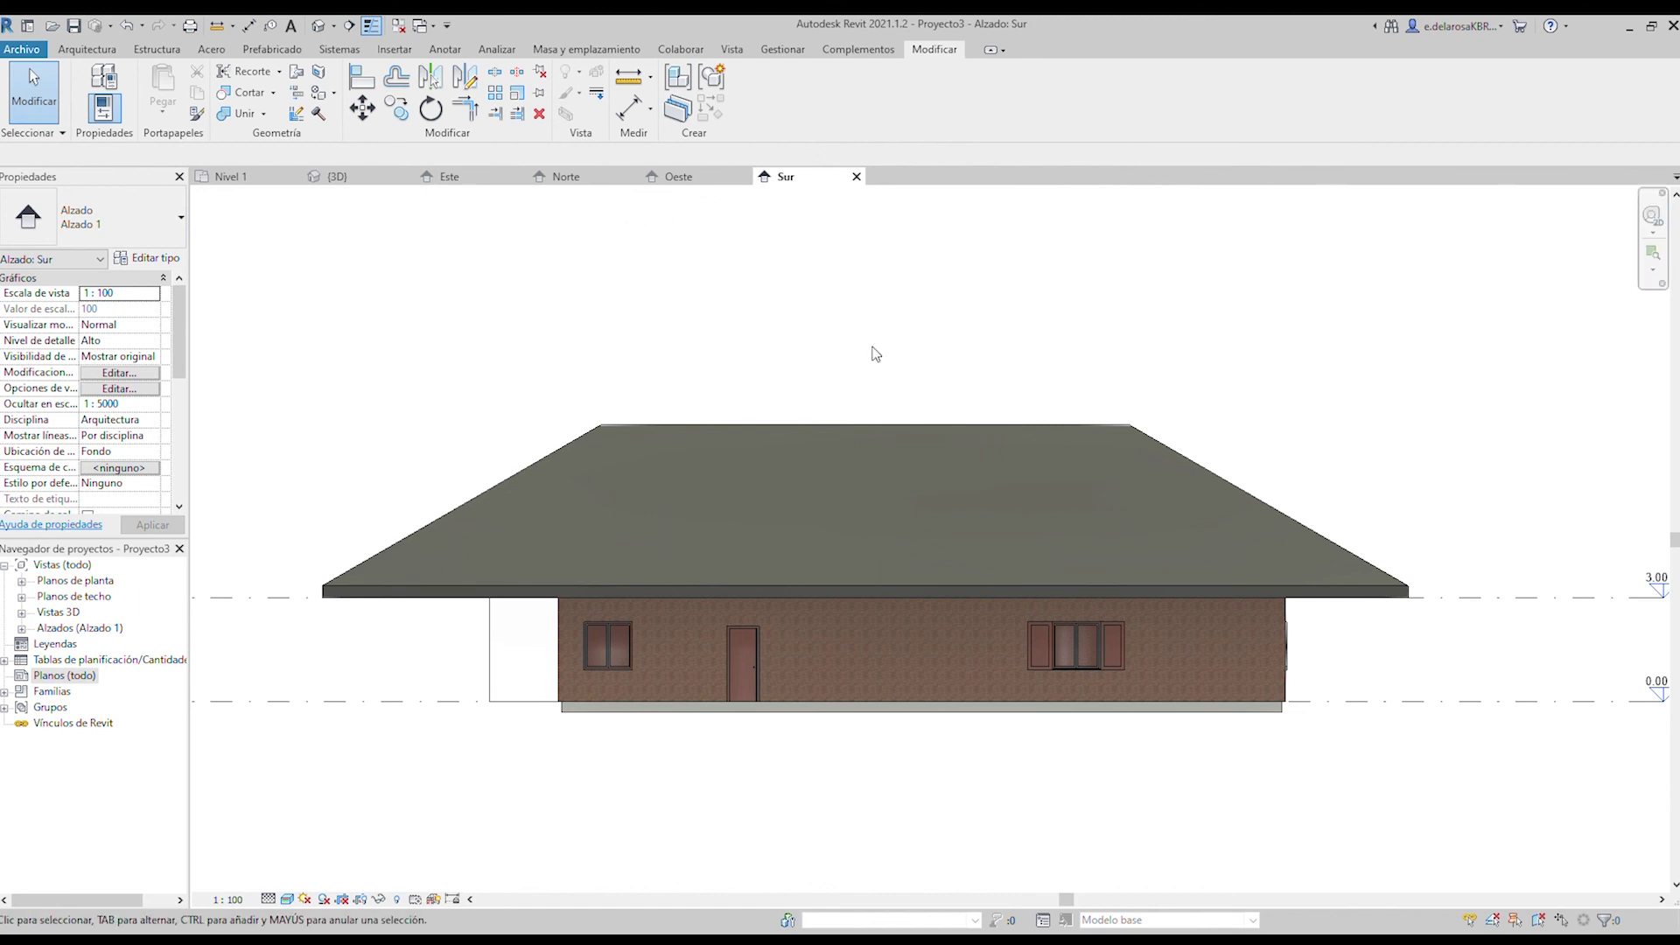
Switch to the 3D view and inspect the house from its left, right, rear and front faces with the ViewCube.
click(320, 27)
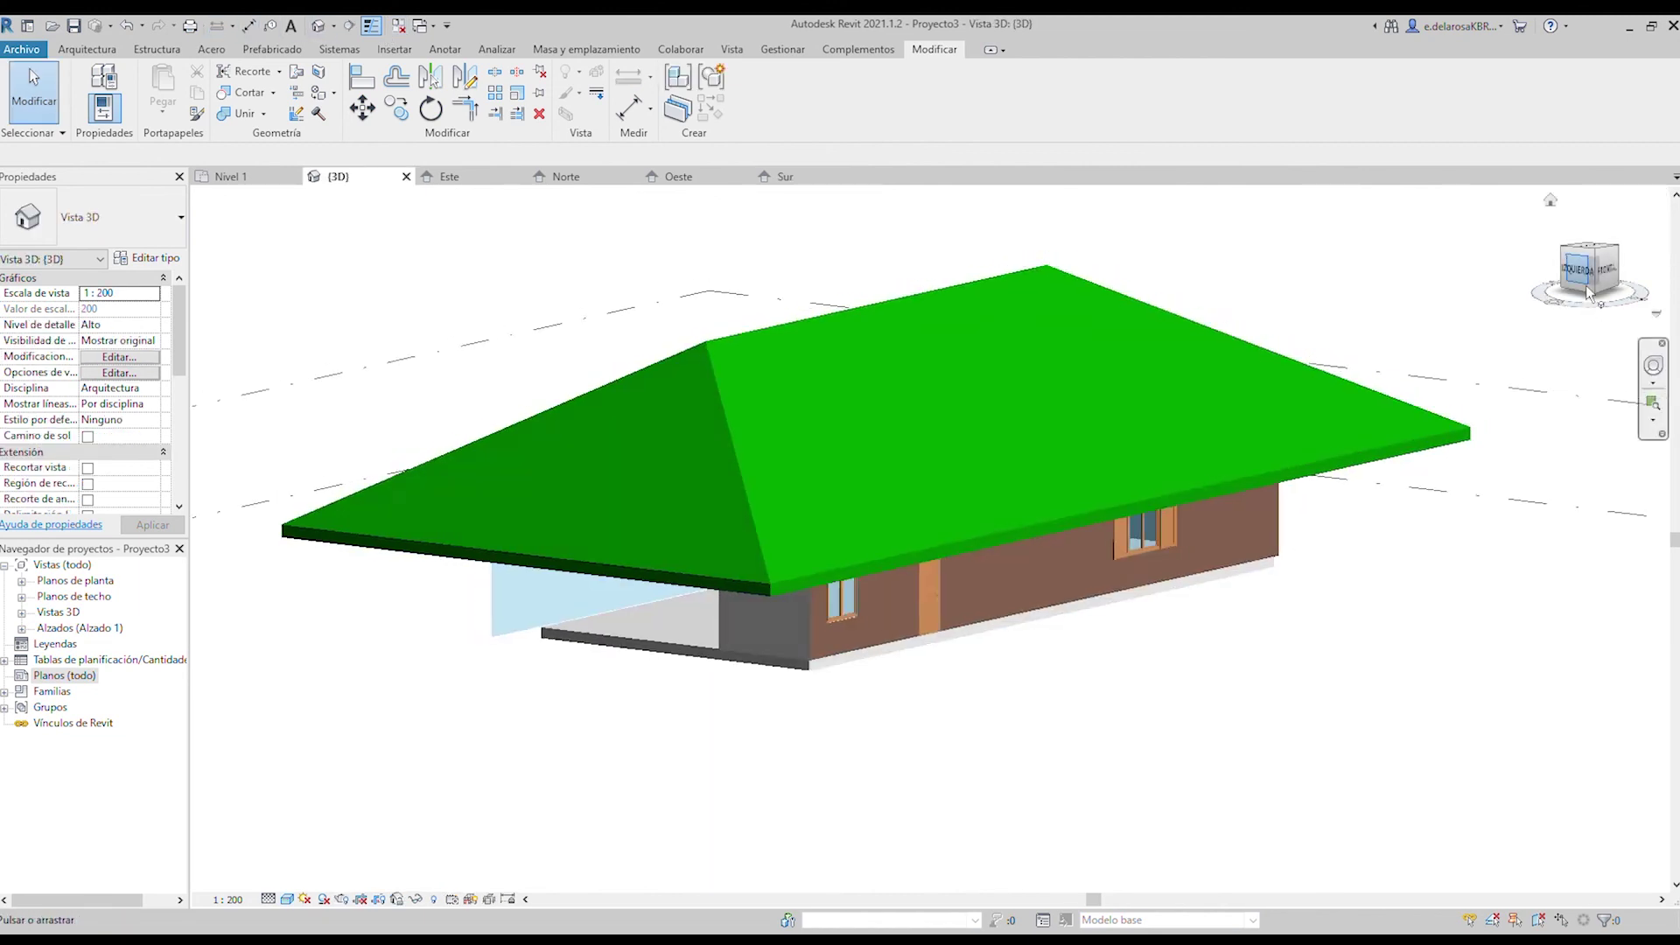
click(1588, 291)
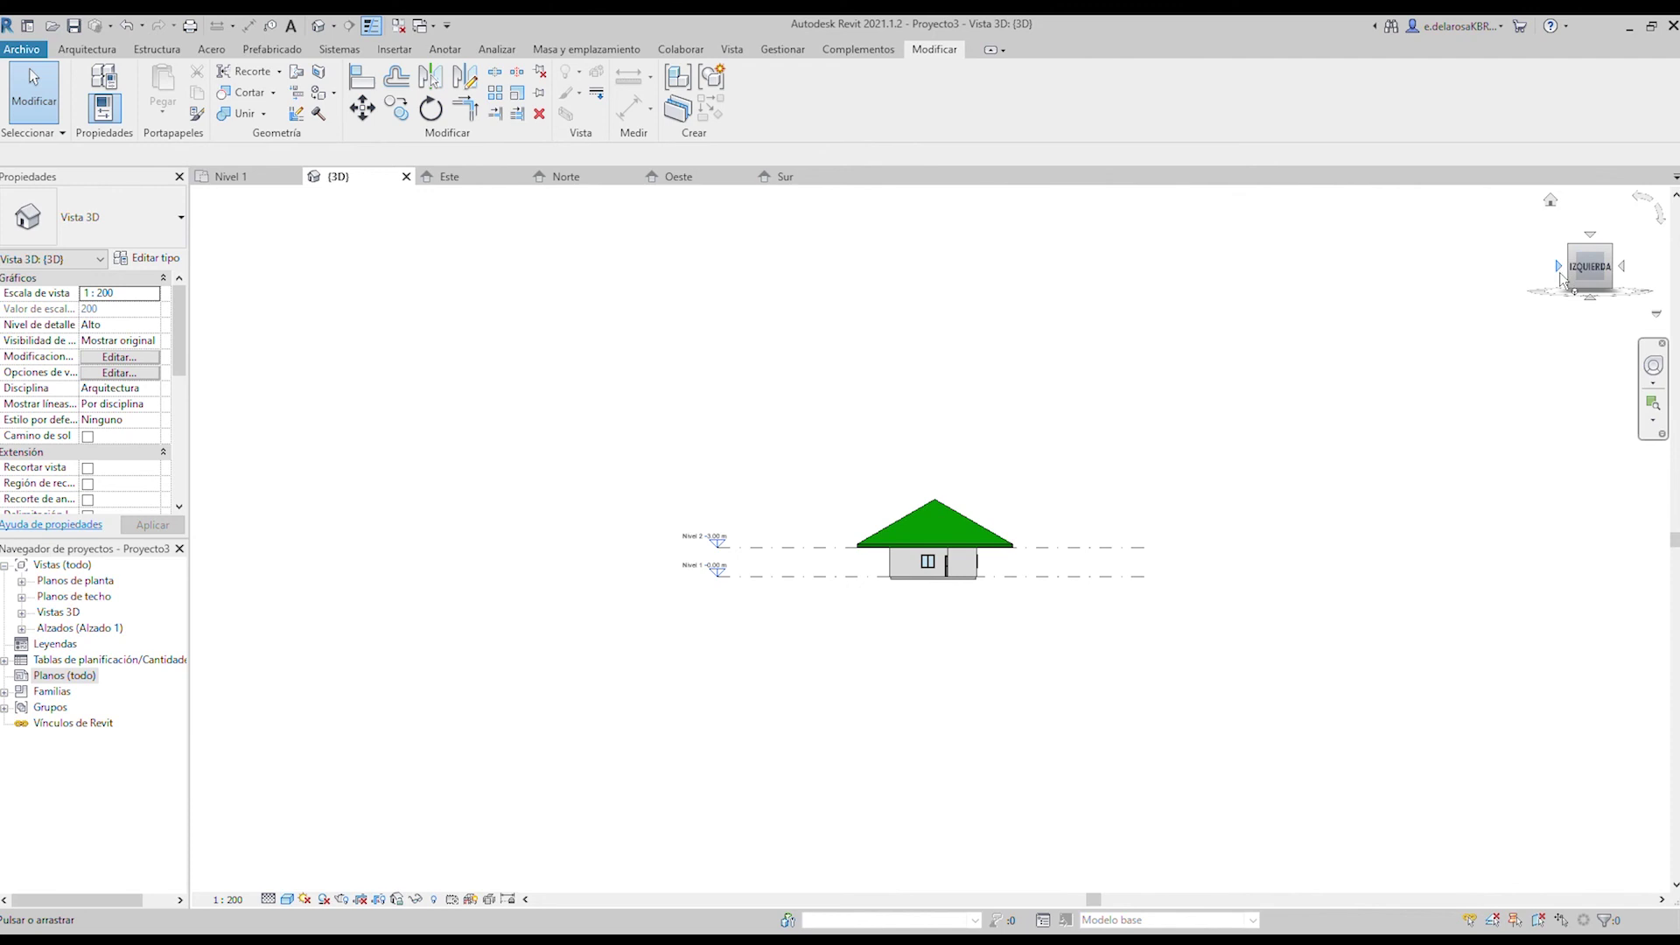
click(1559, 266)
click(1559, 266)
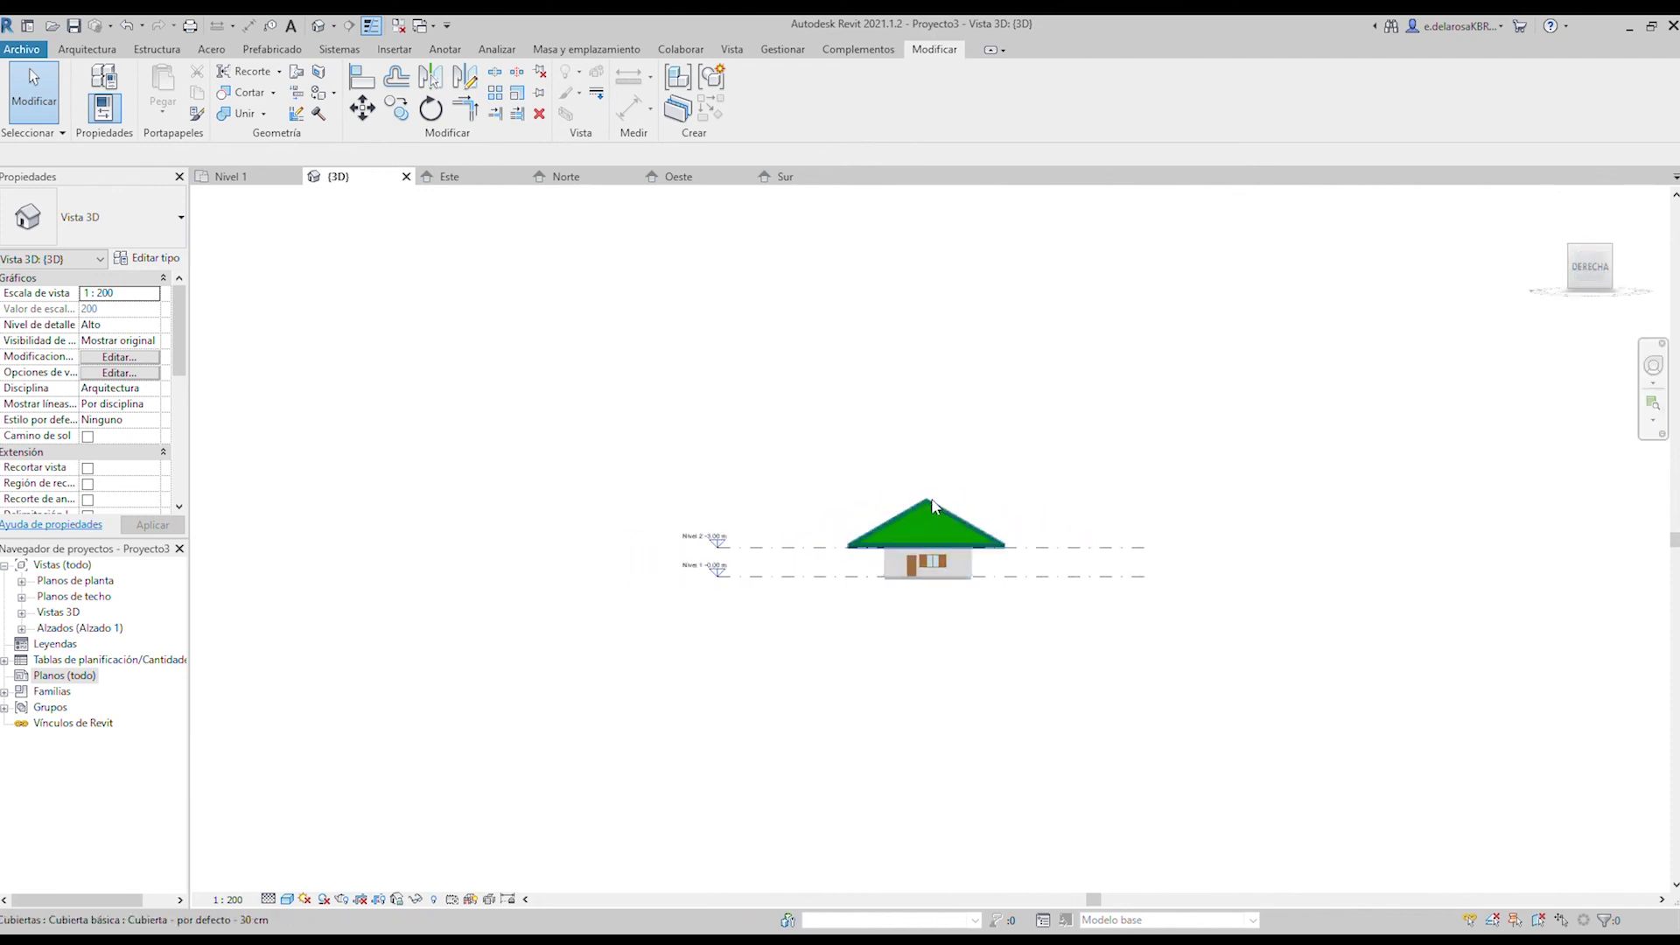
scroll(954, 518, up, 5)
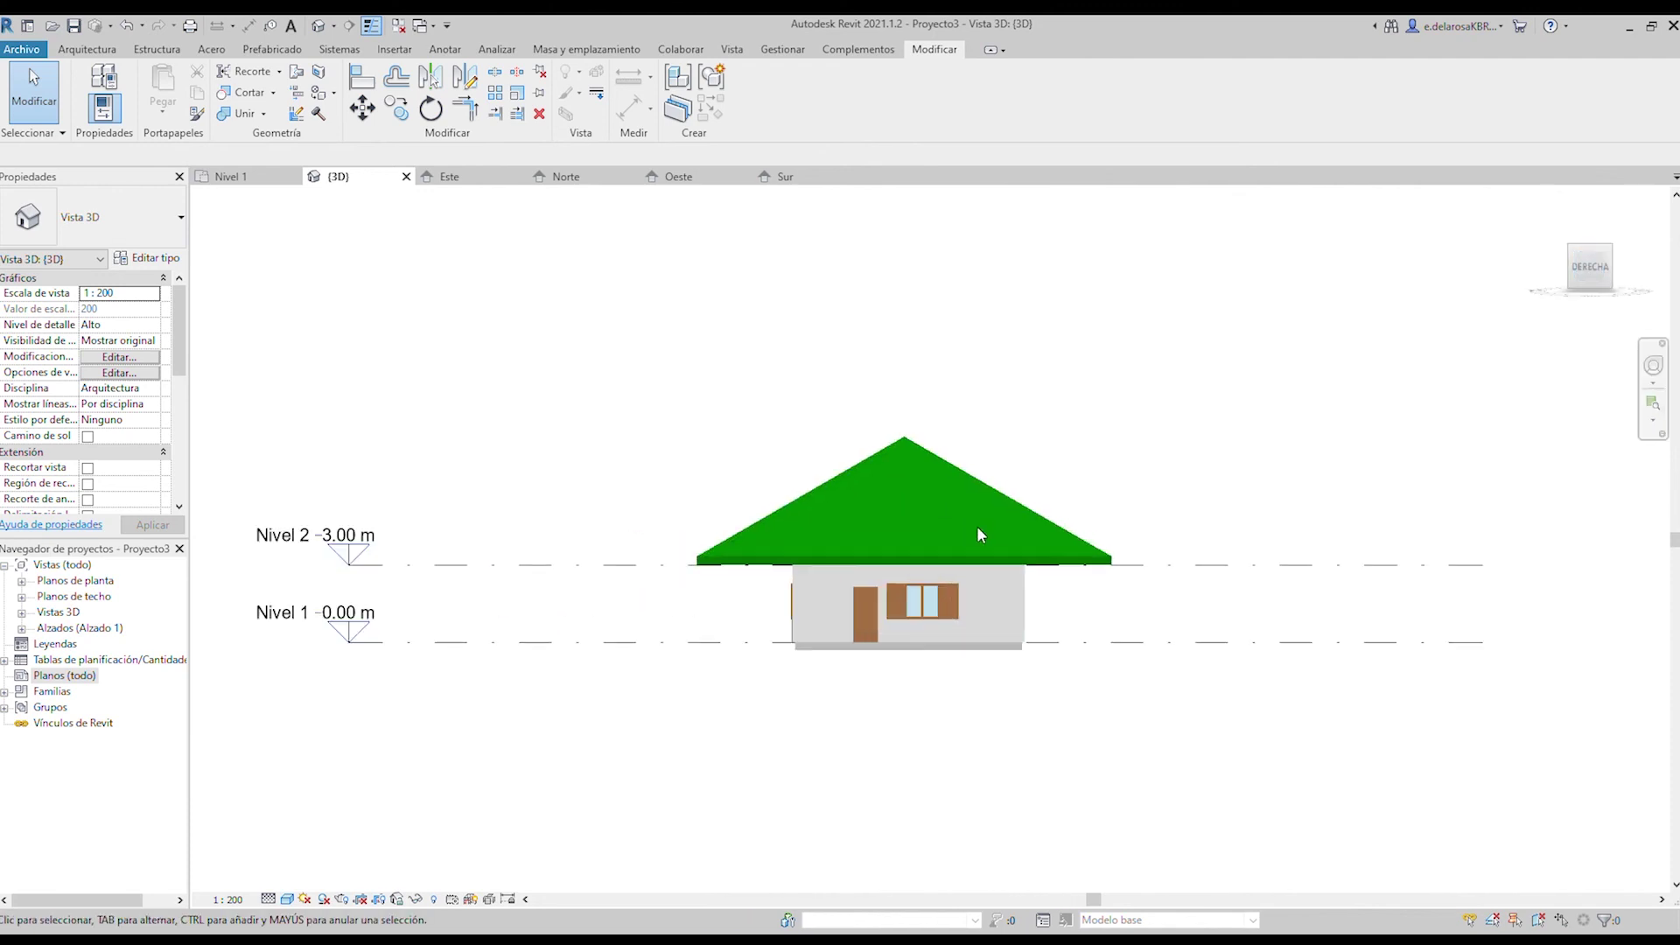
click(1558, 267)
click(1558, 268)
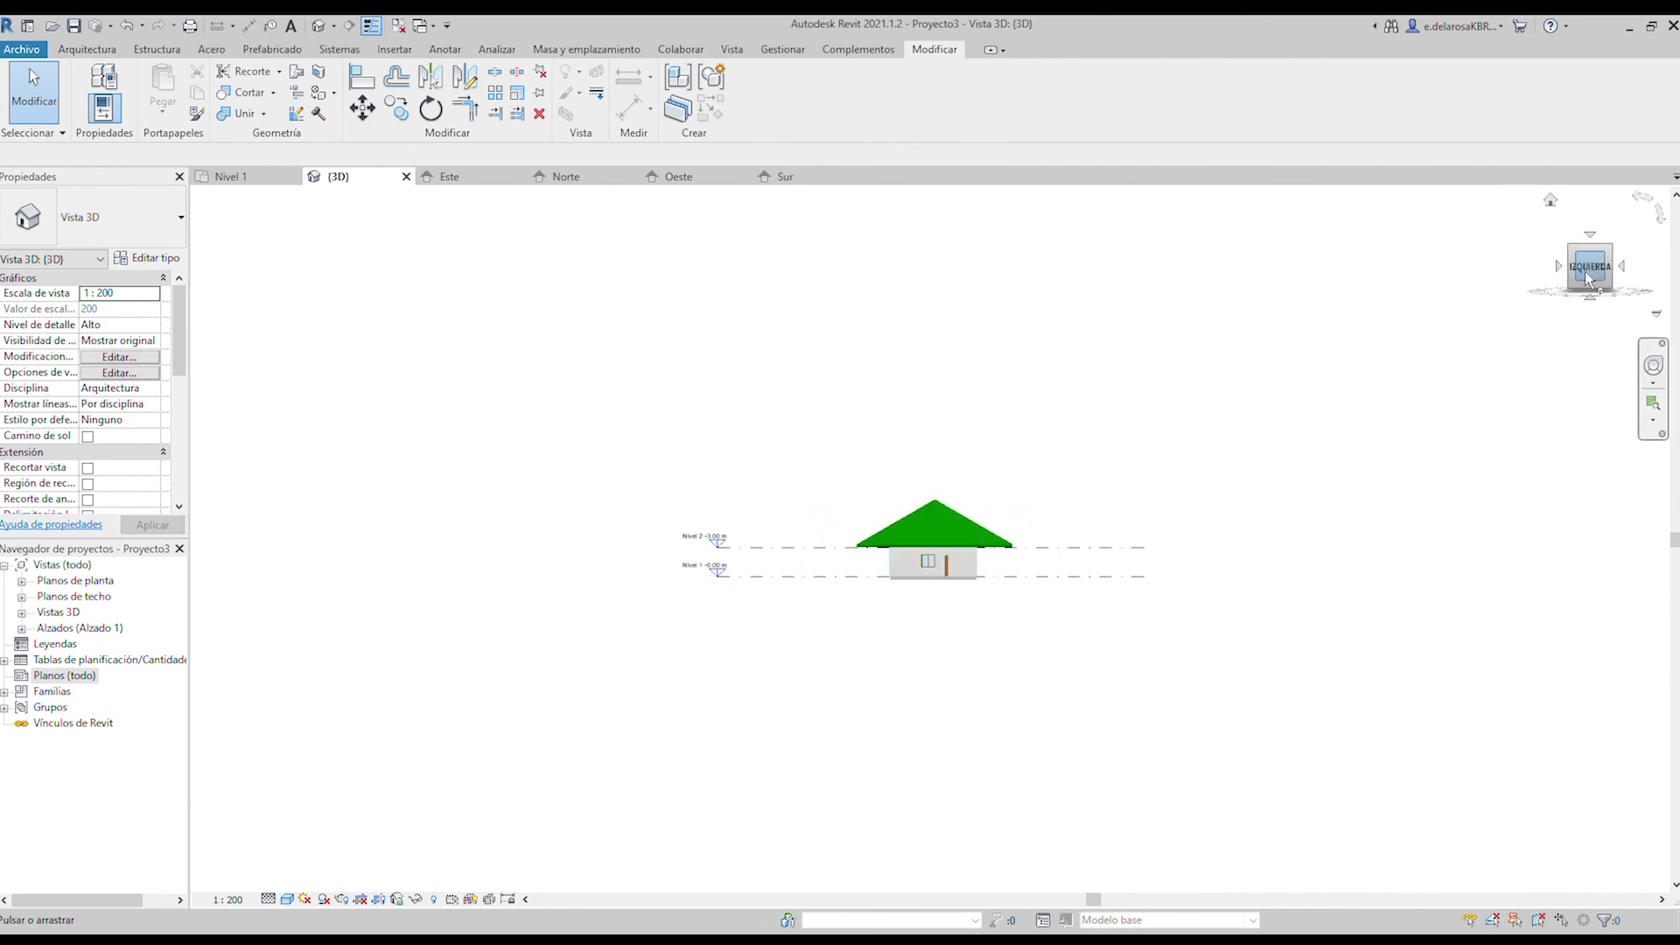
click(1561, 268)
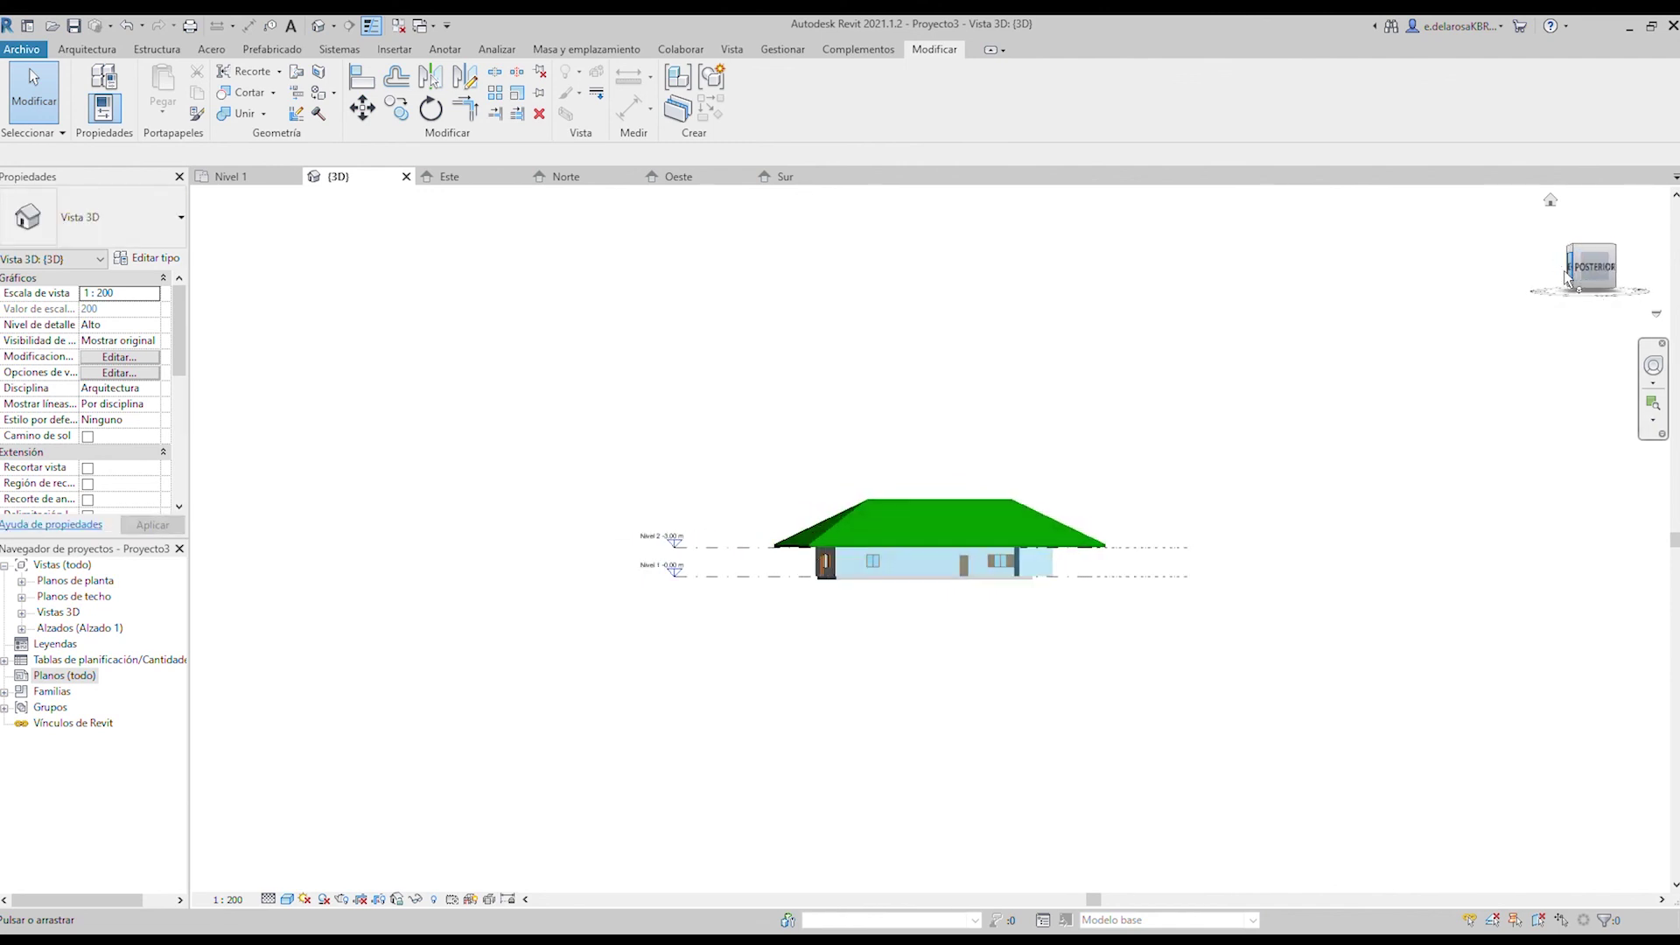
click(1566, 276)
click(1565, 277)
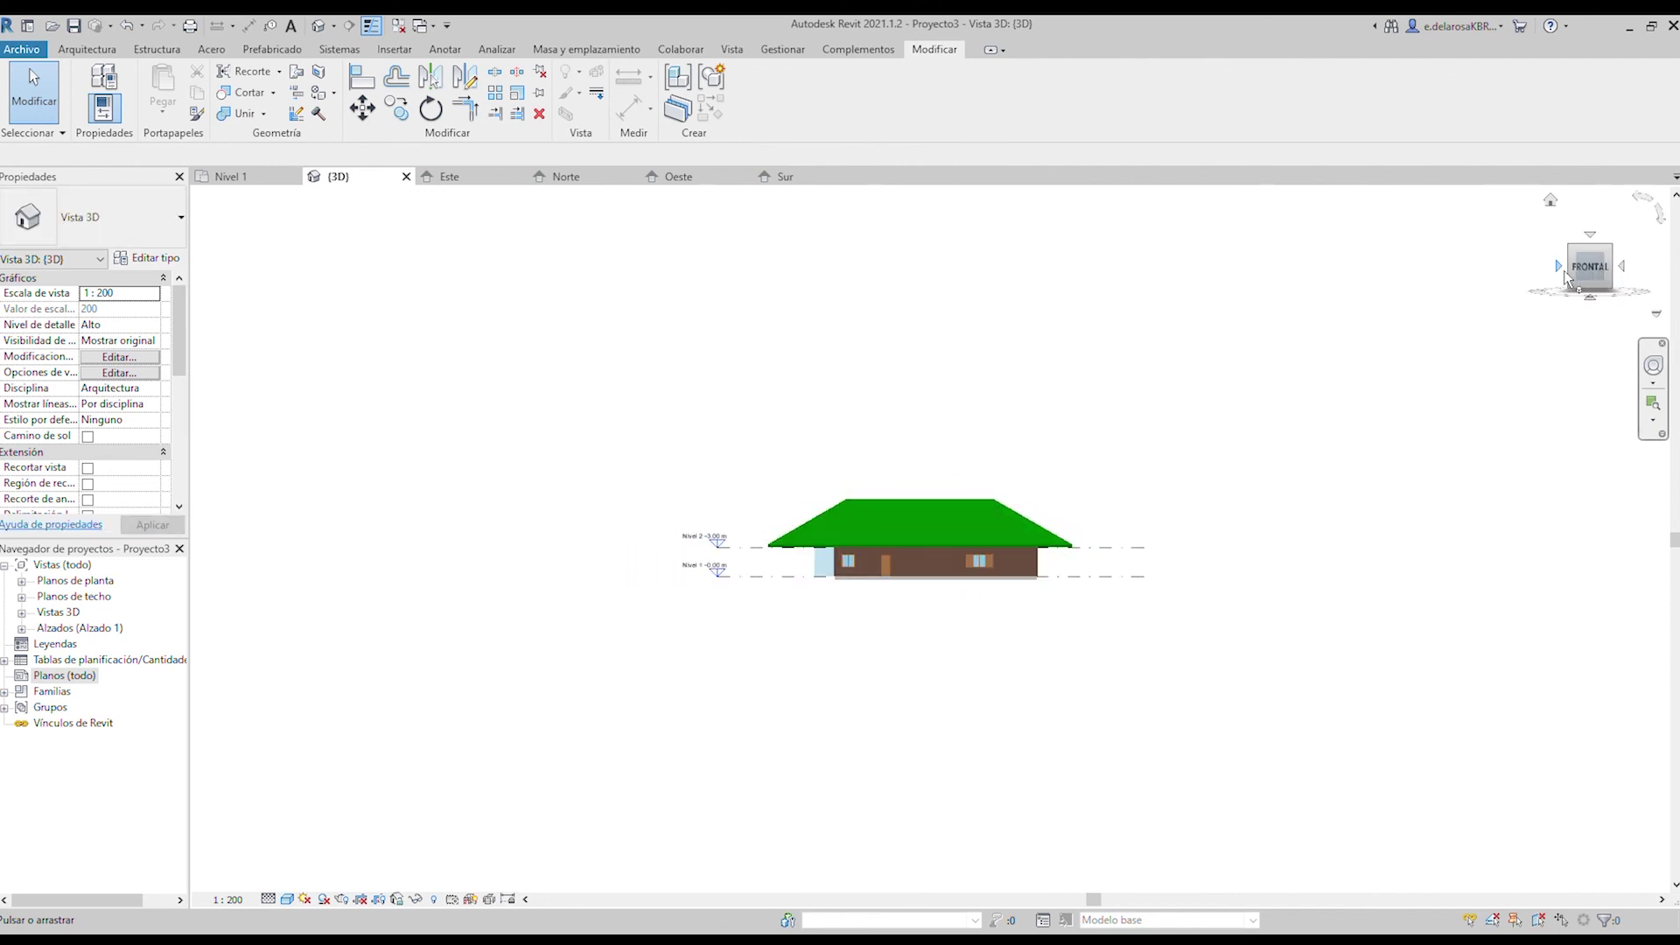
Examine the roof from directly above and the floor slab from directly below, returning to the front face.
click(1591, 236)
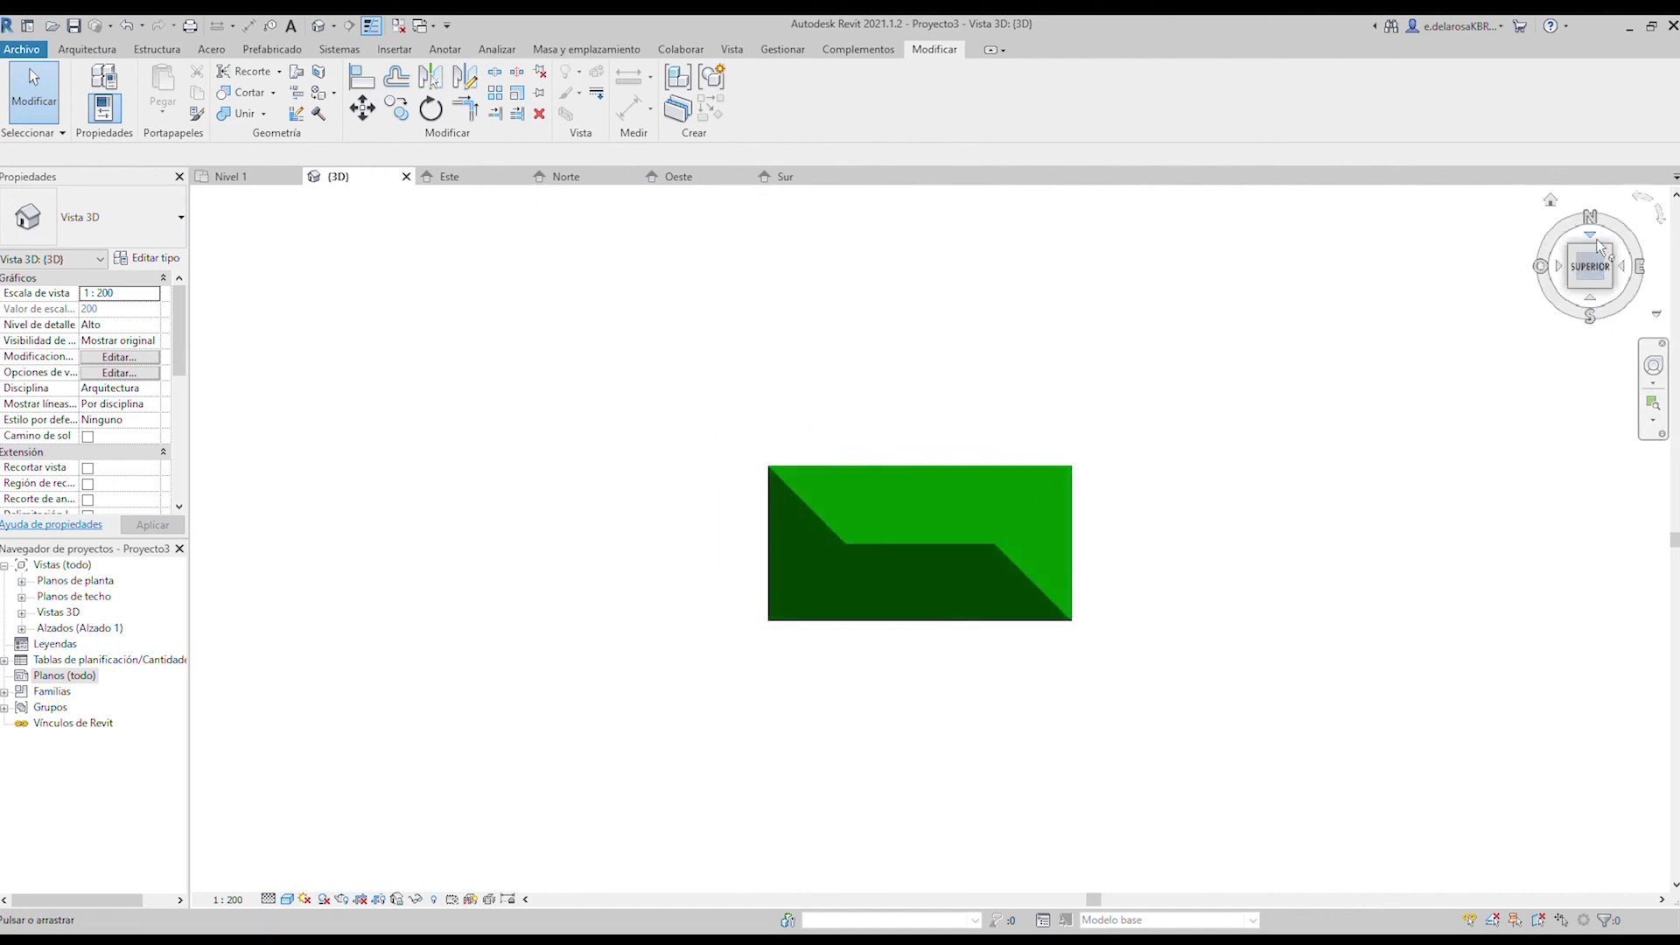
click(1592, 299)
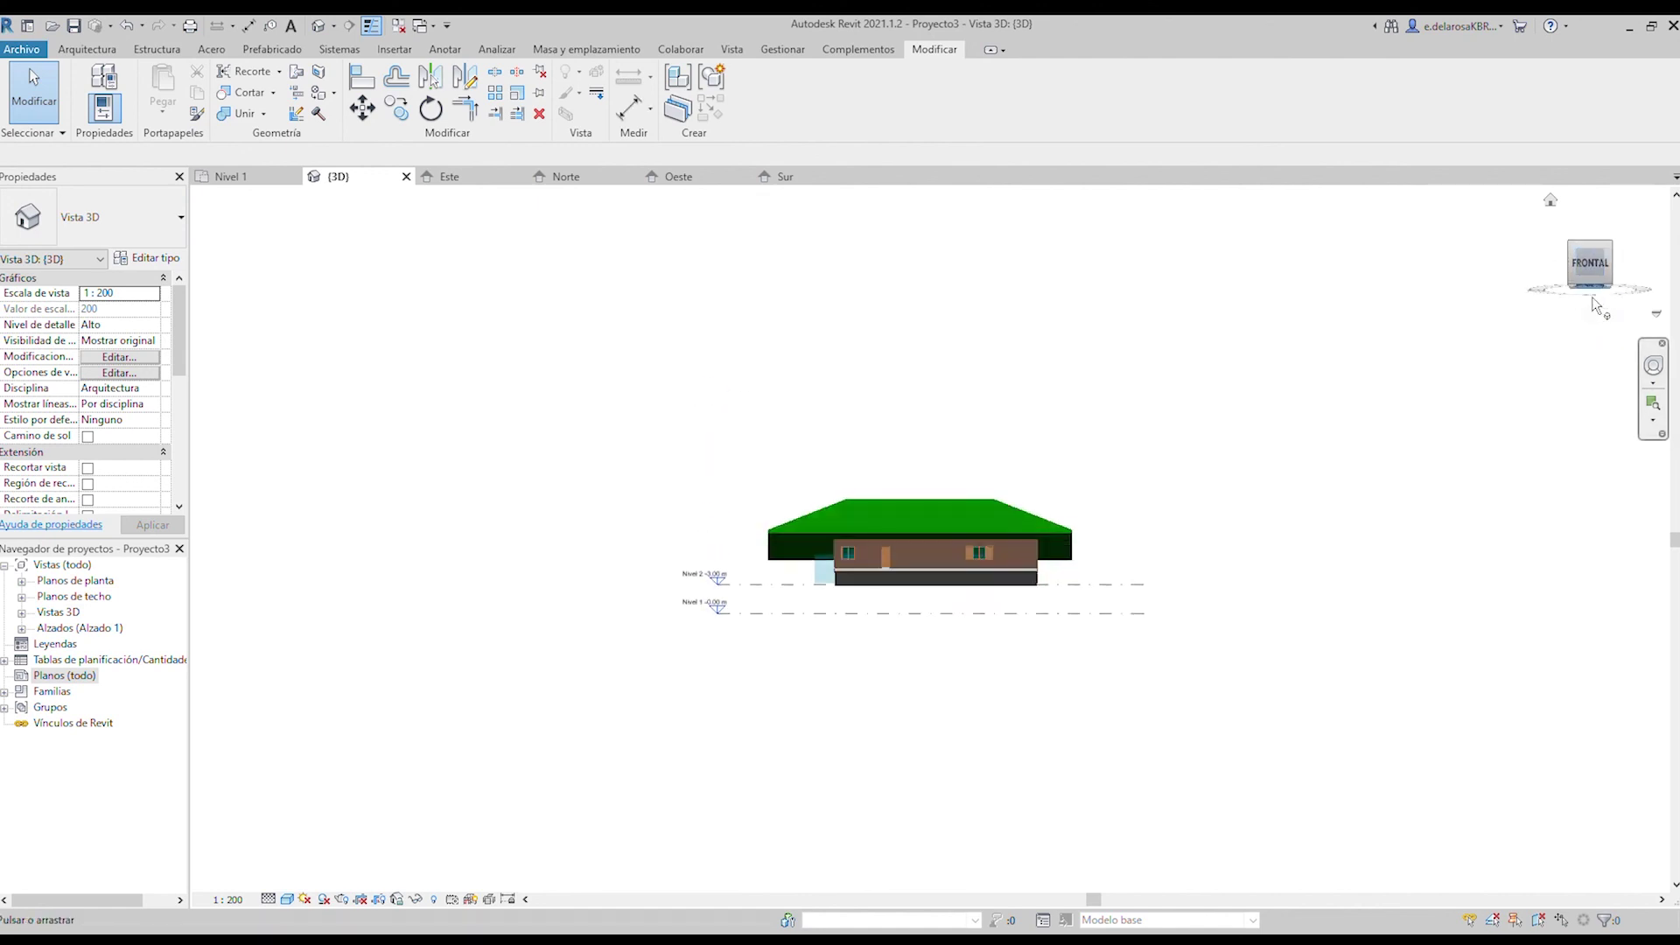
click(1593, 299)
scroll(860, 522, up, 5)
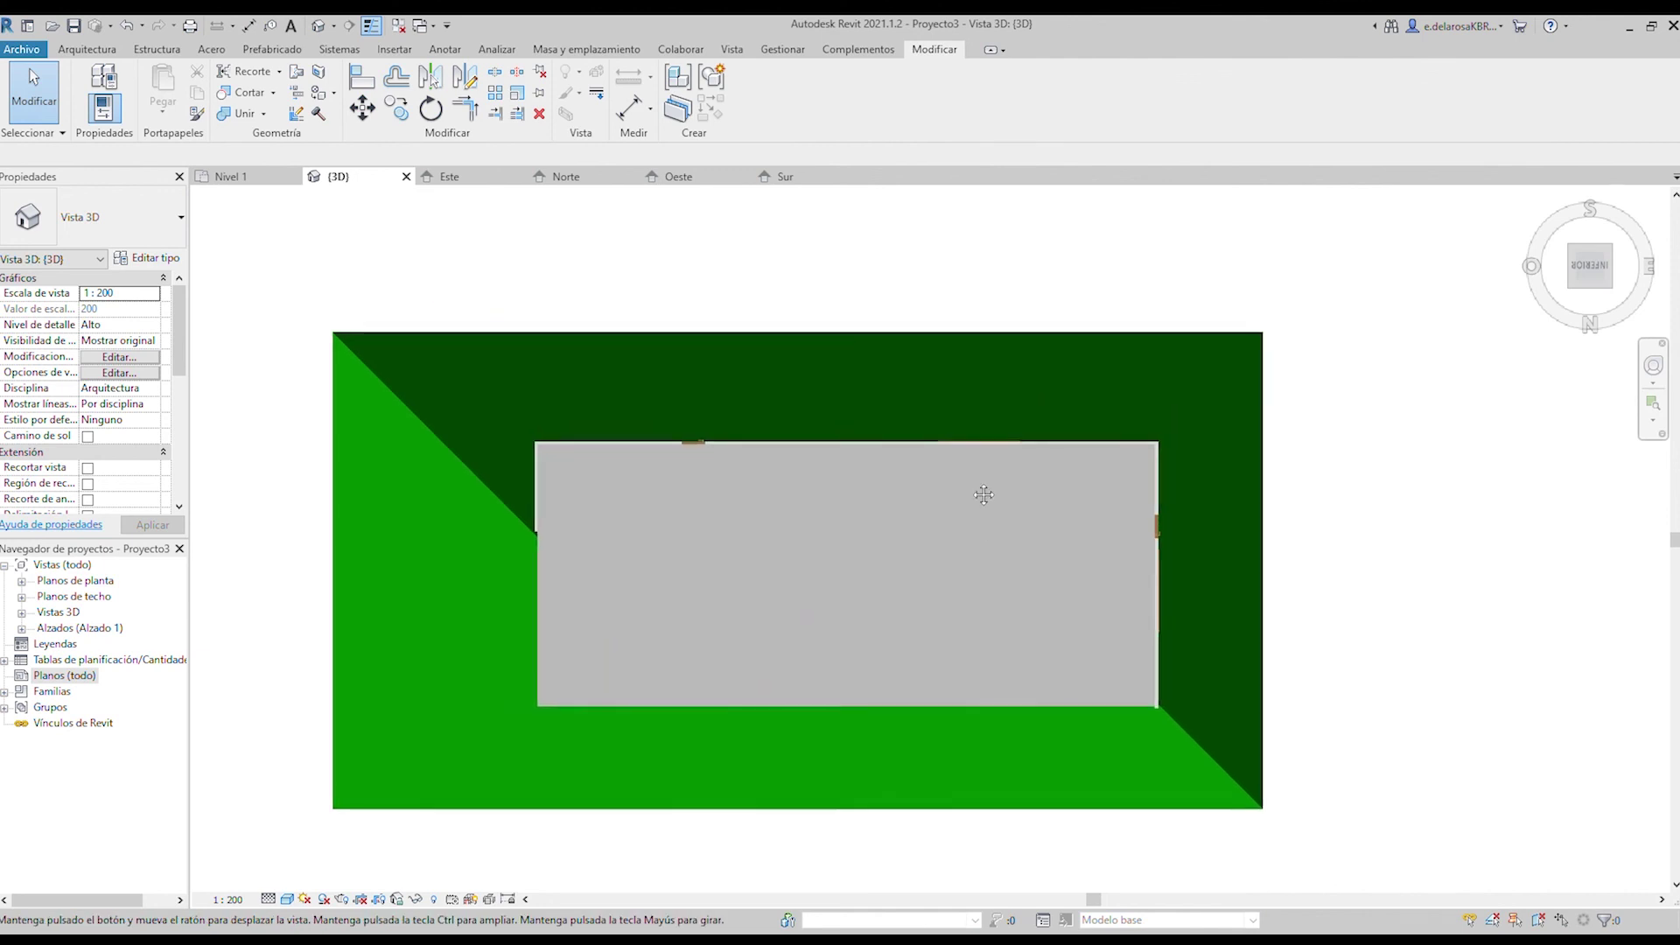
click(1593, 244)
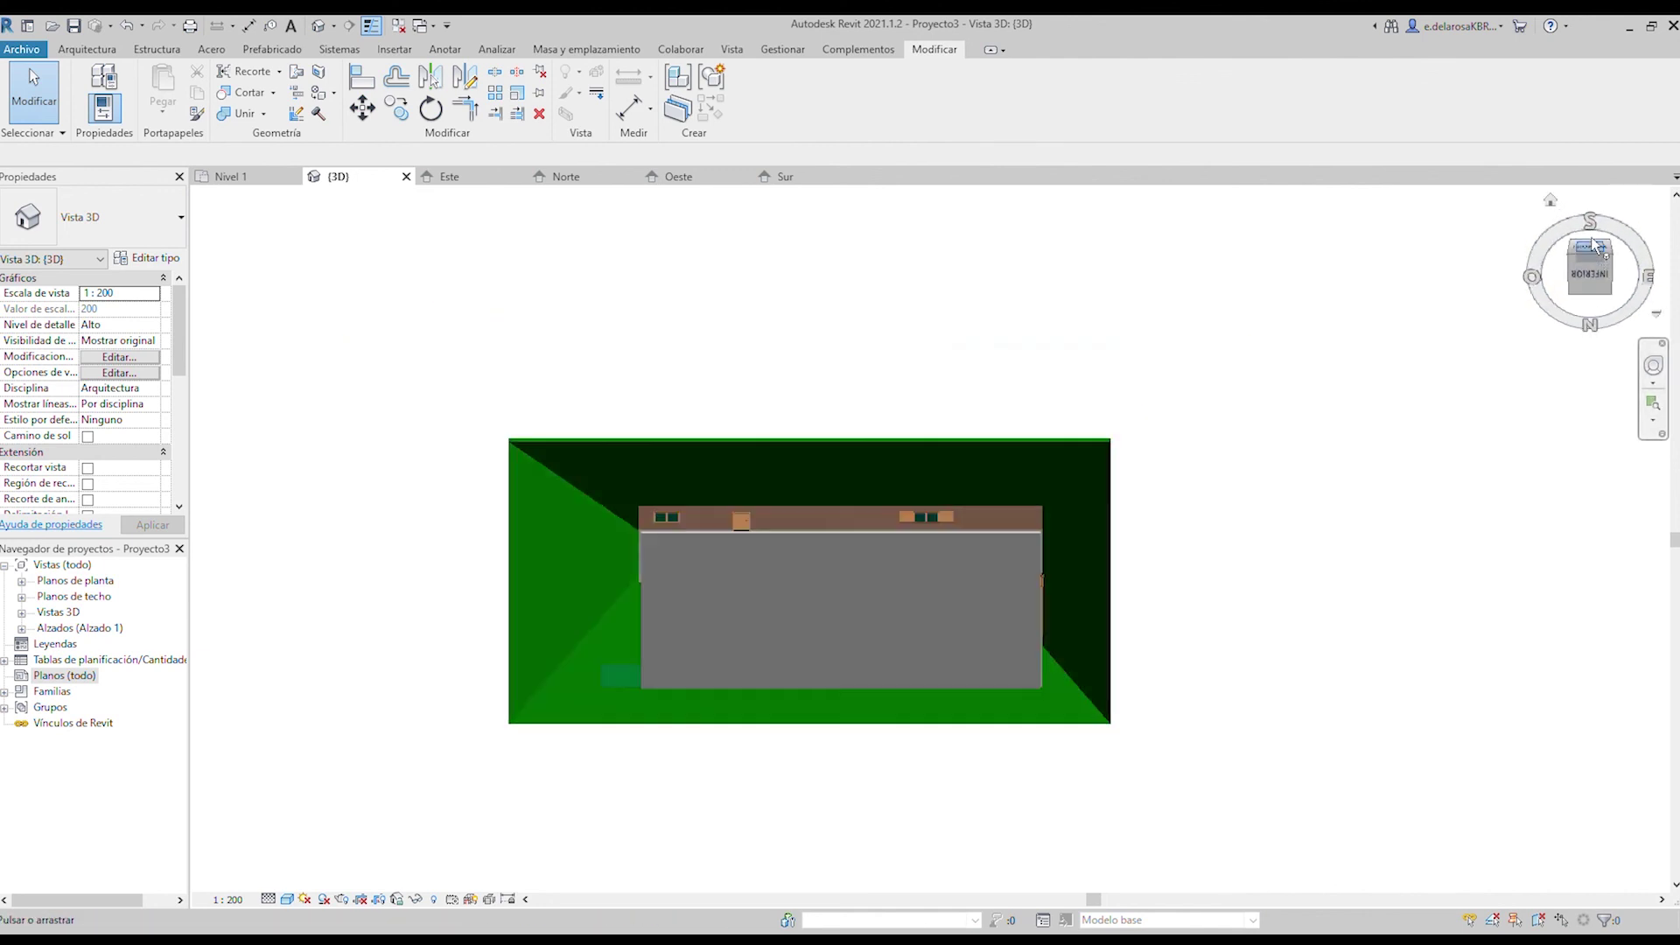
click(1595, 259)
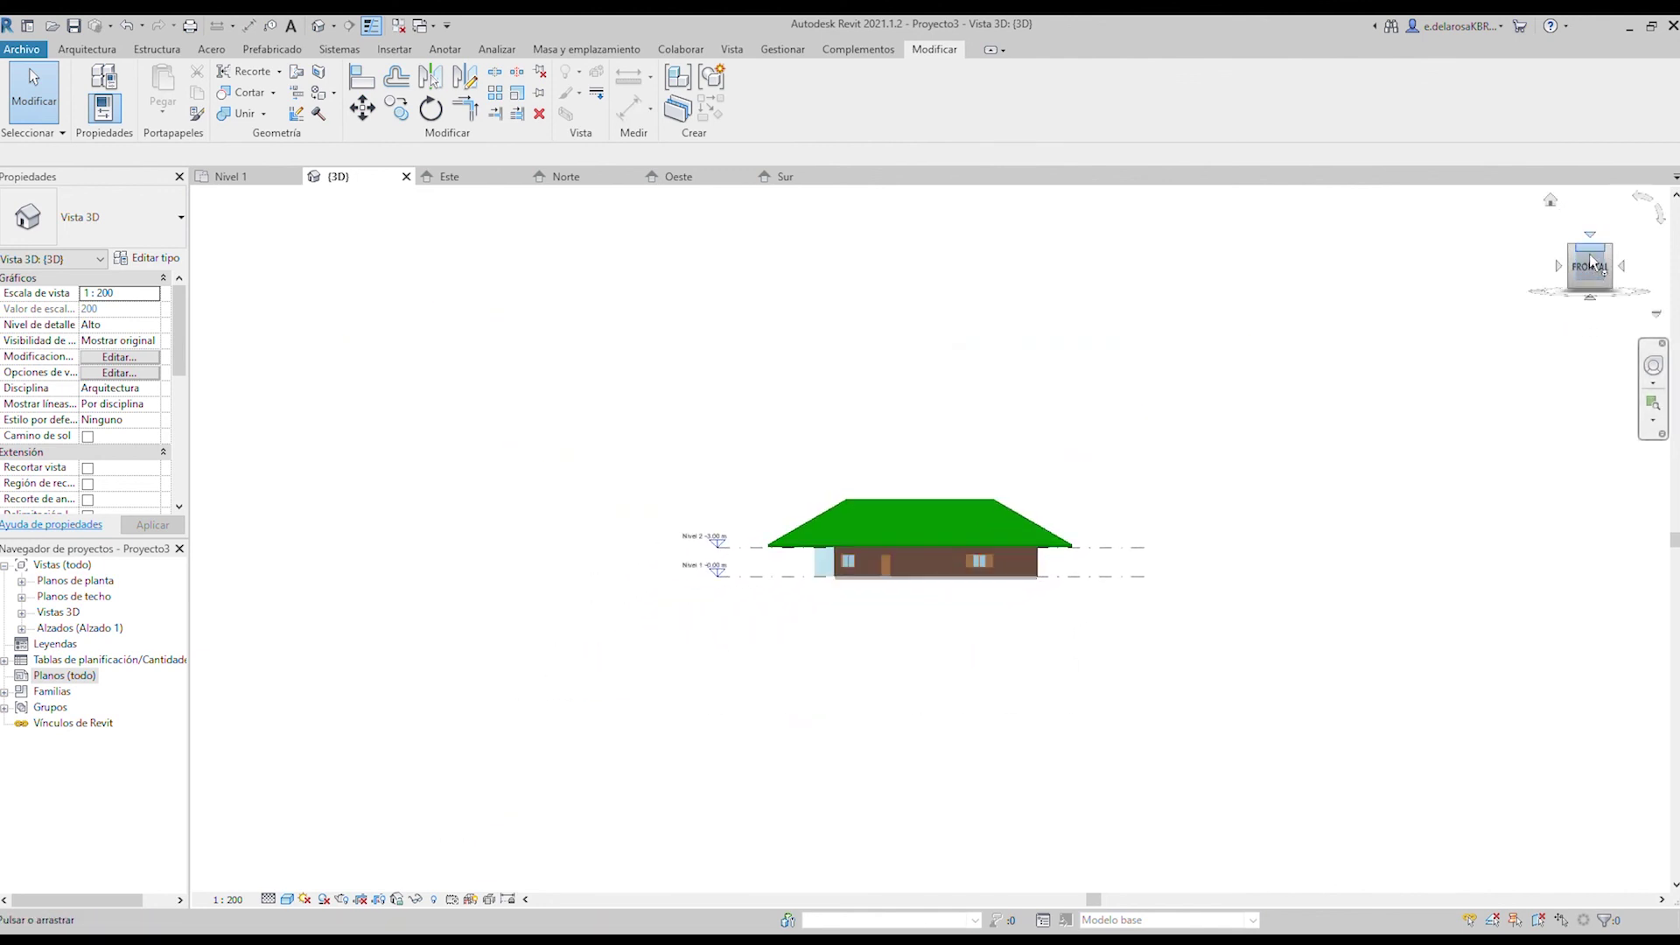
View the house isometrically from an upper corner and from two corners beneath the floor slab.
click(1575, 252)
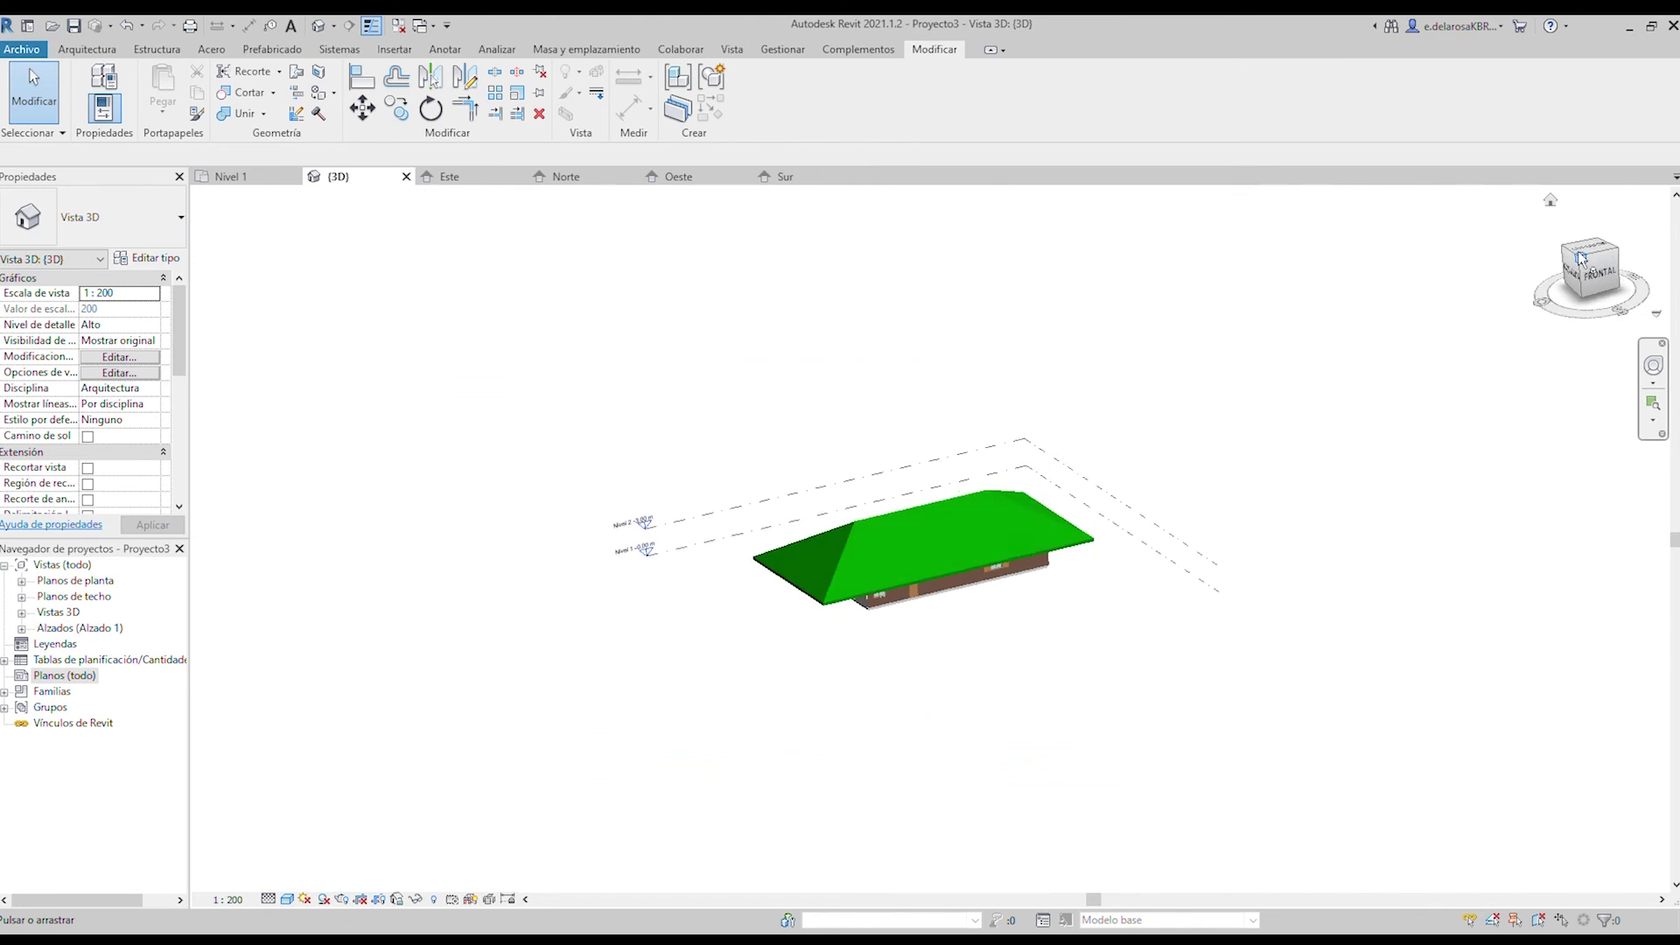
click(1594, 308)
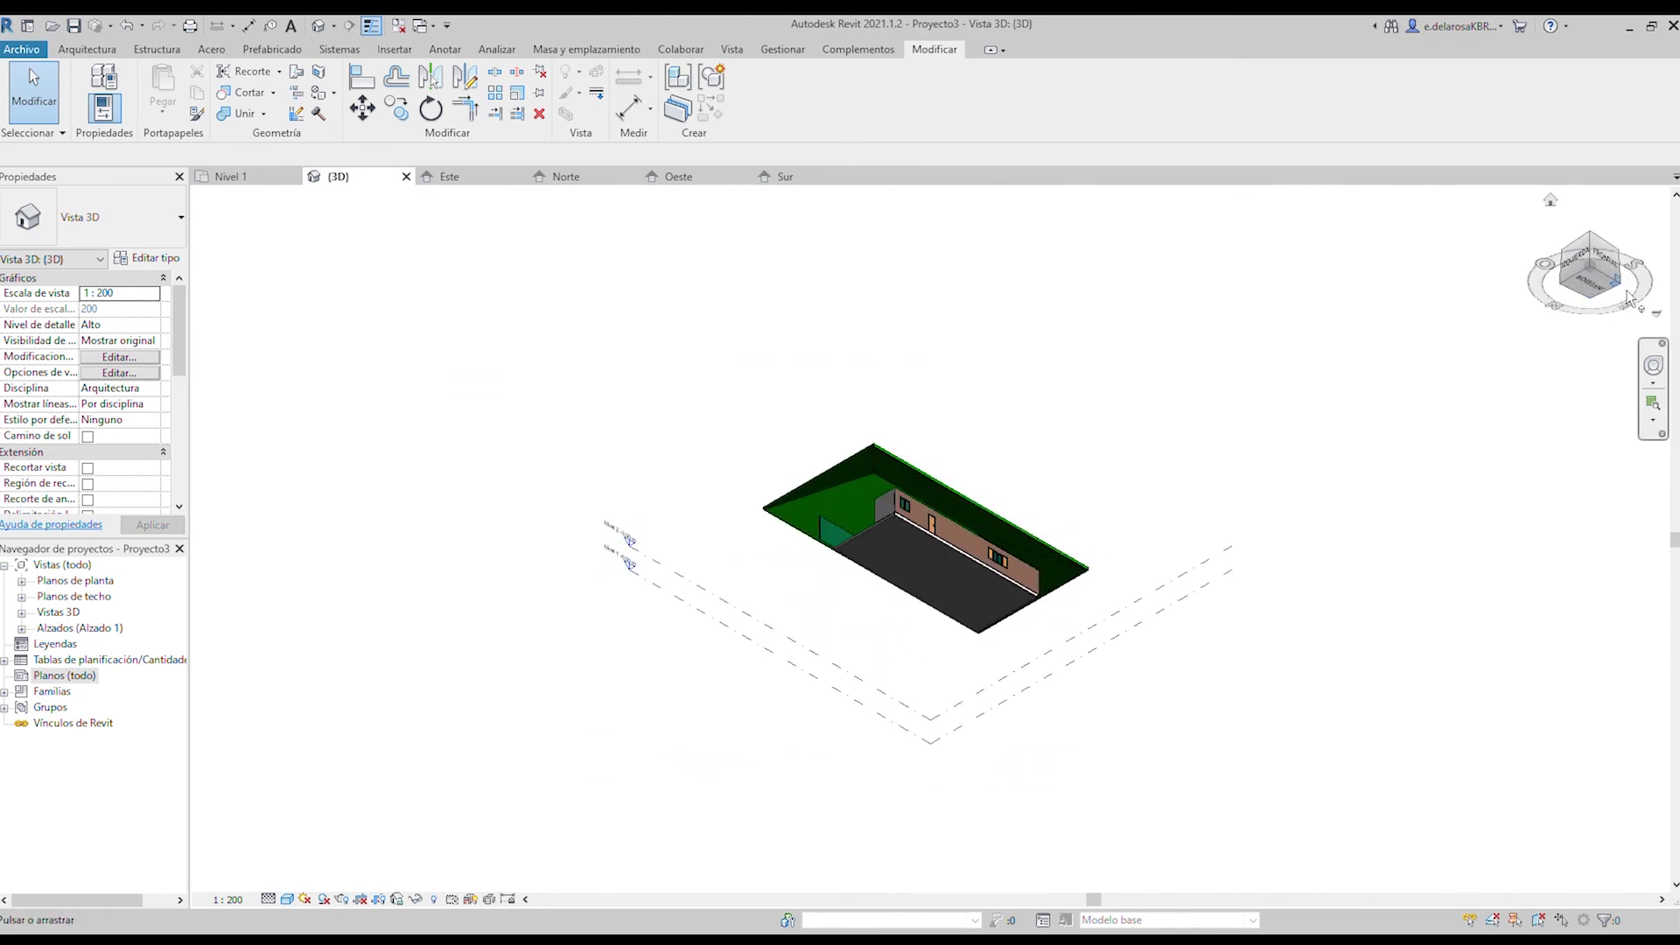
click(1618, 294)
click(1622, 297)
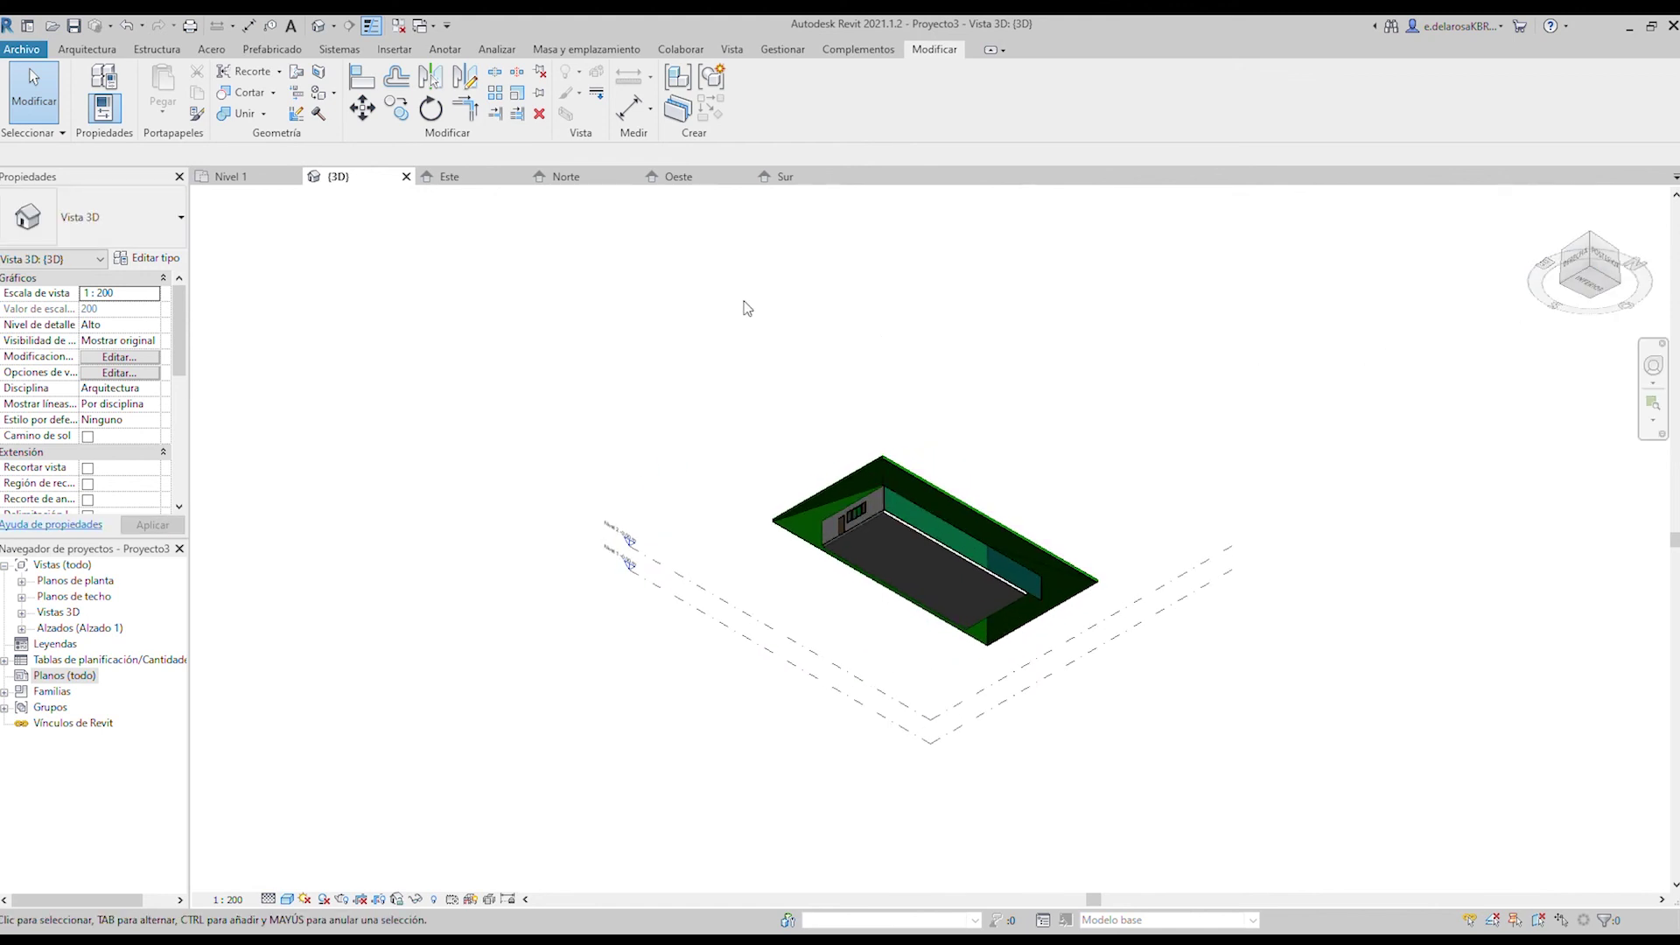
Orbit the 3D model freely from the underside round to the end wall with the door and shuttered window.
middle_drag(746, 307, 686, 262)
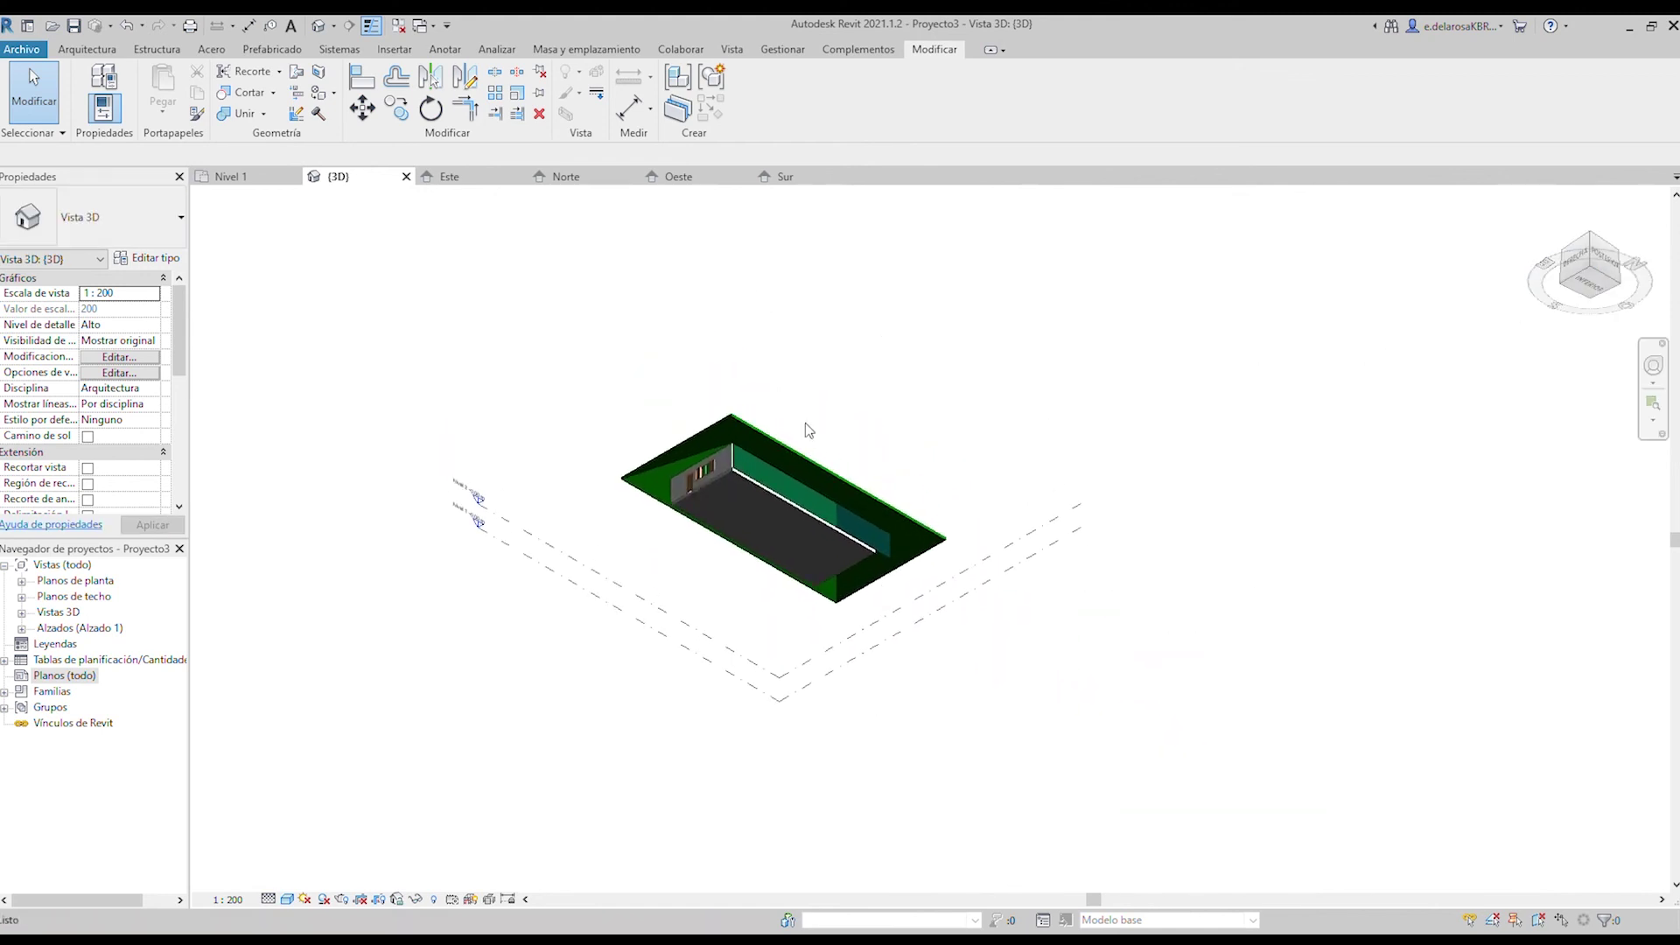
scroll(778, 355, up, 5)
scroll(649, 420, down, 3)
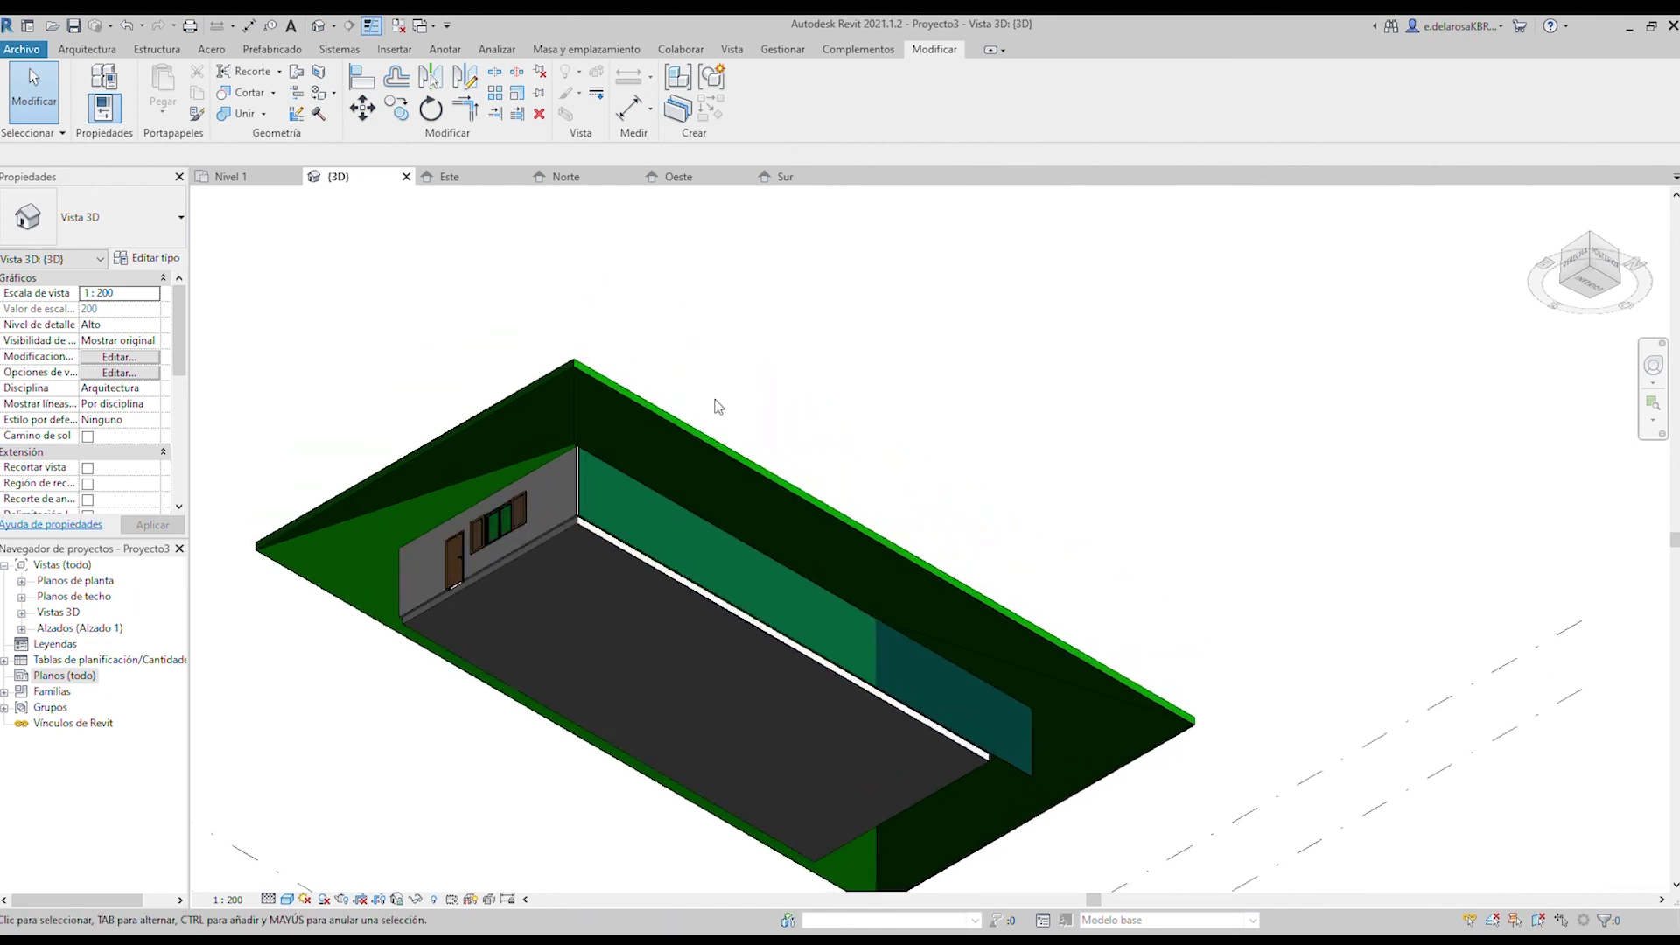
shift+middle_drag(712, 405, 1033, 422)
scroll(984, 355, down, 3)
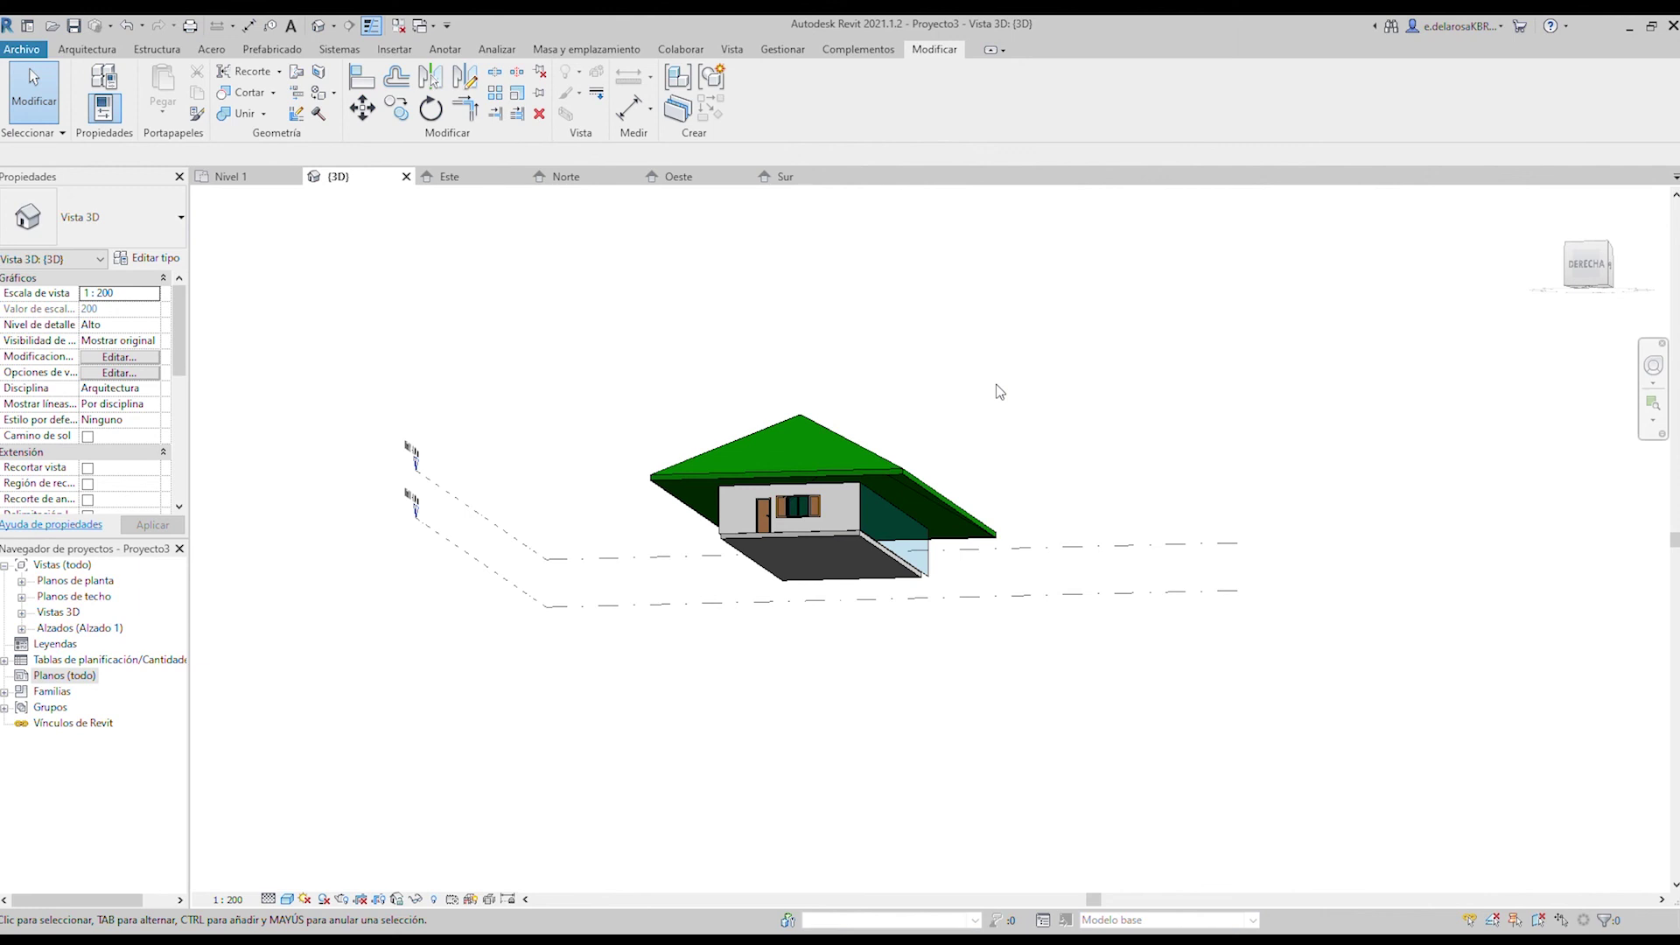
Select the curtain wall, orbit the 3D view around it, and clear the selection.
scroll(872, 522, up, 5)
click(893, 548)
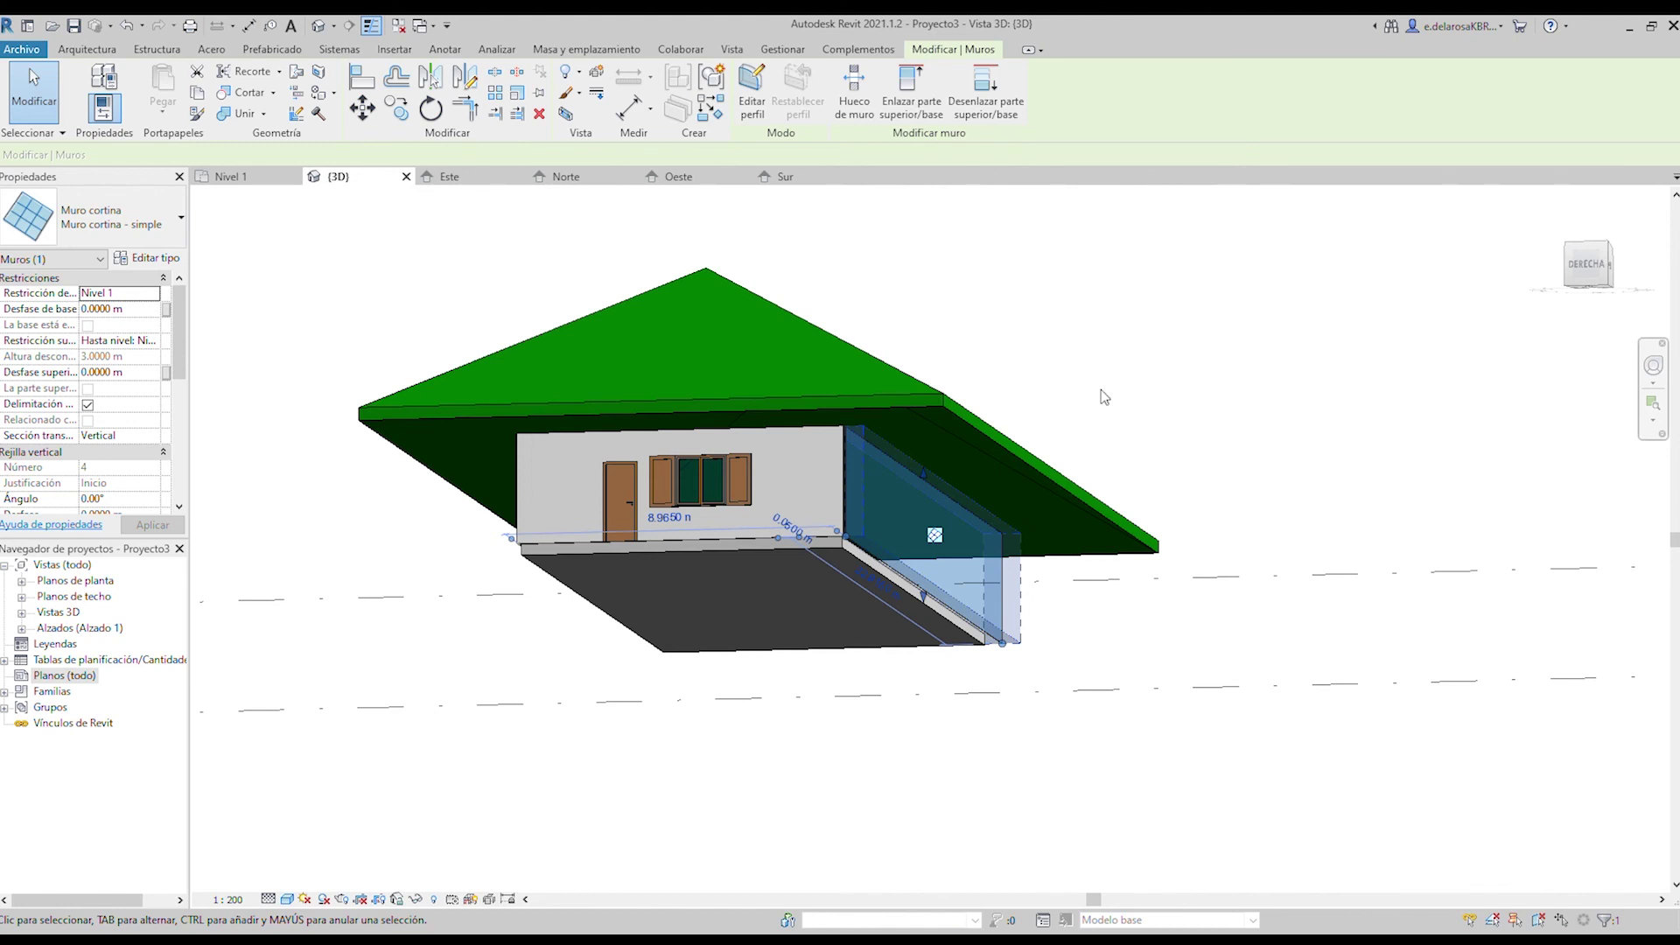
shift+middle_drag(1104, 398, 1039, 414)
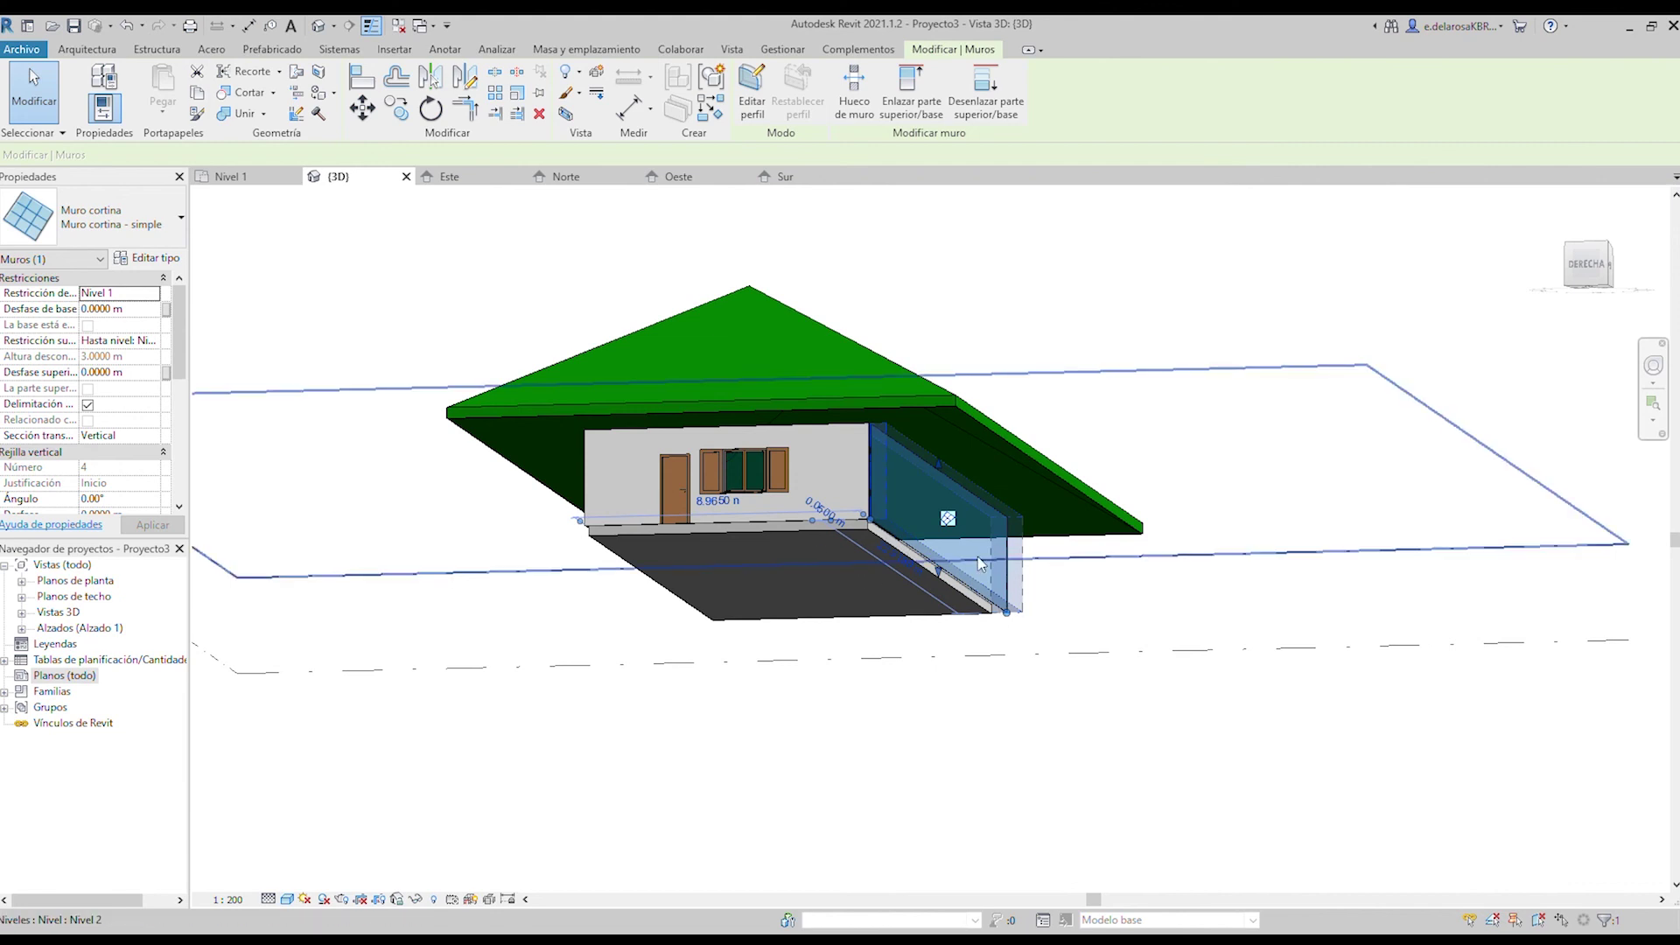
click(1313, 611)
scroll(665, 490, up, 3)
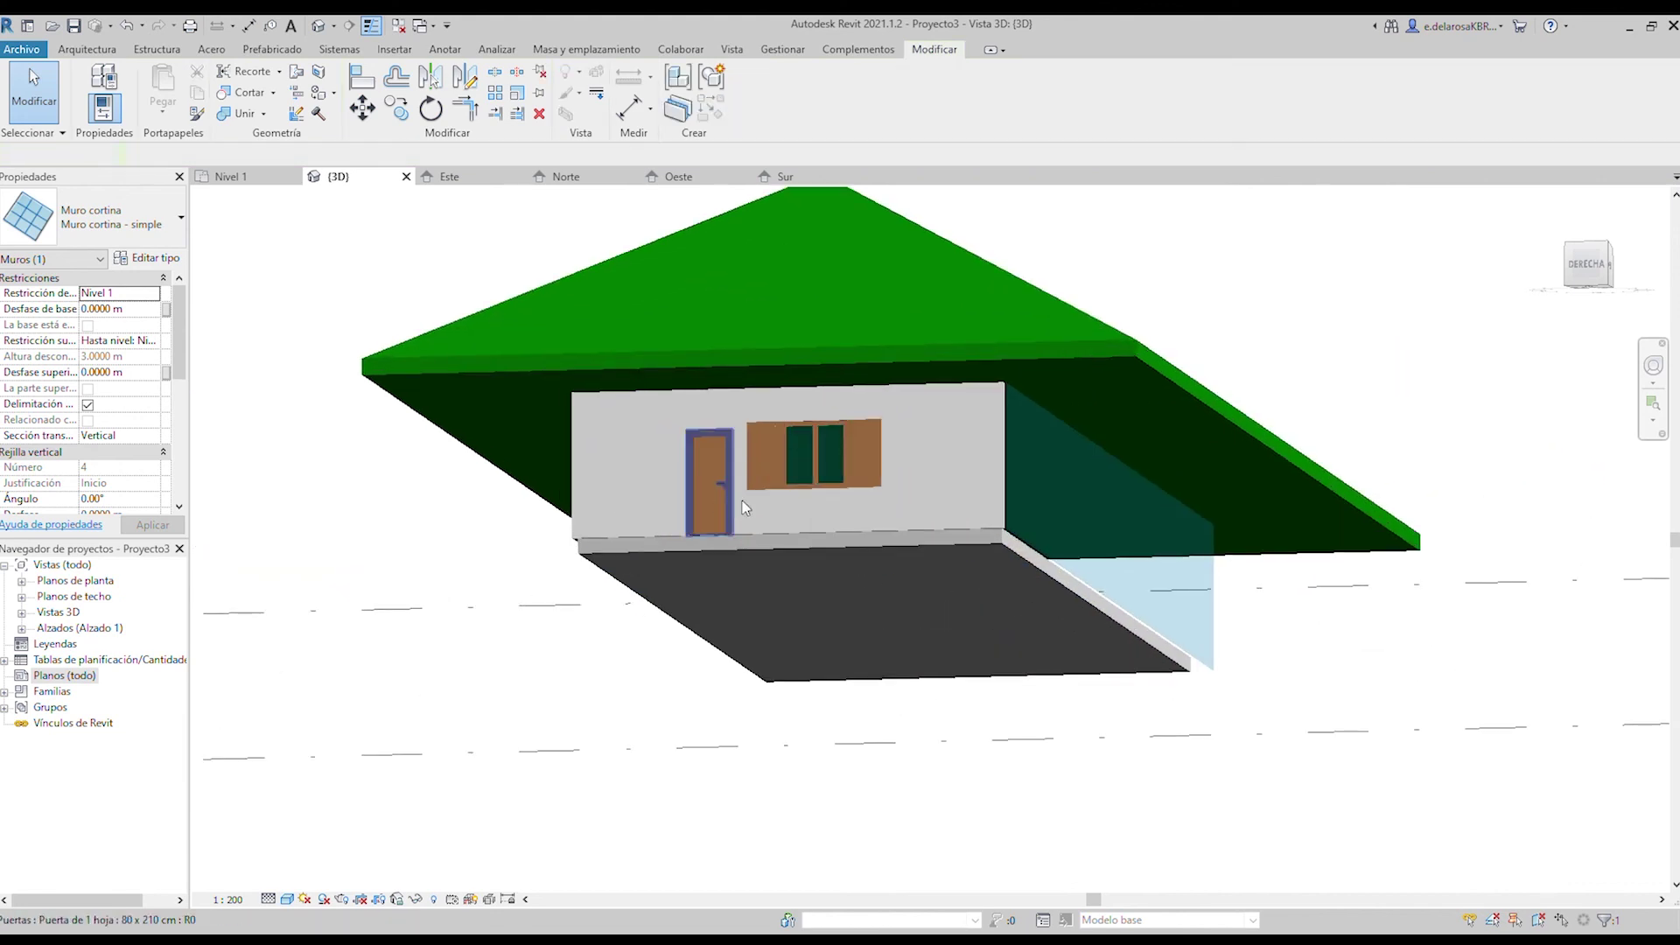
Select the end wall's door and orbit around it to a near-frontal view of the facade.
click(731, 488)
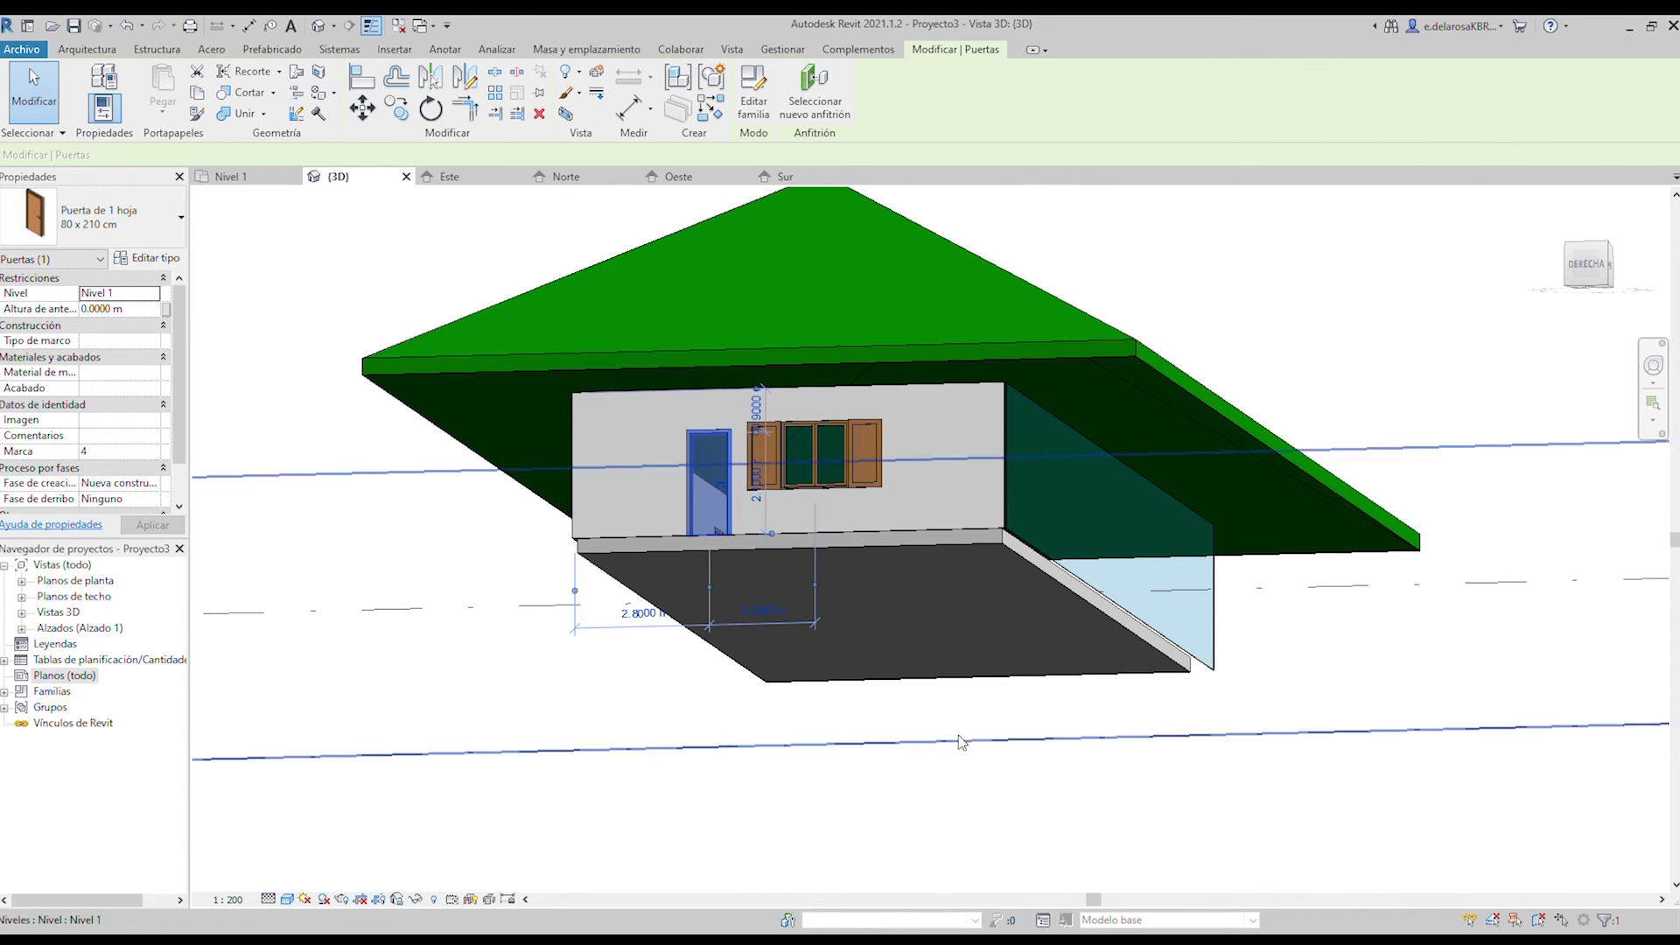
middle_drag(701, 596, 679, 726)
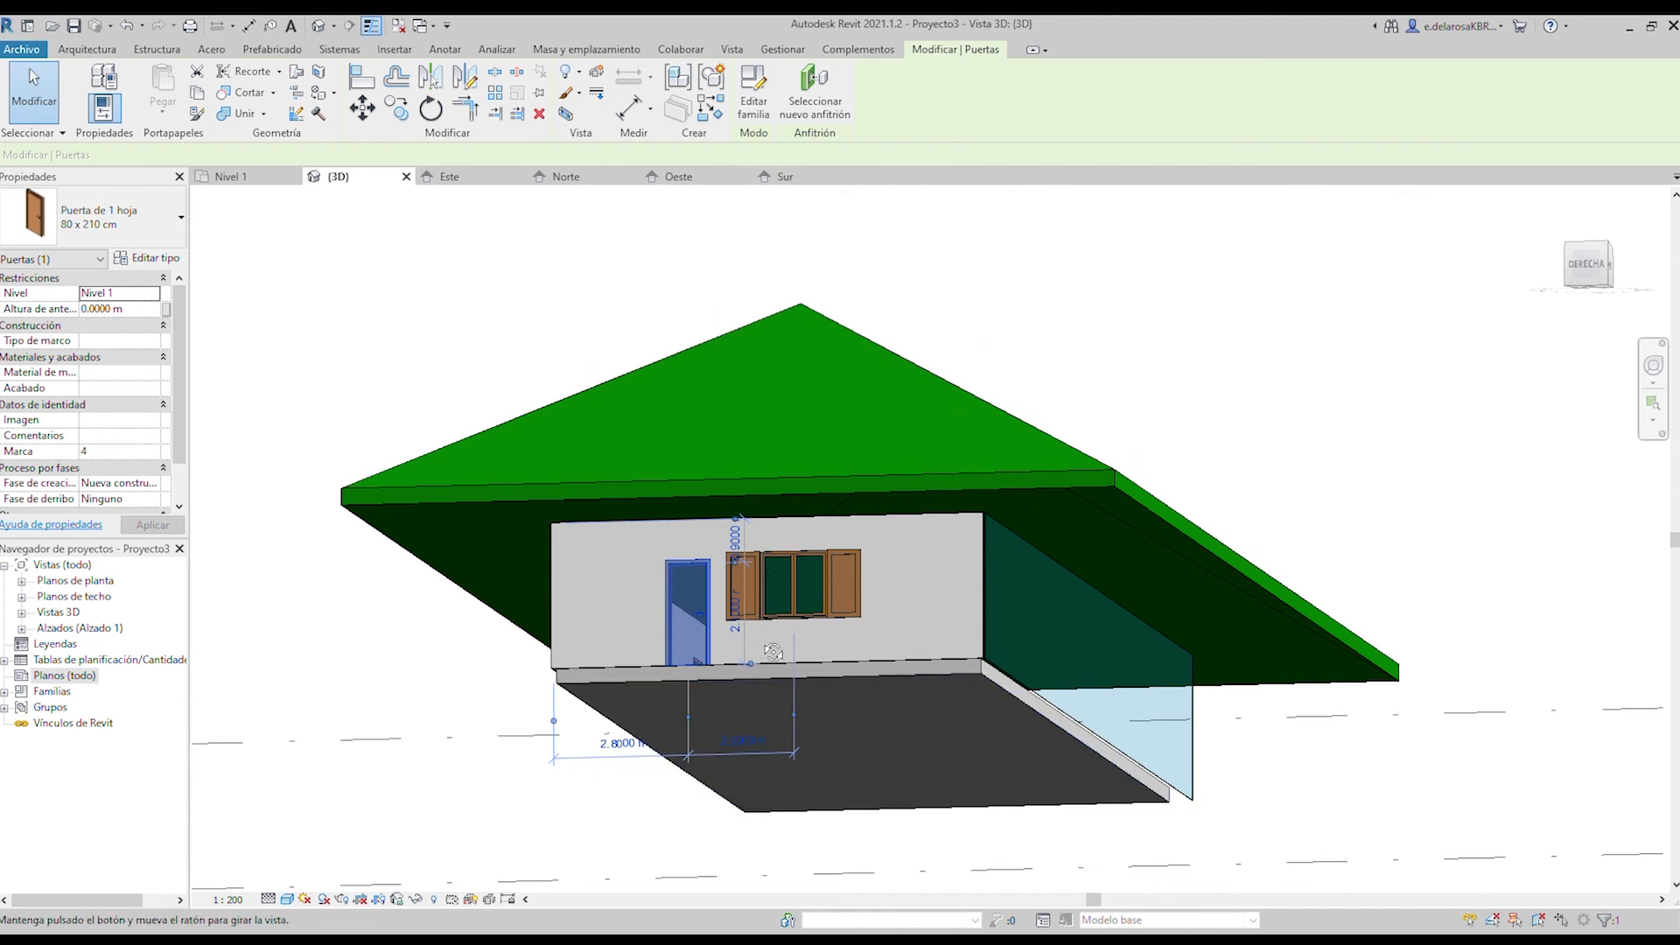
shift+middle_drag(773, 651, 792, 705)
scroll(826, 584, up, 3)
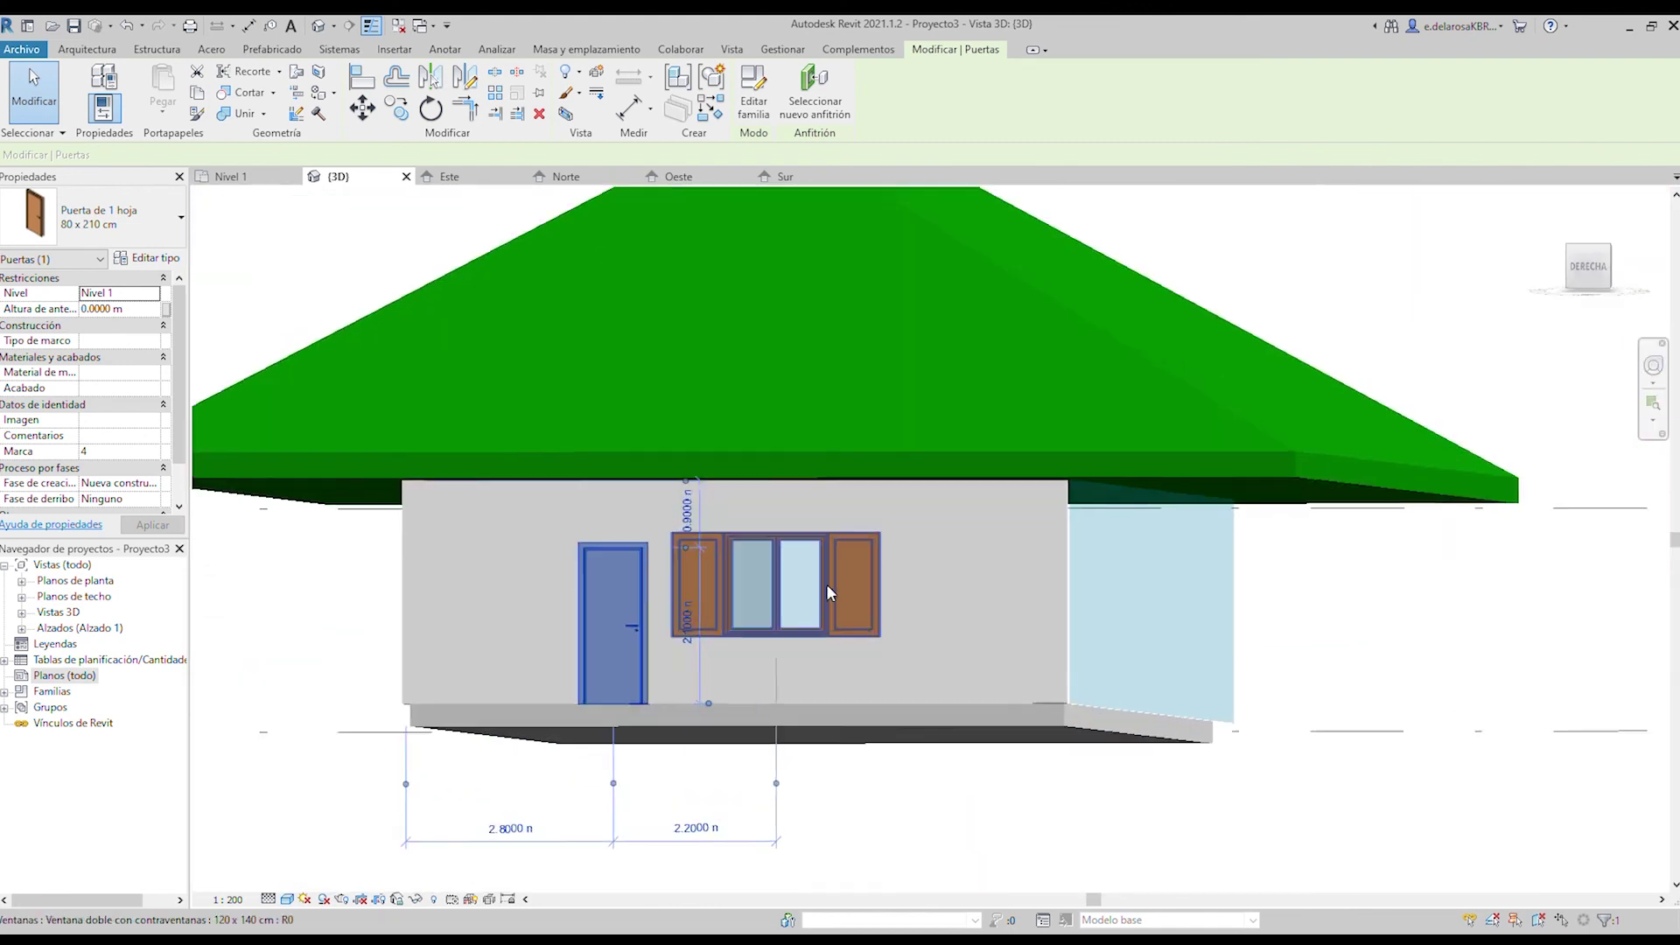
scroll(826, 585, up, 2)
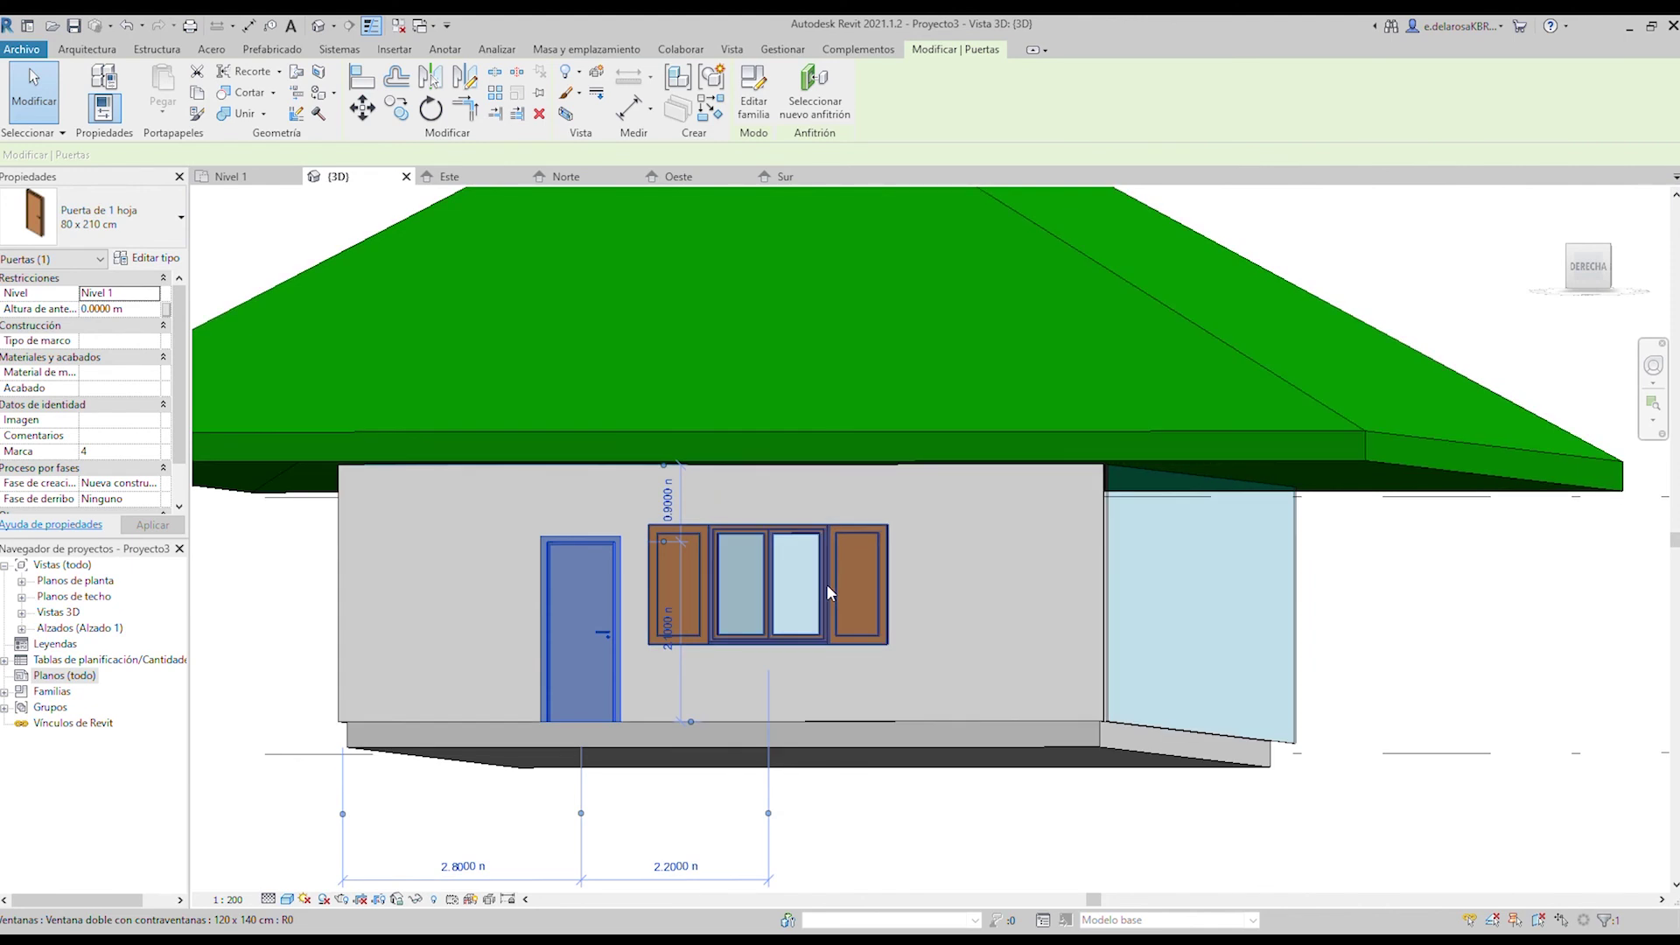
scroll(826, 584, up, 2)
scroll(826, 585, down, 7)
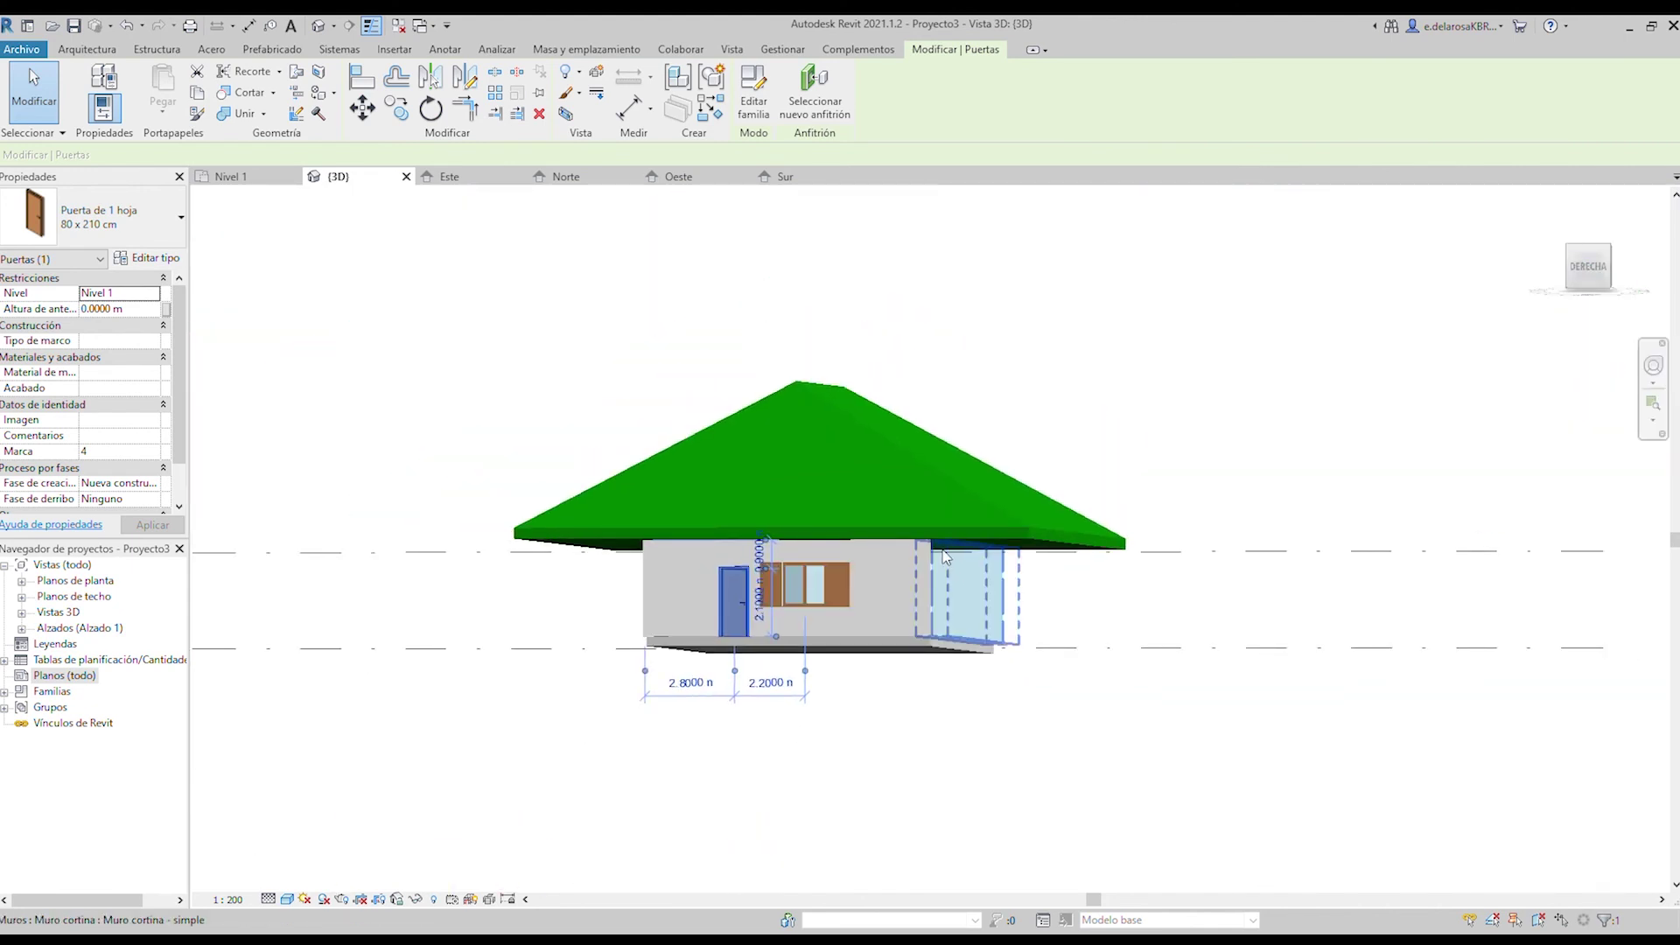
Clear the door selection and orbit to a raised corner view showing the end wall and curtain wall.
middle_drag(922, 390, 960, 505)
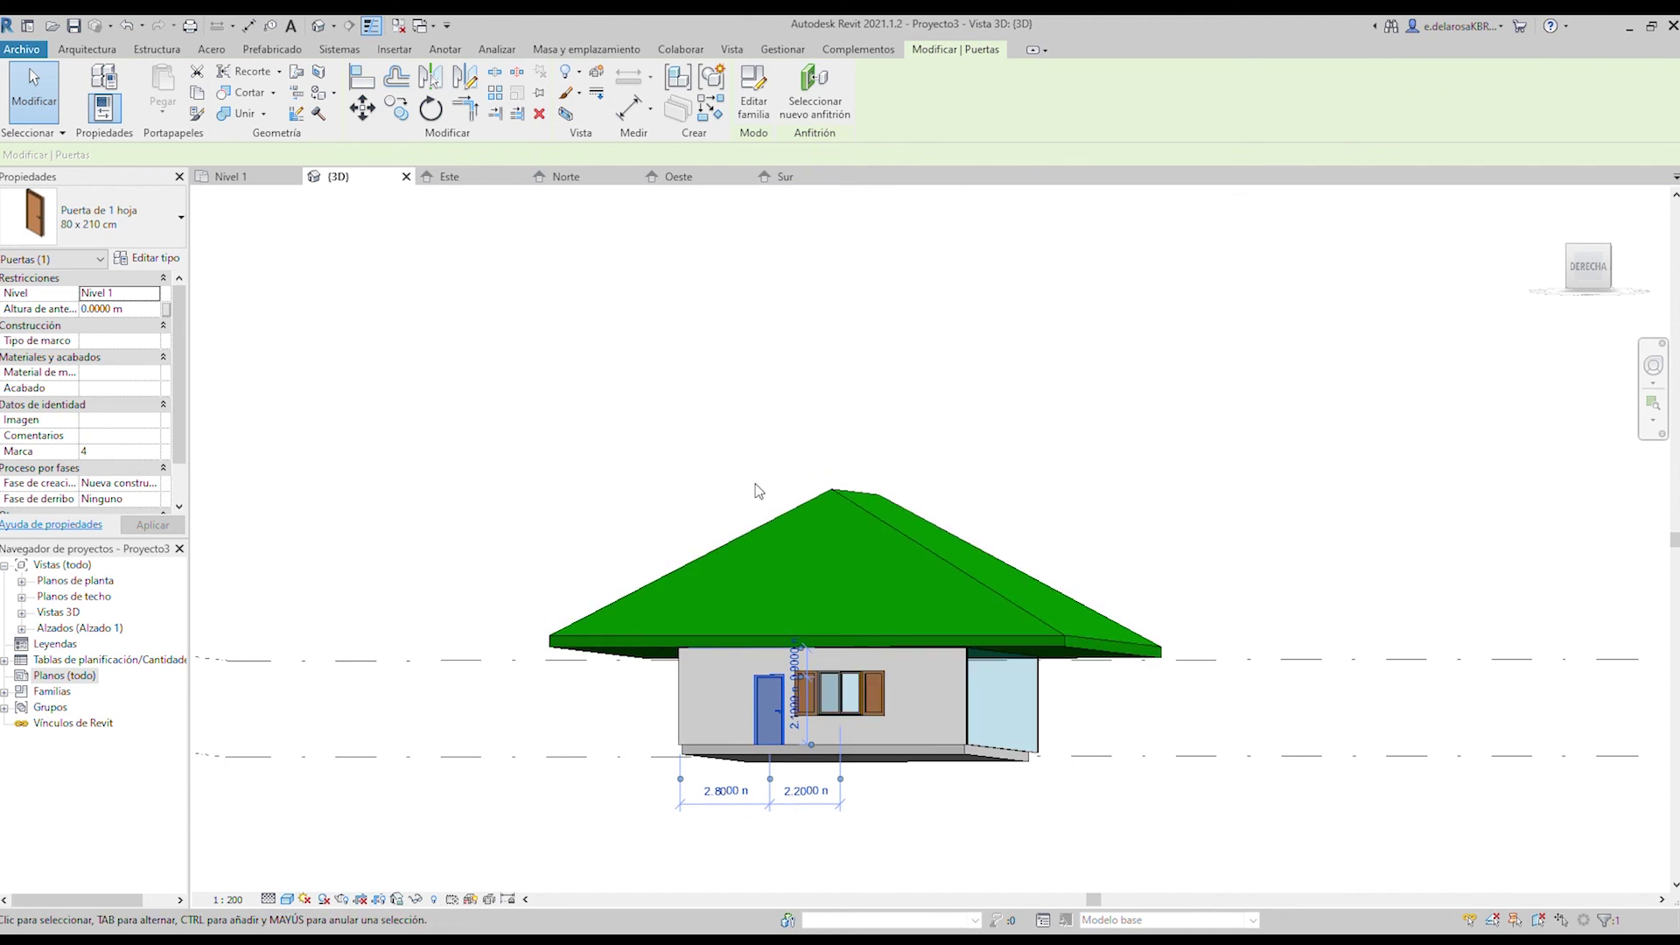
mouse_move(919, 435)
middle_down()
mouse_move(1084, 349)
mouse_move(664, 329)
mouse_move(1178, 435)
mouse_move(901, 496)
mouse_move(933, 428)
middle_up()
click(1069, 429)
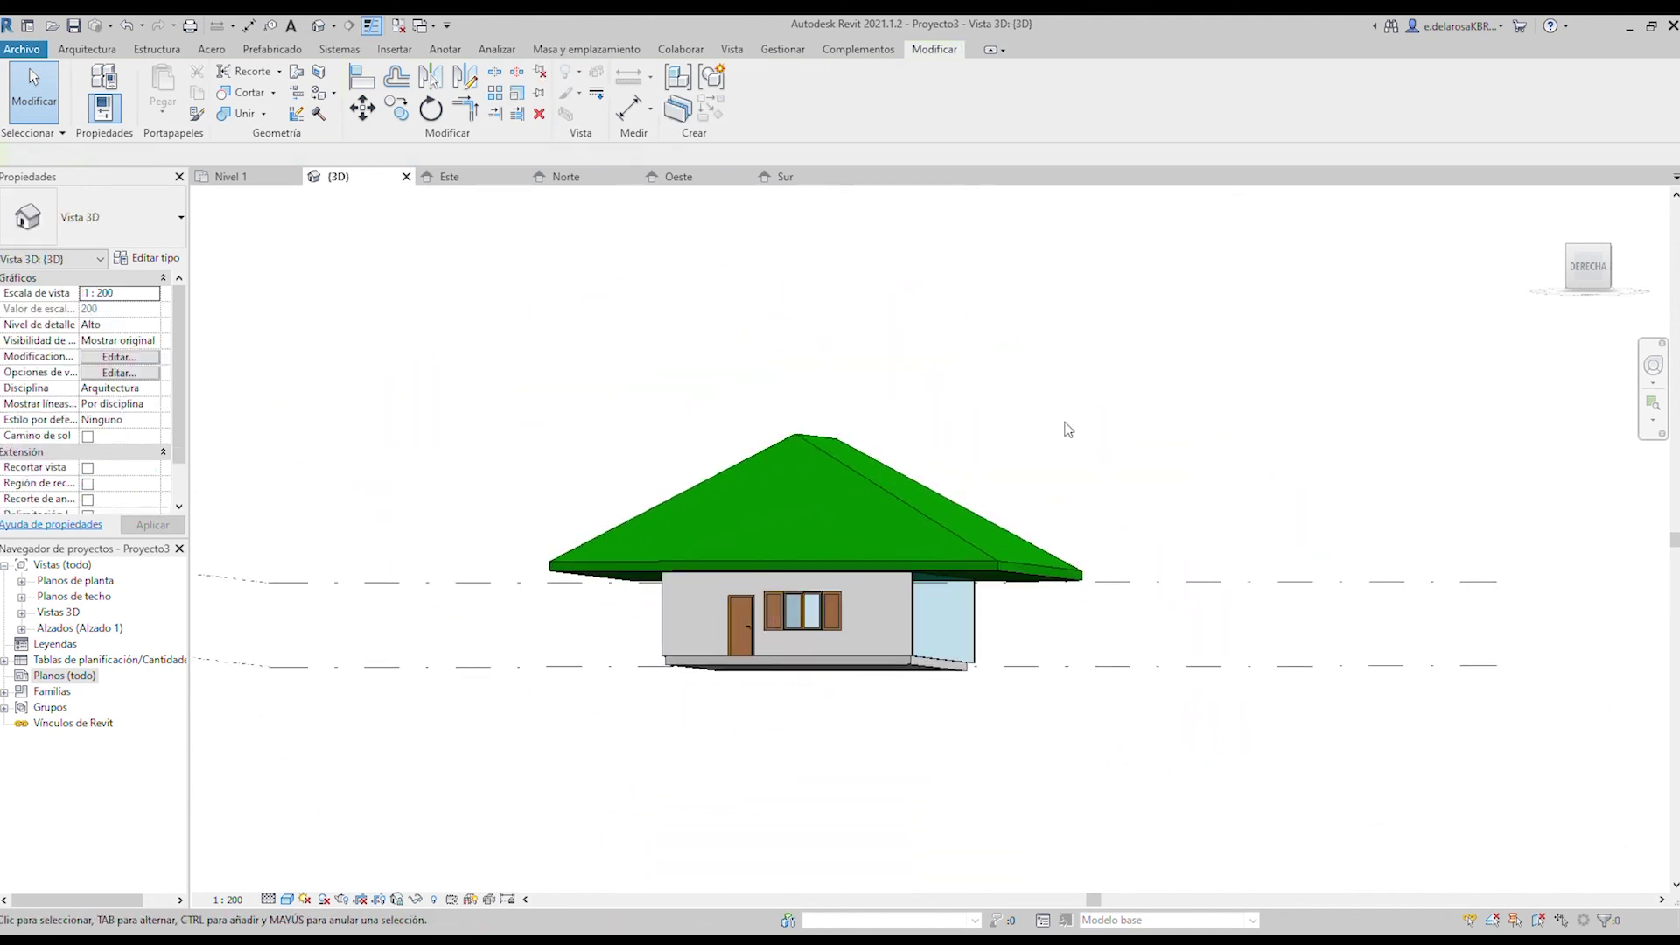
shift+middle_drag(893, 607, 1102, 711)
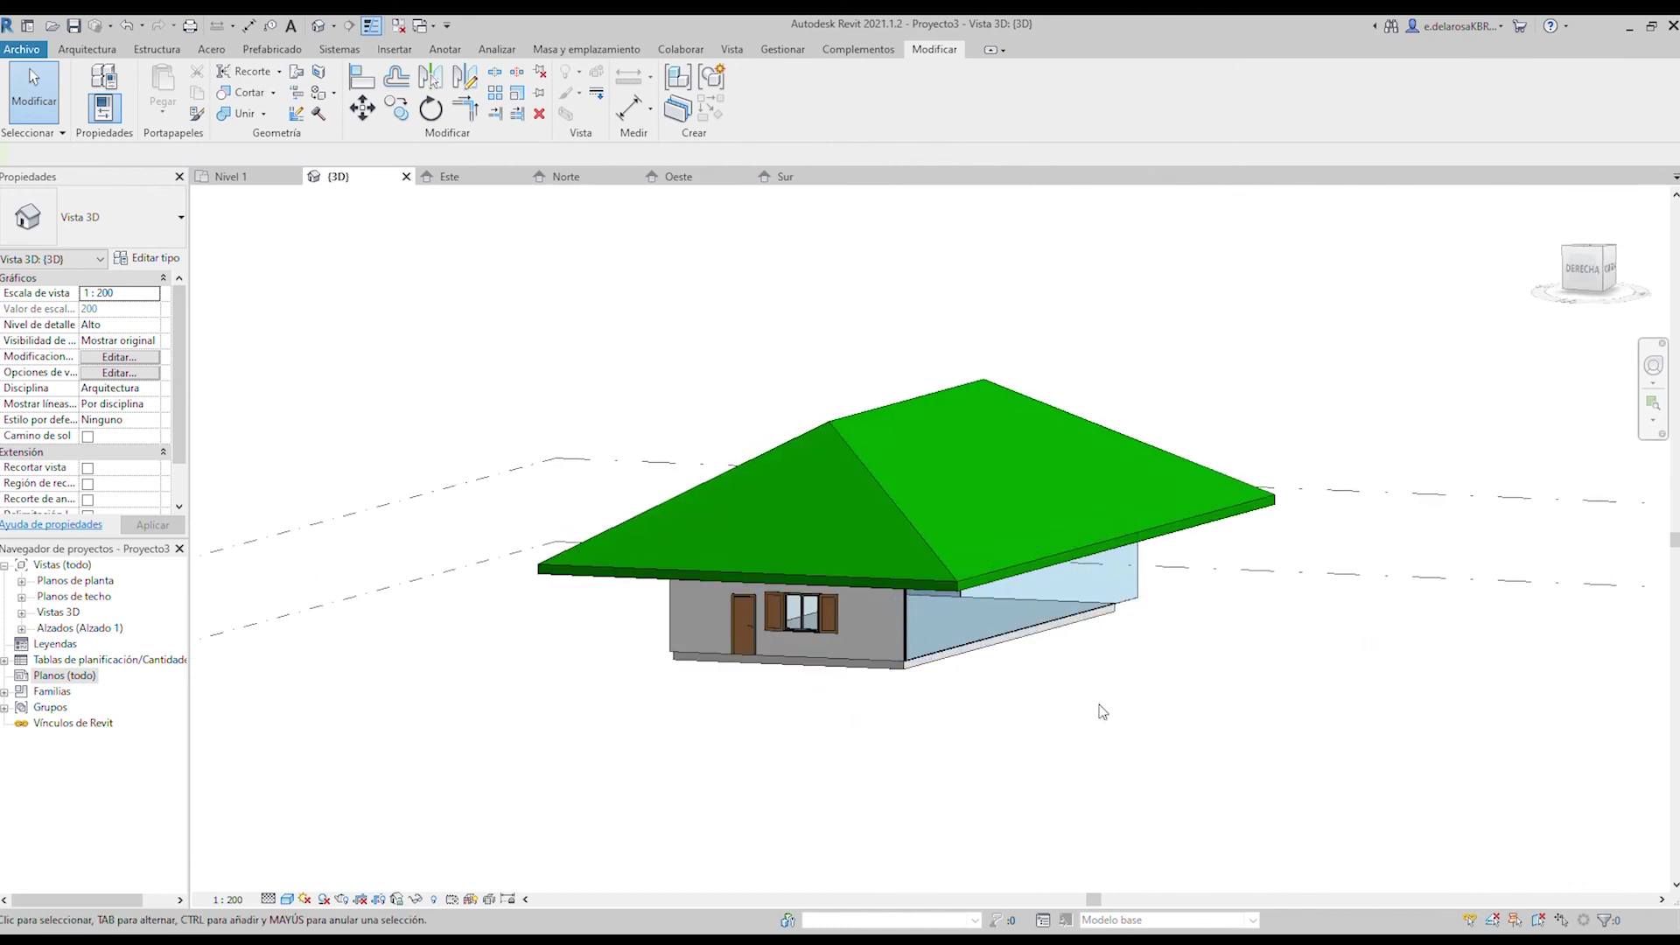